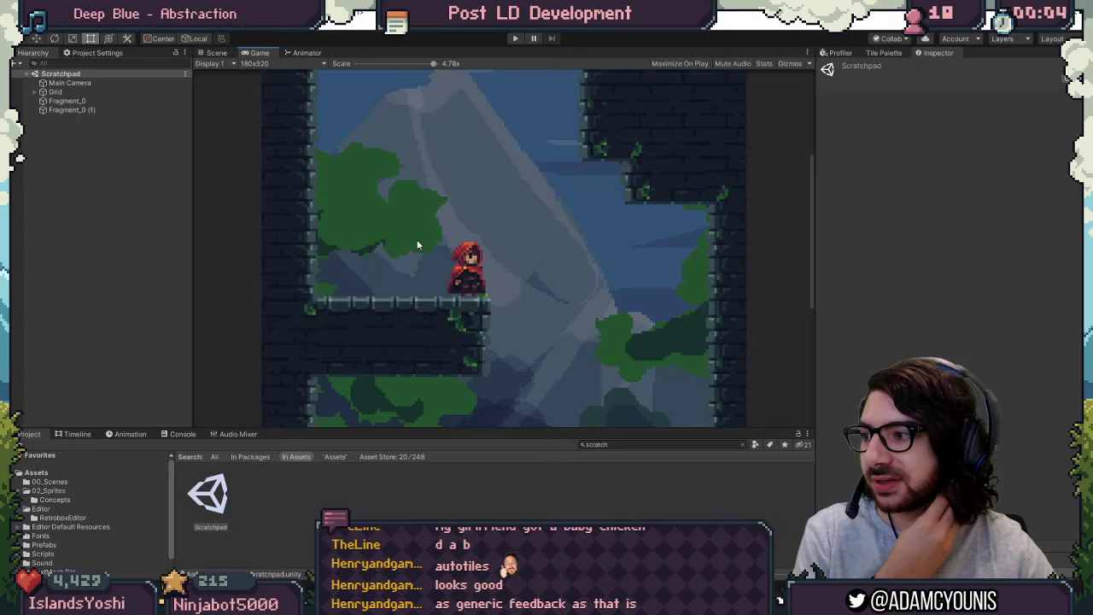
Step: Select the Grid in the Scene view and brush brick tiles around the free-standing pillar to form a wider, irregular wall
scroll(378, 334, "up", 1)
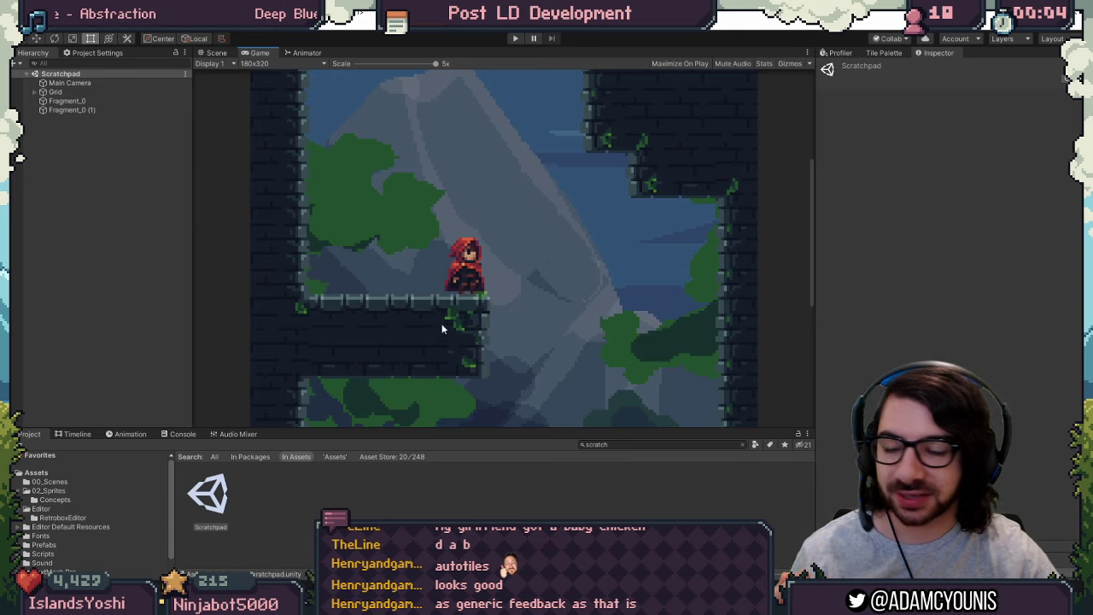
scroll(638, 224, "down", 3)
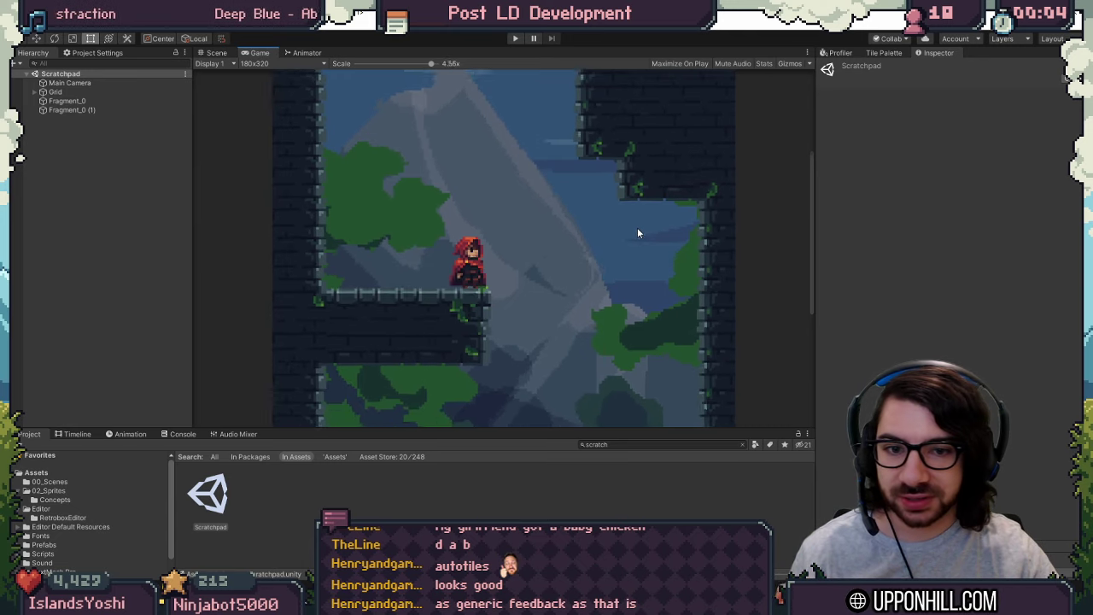
left_click(216, 52)
middle_click_drag(407, 181, 256, 287)
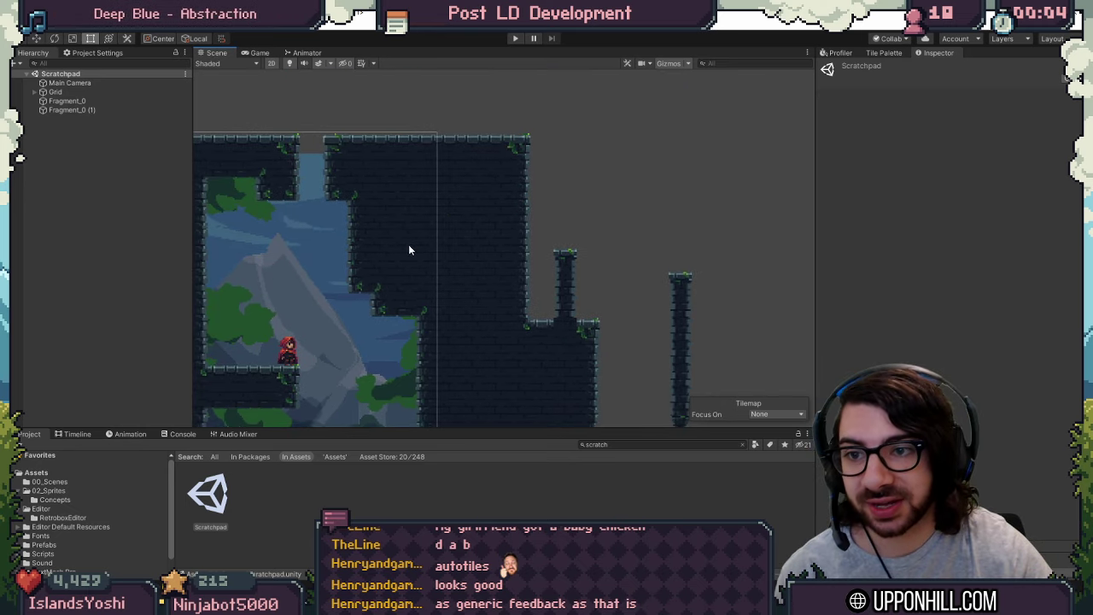
middle_click_drag(240, 183, 167, 167)
left_click(67, 93)
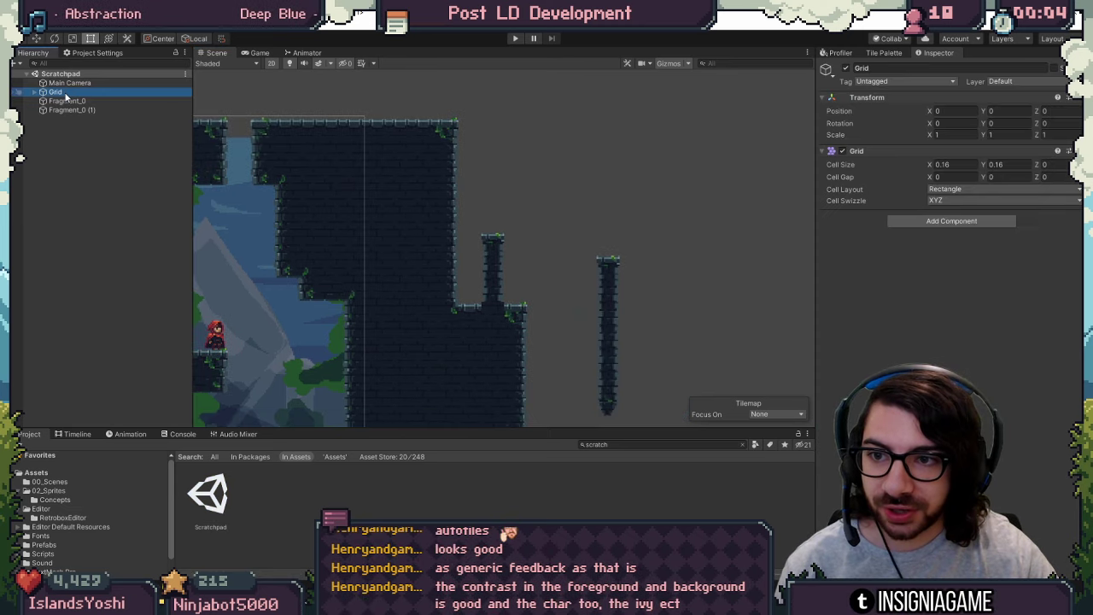
key("b")
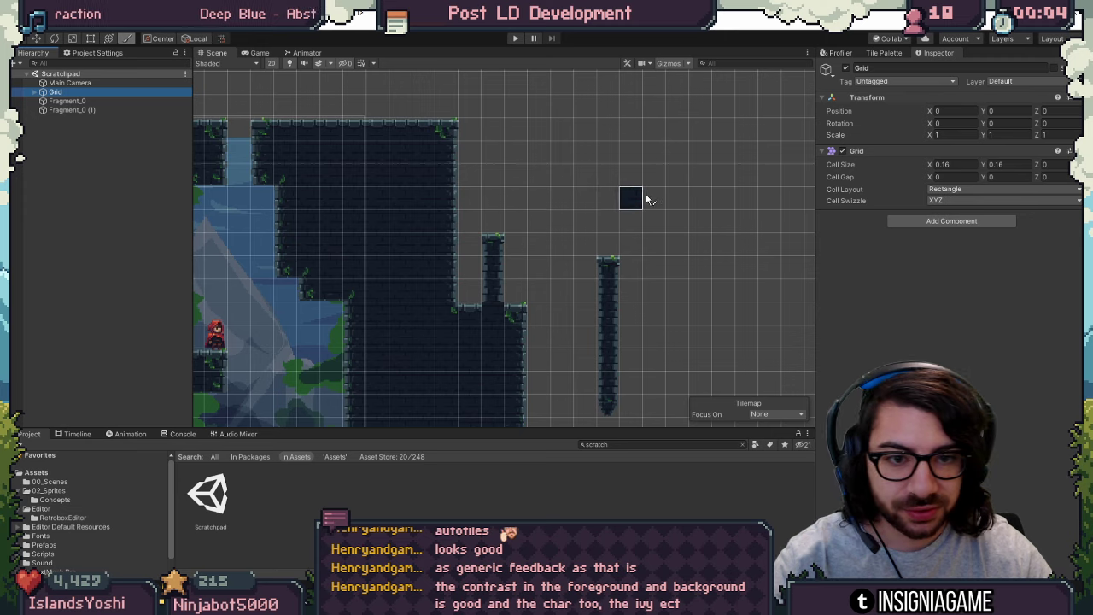
mouse_move(604, 164)
left_mouse_down()
mouse_move(629, 193)
mouse_move(654, 176)
mouse_move(675, 247)
mouse_move(672, 182)
mouse_move(651, 245)
mouse_move(655, 288)
mouse_move(624, 276)
mouse_move(668, 300)
mouse_move(636, 340)
mouse_move(628, 404)
left_mouse_up()
Step: Extend the irregular wall with brick tiles, bridge it to the main structure, and add a step at the foot of the tall wall
scroll(622, 341, "up", 3)
scroll(659, 183, "up", 5)
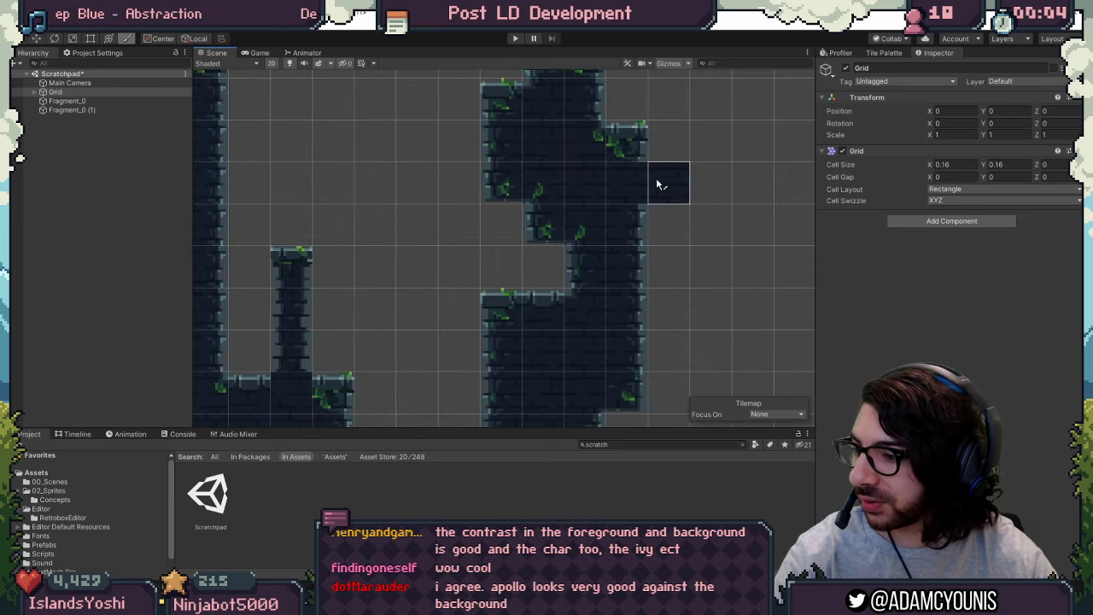
middle_click_drag(570, 284, 571, 209)
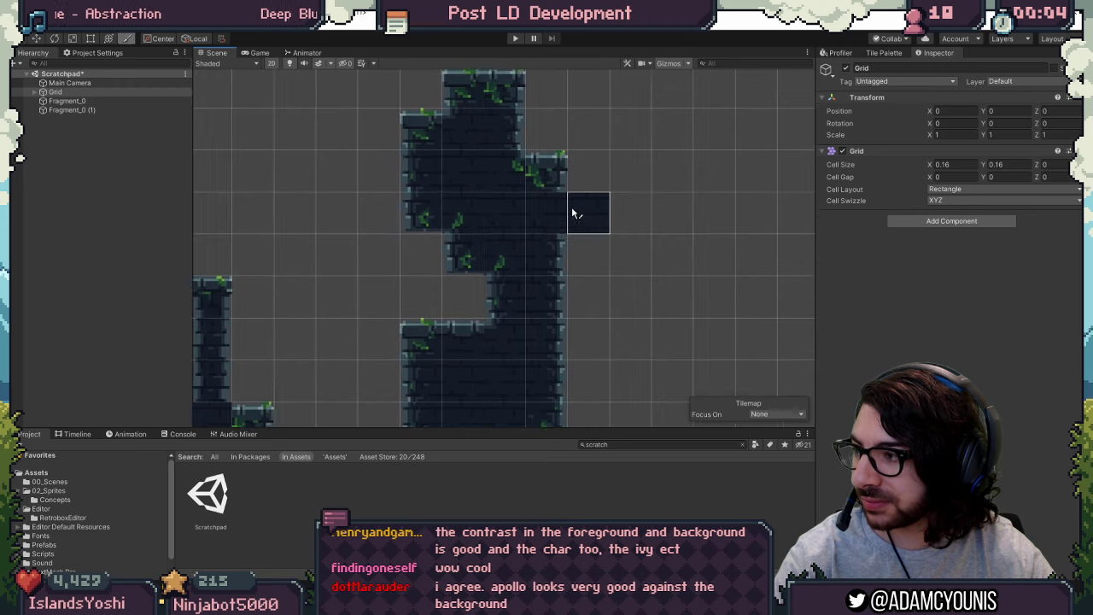
mouse_move(552, 253)
left_mouse_down()
mouse_move(629, 311)
mouse_move(574, 308)
left_mouse_up()
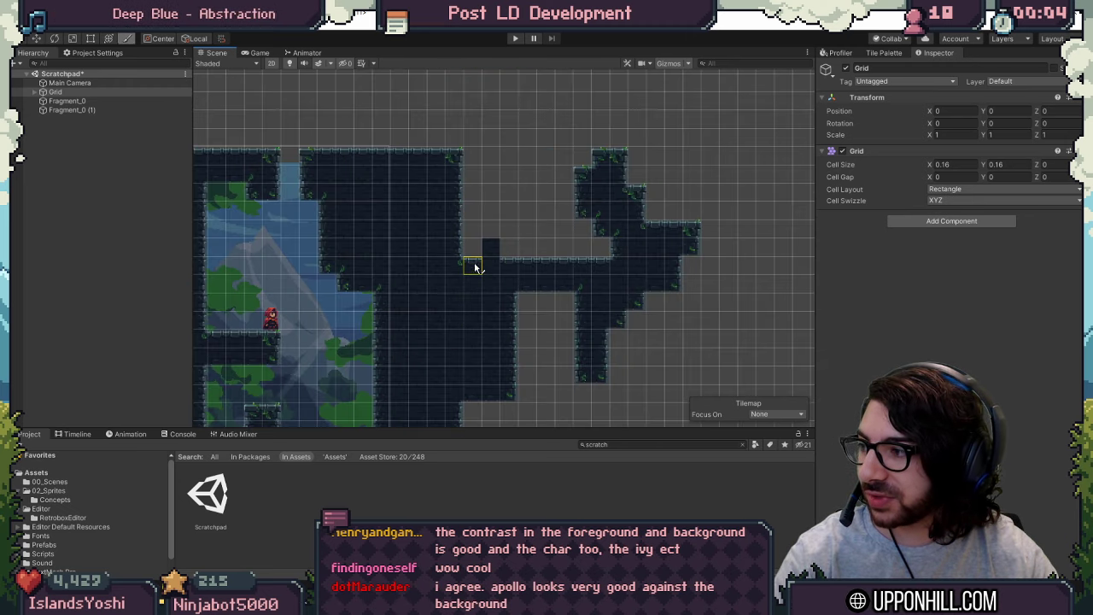
left_click(473, 248)
Step: Paint a single brick tile hanging from the underside of the bridge between the two walls
scroll(584, 262, "up", 4)
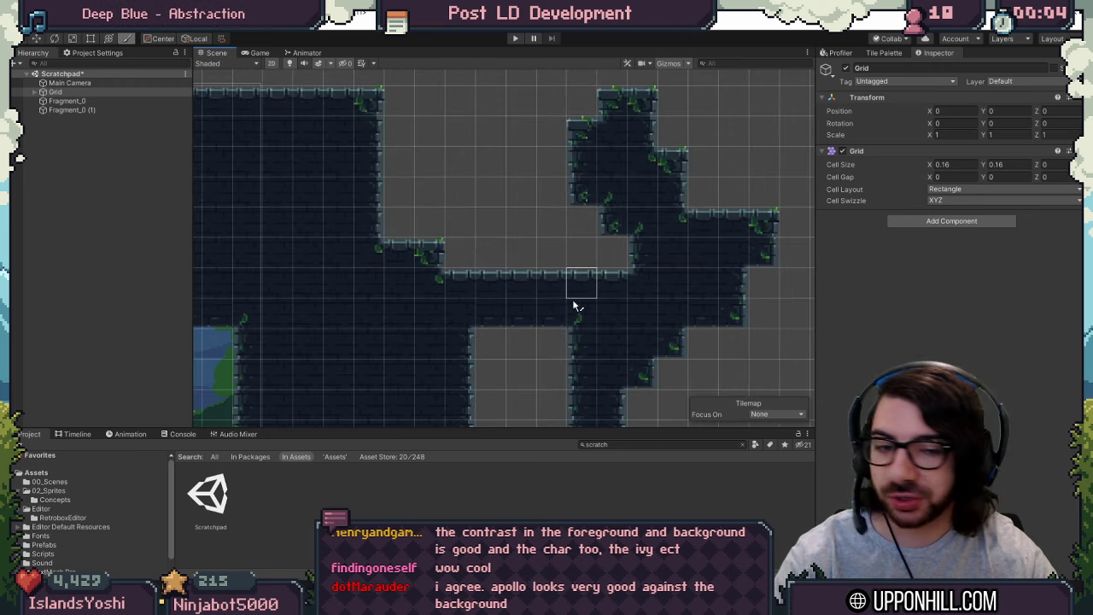
left_click(518, 339)
middle_click_drag(675, 283, 584, 265)
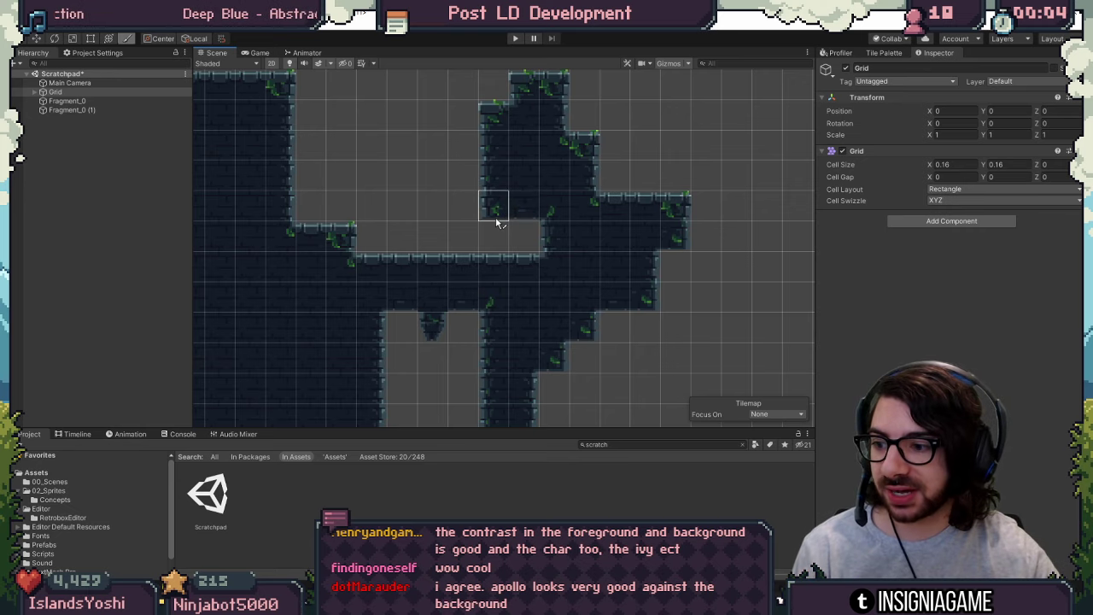
left_click(375, 238)
scroll(348, 116, "down", 5)
mouse_move(286, 183)
middle_mouse_down()
mouse_move(566, 199)
mouse_move(504, 194)
mouse_move(386, 211)
middle_mouse_up()
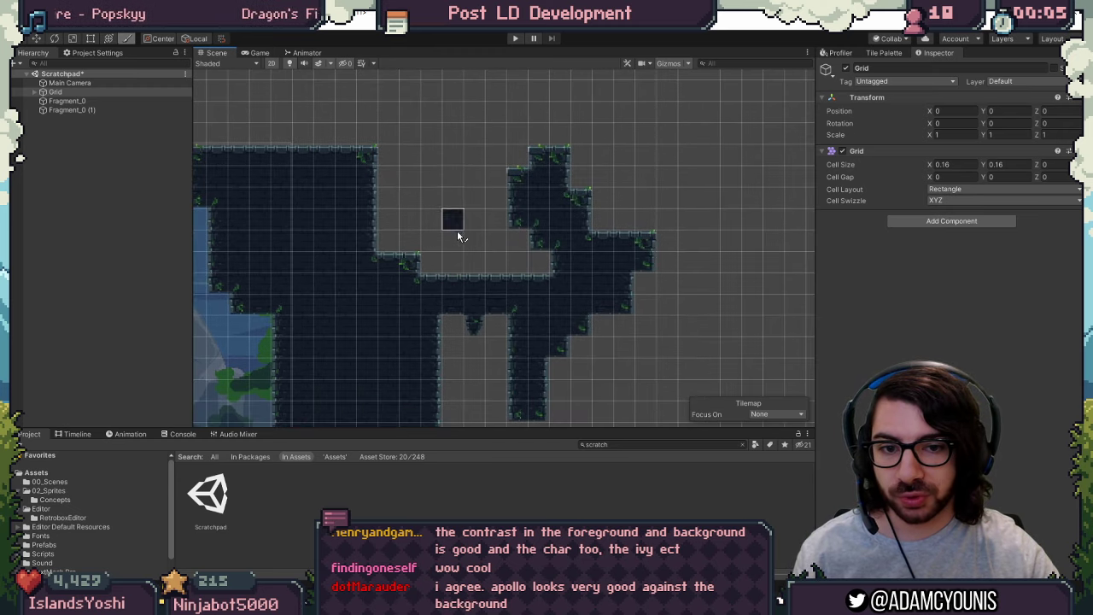
Step: Erase the bridge with its hanging tile and repaint it with a stepped corner beneath its junction with the main wall
mouse_move(447, 282)
left_mouse_down("shift")
mouse_move(445, 353)
mouse_move(466, 258)
mouse_move(487, 282)
left_mouse_up("shift")
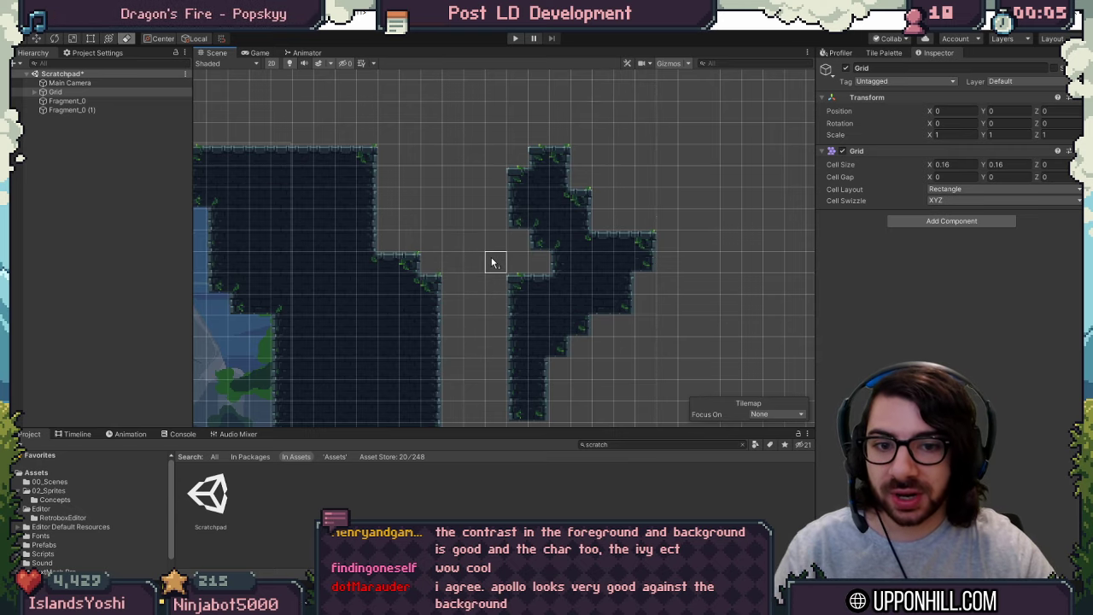
mouse_move(453, 275)
left_mouse_down()
mouse_move(447, 285)
mouse_move(495, 310)
mouse_move(406, 350)
left_mouse_up()
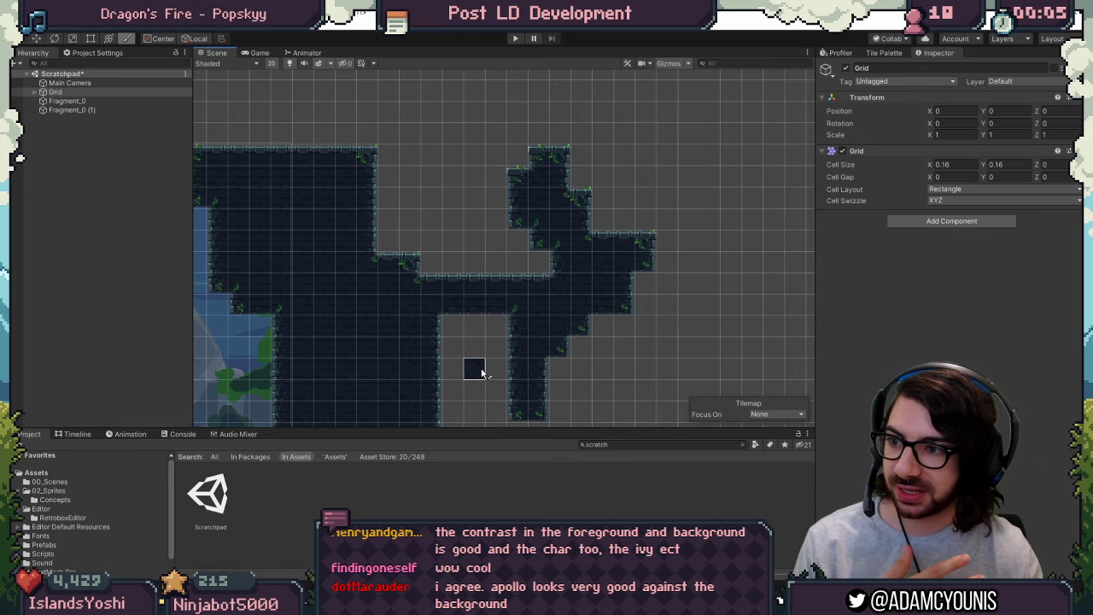
scroll(481, 373, "up", 5)
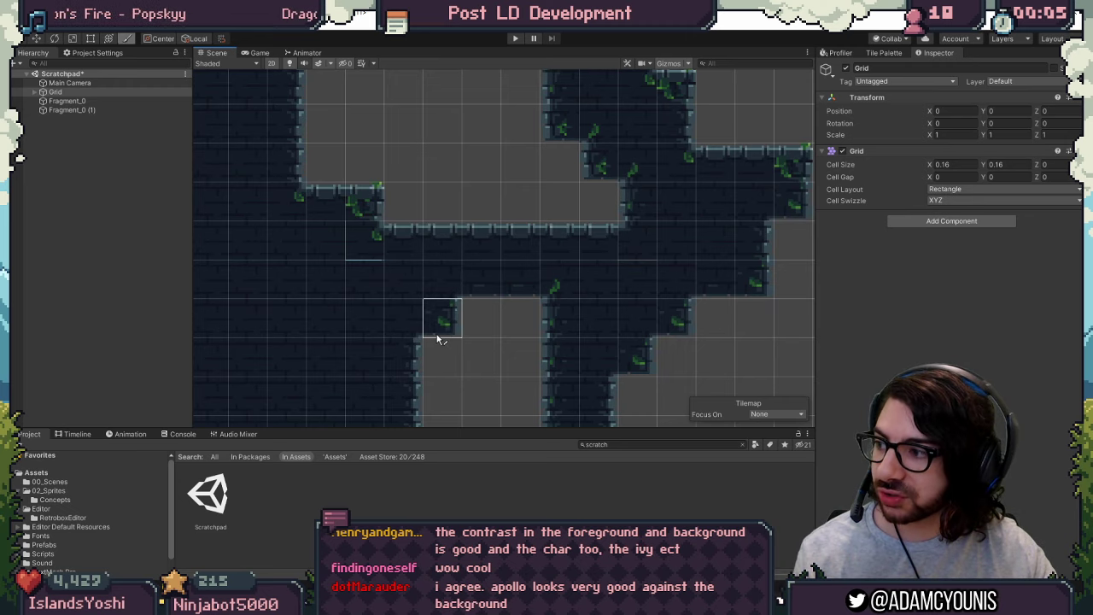
scroll(346, 287, "down", 5)
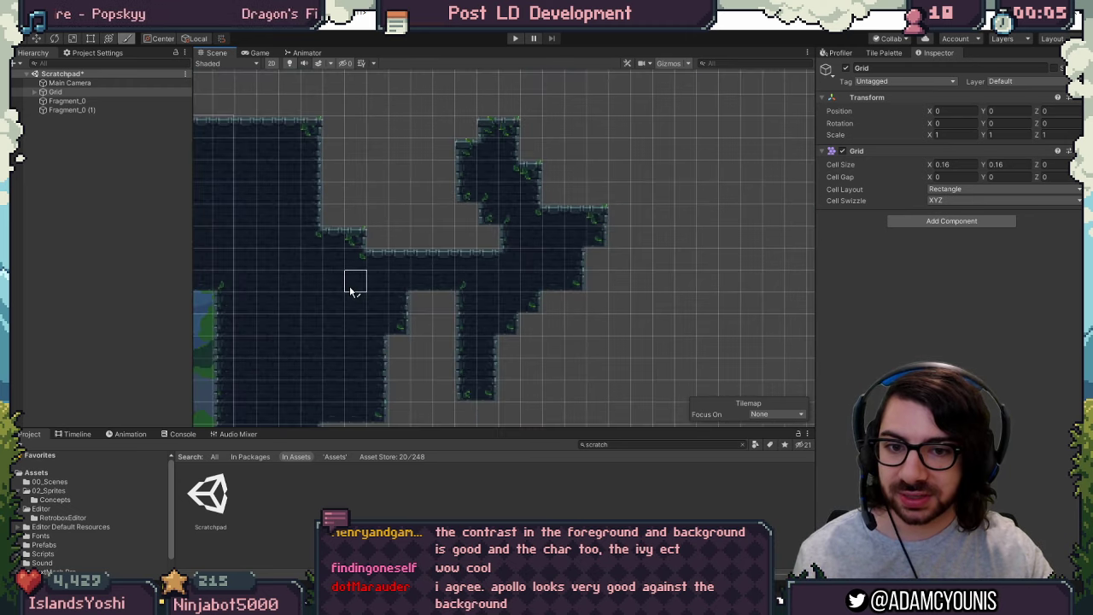
middle_click_drag(349, 285, 502, 287)
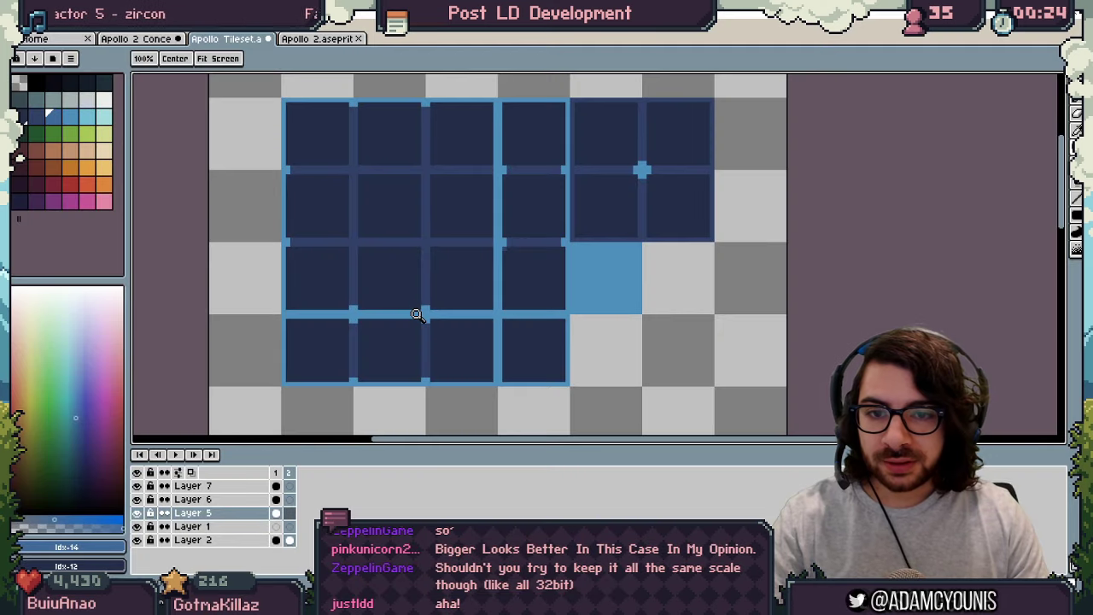
Step: Compare the Unity game view and the finished tiles in frame 1 of Apollo Tileset with the blank tile template in frame 2
scroll(486, 225, "up", 2)
middle_click_drag(389, 235, 432, 241)
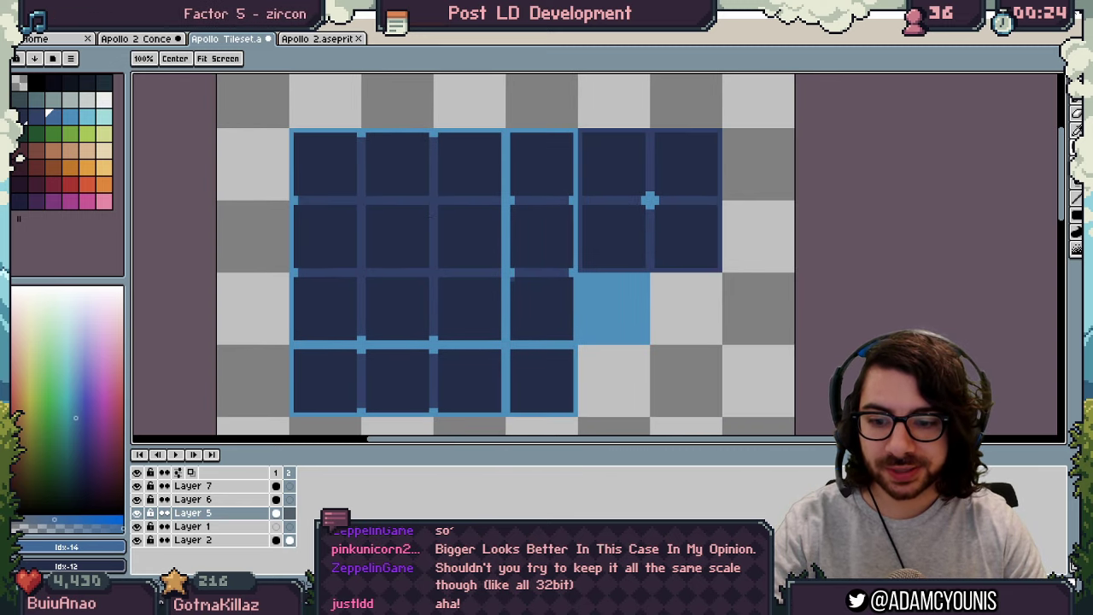
key("alt+Tab")
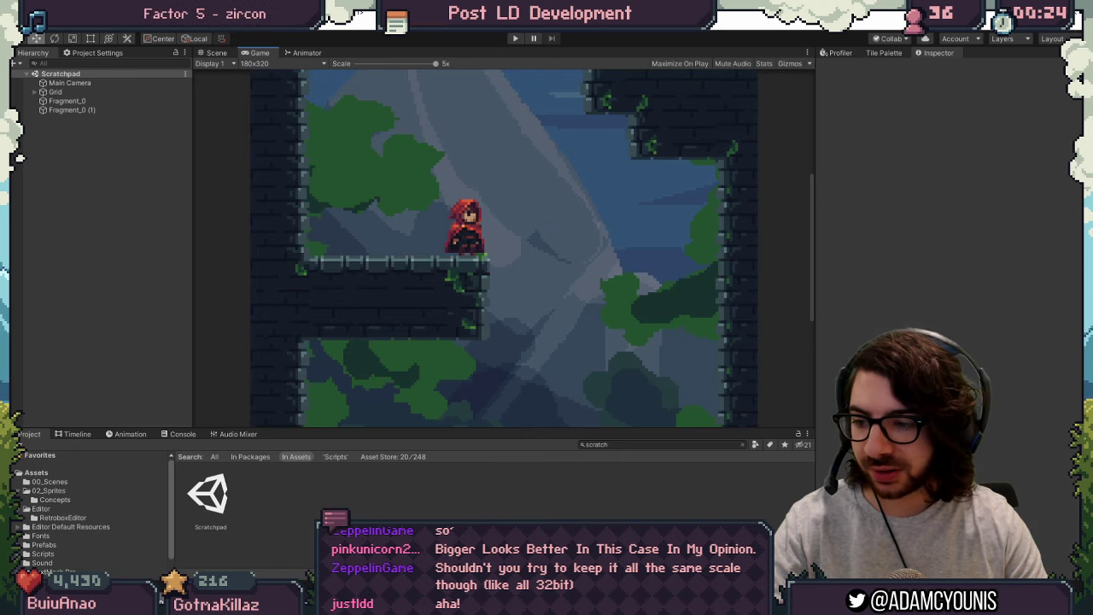
key("alt+Tab")
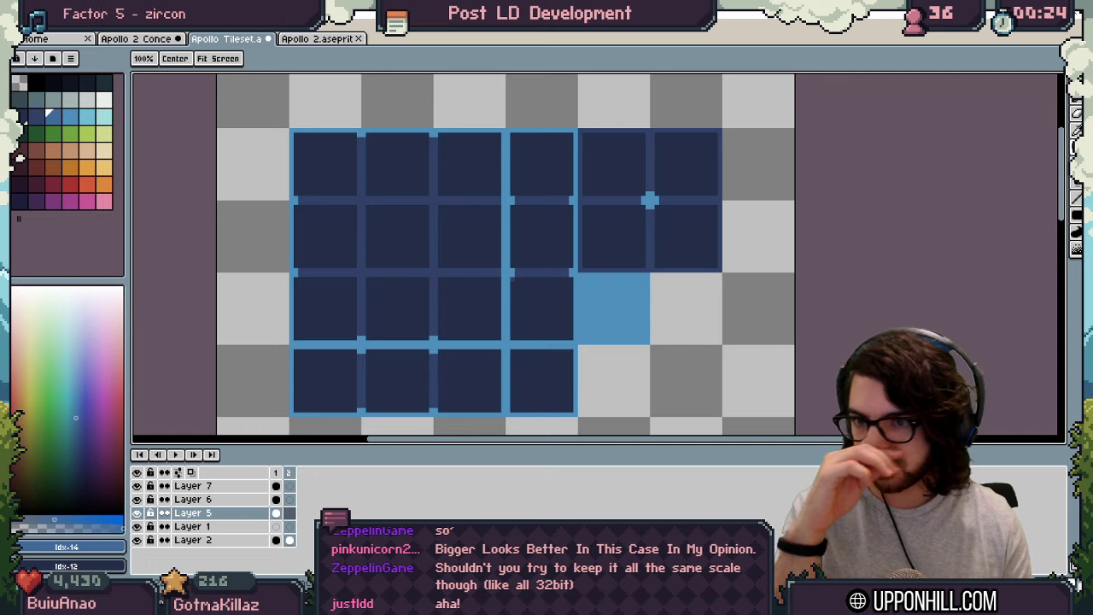
left_click(278, 472)
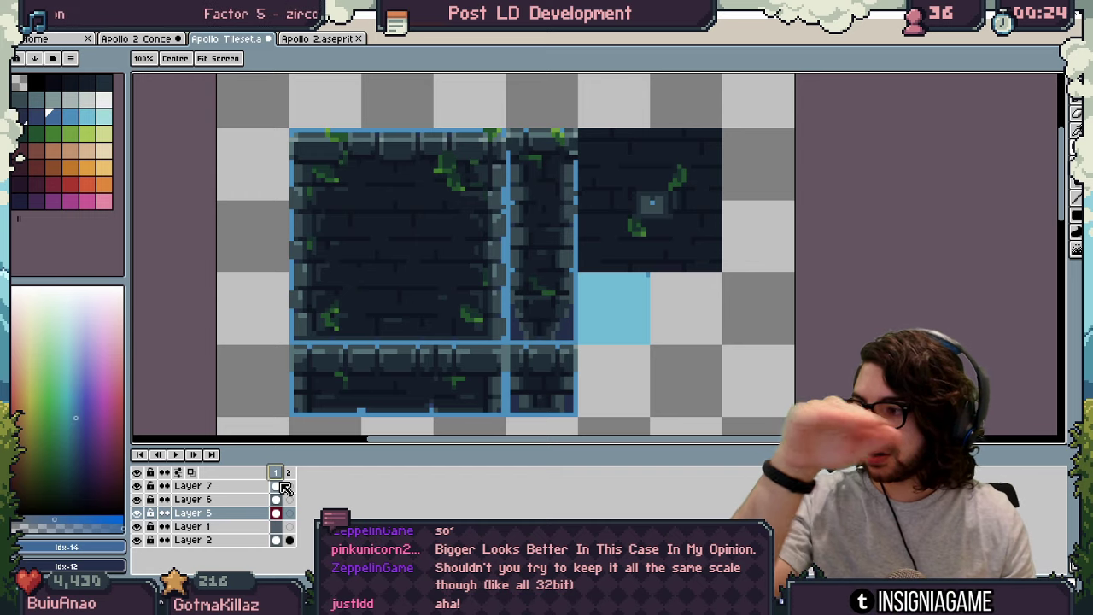
left_click(291, 473)
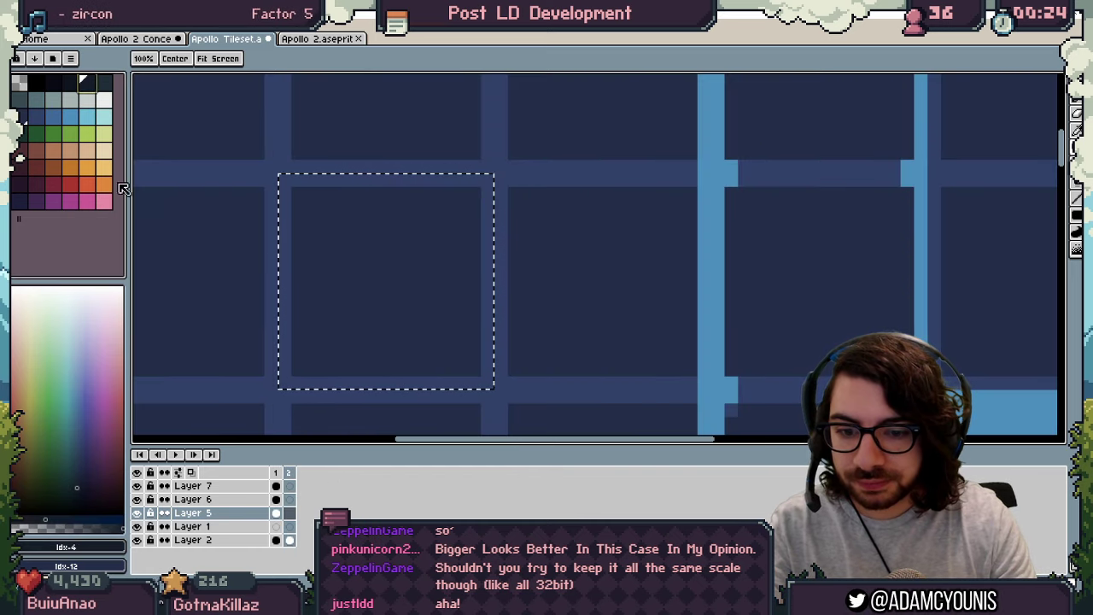
Step: On Layer 6 of frame 2, draw dark horizontal mortar lines across the centre tile's upper edge, middle and lower edge with a 1 px brush
left_click(291, 498)
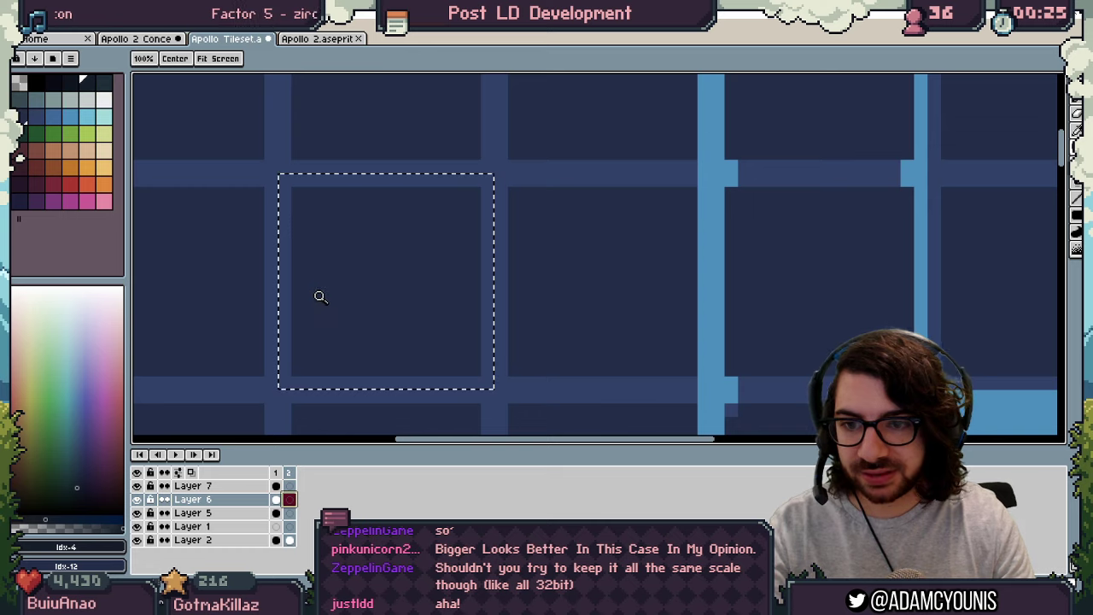
key("b")
key("minus")
key("minus")
key("minus")
key("minus")
key("minus")
key("minus")
key("minus")
key("minus")
key("minus")
key("minus")
key("minus")
key("minus")
key("minus")
key("minus")
key("minus")
key("minus")
key("minus")
key("minus")
key("minus")
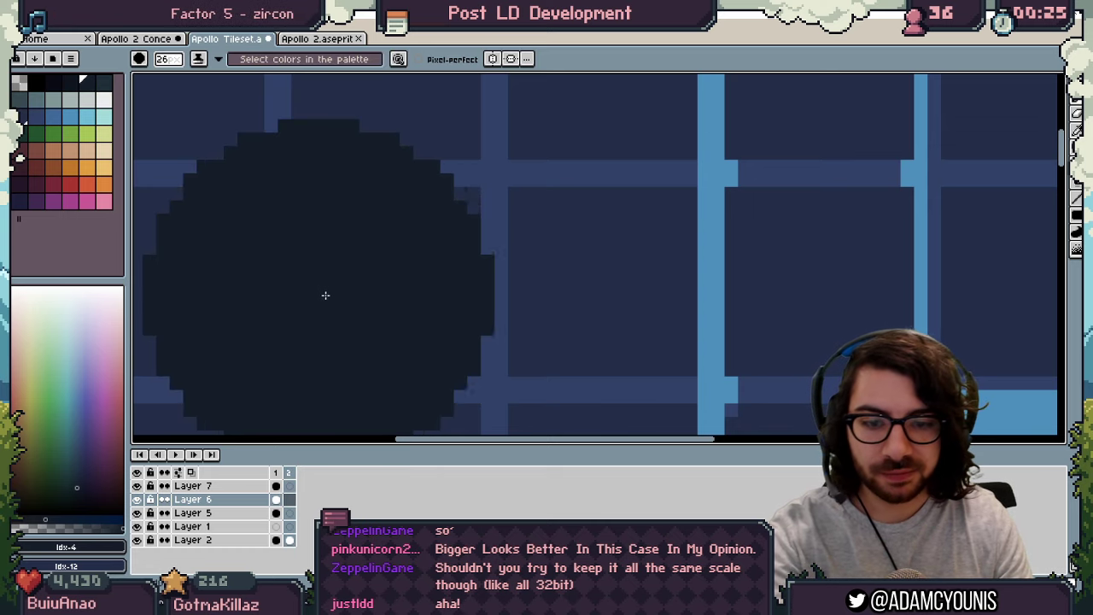
scroll(325, 274, "down", 7, "ctrl")
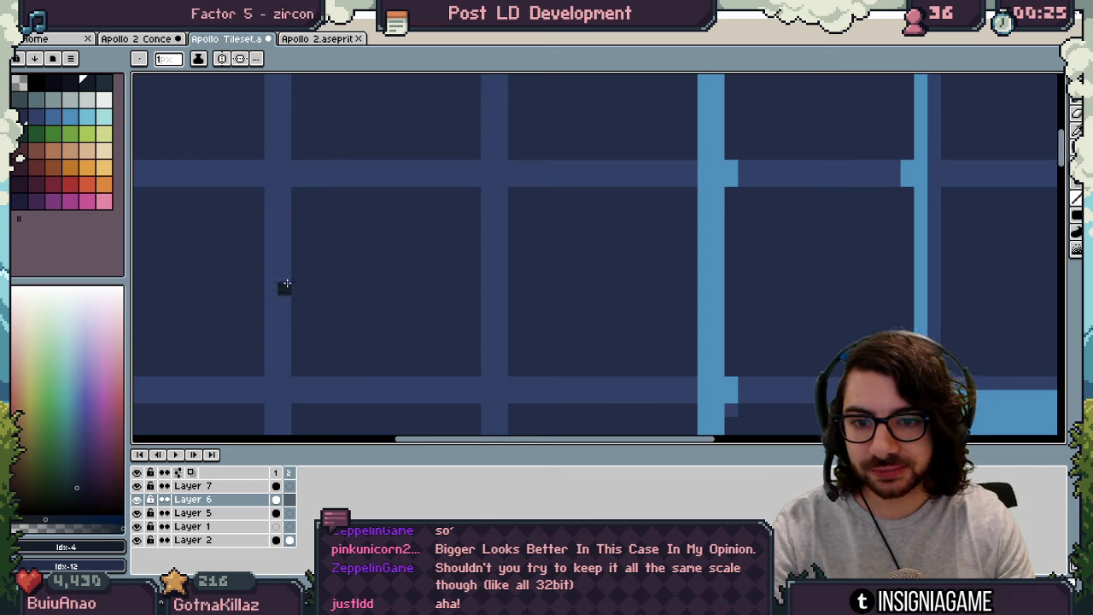
mouse_move(286, 276)
left_mouse_down()
mouse_move(477, 281)
mouse_move(297, 282)
left_mouse_up()
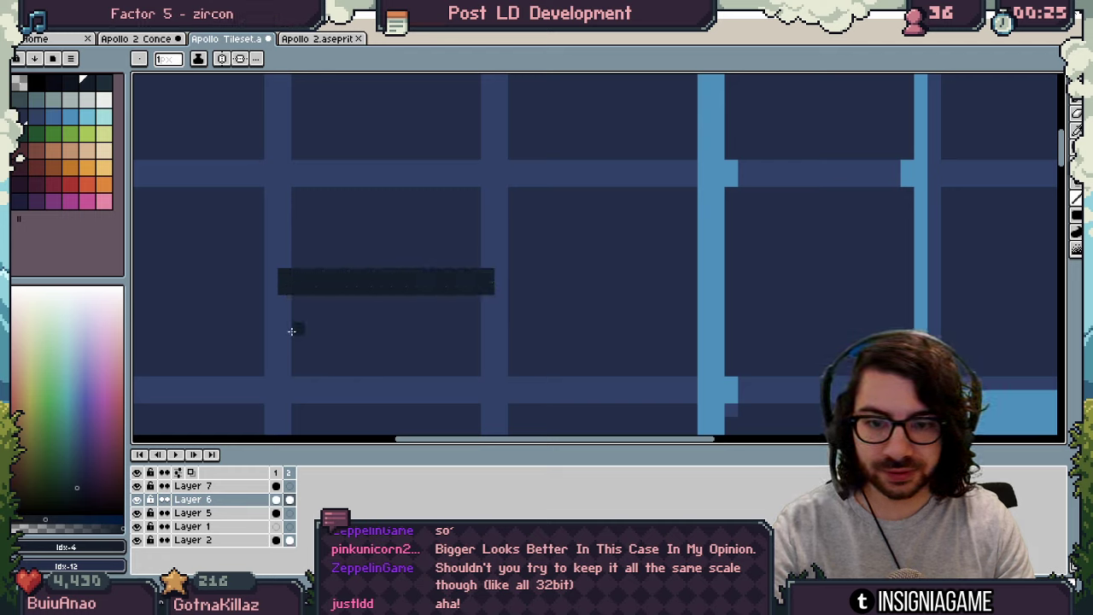
left_click_drag(287, 383, 479, 385)
left_click_drag(277, 184, 482, 184)
Step: Draw two staggered vertical mortar lines in the centre tile, one in the lower brick row and one in the upper row
key("z")
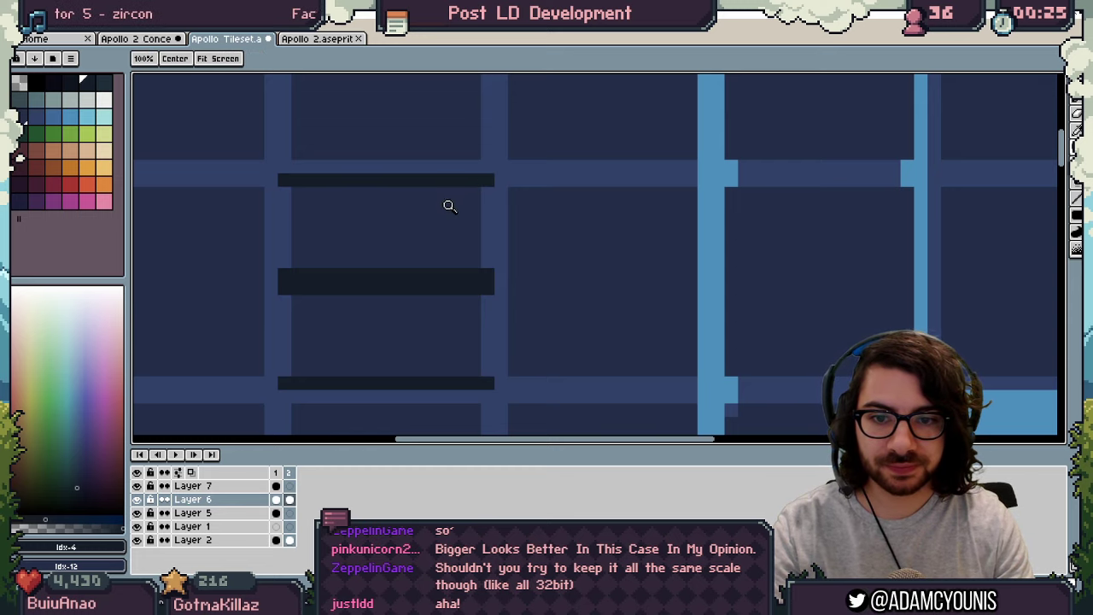
scroll(449, 205, "down", 4)
scroll(448, 196, "up", 2)
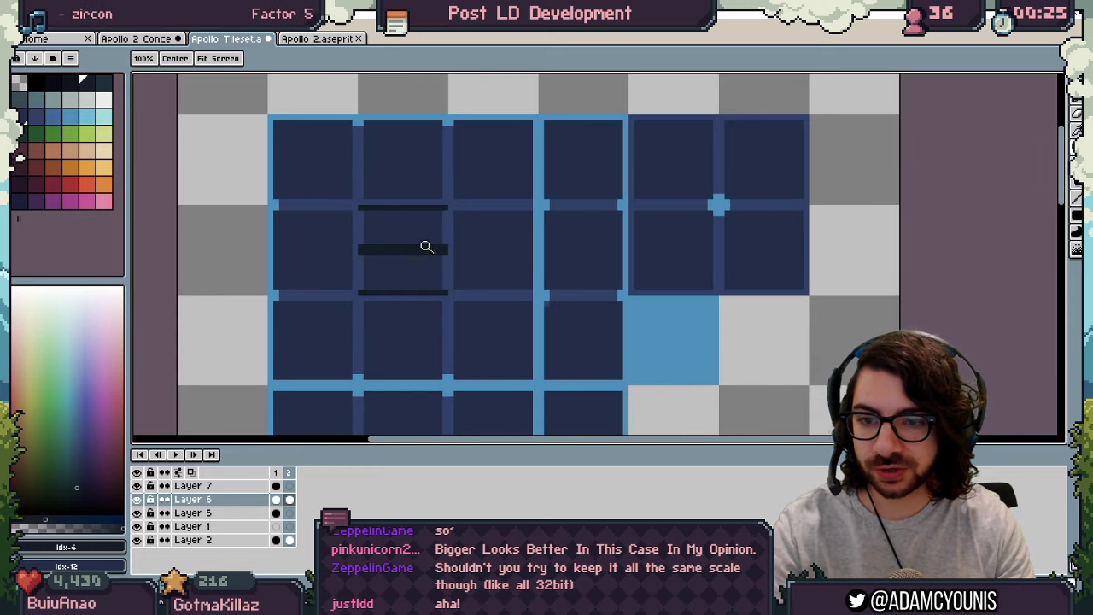
scroll(388, 252, "up", 1)
key("b")
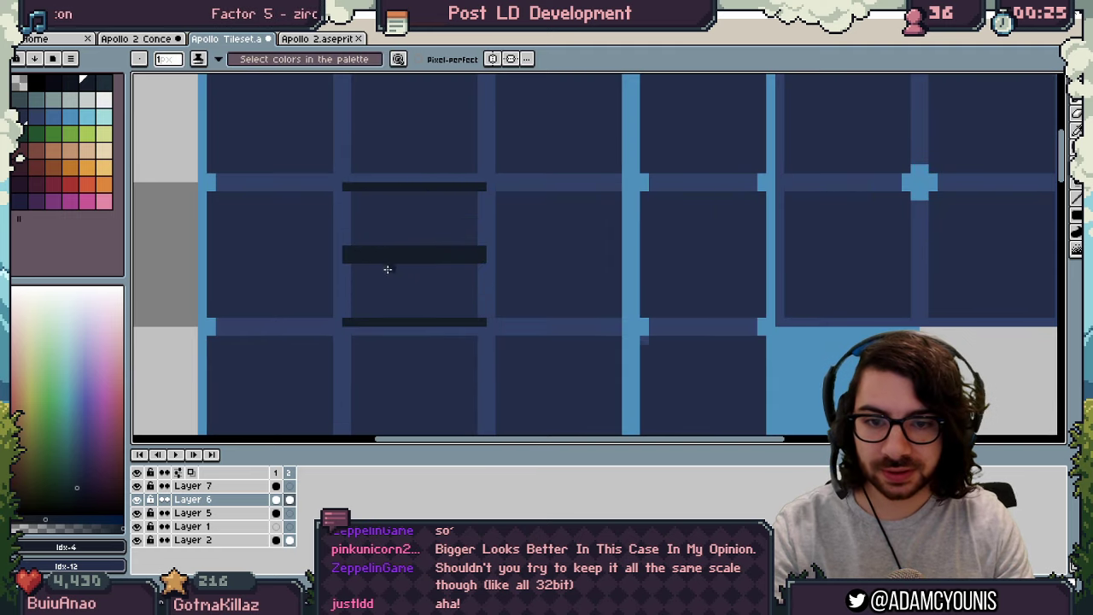
left_click_drag(391, 266, 391, 321)
left_click_drag(441, 192, 442, 244)
key("ctrl+z")
left_click_drag(442, 192, 441, 242)
middle_click_drag(450, 204, 426, 243)
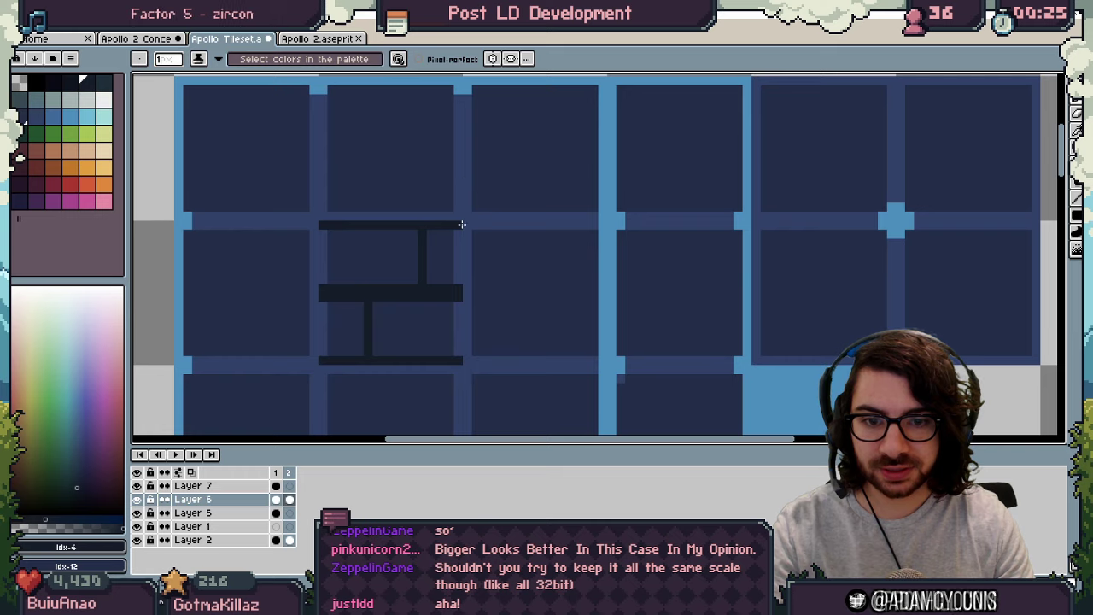
key("b")
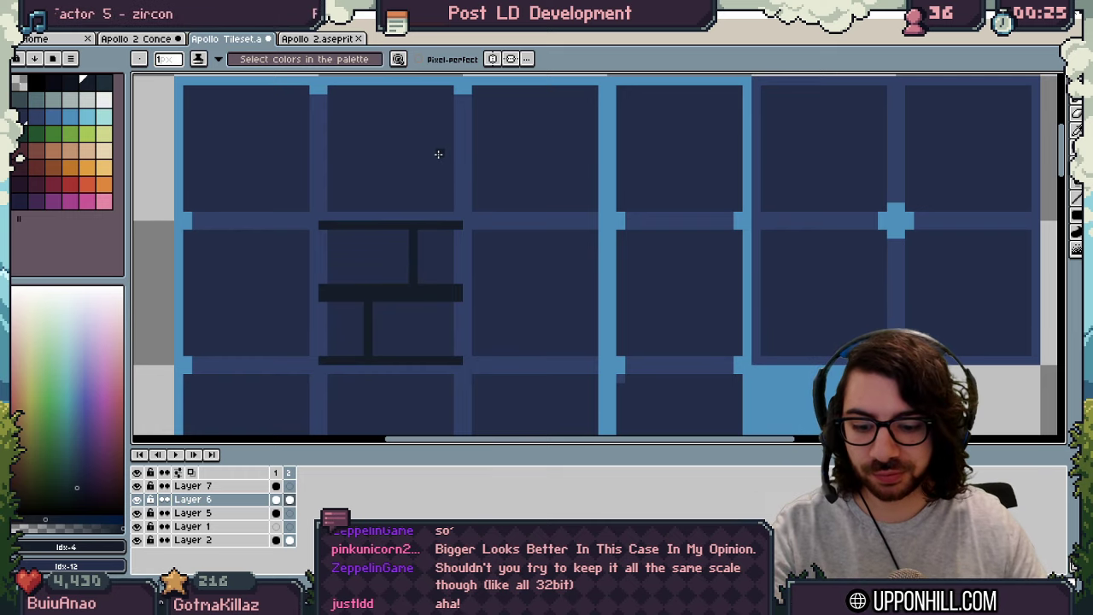
Step: Export the selected frame's visible layers at 100% as Apollo Tileset.png and switch to Unity to inspect the repeating brick pattern in the Scene view
key("ctrl+alt+shift+s")
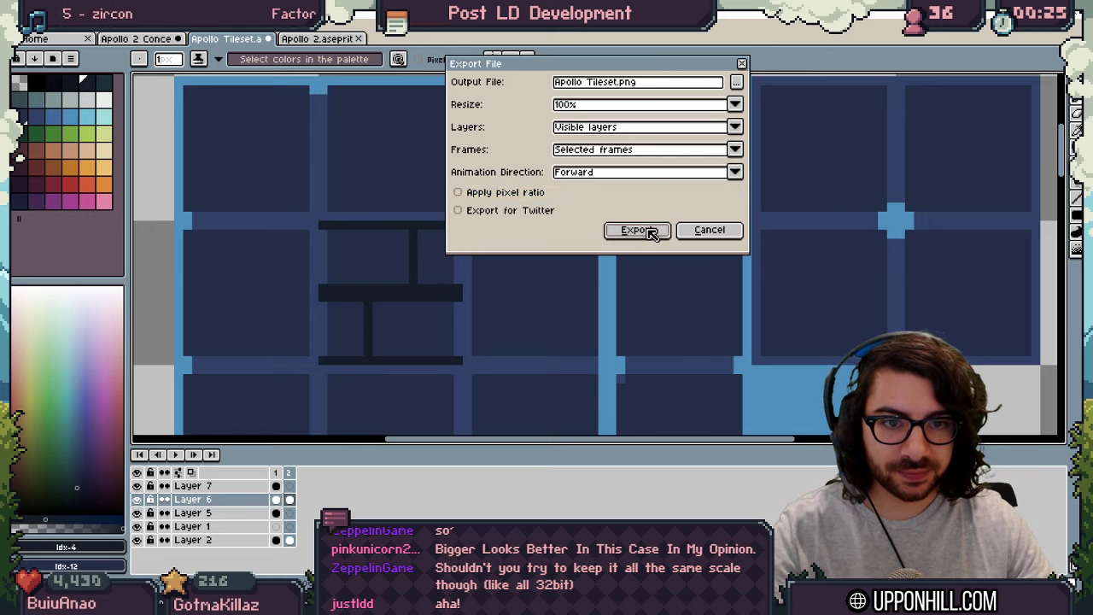
left_click(641, 230)
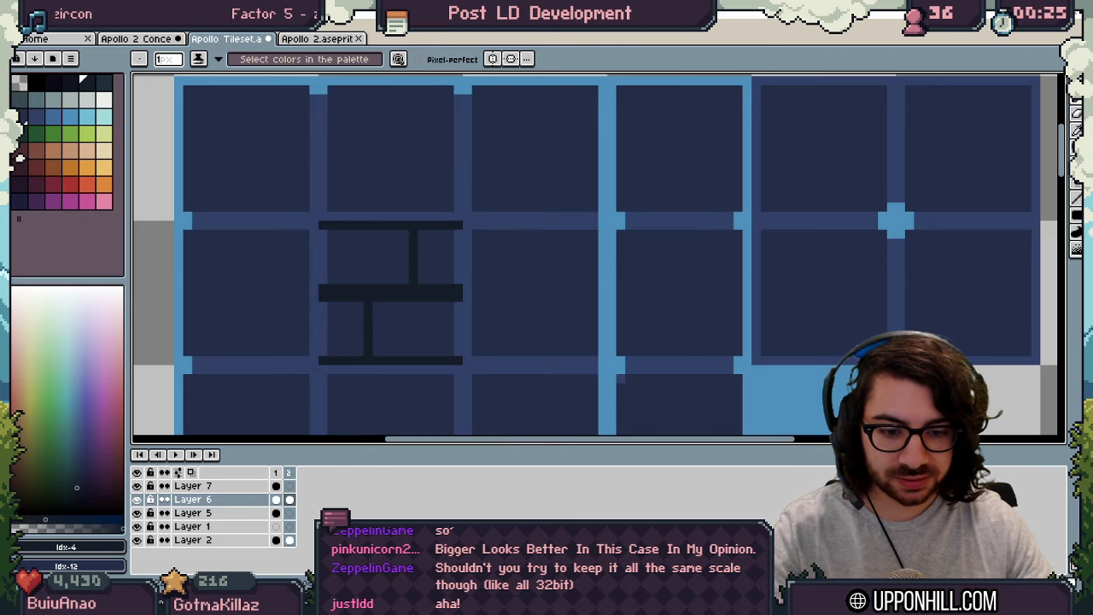
key("alt+Tab")
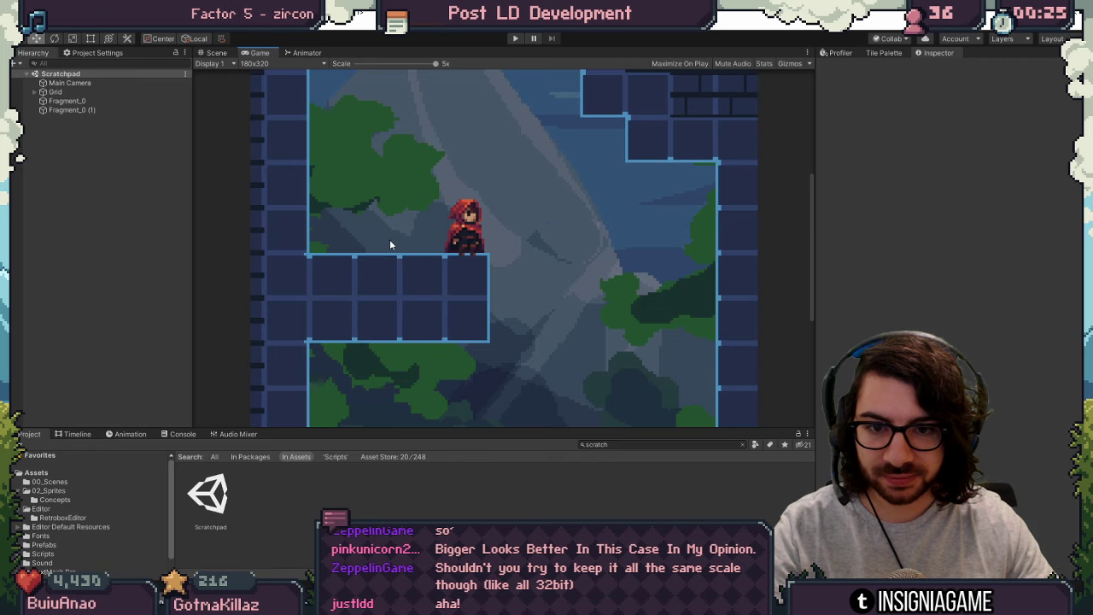
left_click(216, 52)
middle_click_drag(496, 250, 483, 239)
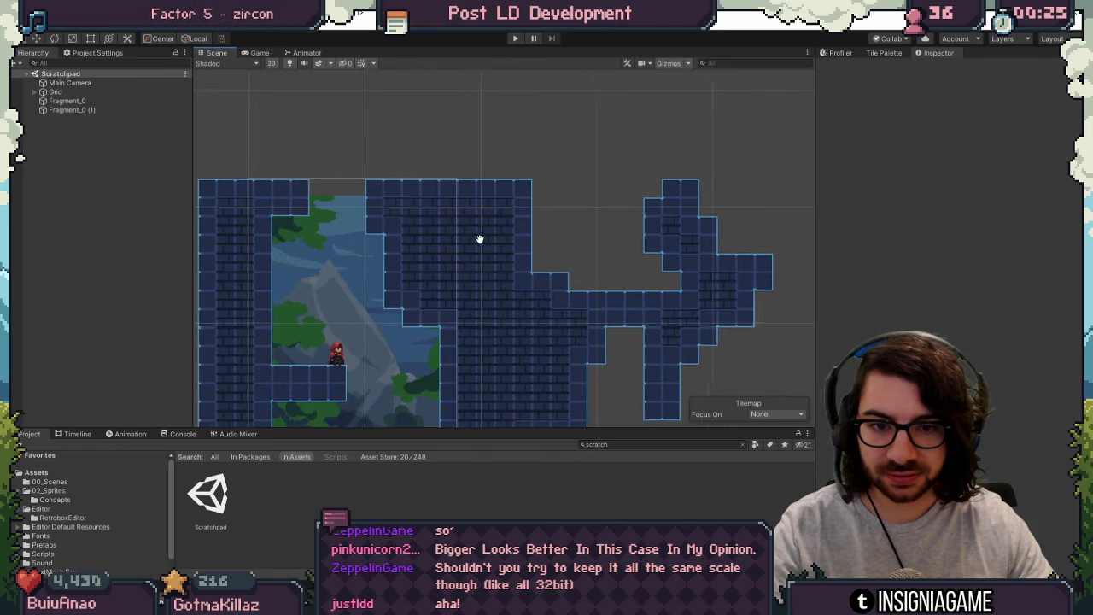
scroll(483, 240, "up", 10)
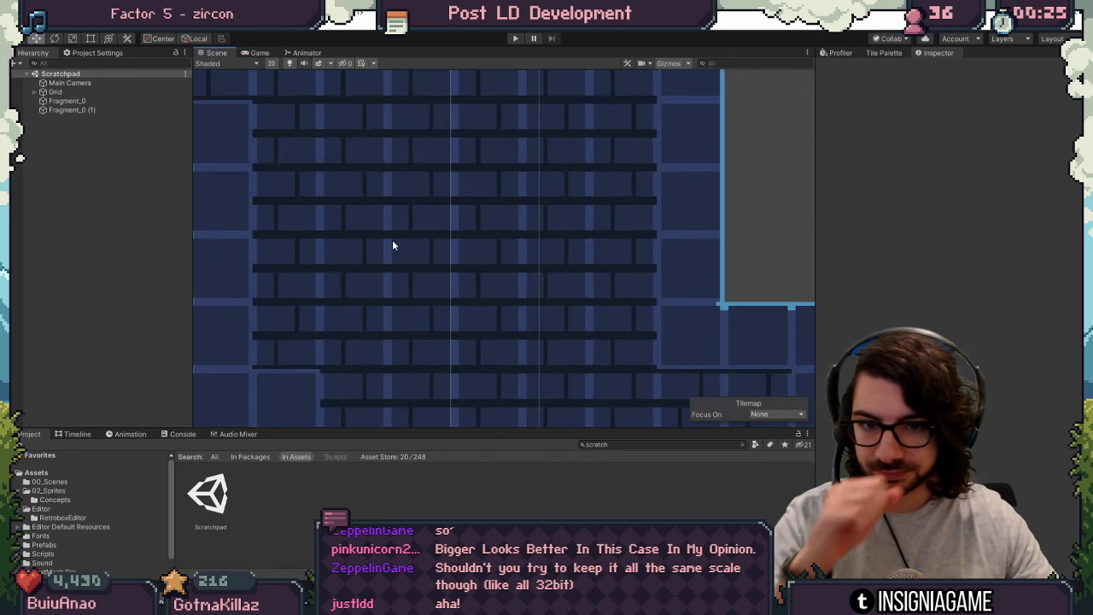
Step: Switch back to Aseprite and draw 1 px vertical Idx-6 grey-green lines along both side edges of the centre tile's two brick rows
scroll(418, 258, "down", 5)
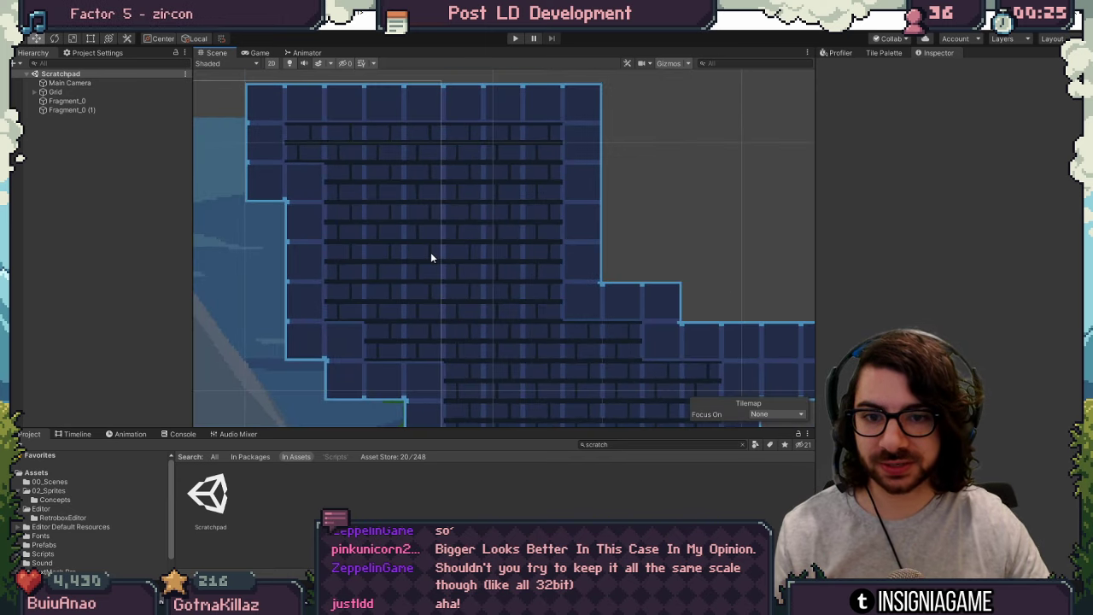
key("alt+Tab")
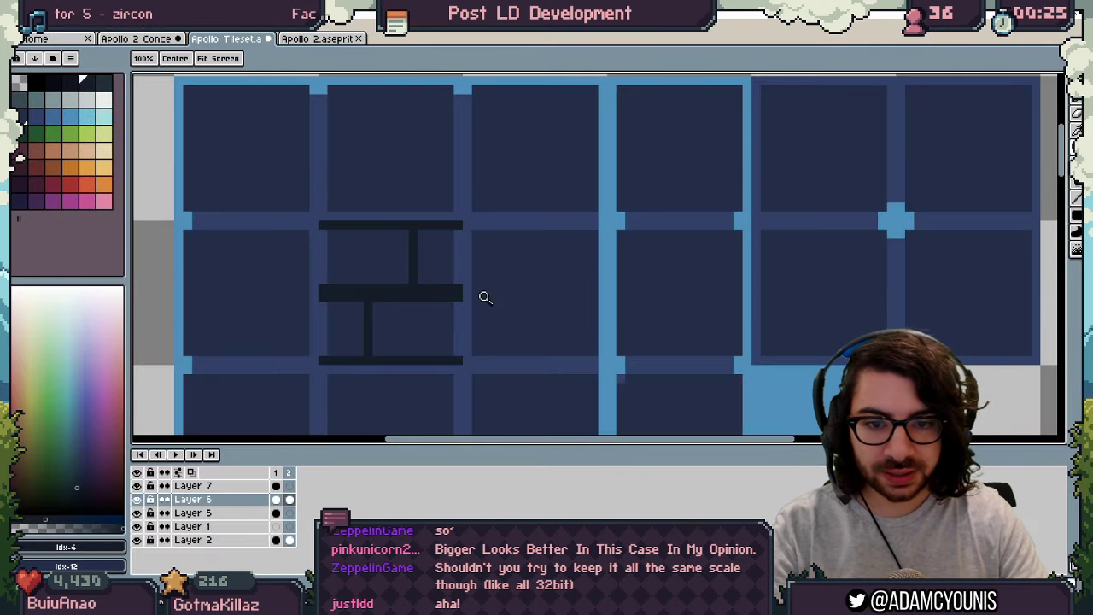
scroll(500, 303, "up", 4)
middle_click_drag(359, 310, 377, 262)
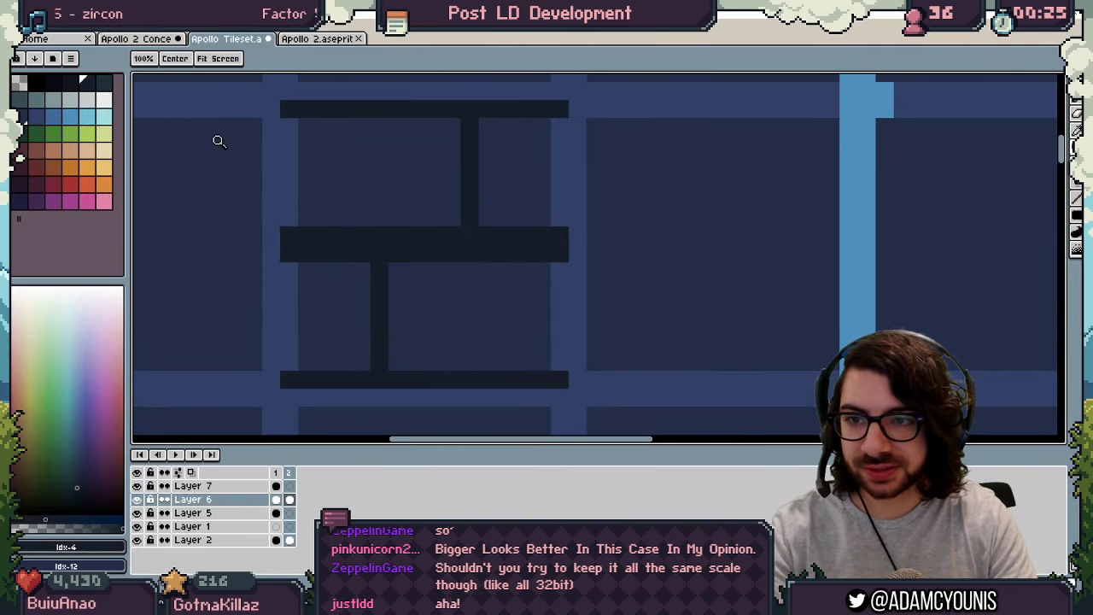
left_click(21, 100)
key("g")
key("l")
left_click_drag(291, 128, 289, 218)
left_click_drag(290, 272, 291, 361)
left_click_drag(557, 272, 554, 357)
left_click_drag(558, 218, 558, 128)
Step: Fill the four brick areas of the centre tile with the same grey-green using the Paint Bucket
key("g")
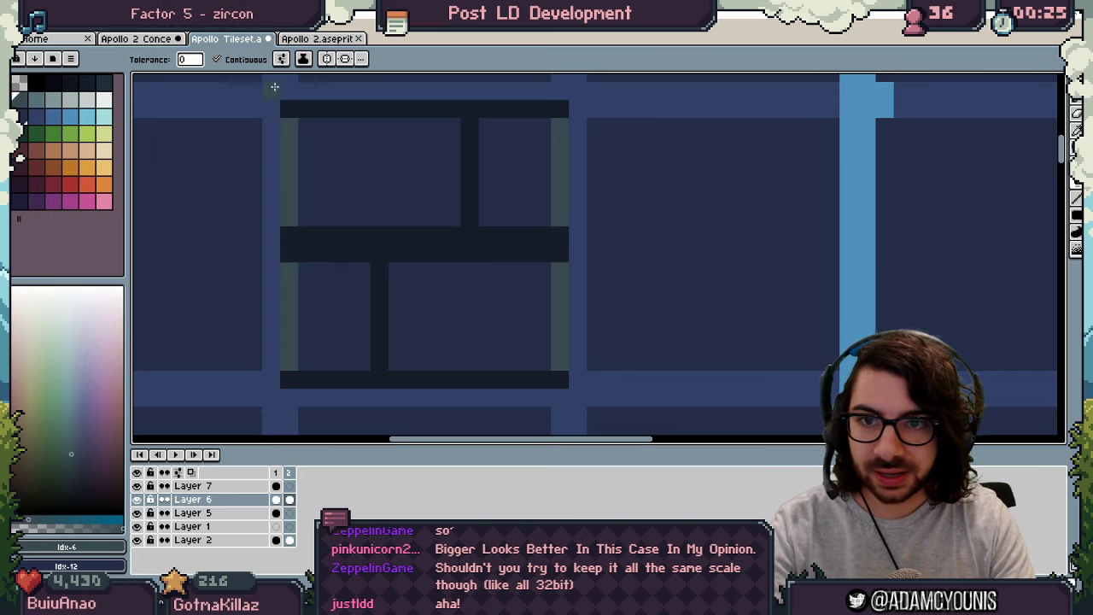
left_click(432, 191)
left_click(505, 183)
left_click(482, 317)
left_click(325, 308)
Step: Paint lighter Idx-7 highlights along the bricks' upper edges and corners beside both vertical mortar lines with a 1 px brush
key("z")
left_click_drag(429, 235, 392, 258)
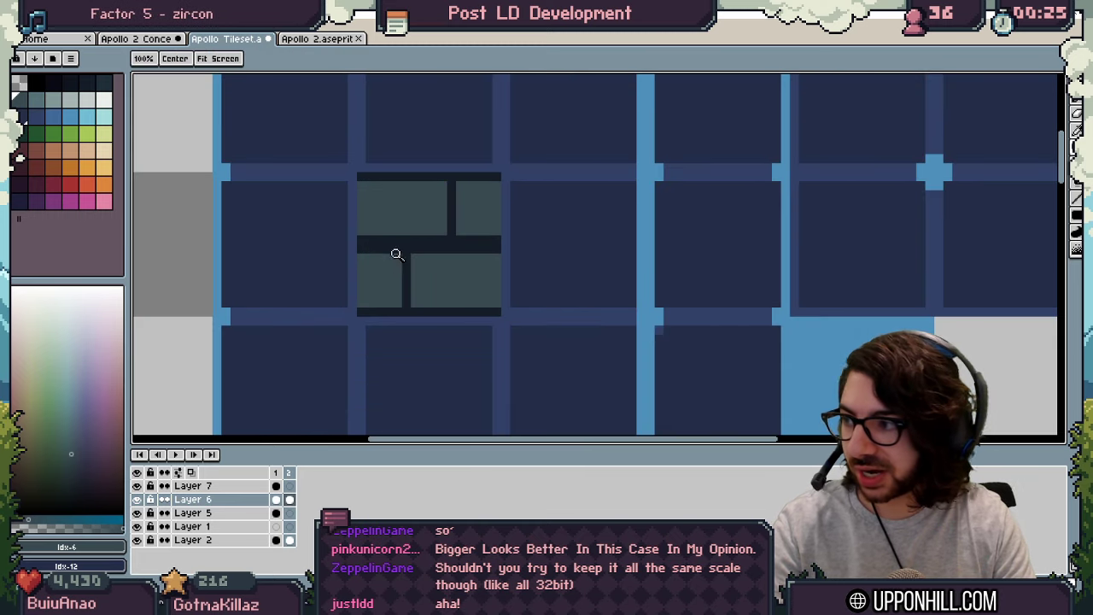
middle_click_drag(394, 249, 399, 279)
left_click_drag(388, 242, 419, 263)
key("i")
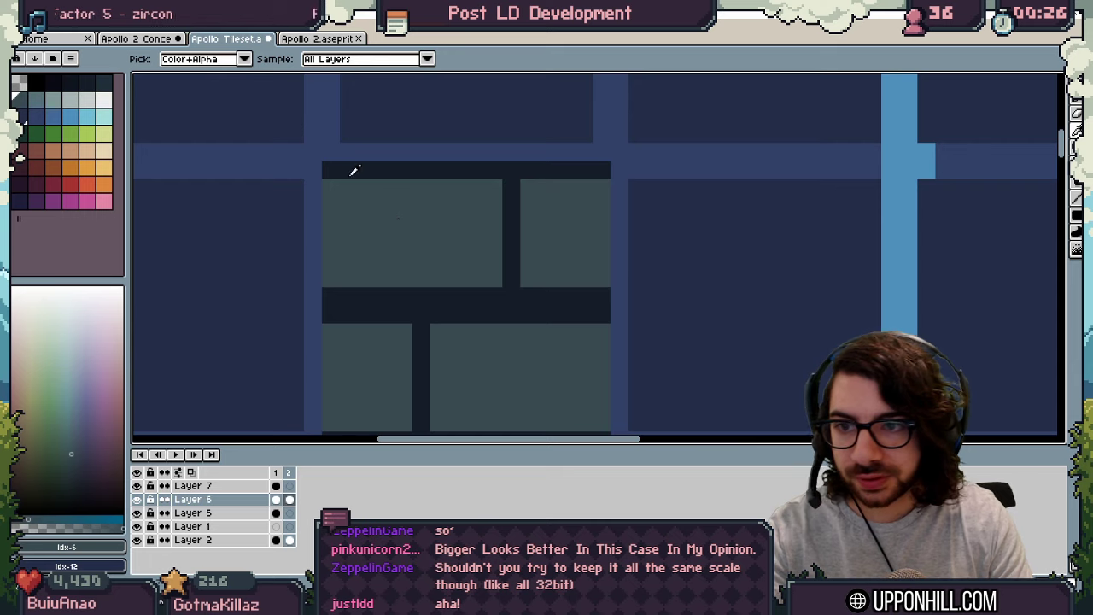
key("z")
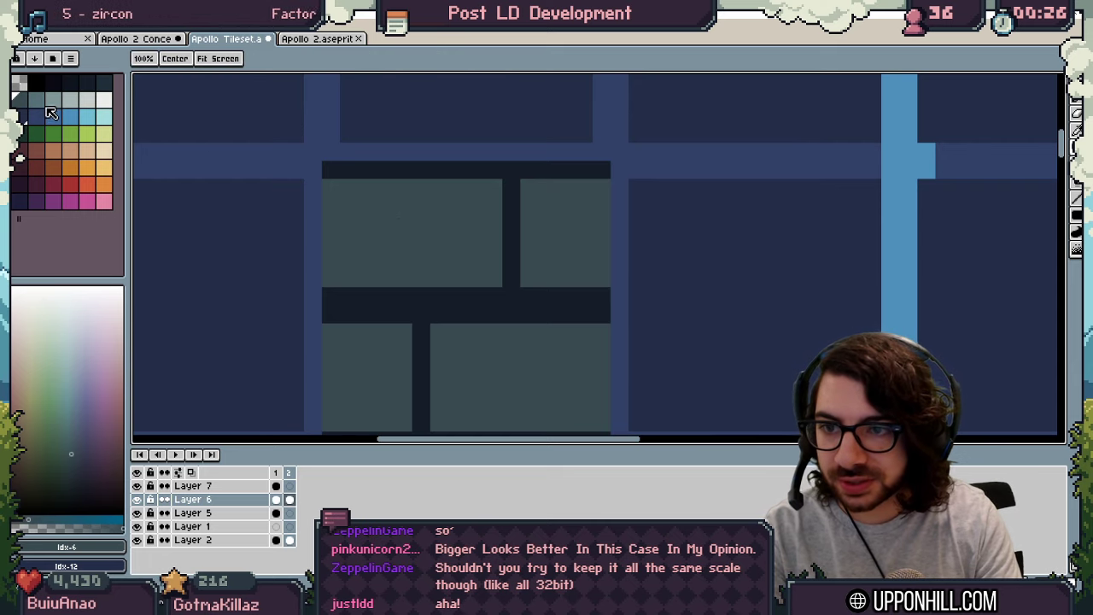
left_click(36, 101)
key("b")
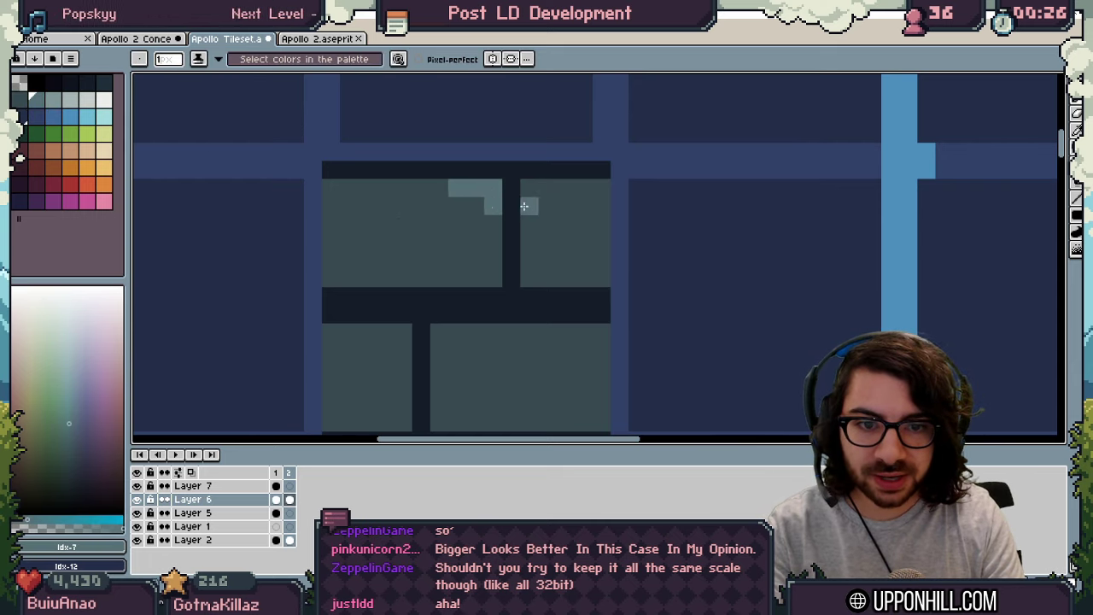
left_click_drag(524, 206, 547, 187)
mouse_move(404, 351)
left_mouse_down()
mouse_move(385, 333)
mouse_move(458, 331)
left_mouse_up()
key("z")
left_click_drag(490, 229, 445, 232)
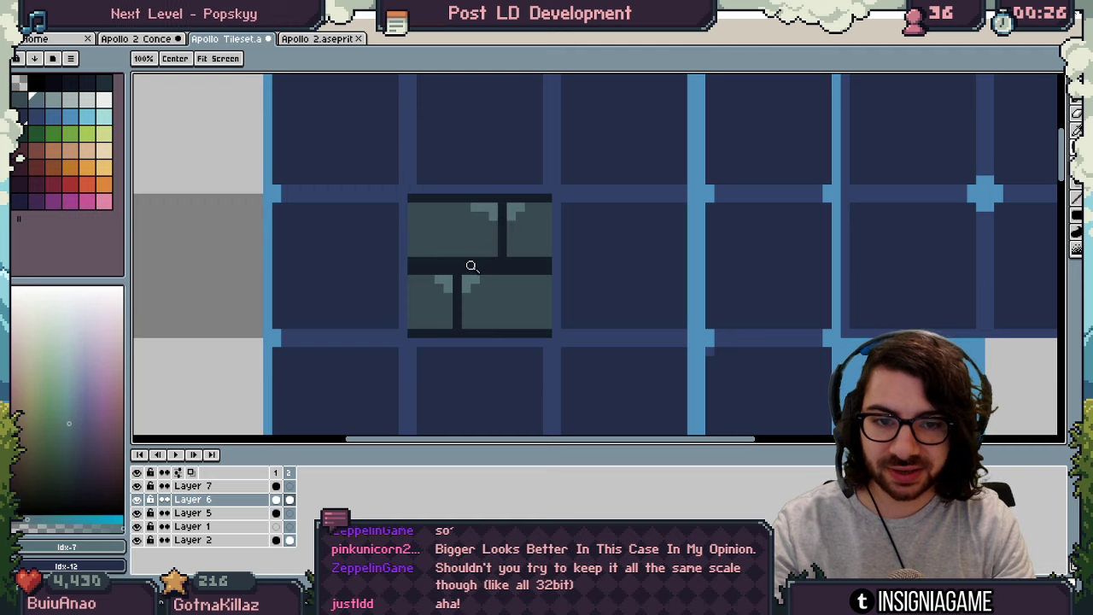
left_click(471, 267)
key("b")
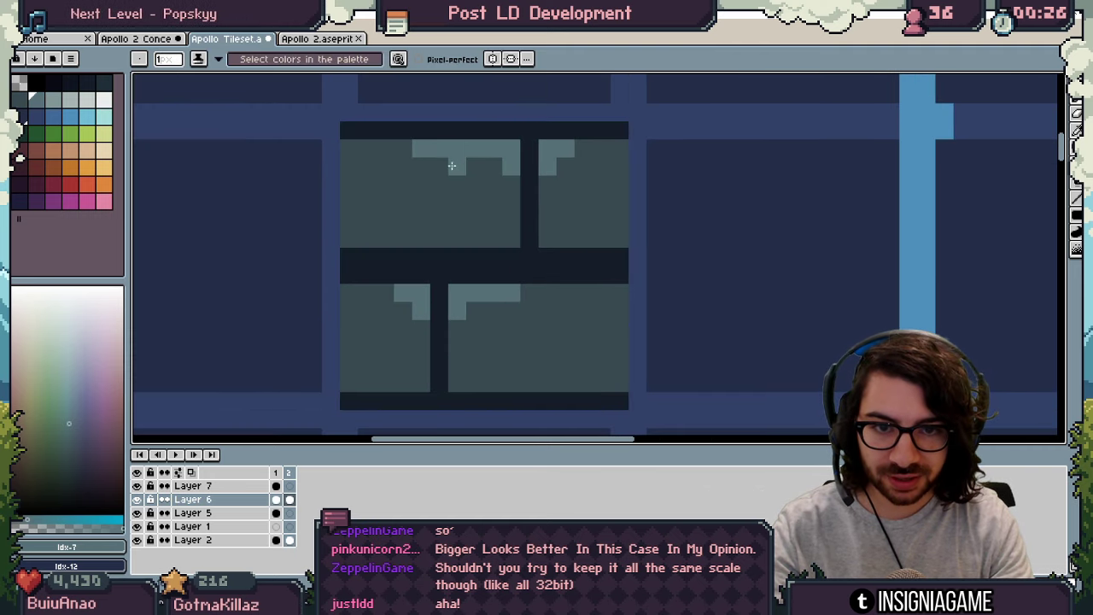
Step: Darken the horizontal mortar directly beneath the bricks with Idx-3 and shade the bricks' lower corners beside the vertical mortar with Idx-5
left_click(458, 253, "alt")
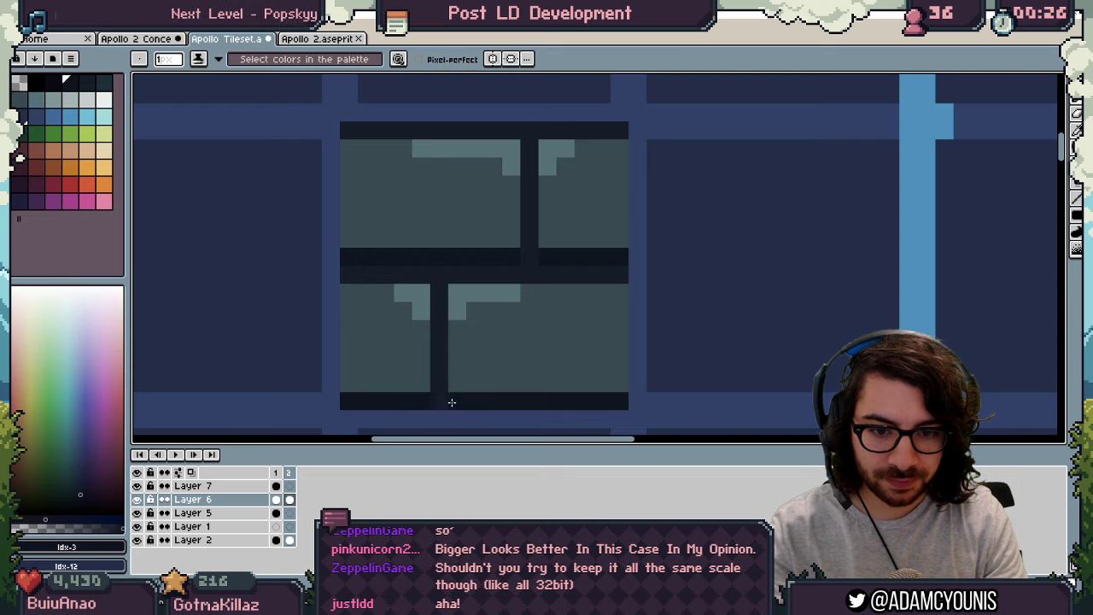
left_click(473, 325, "alt")
left_click(106, 84)
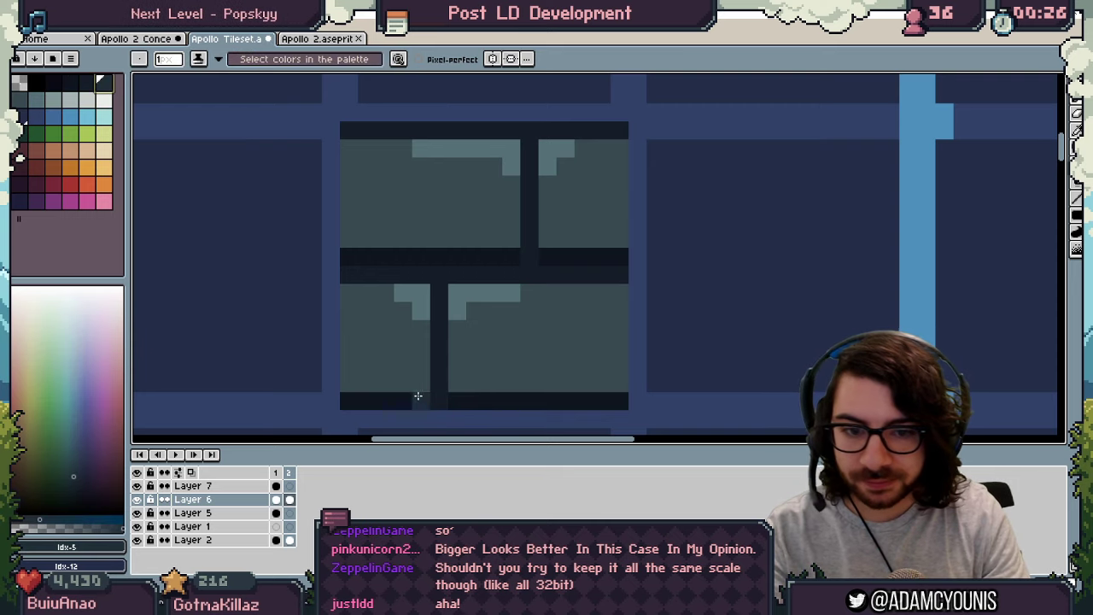
left_click(456, 382)
left_click(420, 383)
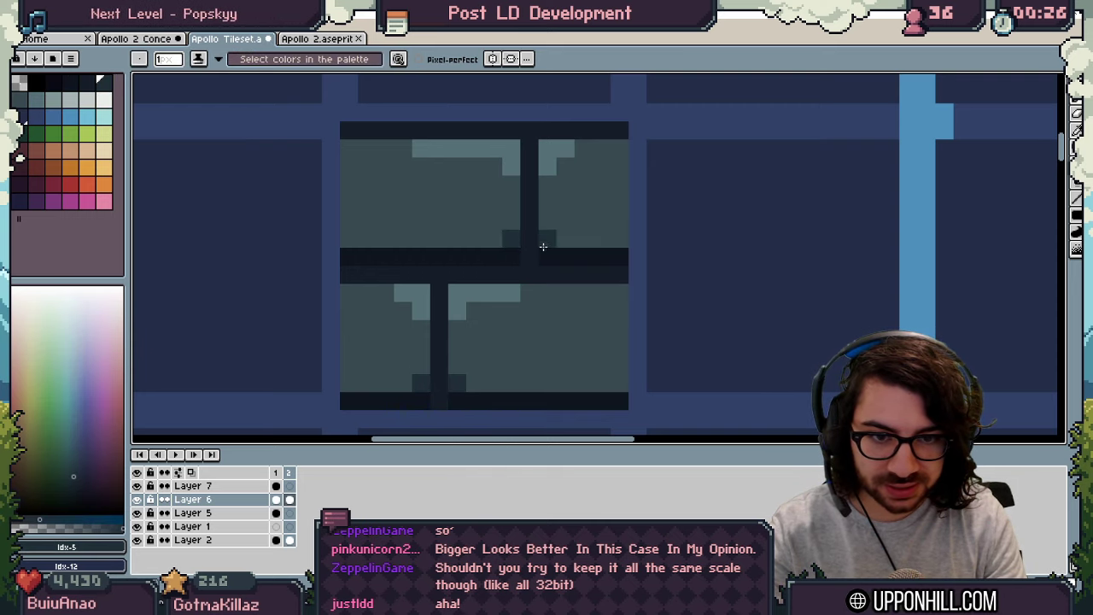
left_click(506, 159)
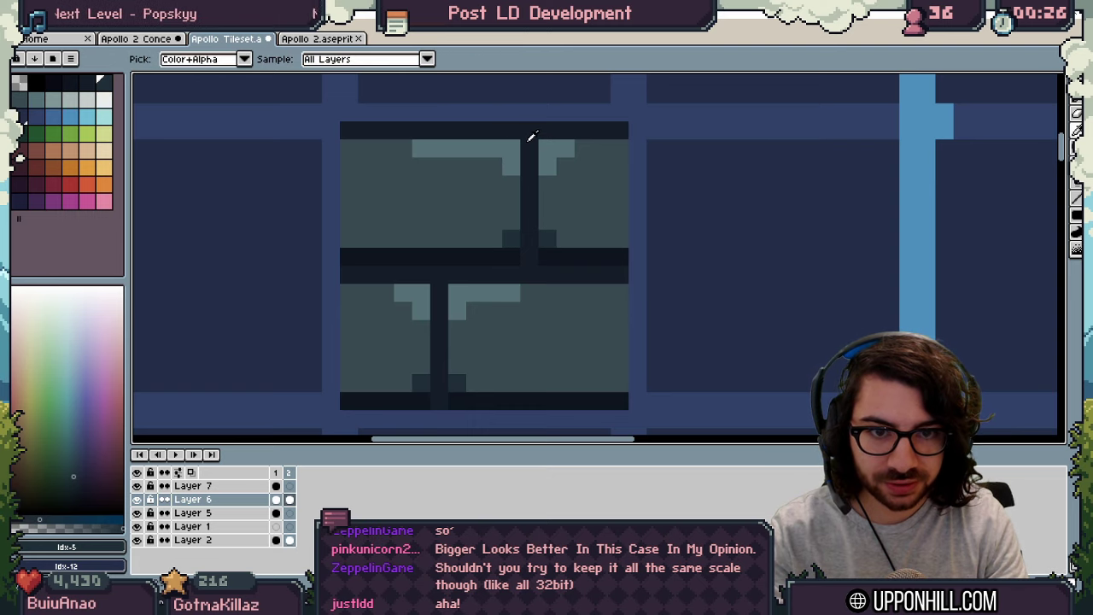
Step: Export the tileset again and switch to Unity to inspect the shaded brick pattern in the Scene and Game views
key("ctrl+alt+shift+s")
left_click(637, 230)
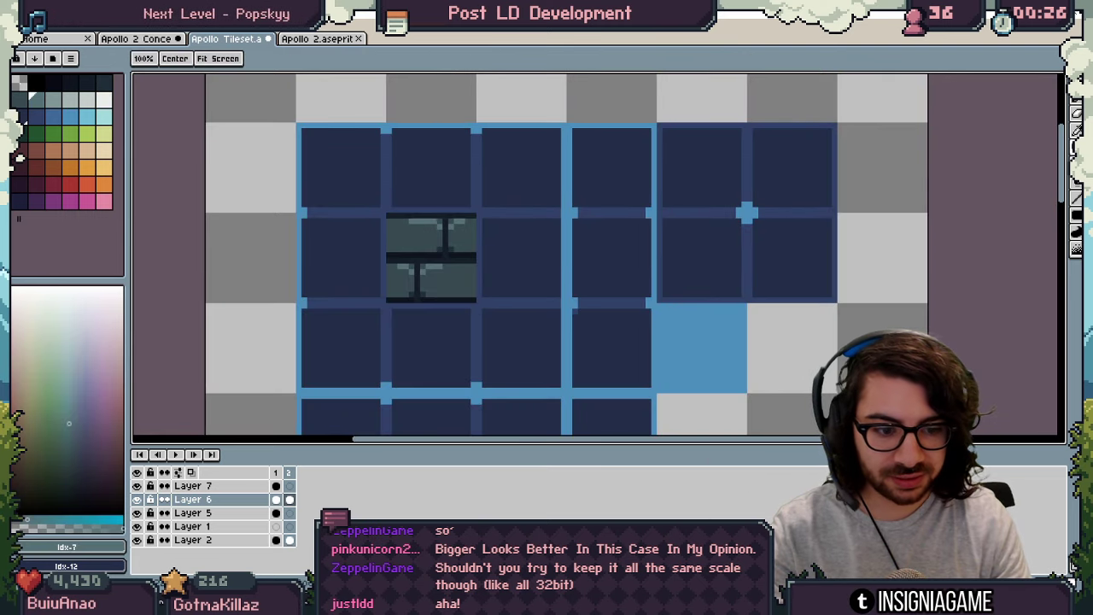
key("alt+Tab")
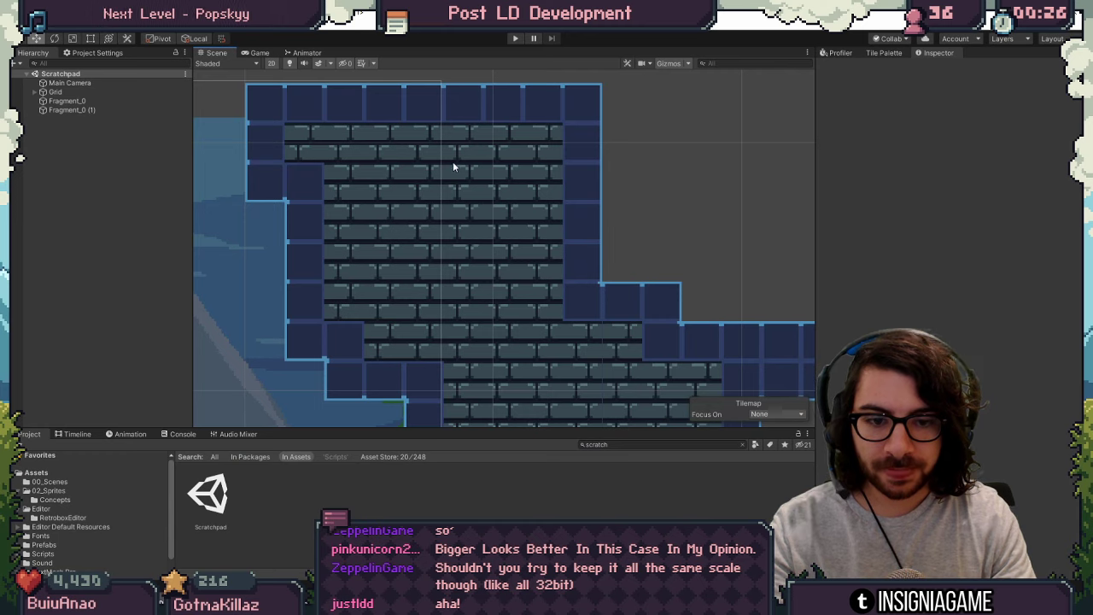
middle_click_drag(452, 162, 559, 207)
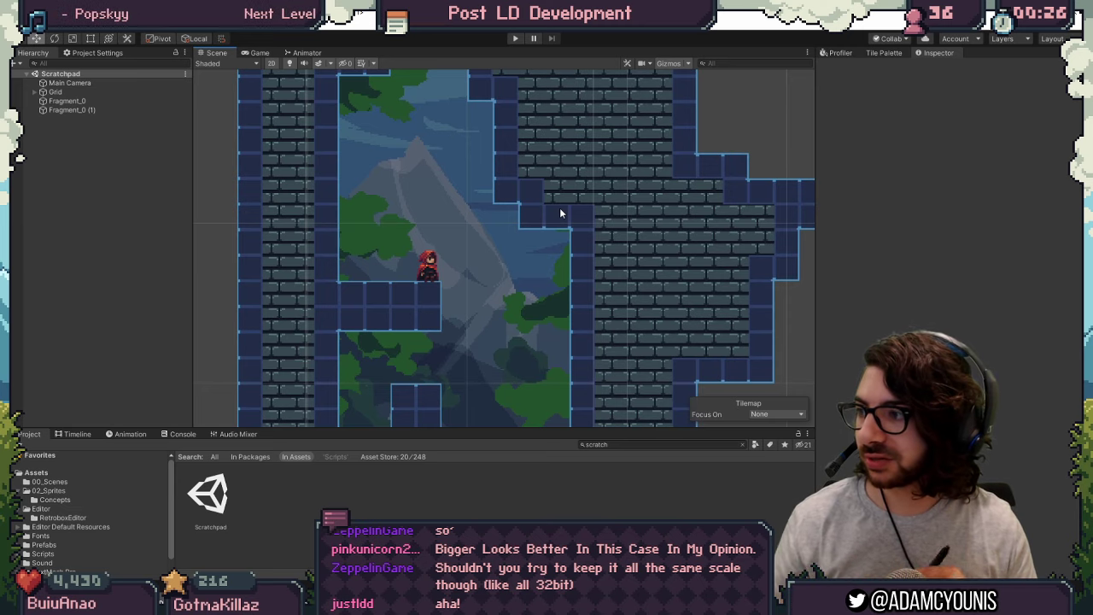
left_click(259, 53)
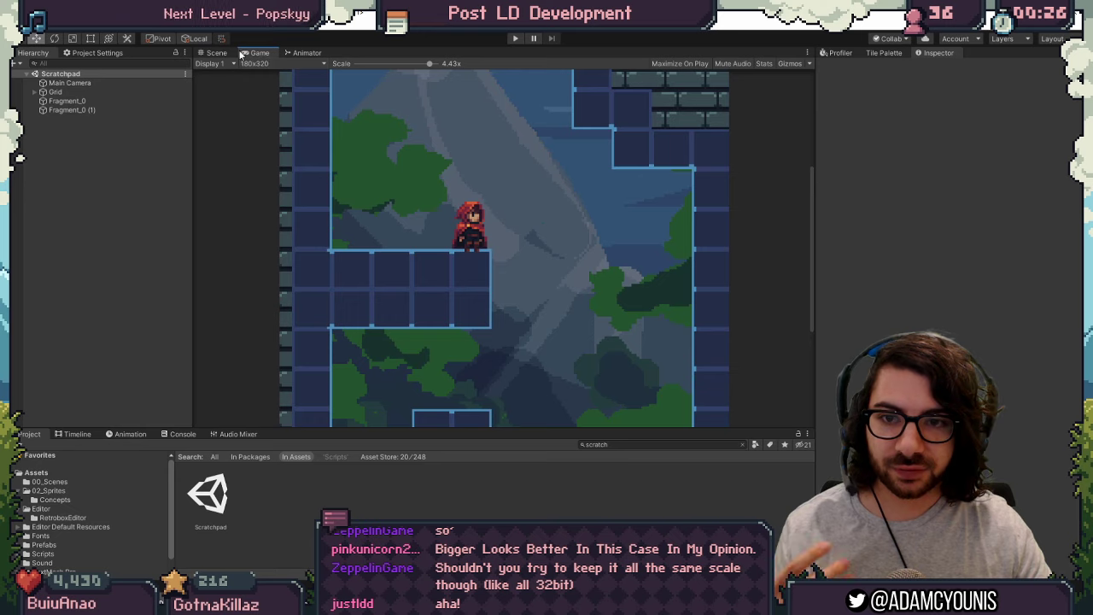
left_click(216, 53)
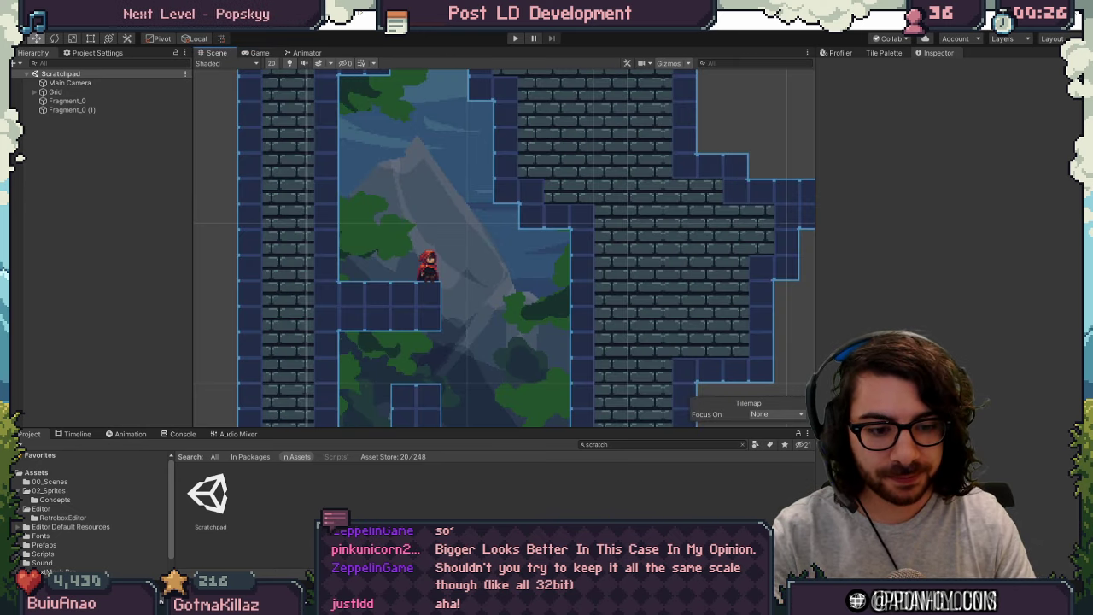
Step: Return to Aseprite and move the centre tile's section containing both vertical mortar lines about 2 px to the left
key("alt+Tab")
left_click_drag(432, 257, 461, 257)
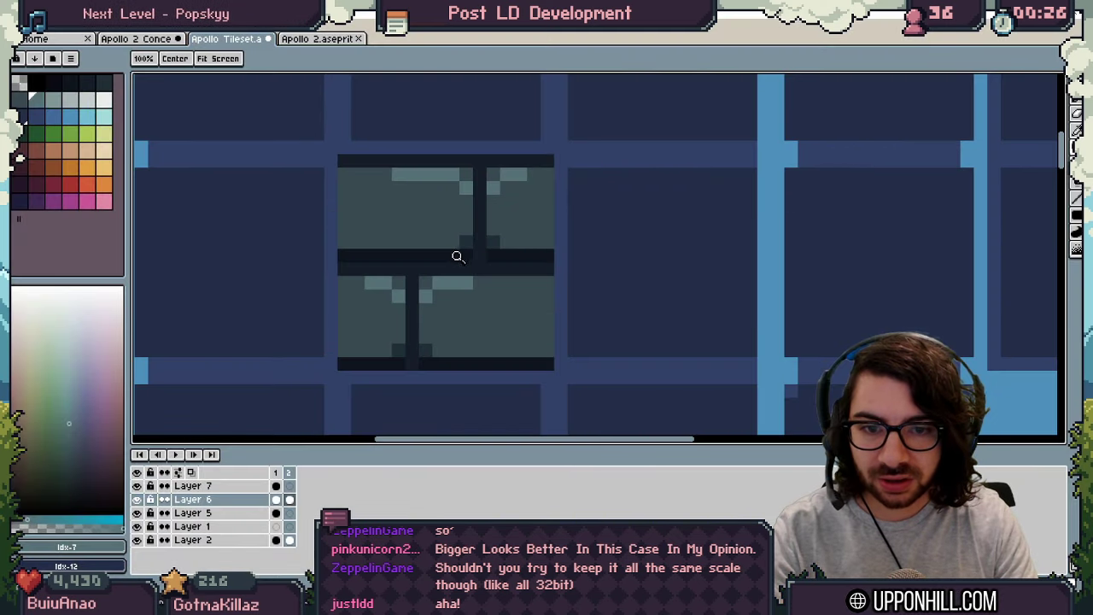
scroll(461, 256, "up", 1)
scroll(452, 253, "down", 1)
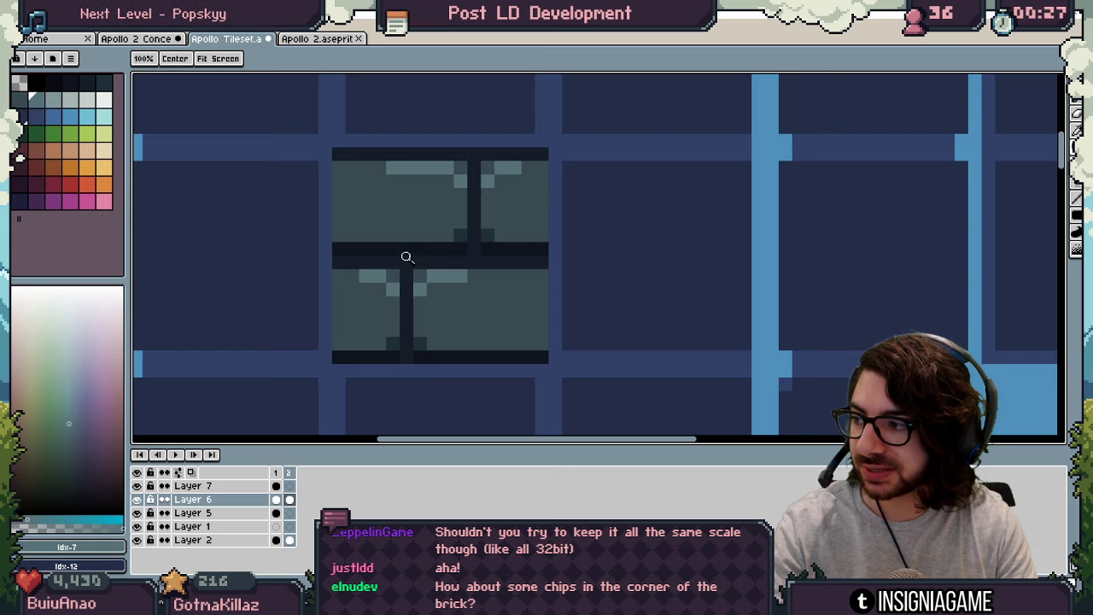
key("m")
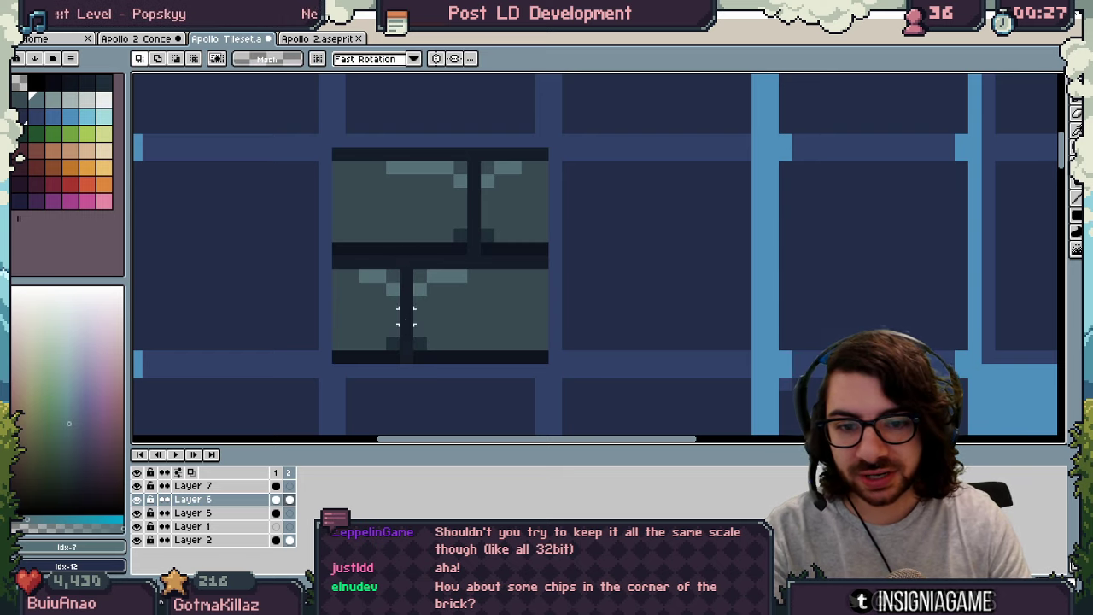
left_click_drag(361, 358, 500, 154)
key("ctrl+d")
left_click_drag(366, 346, 498, 146)
left_click_drag(475, 220, 447, 215)
key("Return")
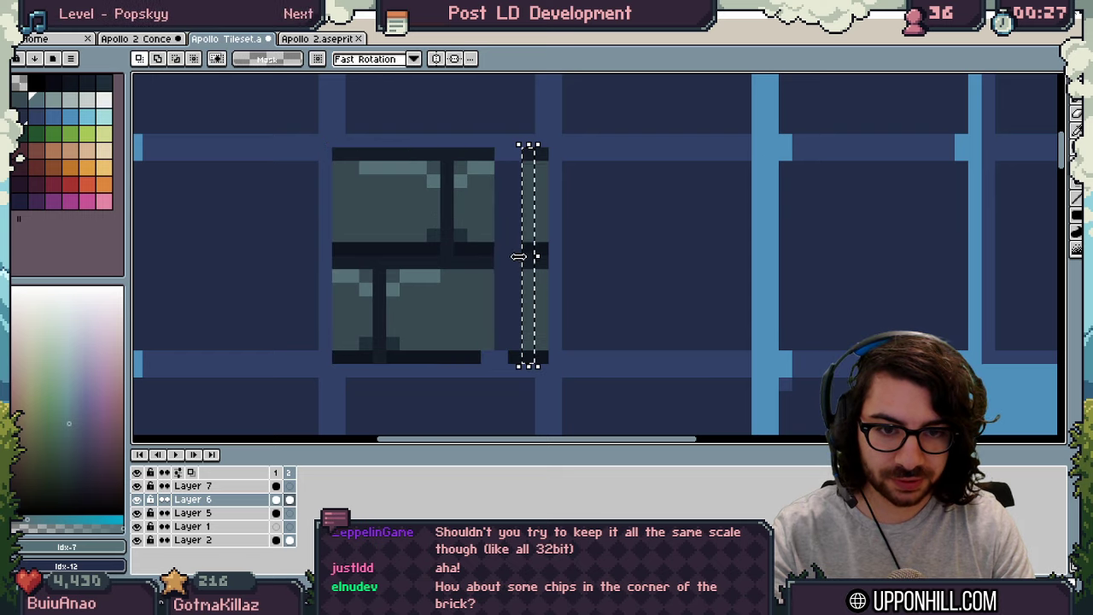
Step: Stretch the selected narrow brick strip leftward over the gap and patch the missing dark pixels in the tile's lowest mortar line
left_click_drag(519, 257, 489, 256)
key("ctrl+d")
key("b")
left_click(458, 355, "alt")
left_click(484, 358)
Step: Draw two more vertical Idx-4 mortar lines, one through the lower row's wide brick and one along the upper row's left edge
left_click(381, 310, "alt")
left_click(476, 279)
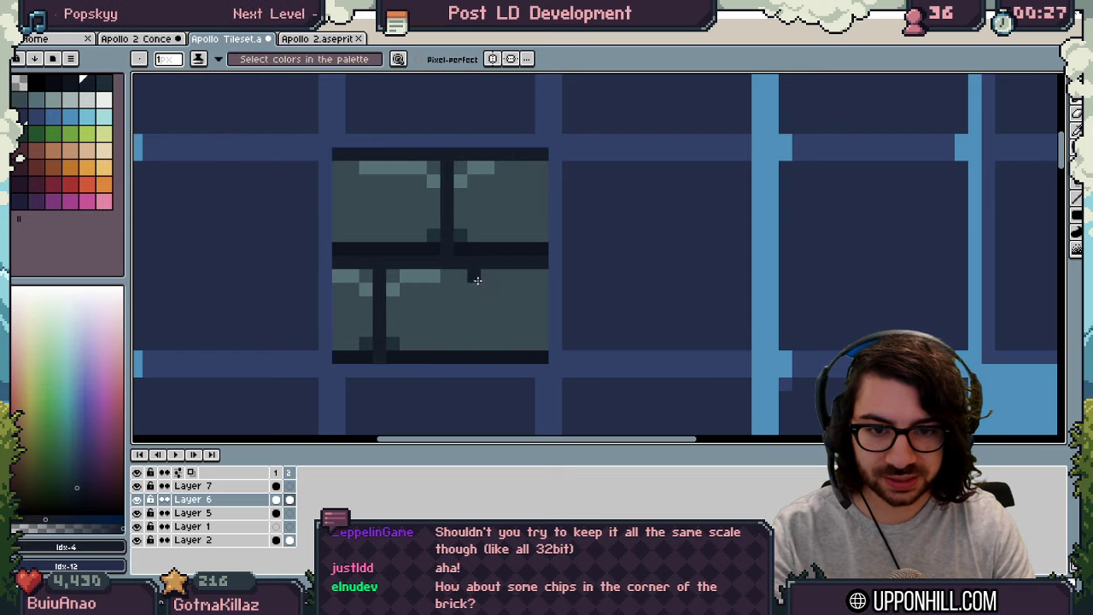
left_click_drag(490, 277, 489, 345)
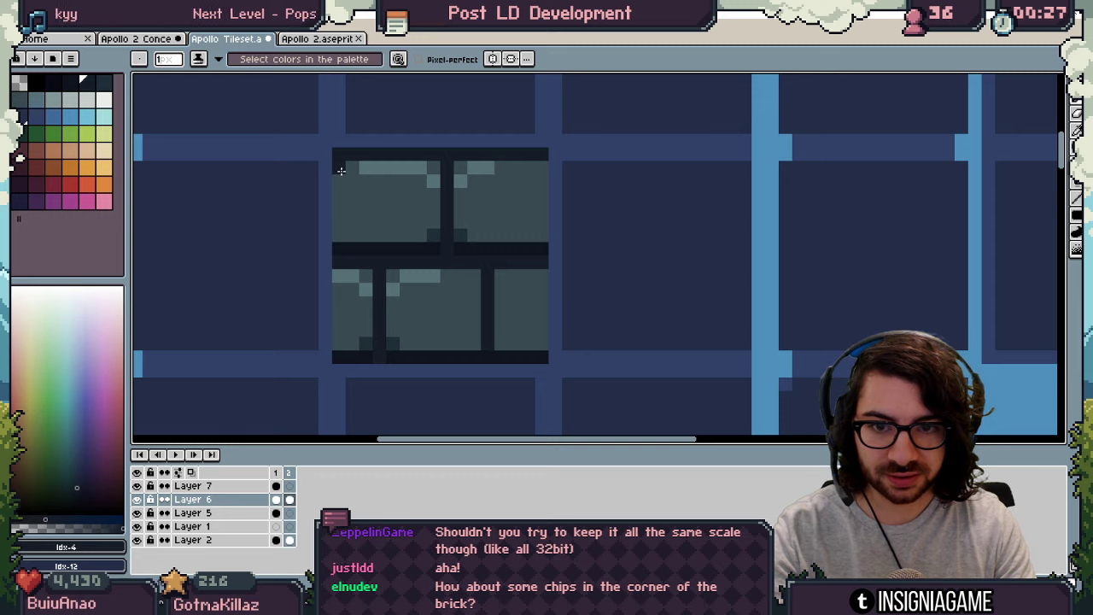
left_click_drag(339, 168, 338, 230)
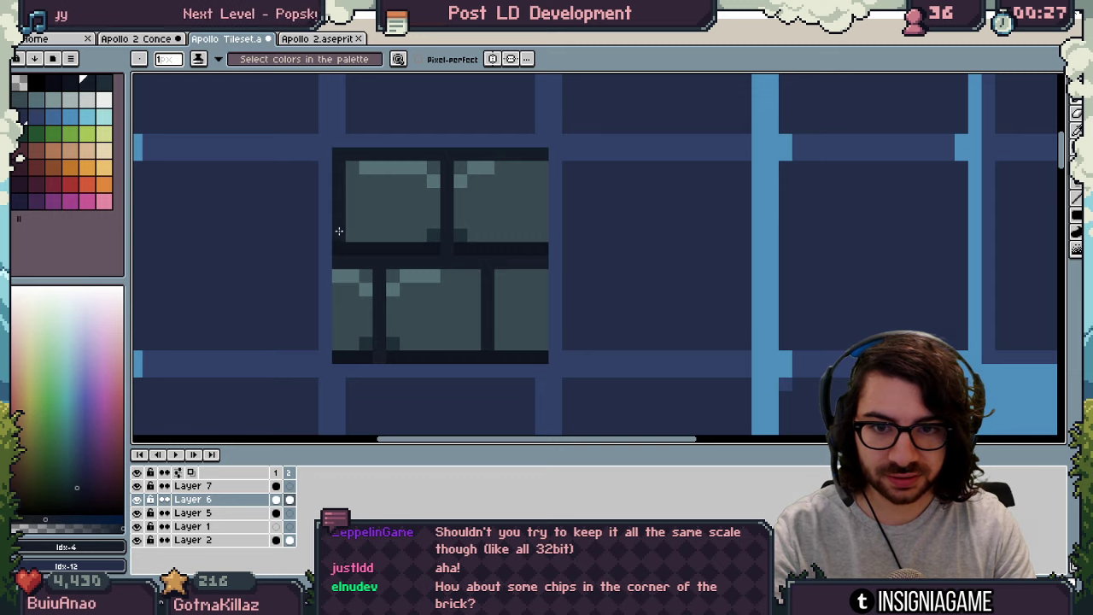
Step: Add highlights and Idx-5 corner shading to the newly divided bricks and save the tileset file
left_click(435, 242, "alt")
key("ctrl+s")
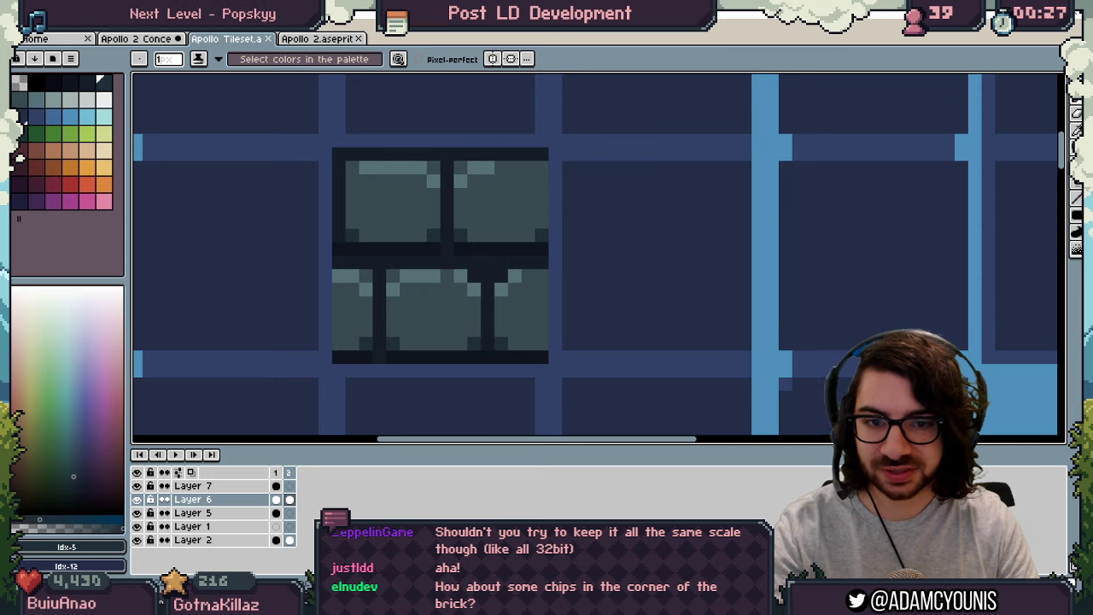
Step: Switch to Unity and inspect the smaller repeating brick pattern around the character in the Scene view
key("alt+Tab")
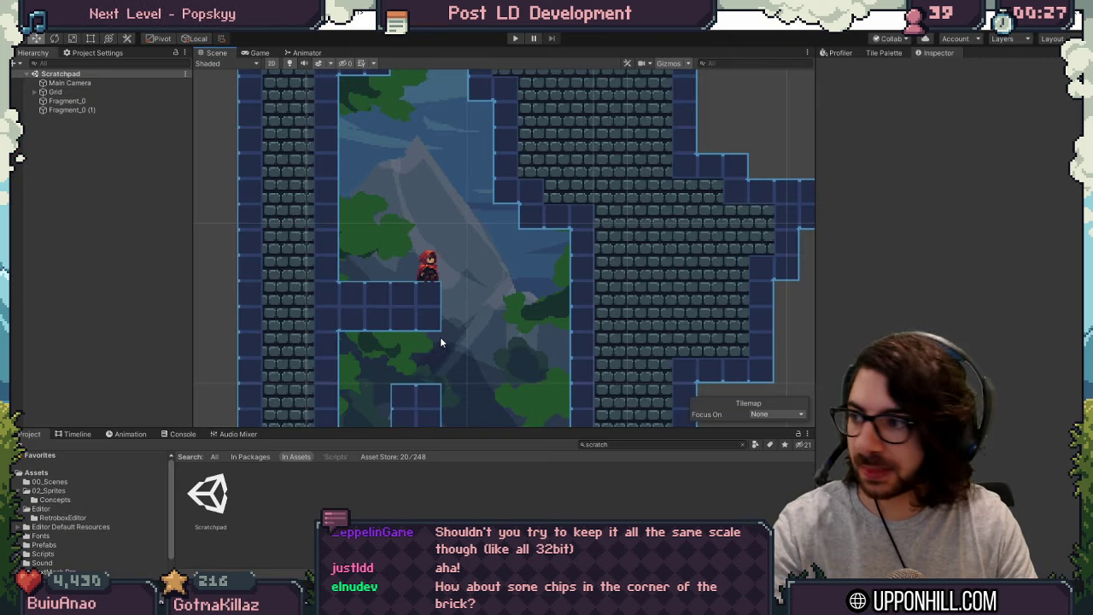
scroll(457, 262, "up", 8)
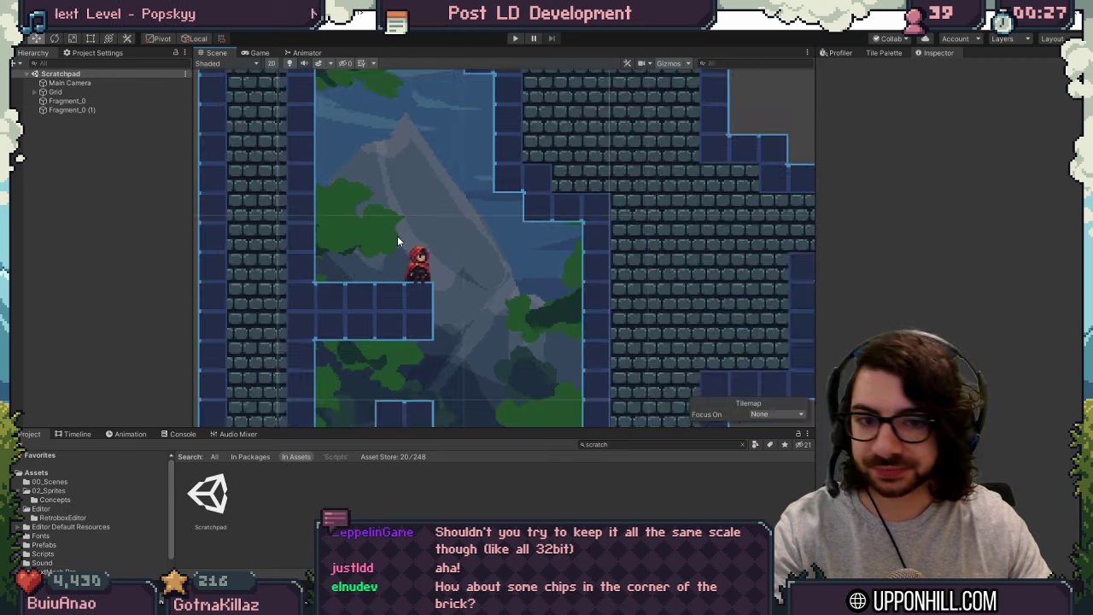
middle_click_drag(278, 243, 311, 322)
scroll(439, 273, "up", 2)
scroll(486, 286, "down", 5)
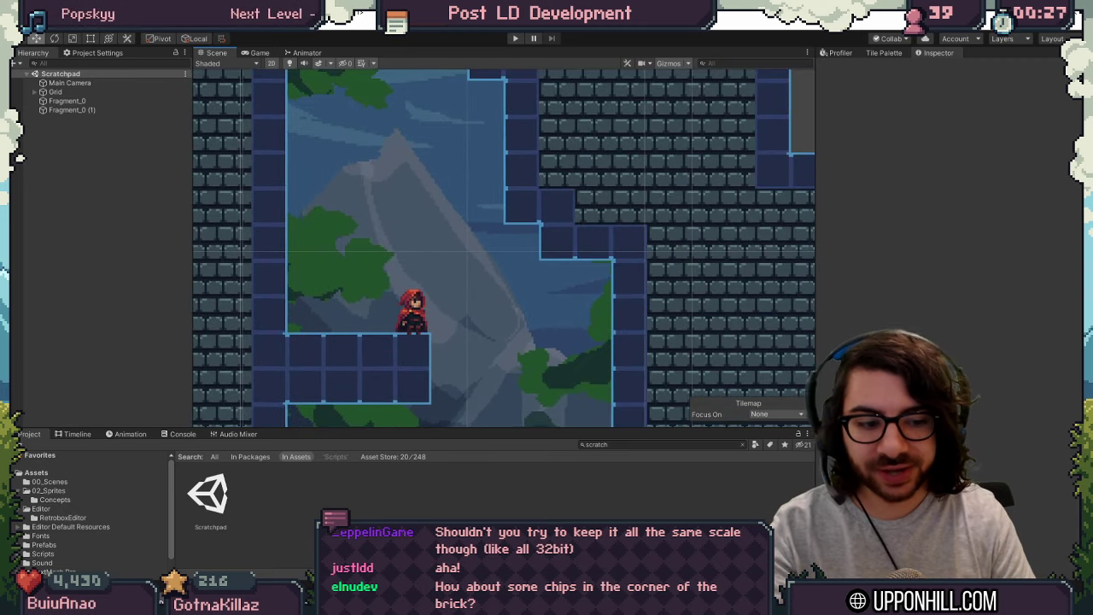
key("alt+Tab")
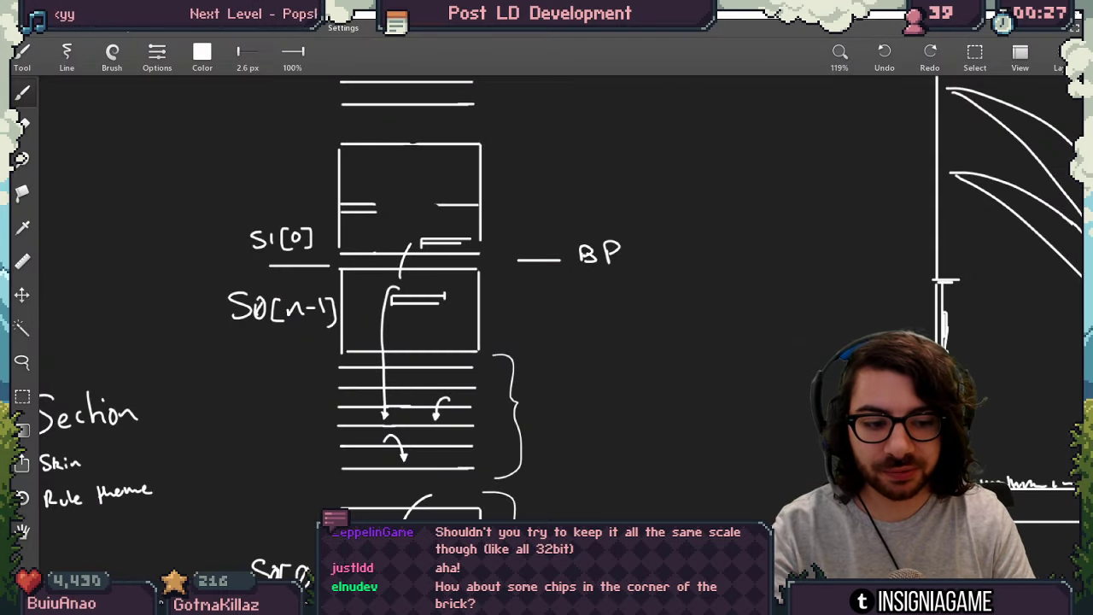
key("alt+Tab")
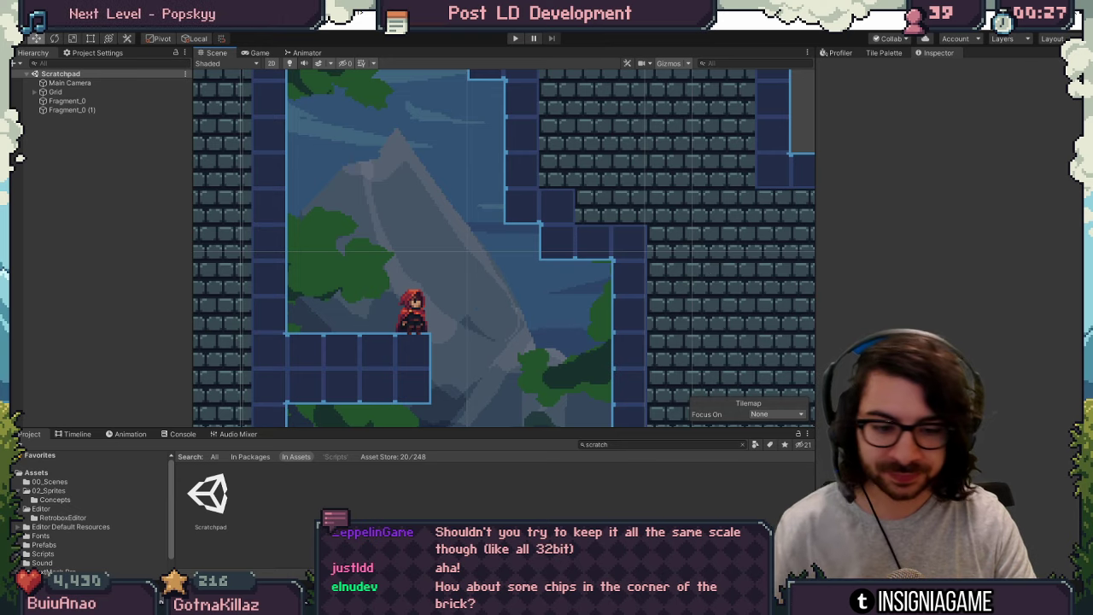
Step: Switch to Aseprite and move the tile's lower brick row up one pixel, then the whole pattern up over the top mortar line
key("alt+Tab")
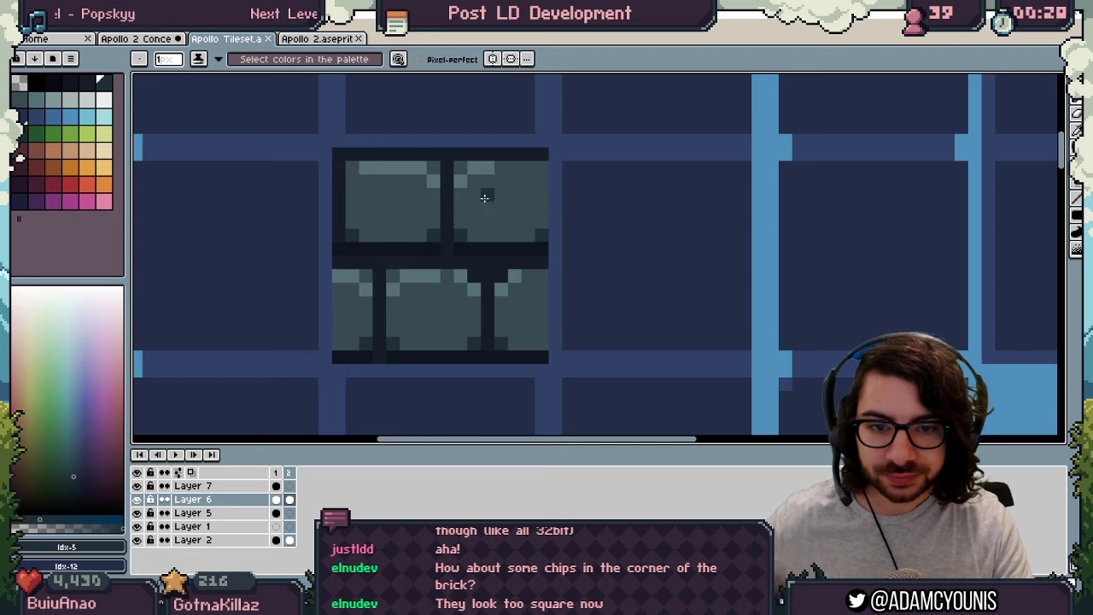
key("space")
left_click_drag(475, 288, 483, 294)
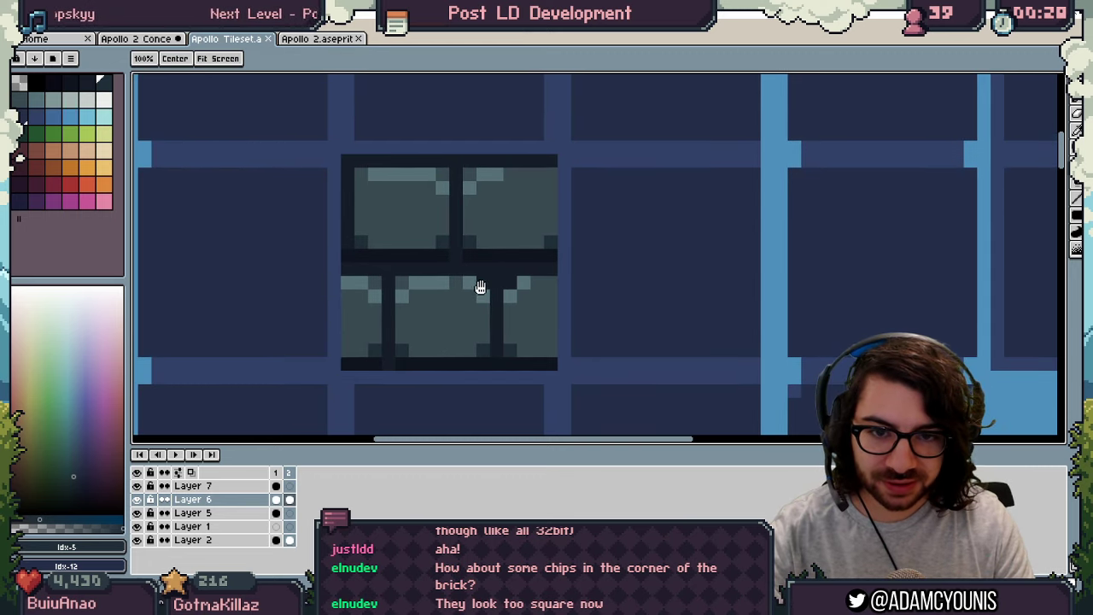
key("z")
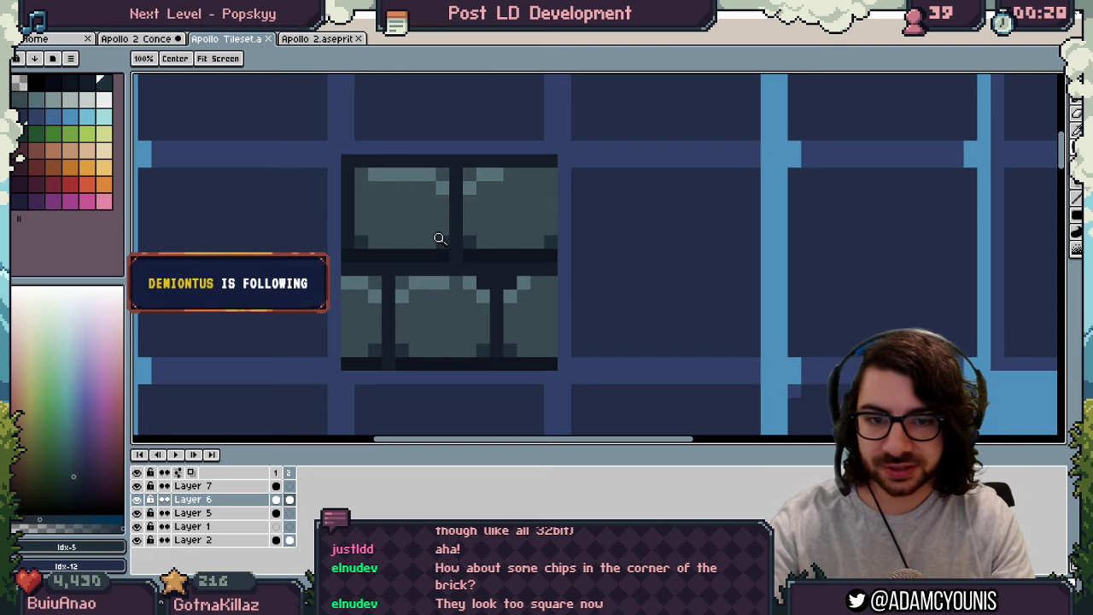
key("m")
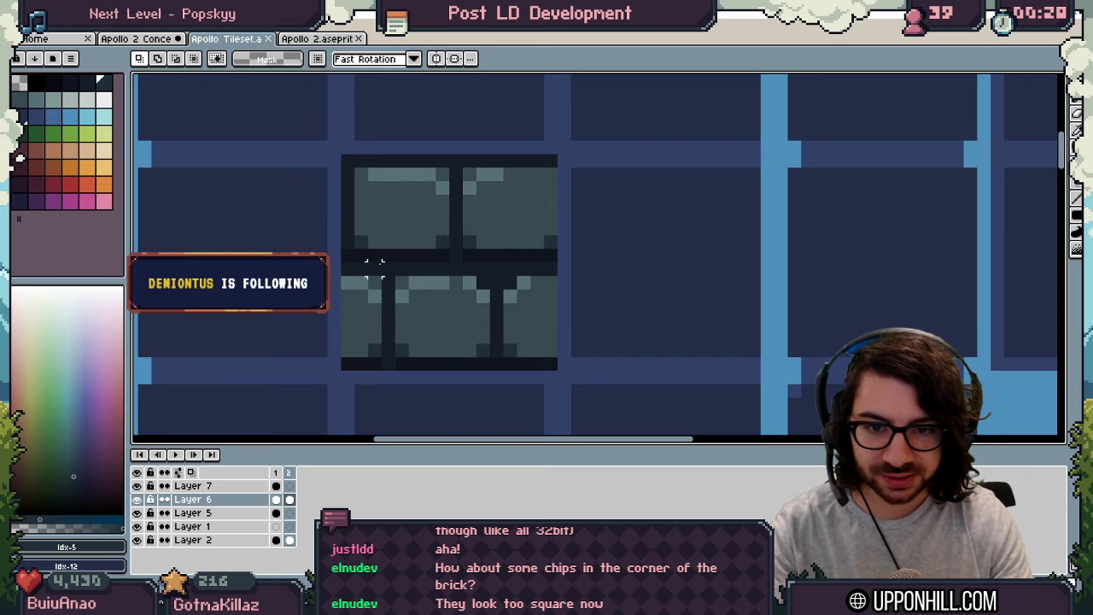
left_click_drag(348, 365, 572, 275)
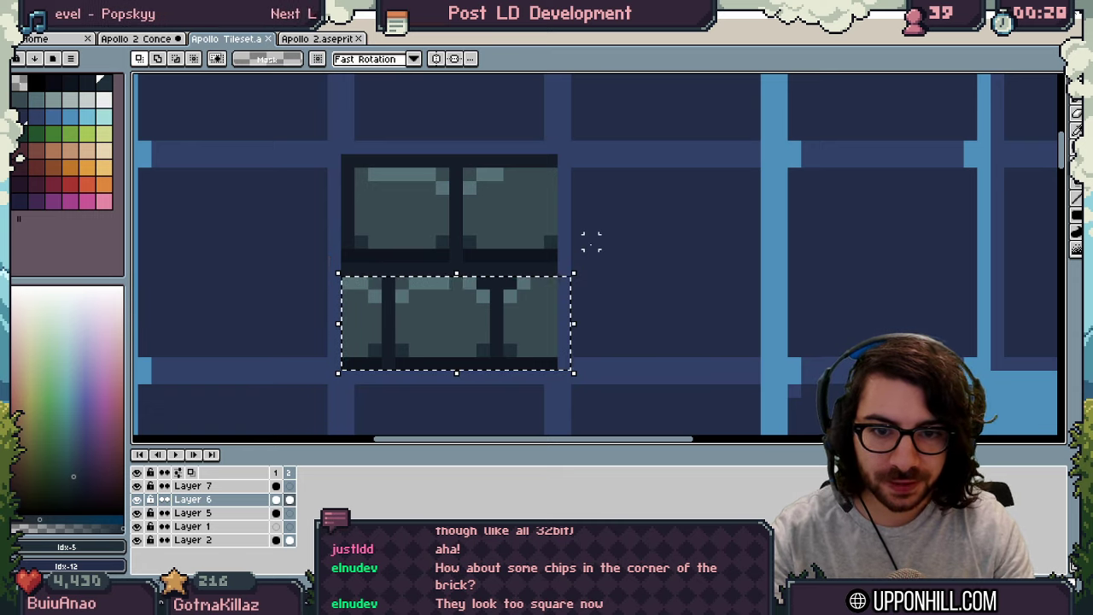
key("Up")
key("ctrl+d")
left_click_drag(346, 174, 559, 346)
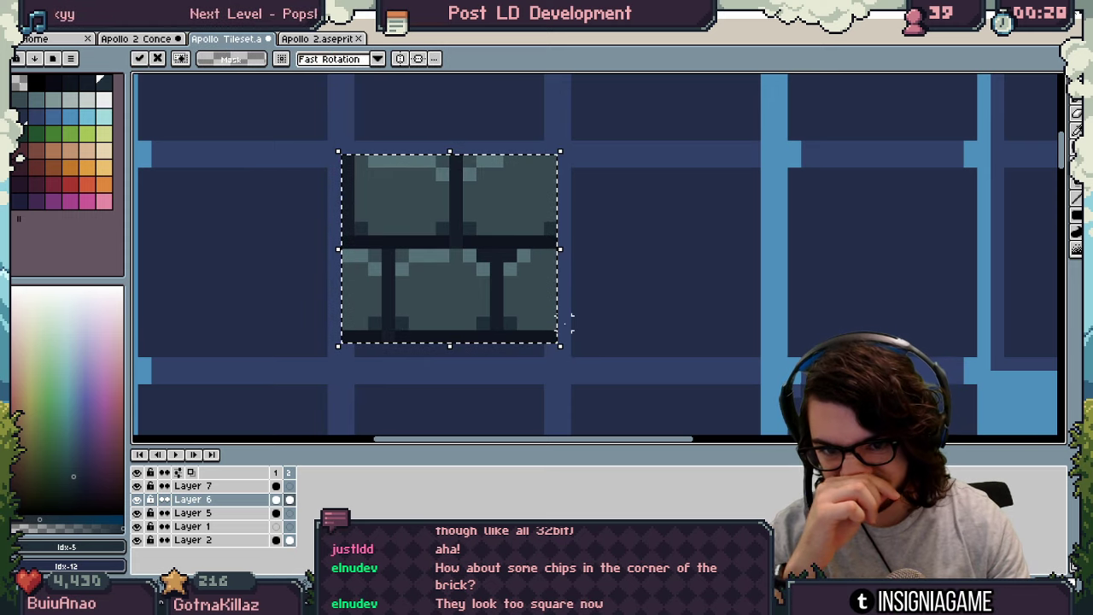
key("ctrl+d")
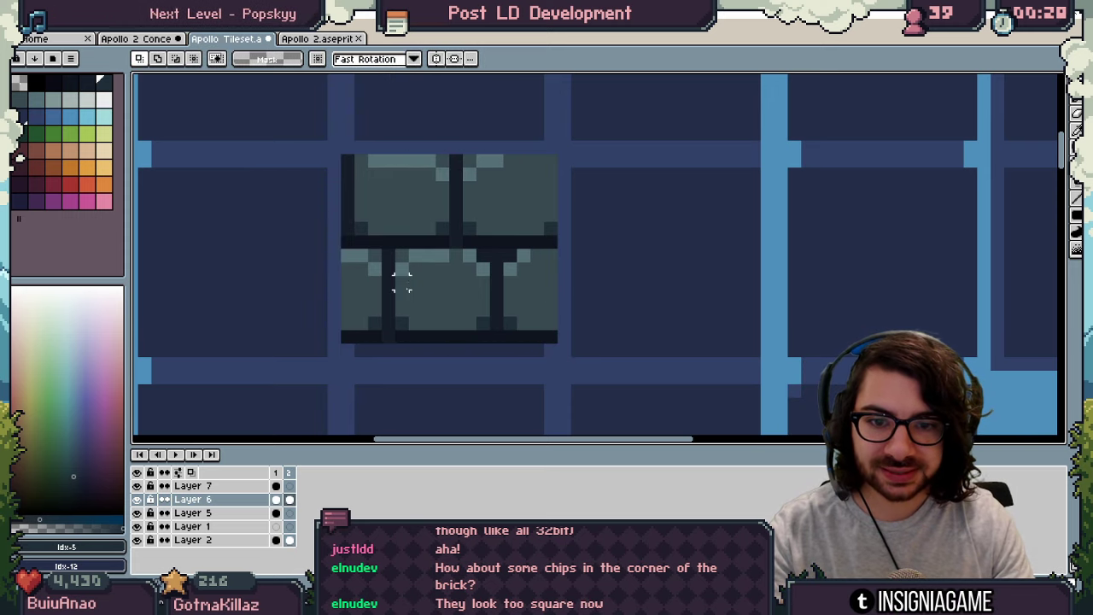
Step: Shorten the bricks of both rows by one pixel by shifting the parts below them upward
left_click_drag(360, 360, 361, 360)
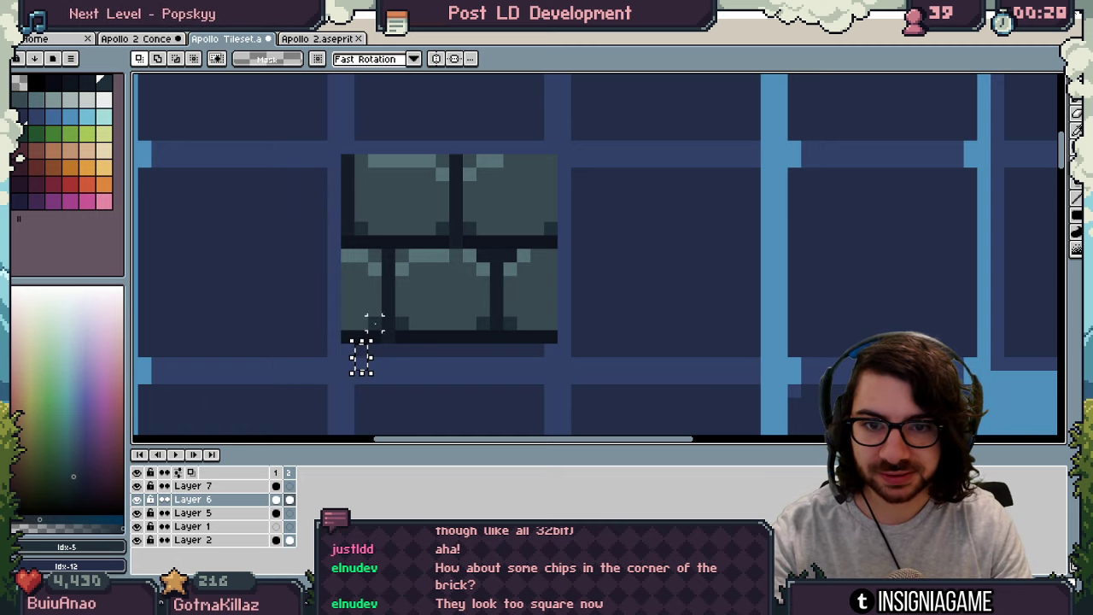
left_click_drag(442, 238, 433, 152)
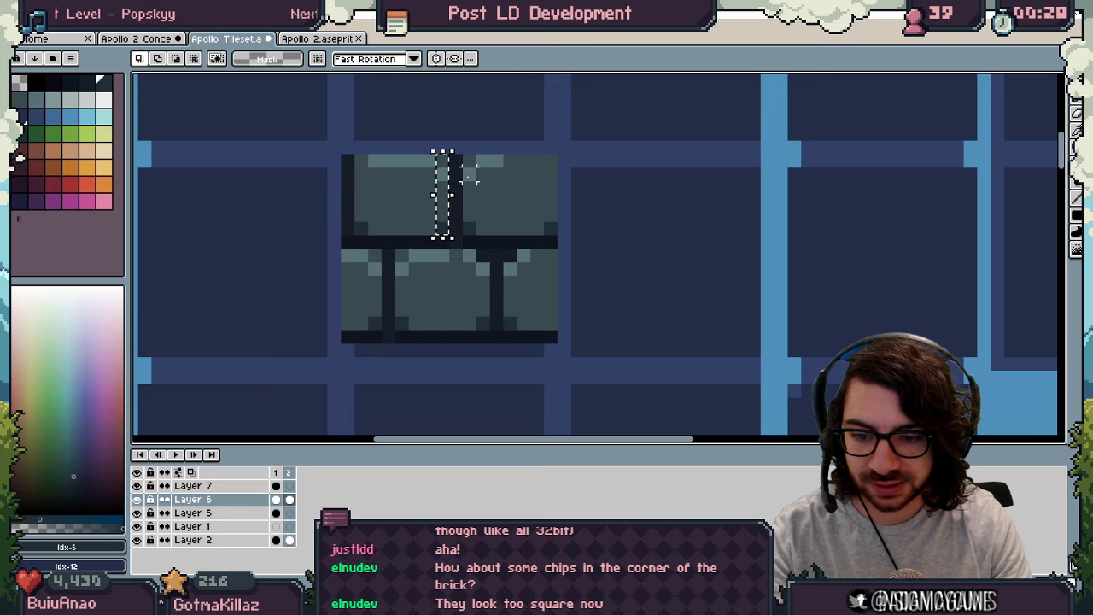
key("ctrl+d")
left_click_drag(346, 351, 566, 309)
key("Up")
key("ctrl+d")
left_click_drag(314, 357, 588, 221)
key("Up")
key("Up")
key("ctrl+d")
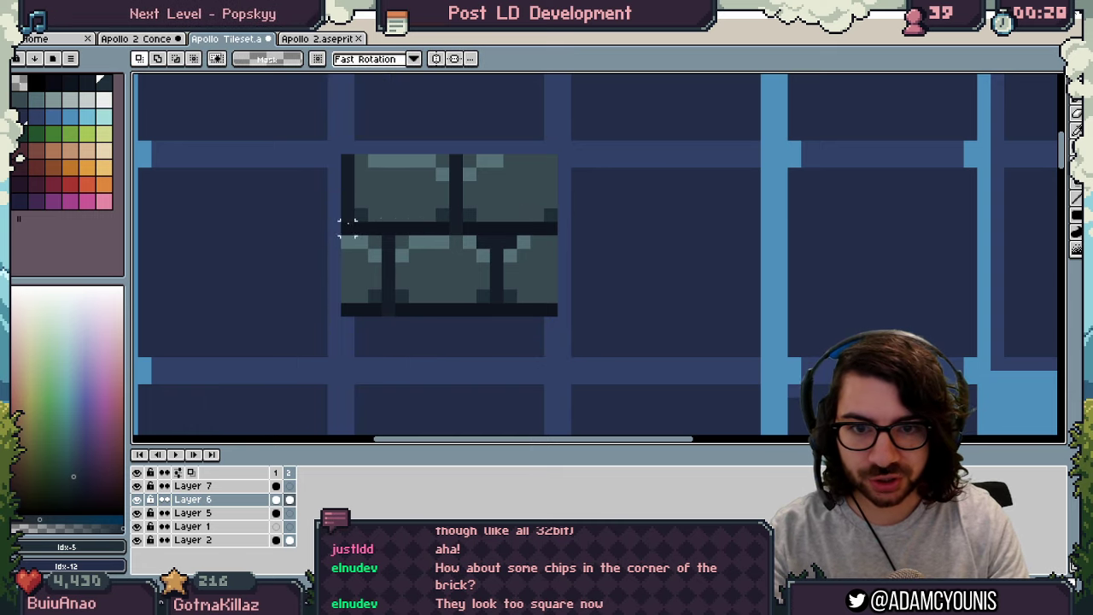
Step: Copy the upper brick row into the empty space beneath the lowest mortar line as a third row
left_click_drag(342, 223, 560, 154)
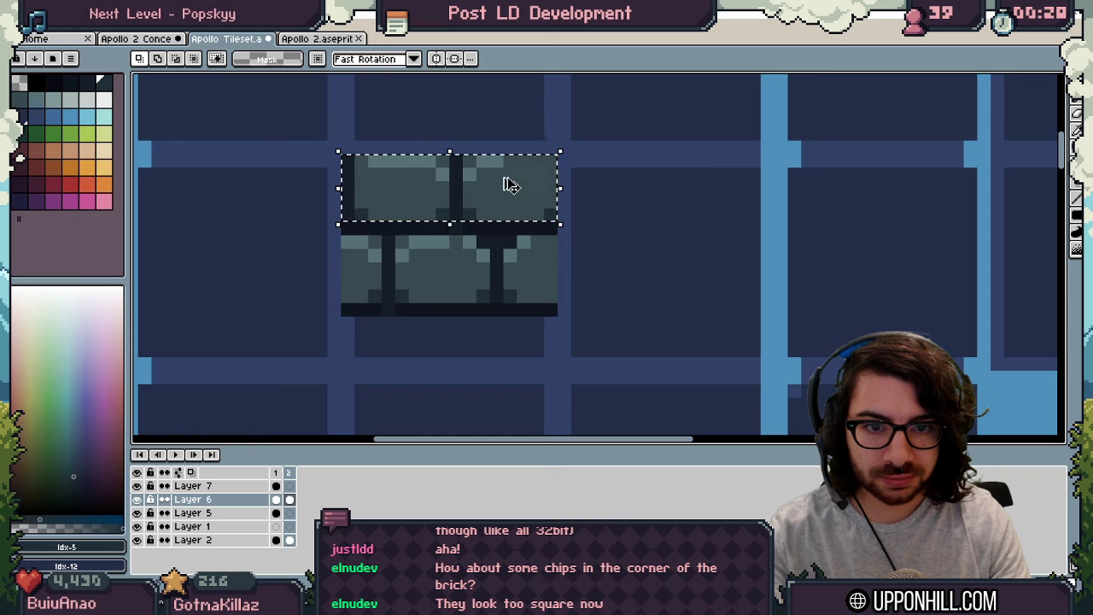
left_click_drag(512, 185, 495, 344, "ctrl")
key("ctrl+d")
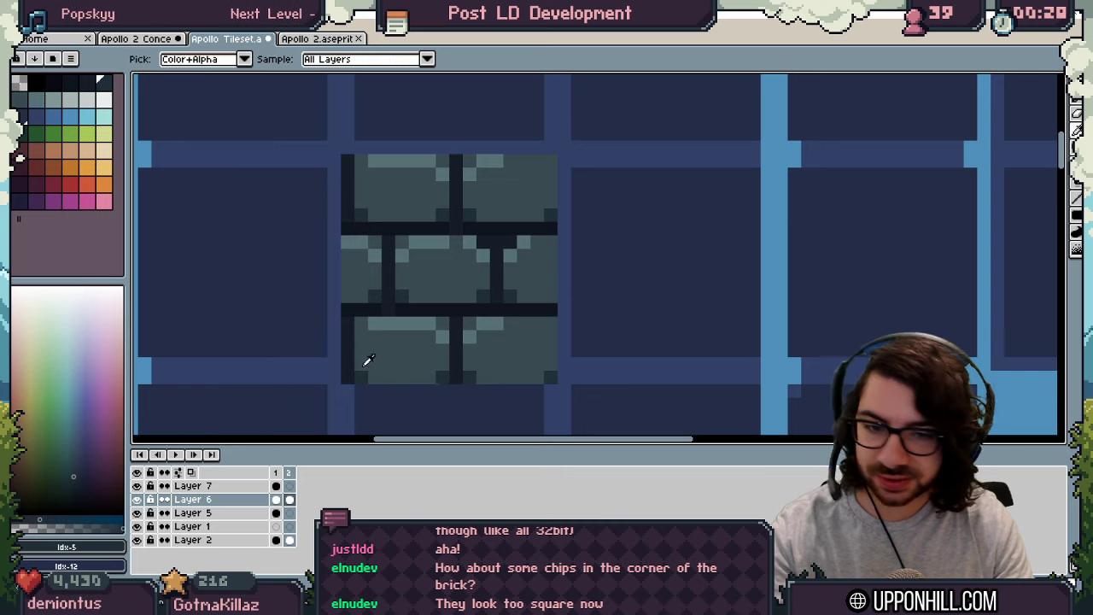
Step: Try an Idx-4 mortar line along the third row's lower edge, undo it, and compare the tile with frame 1's artwork
key("b")
left_click_drag(354, 376, 550, 373)
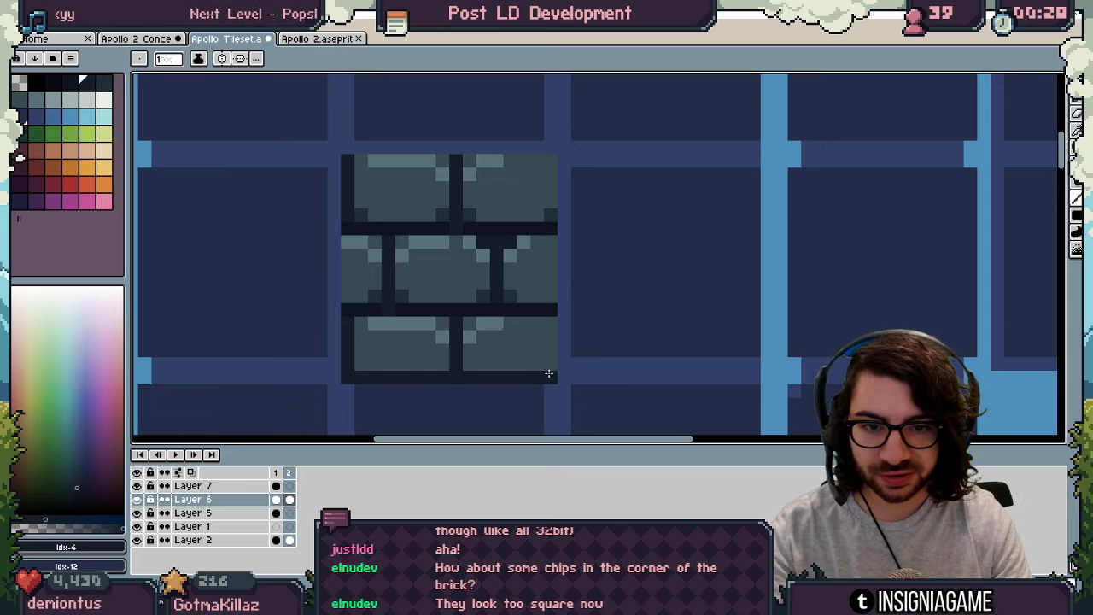
key("ctrl+z")
key("ctrl+z")
key("ctrl+z")
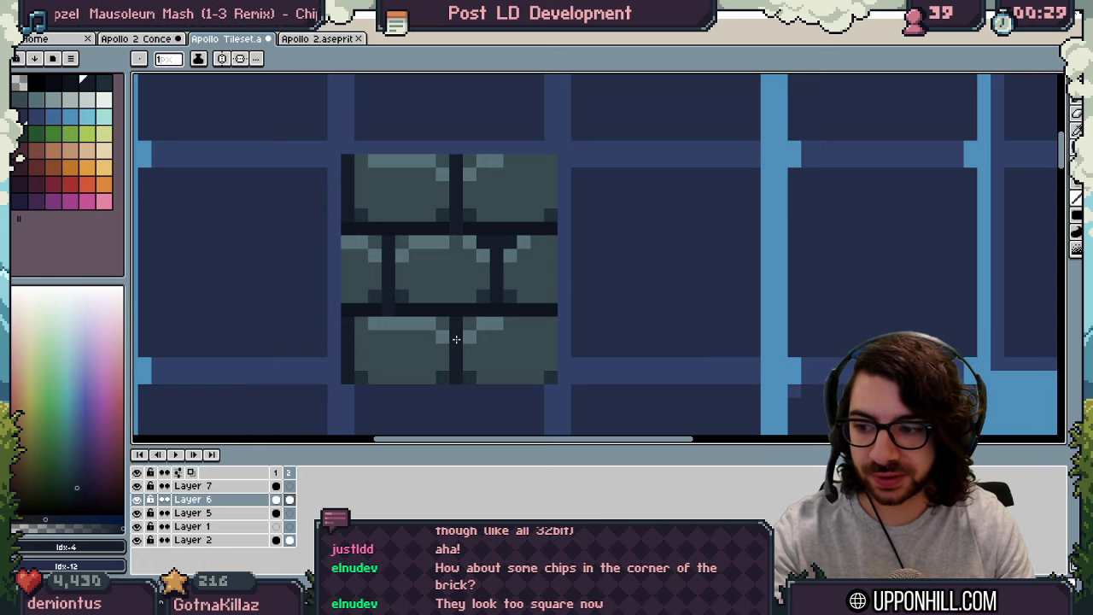
key("Left")
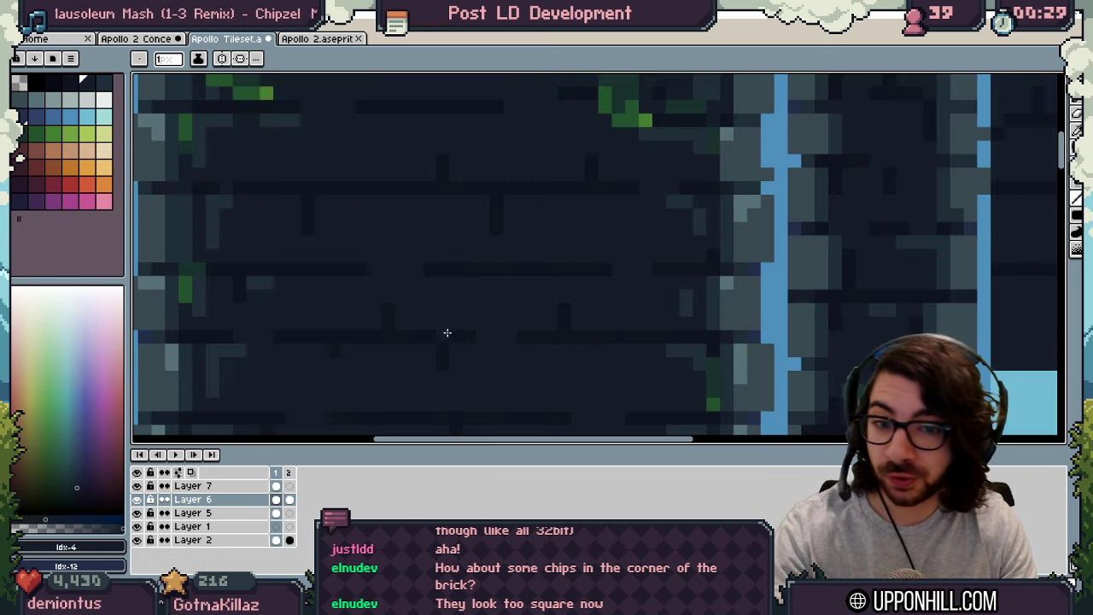
key("Right")
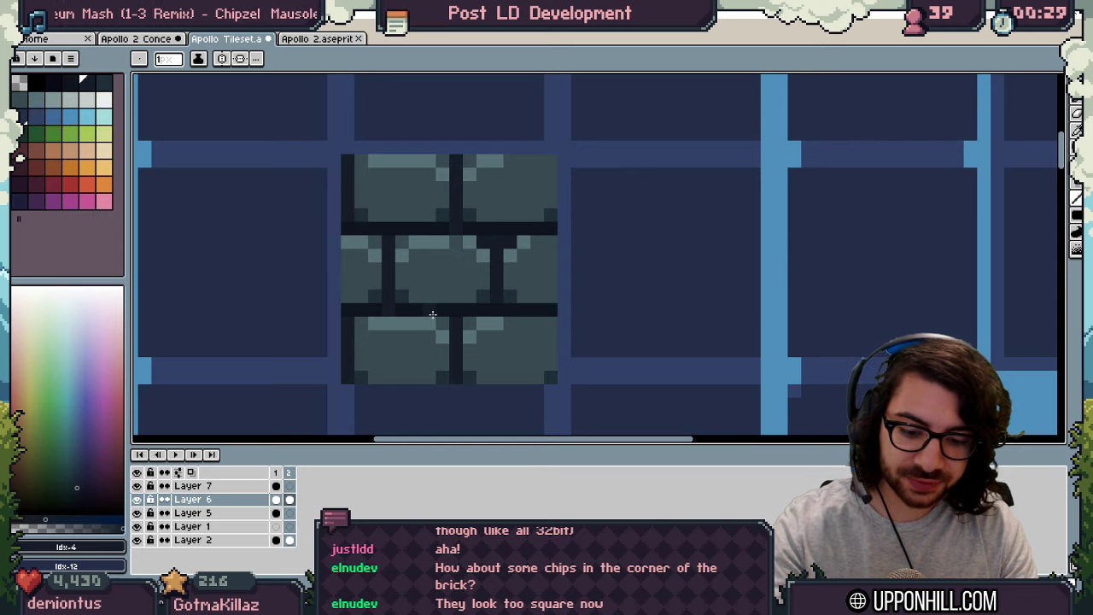
Step: Shorten the middle row's bricks by moving the bottom brick row and the mortar line above it up one pixel
key("m")
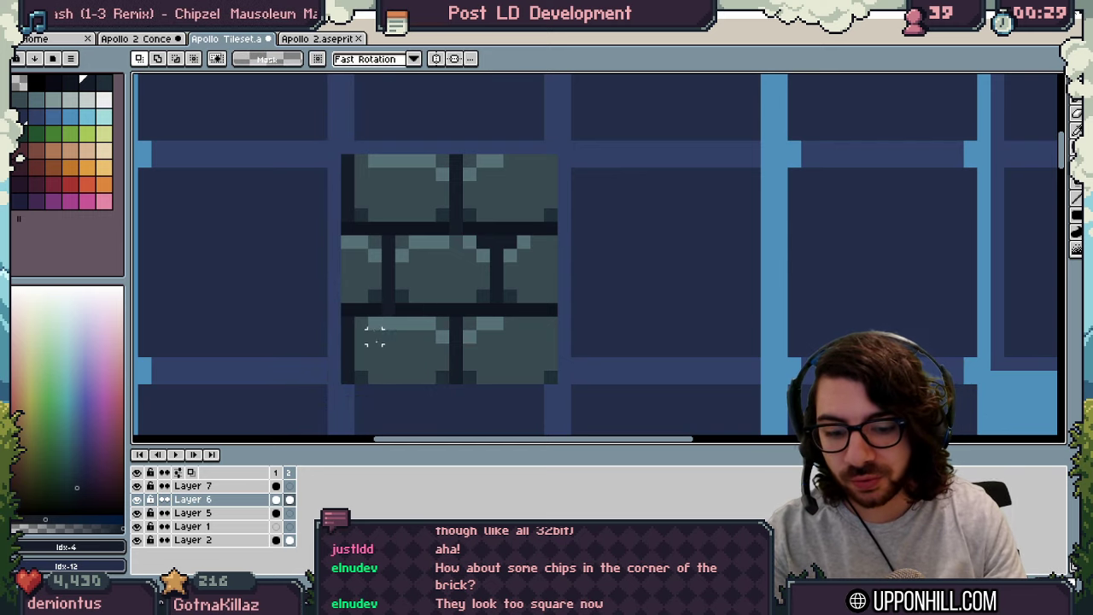
left_click_drag(331, 392, 571, 311)
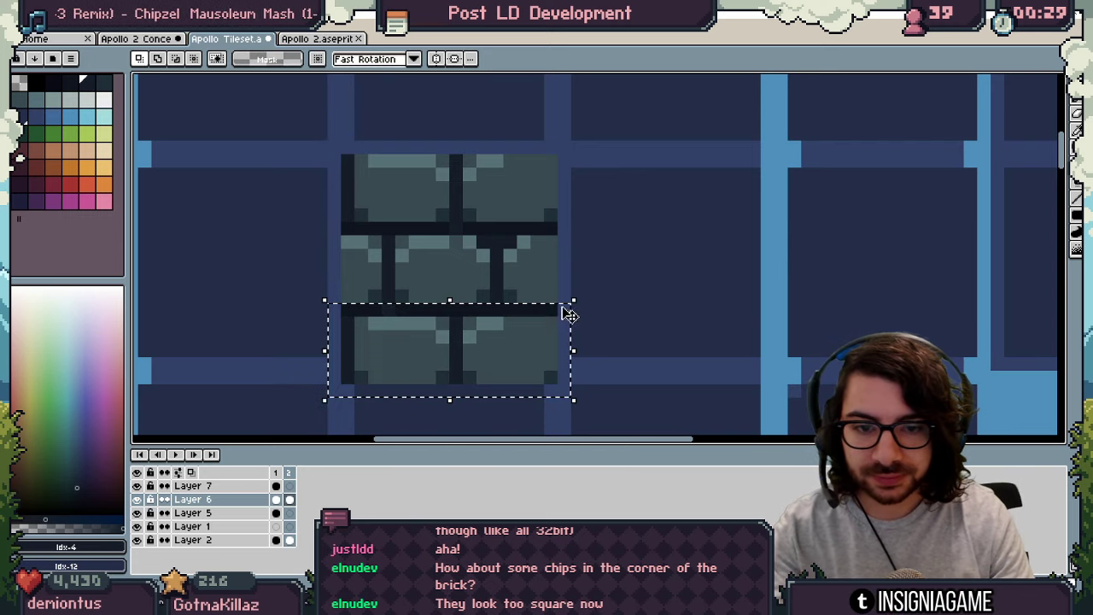
key("Up")
key("Down")
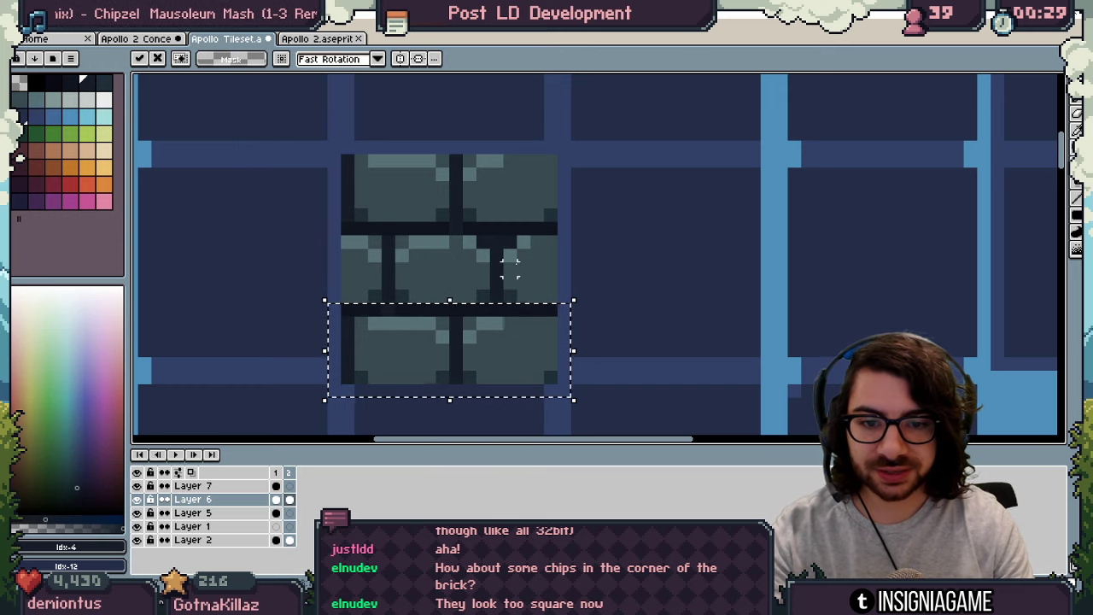
key("ctrl+d")
left_click_drag(333, 283, 598, 403)
key("Up")
key("ctrl+d")
key("i")
key("m")
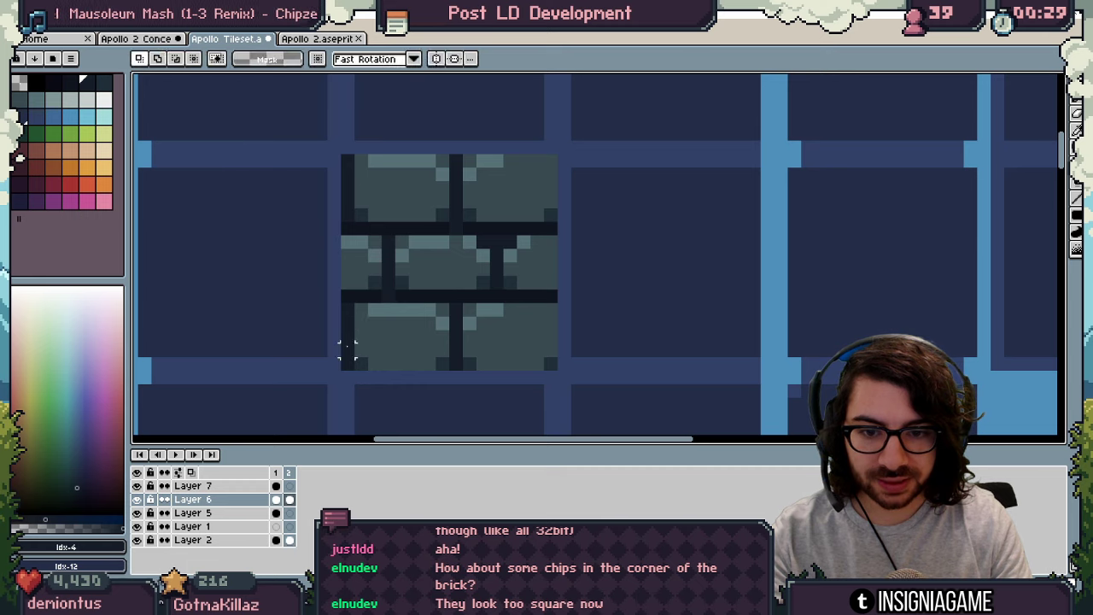
Step: Shorten the bottom row's bricks by one pixel and draw an Idx-3 mortar line along the tile's lowest edge
left_click_drag(325, 329, 586, 413)
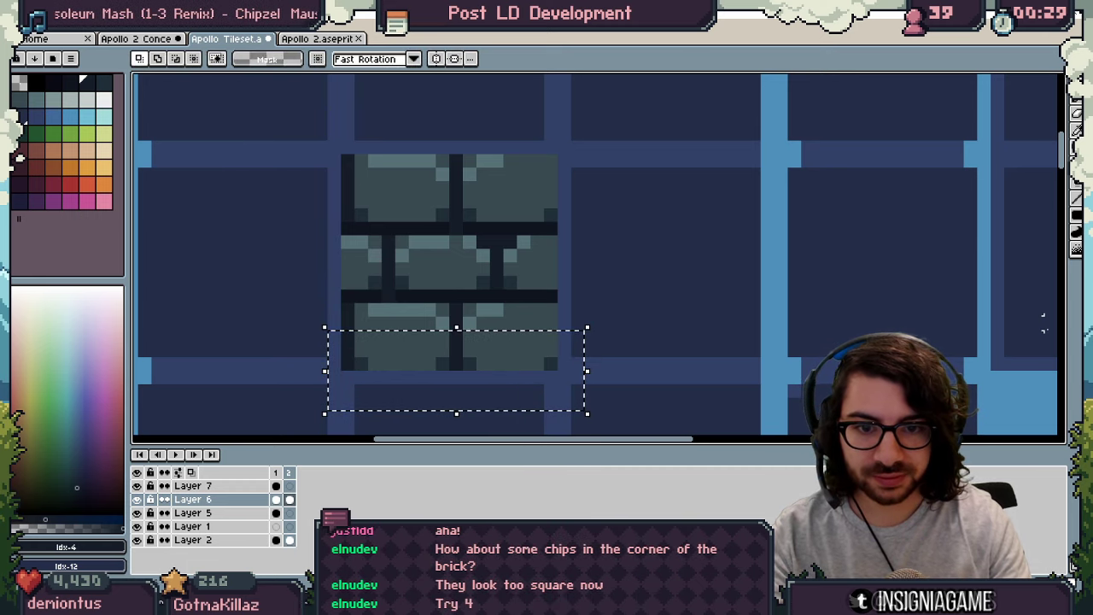
key("Up")
key("Down")
key("ctrl+d")
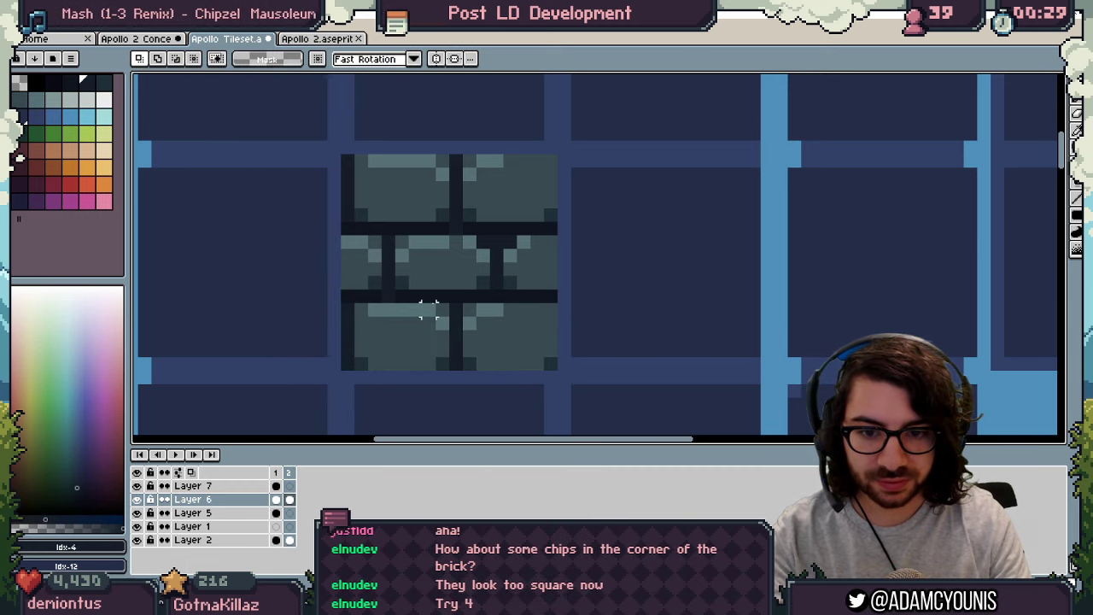
left_click_drag(341, 343, 569, 391)
key("Up")
key("Up")
key("ctrl+d")
key("b")
left_click_drag(347, 365, 527, 364)
left_click(514, 255)
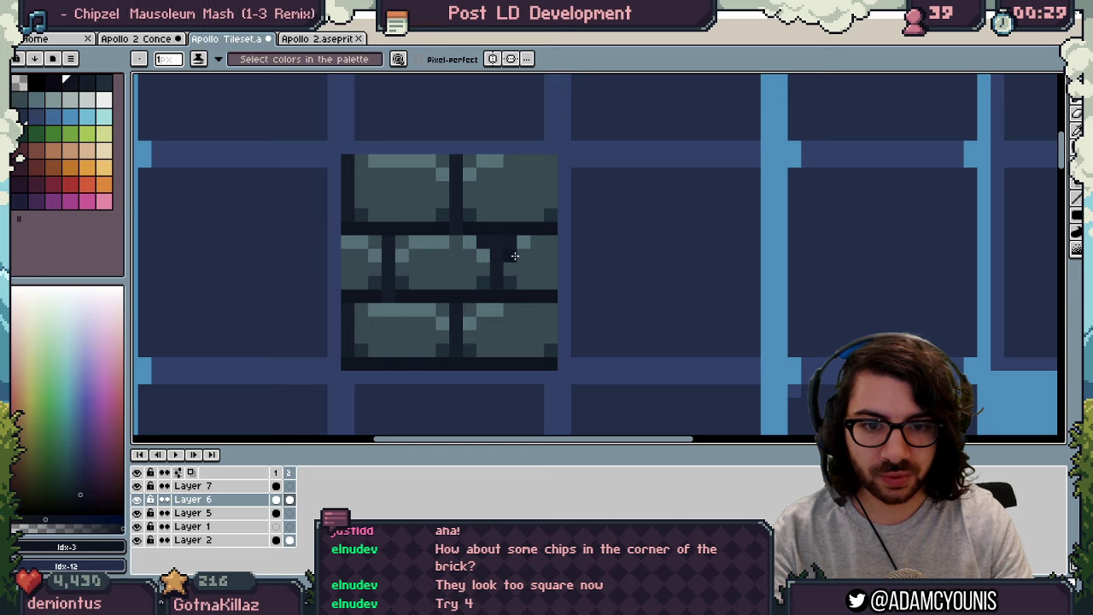
Step: Shift the upper mortar line and the tops of the middle bricks up one pixel, close the gap, and save the tileset
key("m")
left_click_drag(334, 254, 578, 214)
key("ctrl+d")
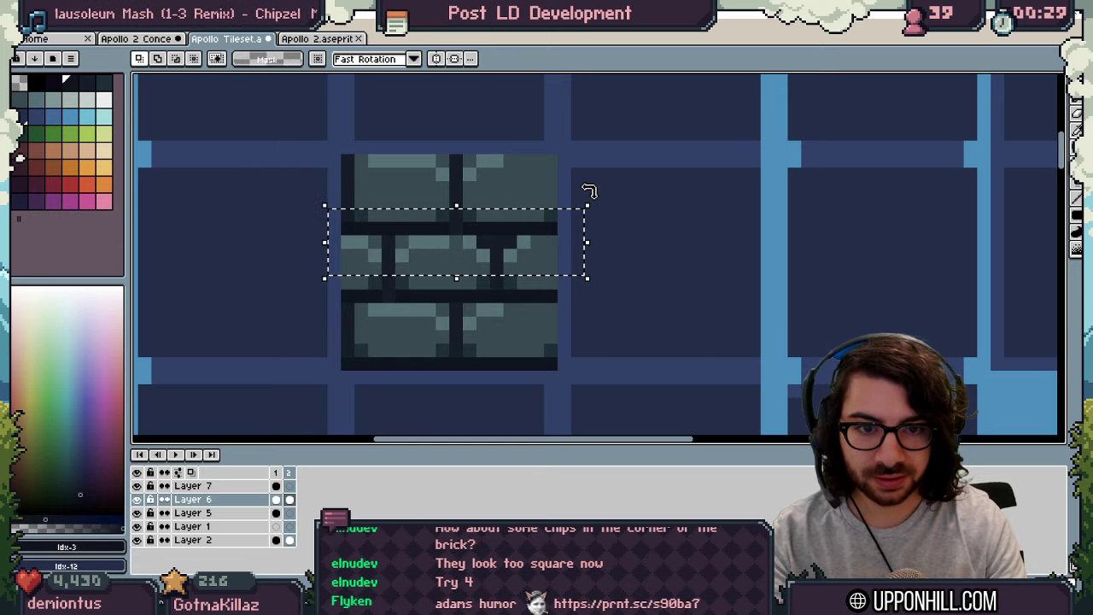
key("Up")
key("ctrl+d")
left_click_drag(348, 255, 567, 255)
left_click_drag(459, 265, 457, 283)
key("ctrl+d")
key("ctrl+alt+shift+s")
left_click(639, 231)
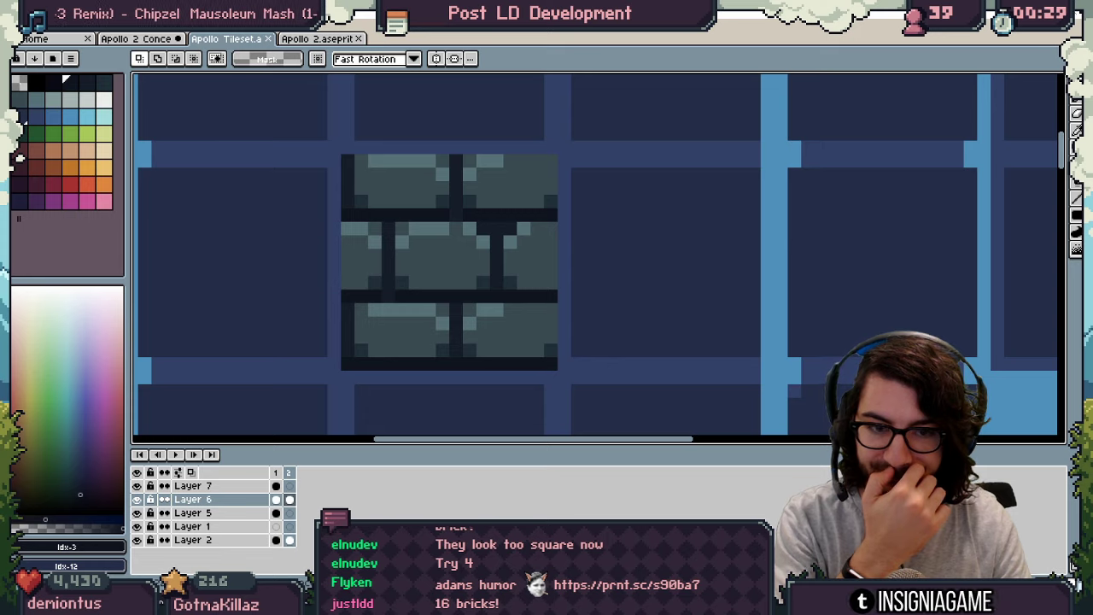
Step: Switch to Unity and examine how the three-row brick pattern repeats across the wall in the Scene view, up close
key("alt+Tab")
key("alt+Tab")
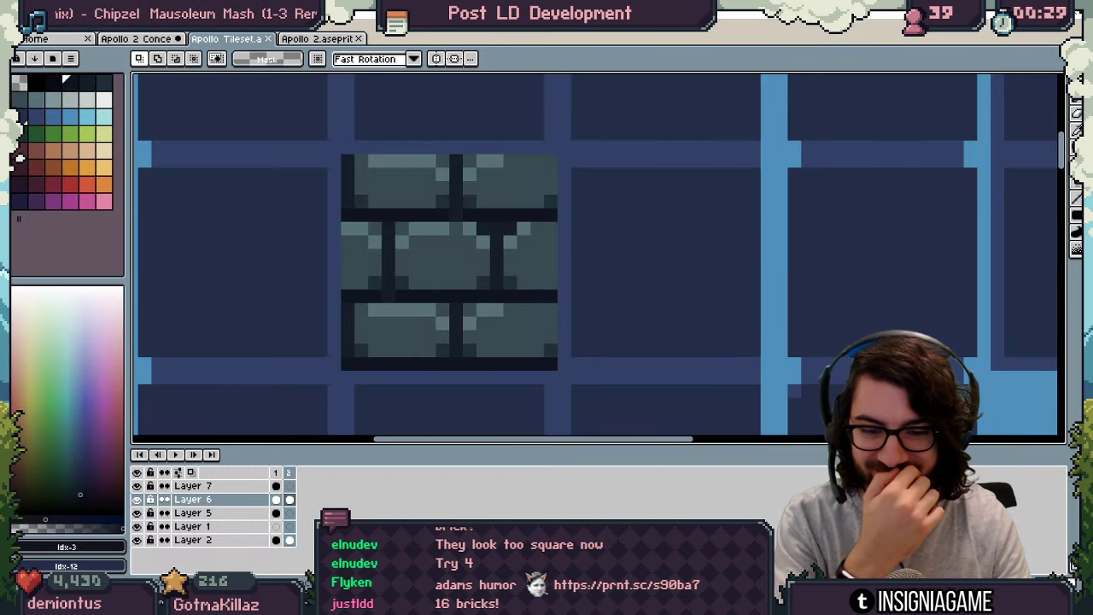
key("alt+Tab")
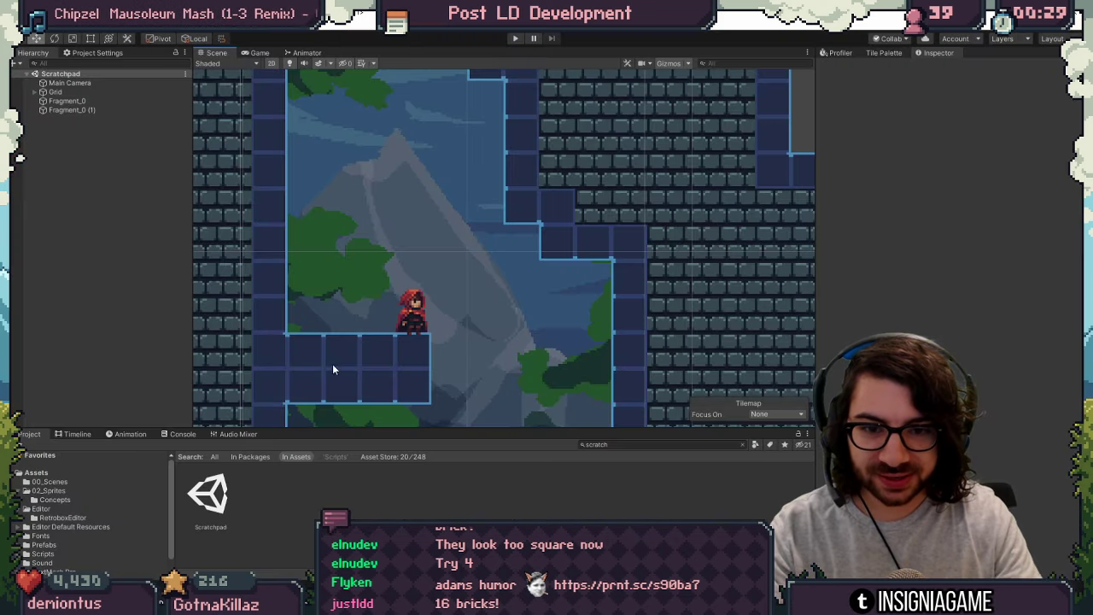
scroll(544, 184, "down", 5)
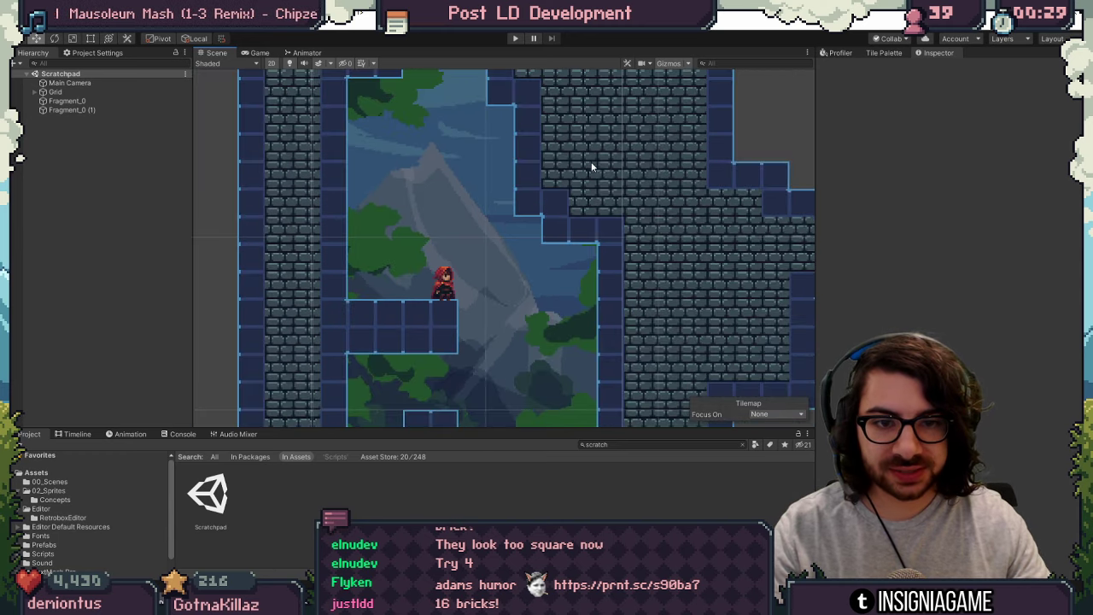
middle_click_drag(591, 162, 435, 280)
scroll(454, 272, "up", 11)
scroll(452, 270, "up", 2)
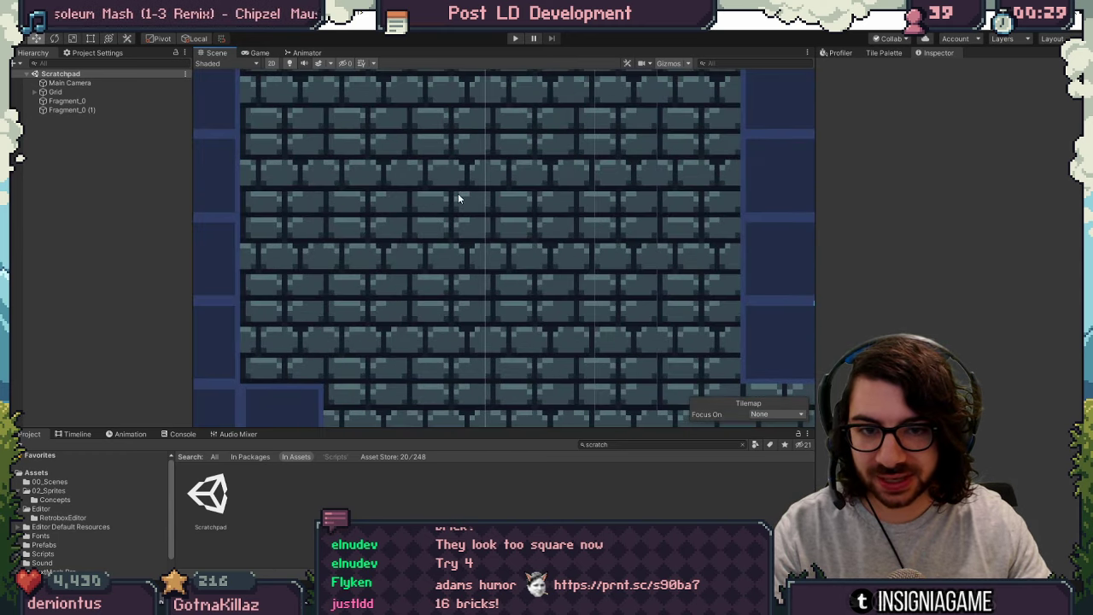
scroll(456, 205, "up", 3)
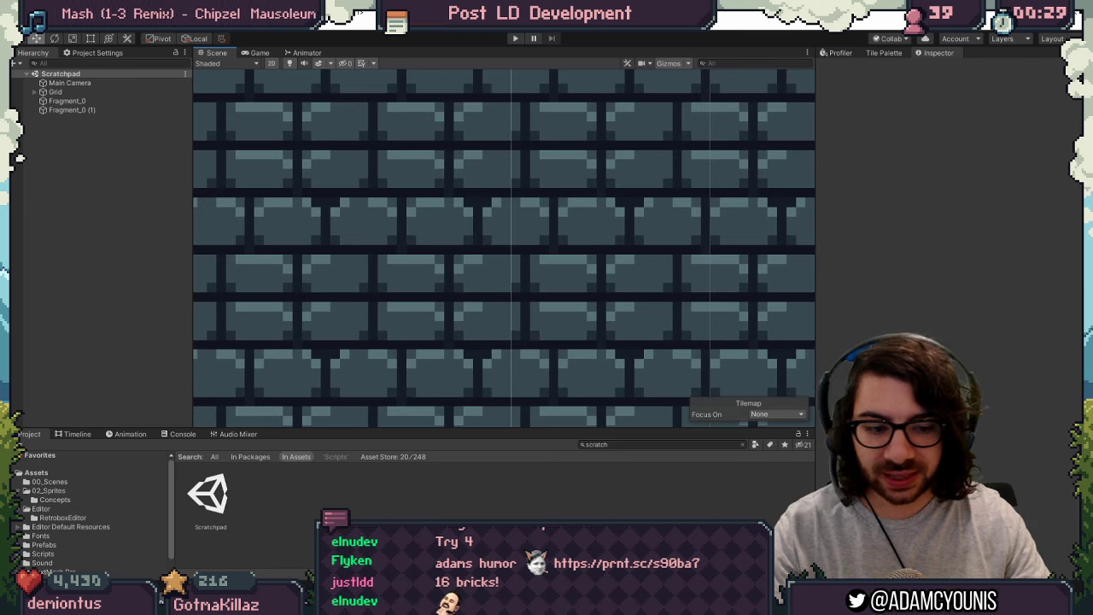
Step: Switch to Aseprite and draw two separate Idx-6 test bricks, about 5 by 4 pixels each, in the empty area beside the tileset
key("alt+Tab")
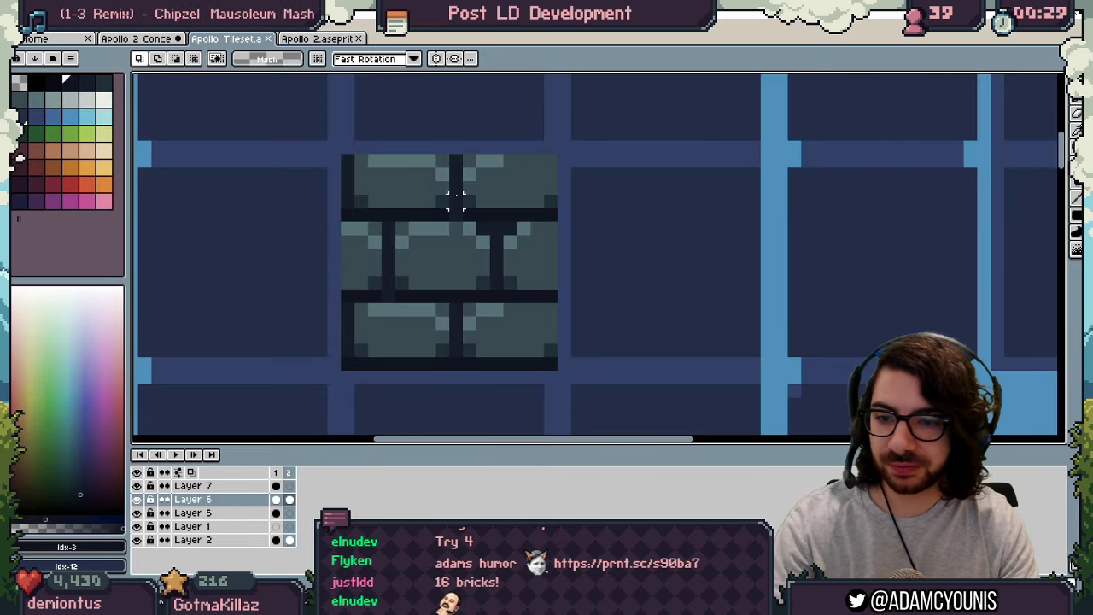
scroll(577, 255, "left", 6)
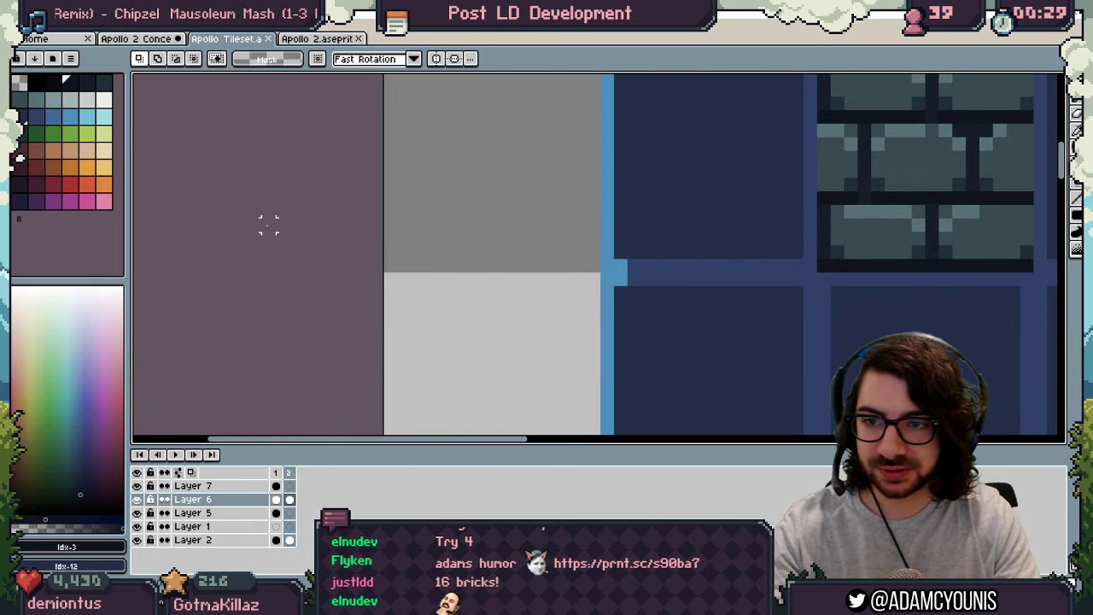
left_click(23, 100)
key("b")
mouse_move(432, 183)
left_mouse_down()
mouse_move(434, 211)
mouse_move(462, 171)
mouse_move(487, 210)
mouse_move(507, 167)
mouse_move(564, 201)
mouse_move(567, 223)
left_mouse_up()
middle_click_drag(554, 188, 514, 263)
key("e")
left_click(519, 305)
key("z")
key("ctrl+z")
left_click(534, 323)
key("e")
left_click(518, 317)
key("b")
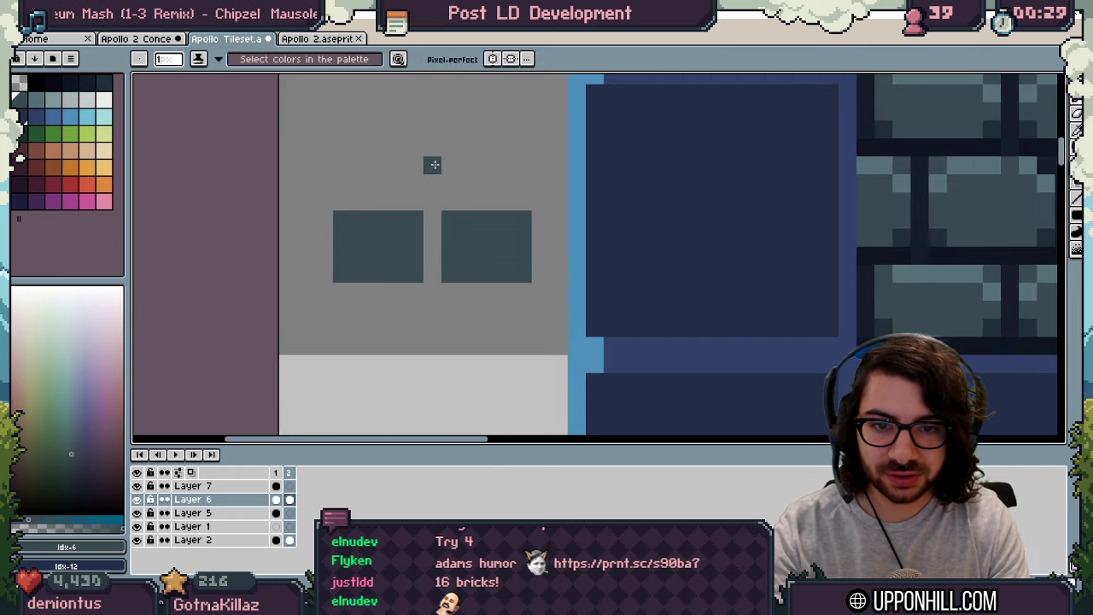
Step: Draw a third Idx-6 test brick, about 7 by 4 pixels, above the other two and erase the stray pixel below it
mouse_move(397, 187)
left_mouse_down()
mouse_move(487, 184)
mouse_move(430, 147)
mouse_move(382, 173)
left_mouse_up()
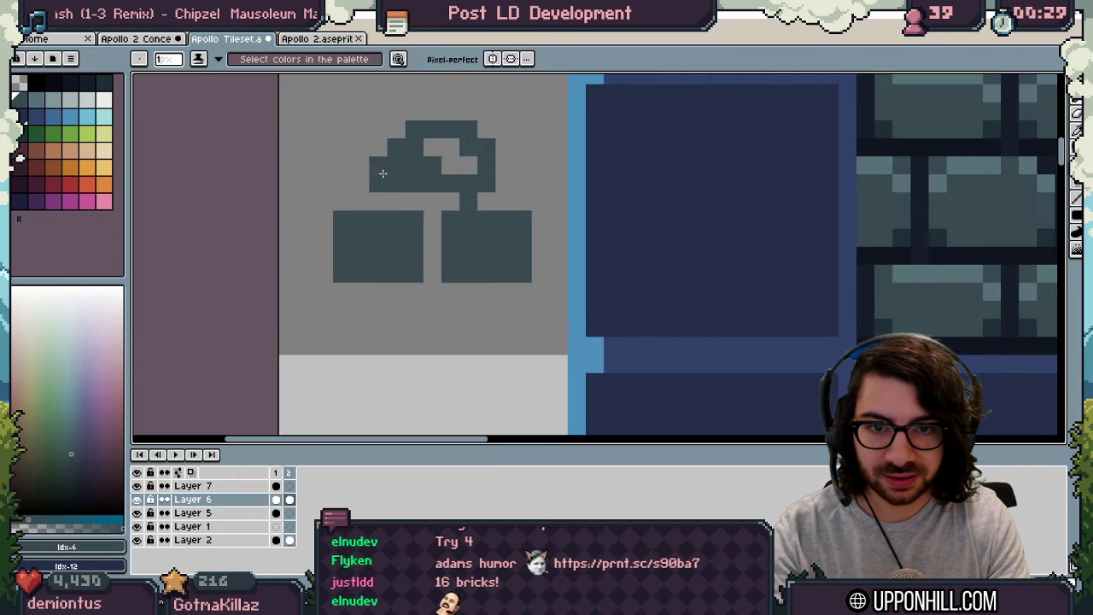
mouse_move(479, 132)
left_mouse_down()
mouse_move(427, 153)
mouse_move(373, 127)
left_mouse_up()
key("plus")
key("plus")
key("plus")
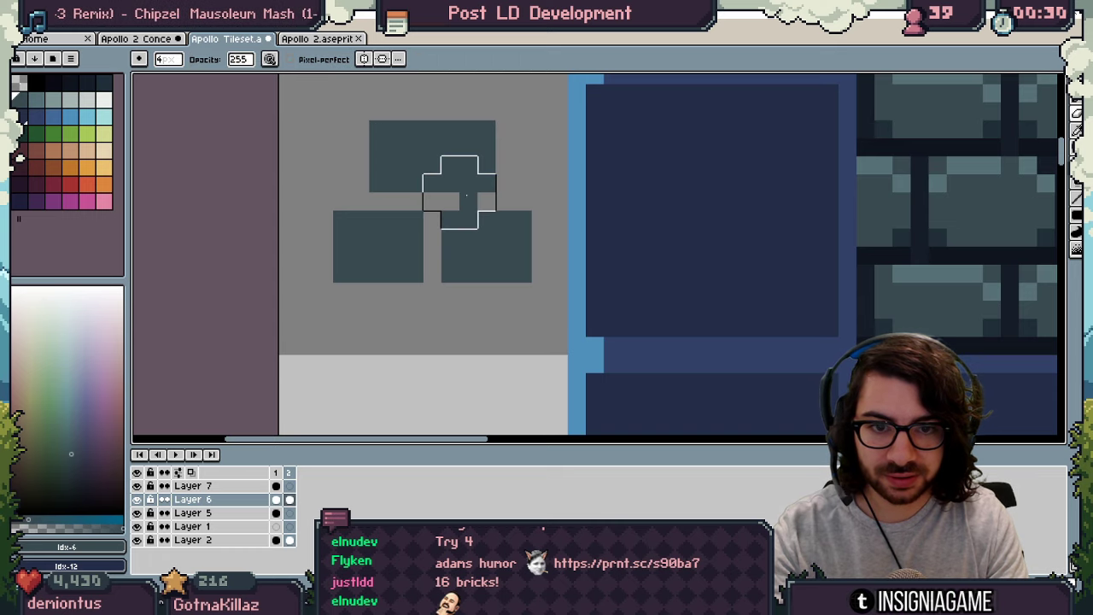
key("minus")
key("minus")
key("minus")
left_click(469, 202)
Step: Widen both lower test bricks outward by one pixel each
key("b")
left_click_drag(539, 221, 538, 272)
mouse_move(325, 232)
left_mouse_down()
mouse_move(325, 215)
mouse_move(324, 278)
left_mouse_up()
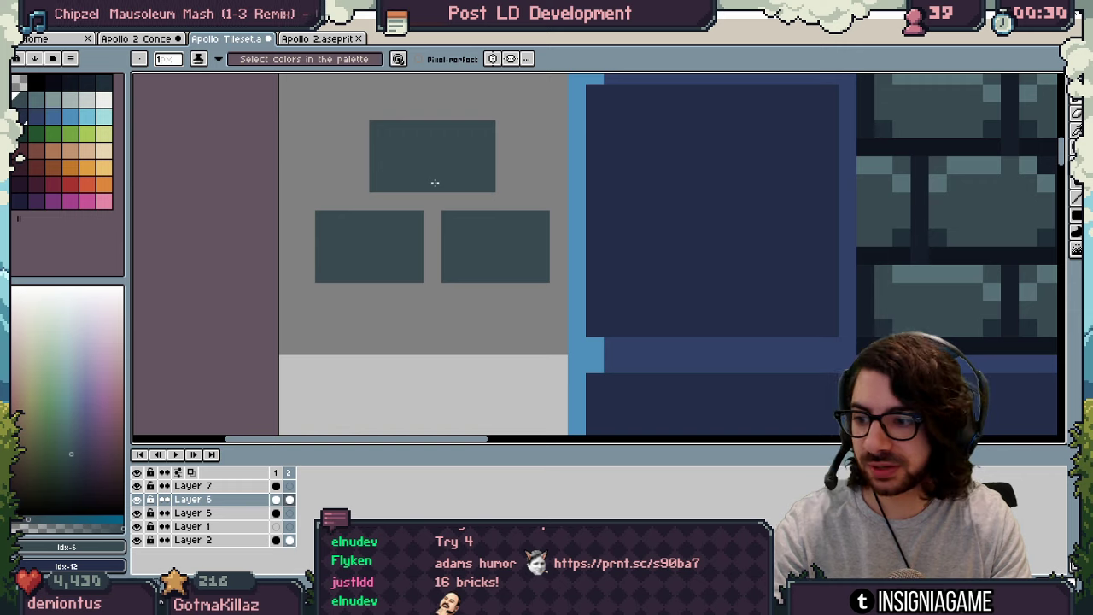
Step: Move the lower pair of test bricks one pixel left and the upper brick three pixels right
key("m")
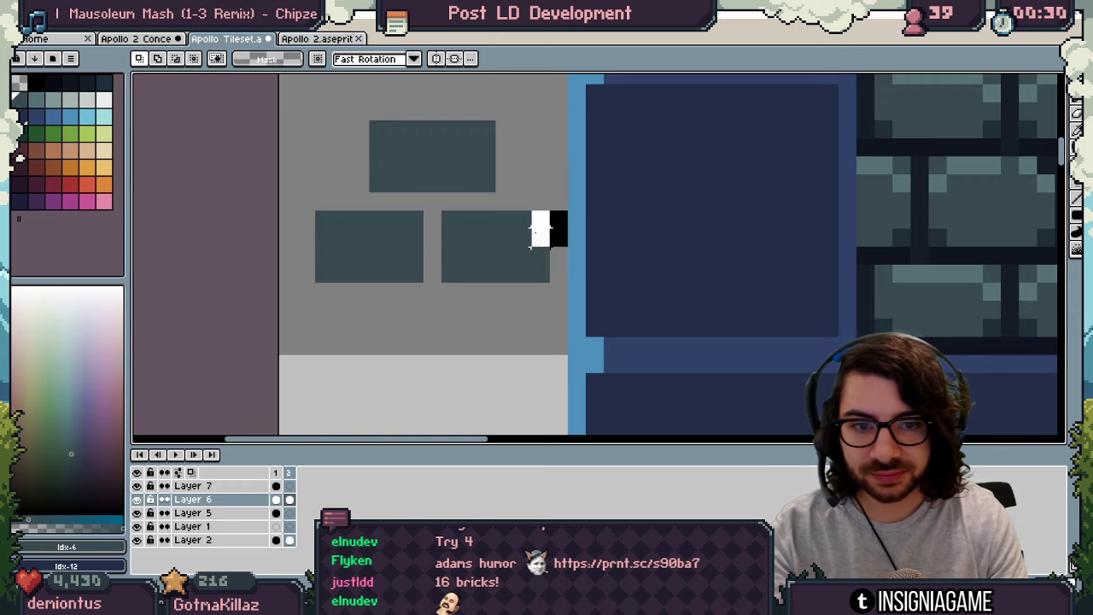
left_click_drag(553, 210, 301, 301)
mouse_move(430, 259)
left_mouse_down()
mouse_move(415, 259)
mouse_move(433, 259)
left_mouse_up()
mouse_move(359, 110)
left_mouse_down()
mouse_move(471, 185)
mouse_move(503, 185)
left_mouse_up()
left_click_drag(427, 169, 481, 169)
key("ctrl+d")
Step: Add an upper-left Idx-6 test brick, about 6 by 4 pixels, and draw a vertical Idx-21 line through the aligned gap between the bricks
key("b")
mouse_move(395, 133)
left_mouse_down()
mouse_move(317, 183)
mouse_move(367, 128)
mouse_move(364, 145)
left_mouse_up()
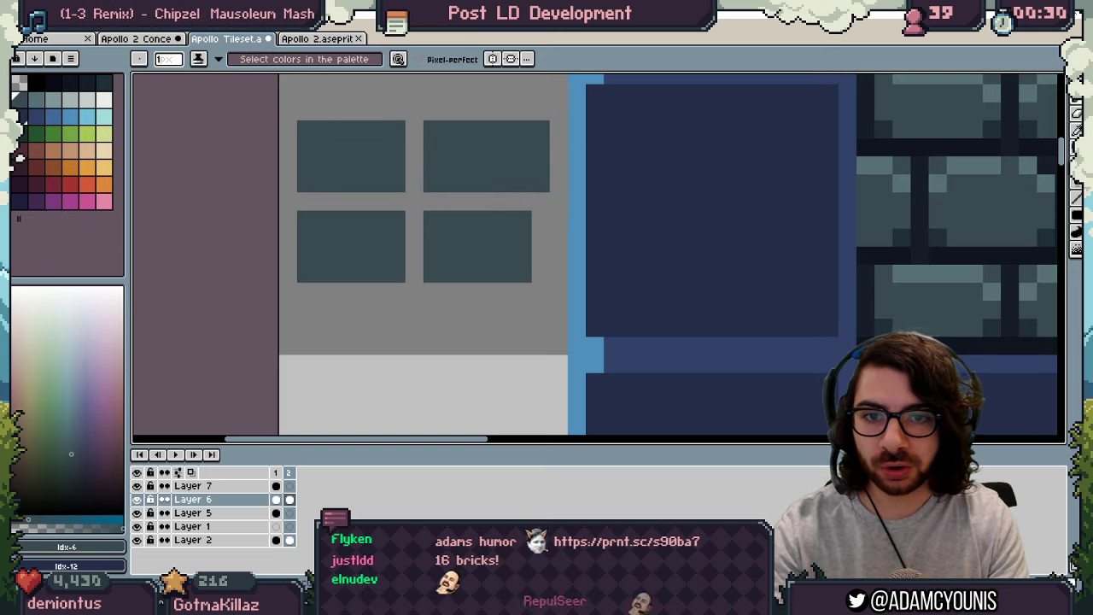
left_click(71, 133)
left_click_drag(413, 79, 413, 363)
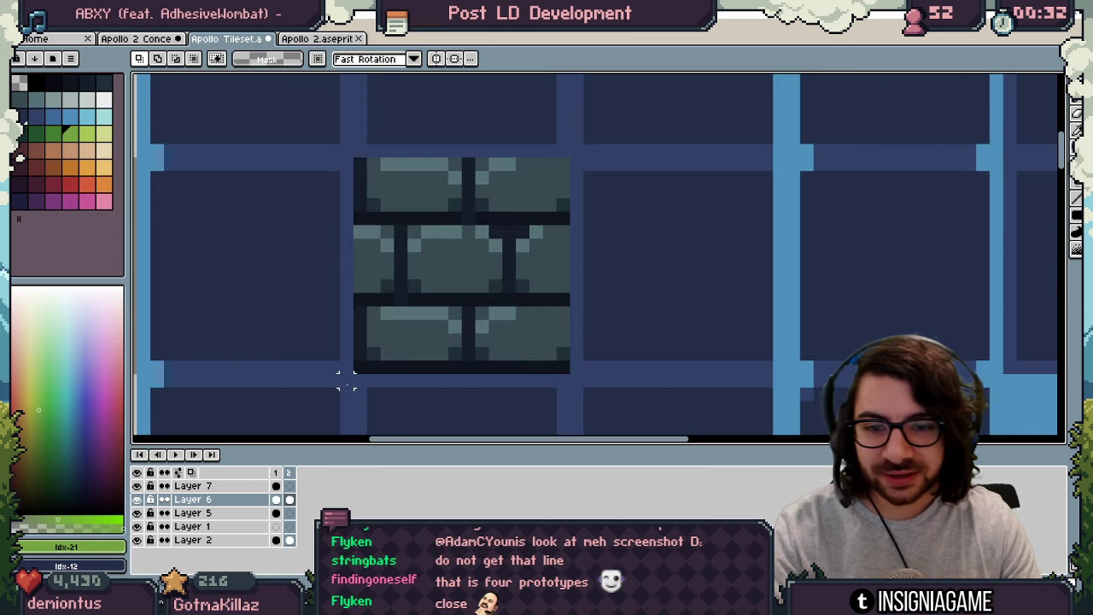
Step: Move the centre tile's bottom brick row about 7 pixels right and wrap the overhanging part around to the tile's left side
left_click_drag(338, 305, 598, 389)
left_click_drag(374, 344, 471, 347)
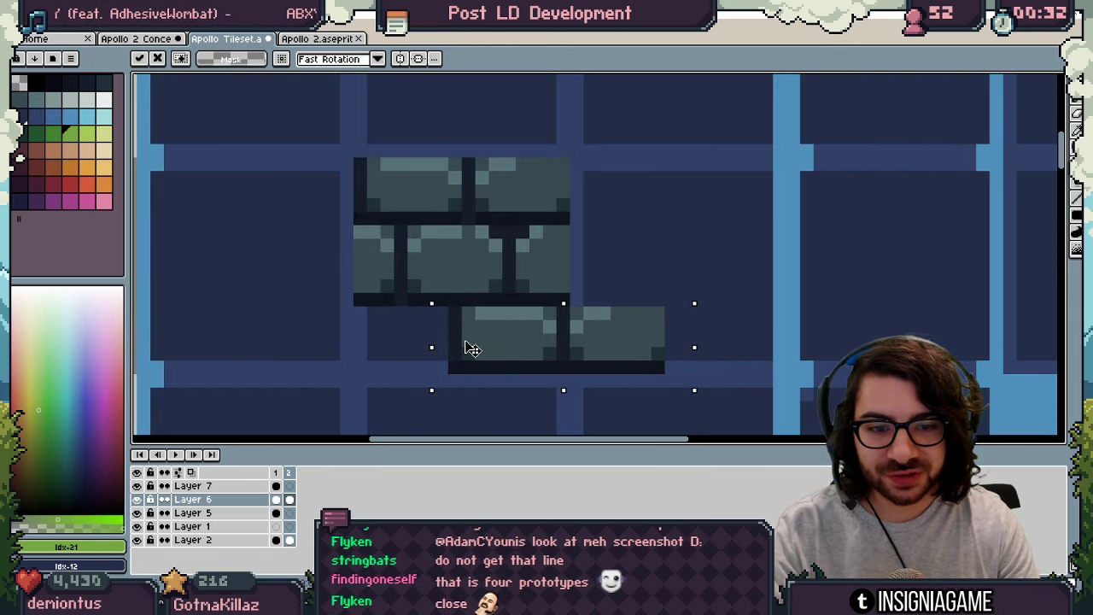
key("ctrl+d")
left_click_drag(566, 304, 679, 402)
mouse_move(632, 354)
left_mouse_down()
mouse_move(402, 349)
mouse_move(427, 353)
left_mouse_up()
key("ctrl+d")
Step: Save the tileset and shift the centre tile's bottom brick row one more pixel left
key("space")
scroll(466, 277, "down", 3)
left_click_drag(446, 289, 423, 310)
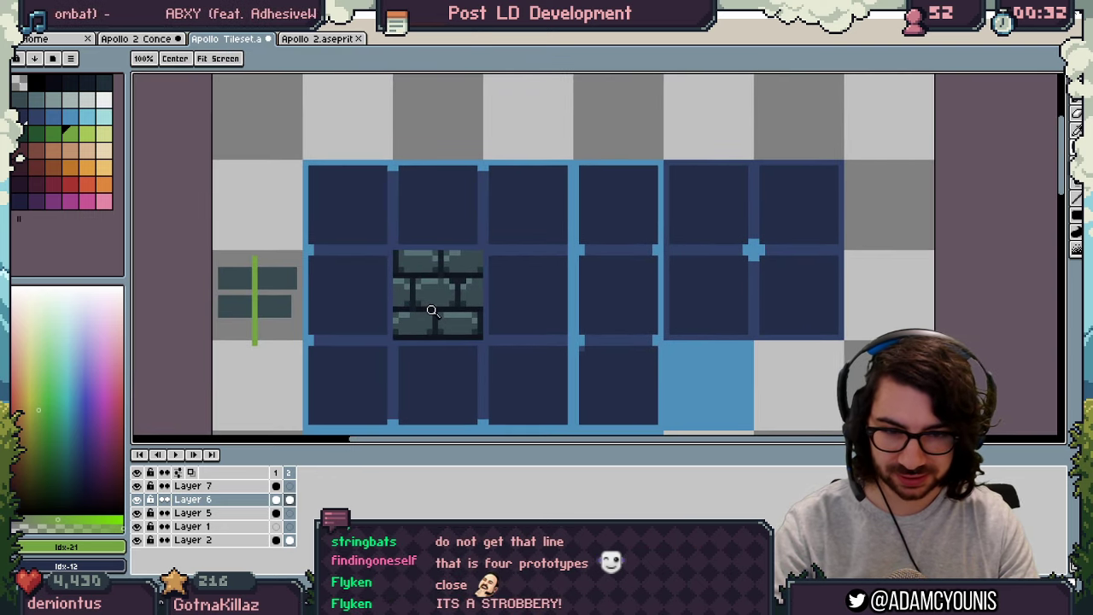
scroll(451, 309, "up", 1)
key("ctrl")
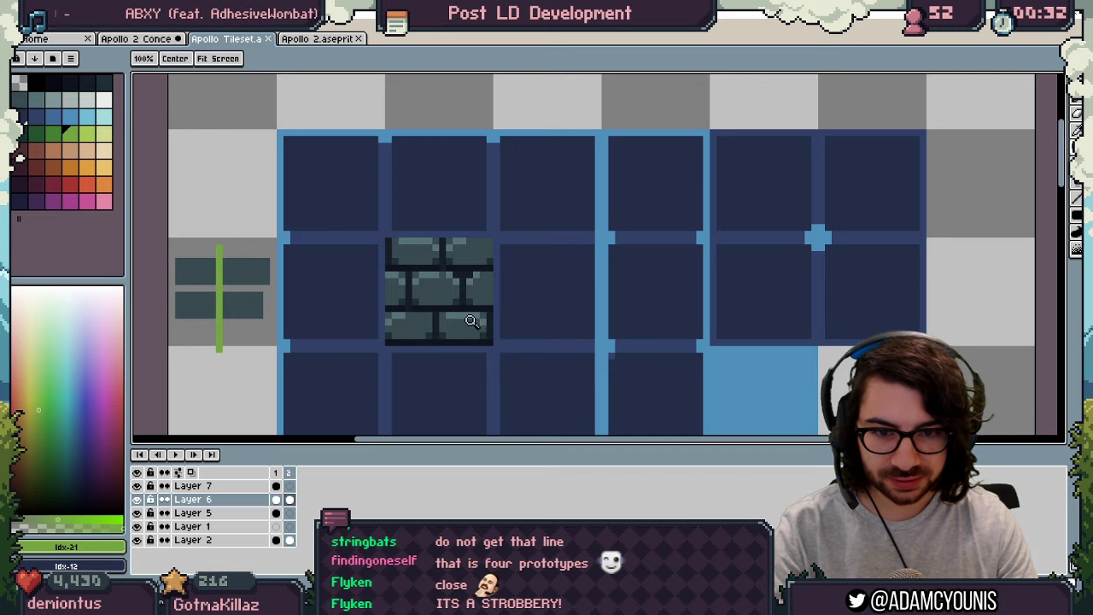
scroll(475, 320, "up", 1)
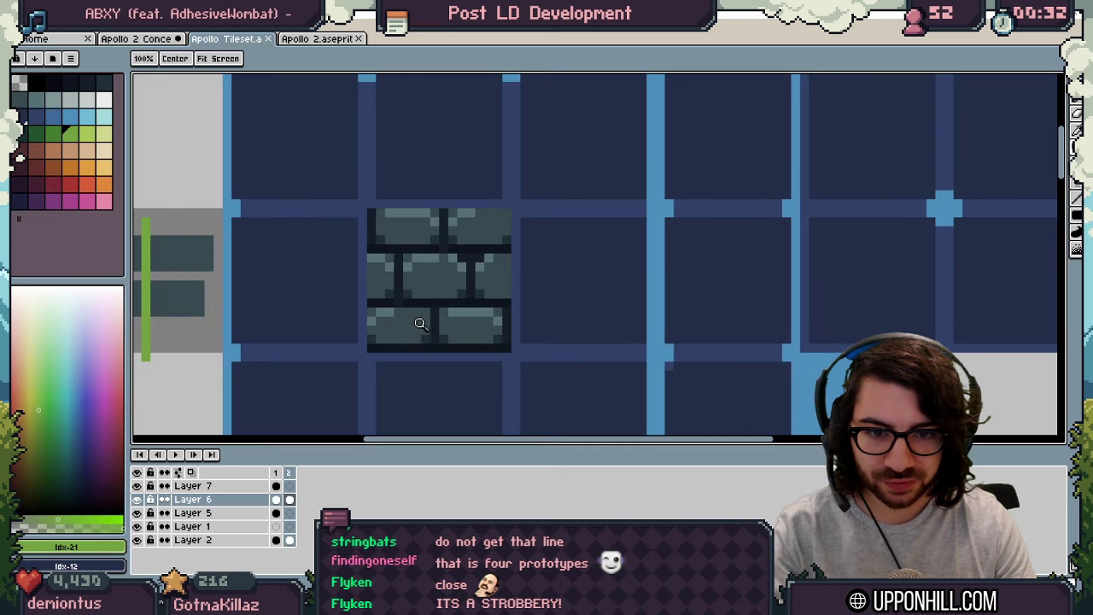
key("m")
left_click_drag(370, 357, 517, 313)
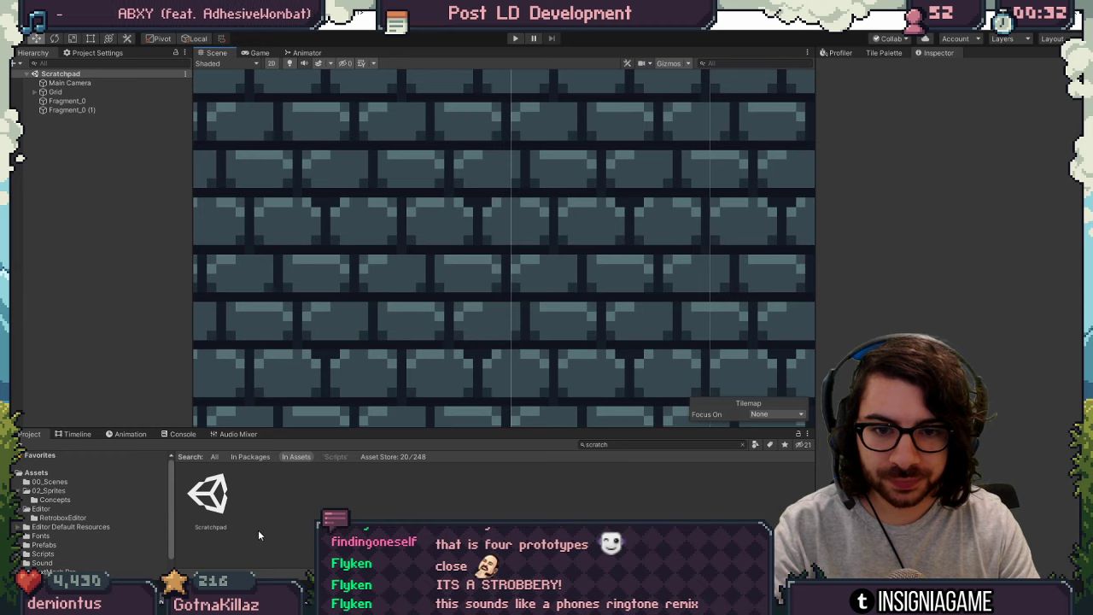
Step: Switch to Unity and examine how the staggered brick rows repeat across the wall, from near and far
scroll(421, 265, "down", 5)
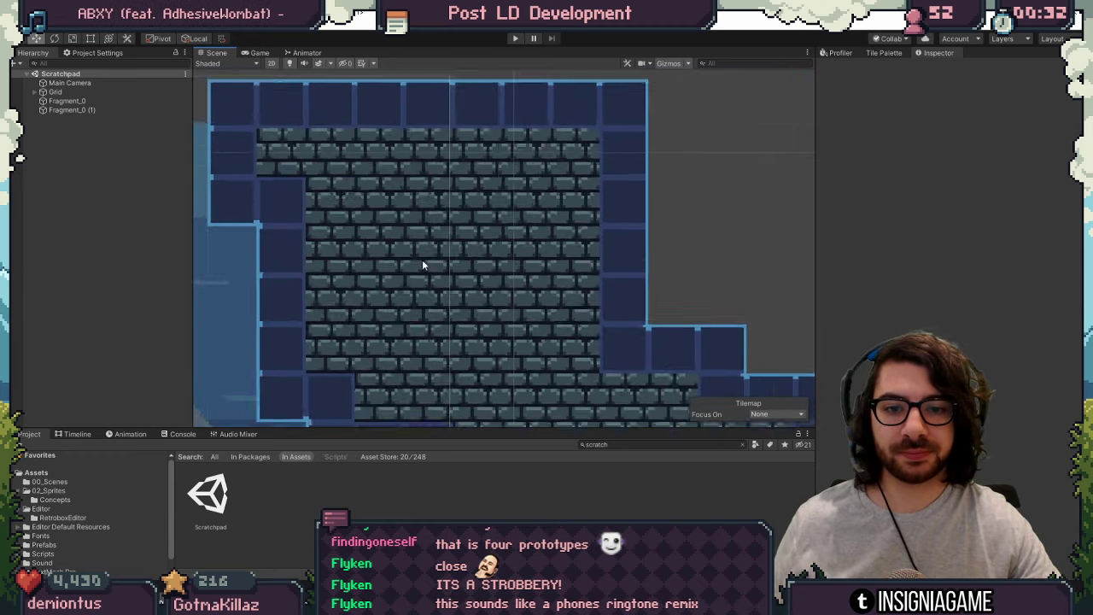
scroll(396, 298, "up", 6)
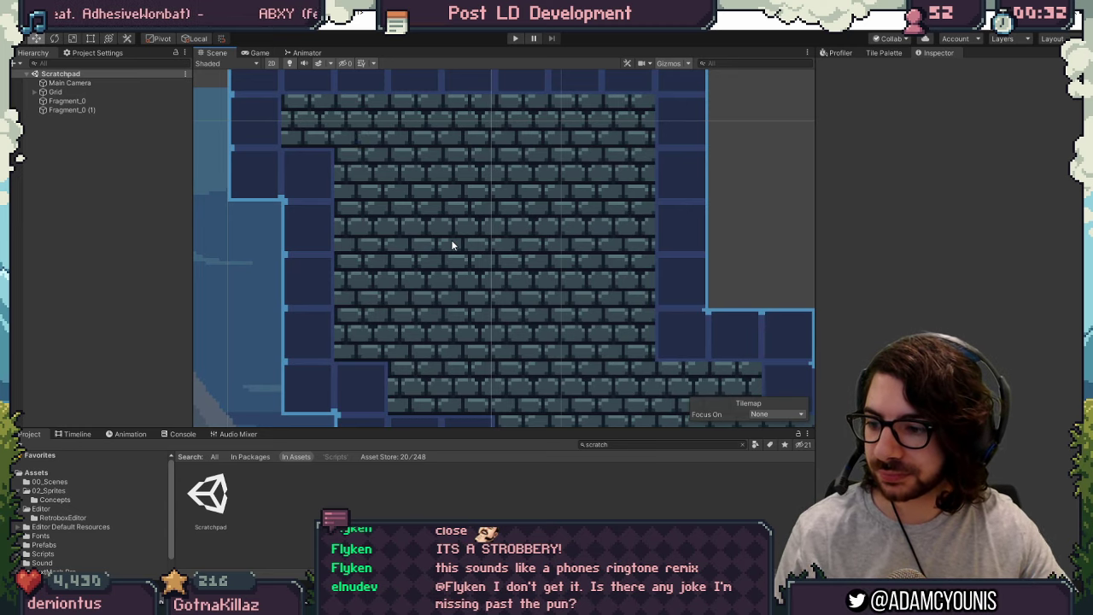
scroll(451, 239, "down", 2)
scroll(459, 236, "down", 3)
middle_click_drag(449, 245, 513, 211)
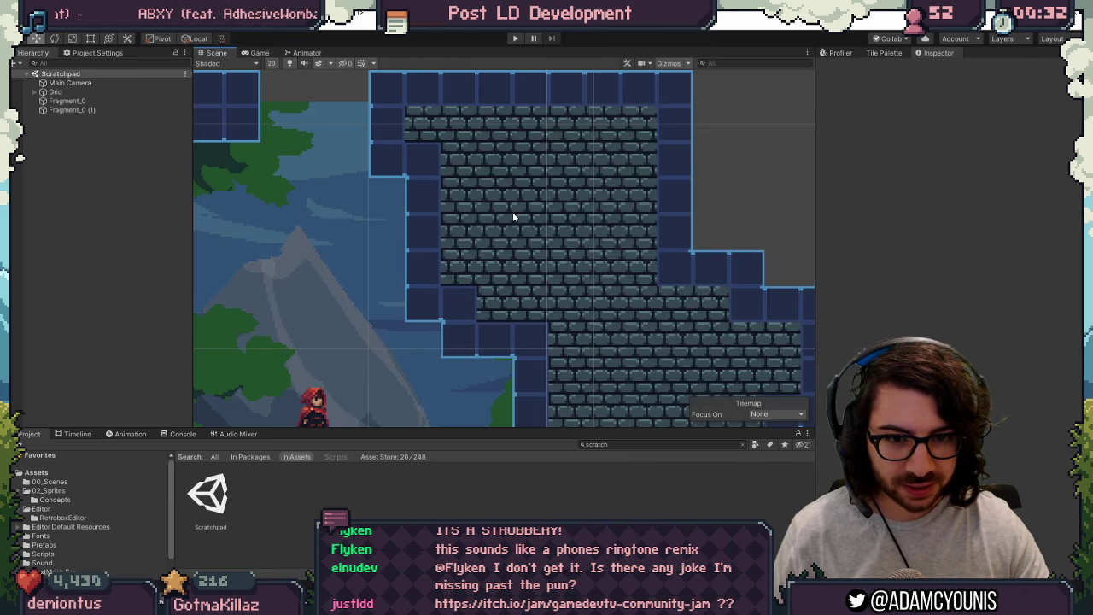
scroll(516, 217, "up", 5)
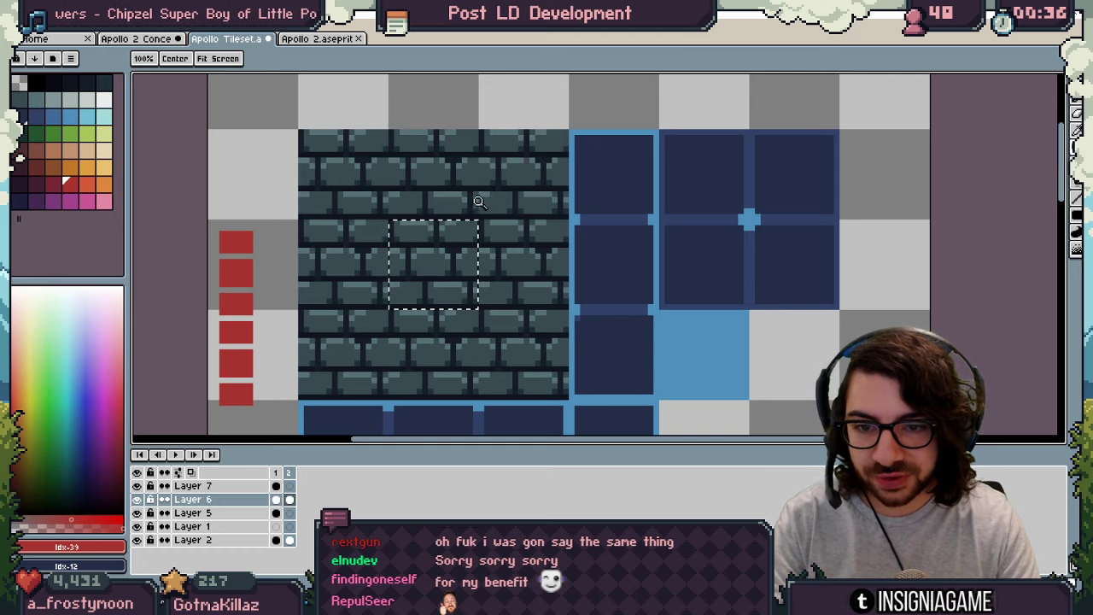
Step: Switch to Aseprite, clear the selection to view the whole brick block, and reselect its centre tile
key("ctrl+d")
left_click(445, 214)
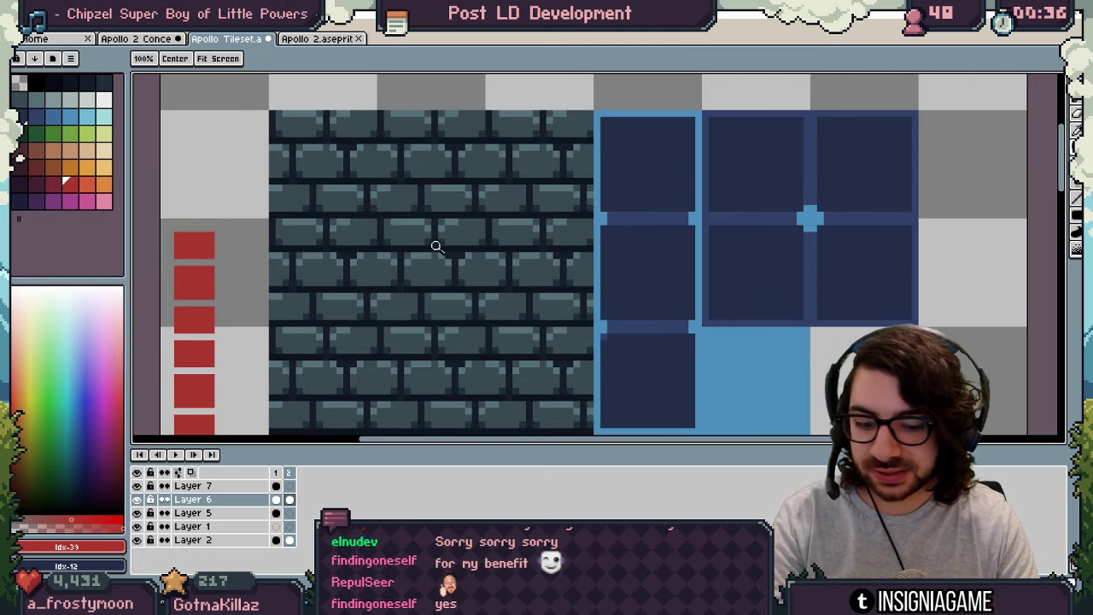
key("m")
key("ctrl+shift+d")
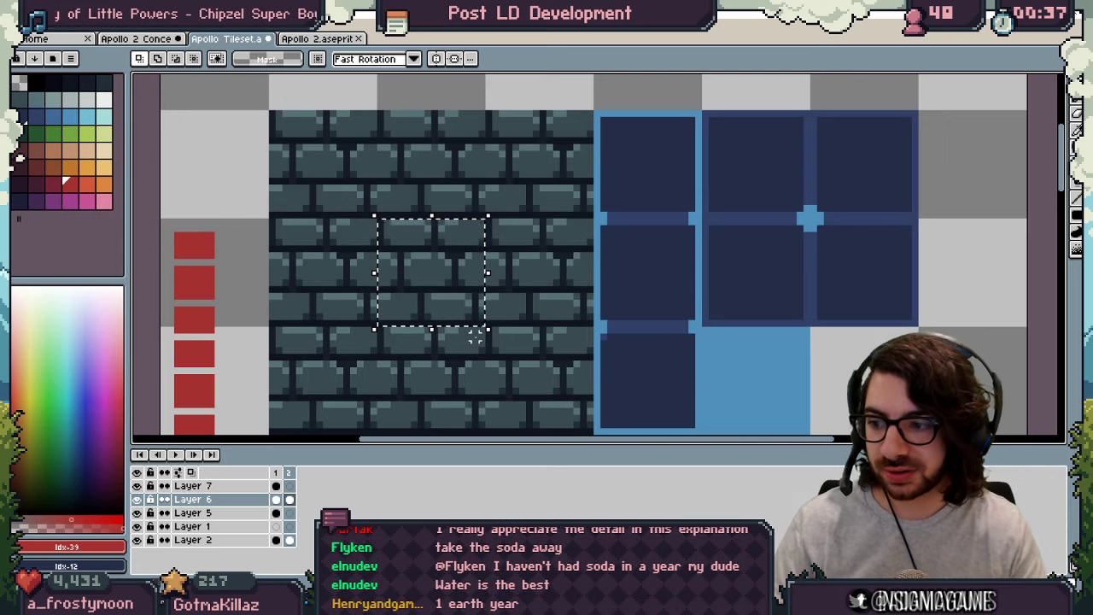
key("z")
left_click(424, 277)
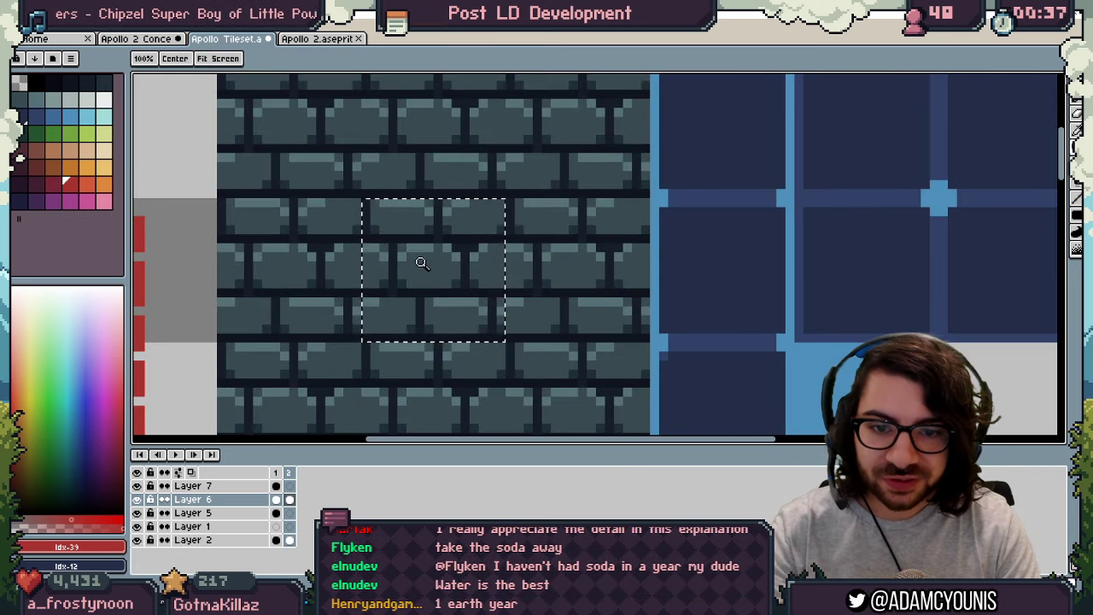
Step: Darken all bricks inside the selected centre tile with an 18 px shading brush
left_click(418, 257, "alt")
key("g")
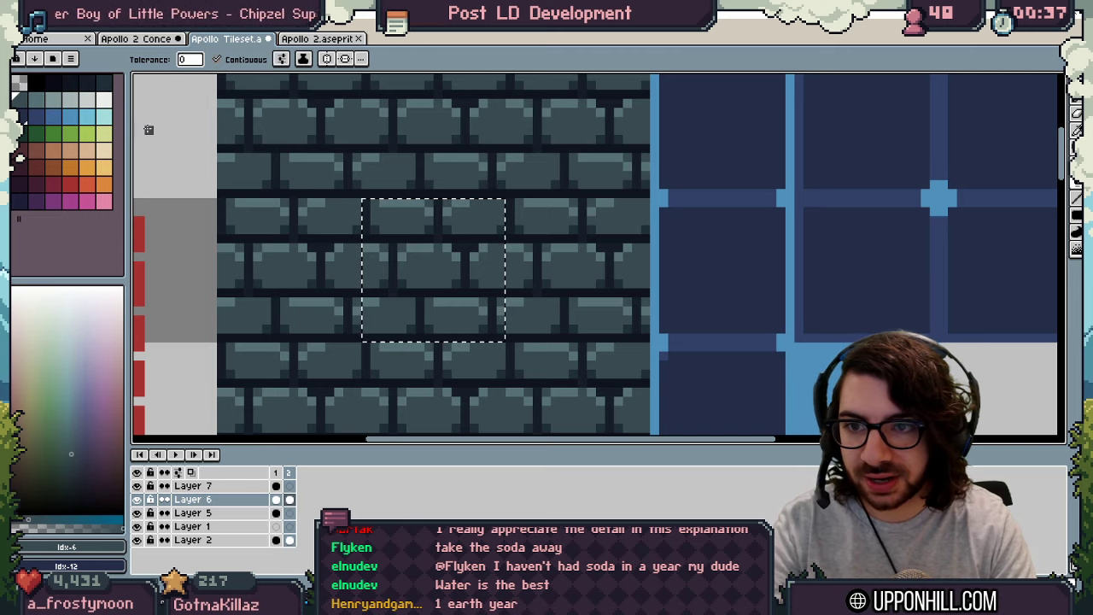
left_click(70, 82)
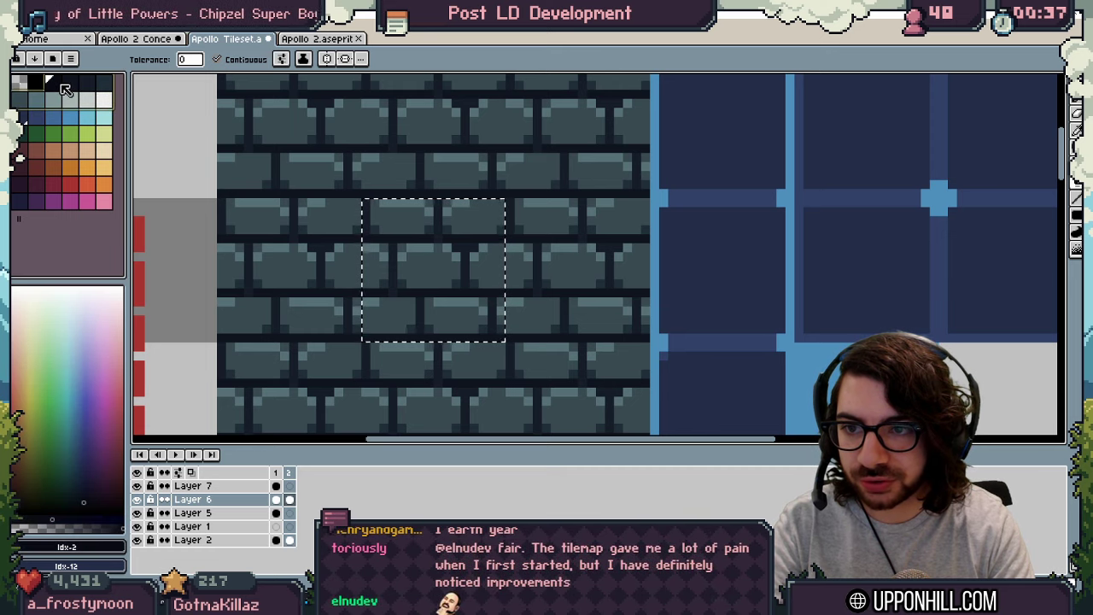
key("b")
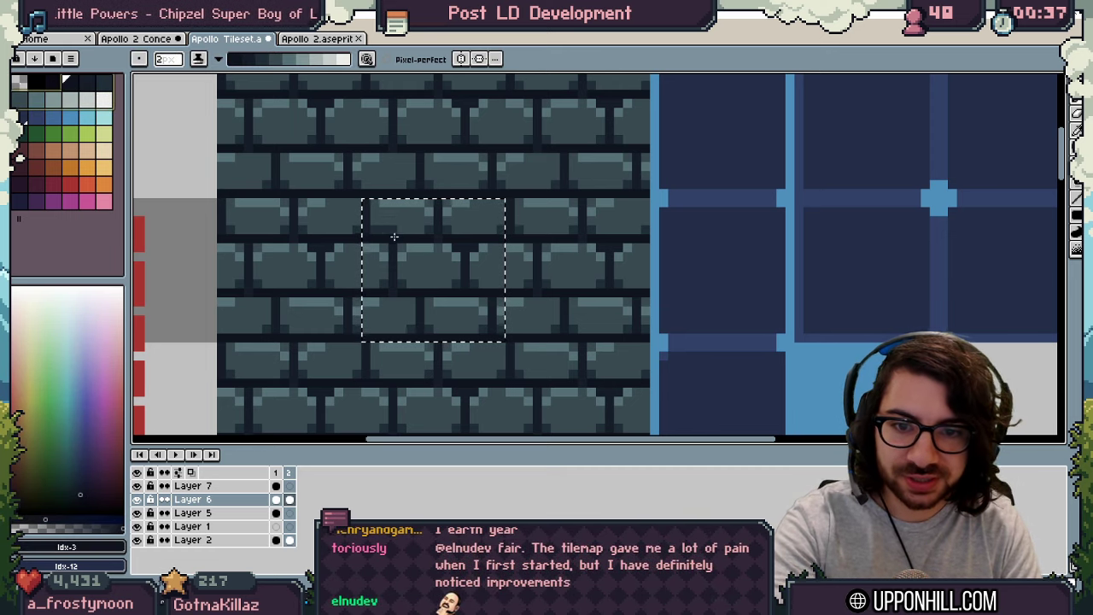
mouse_move(390, 247)
left_mouse_down()
mouse_move(439, 270)
mouse_move(479, 216)
mouse_move(478, 315)
left_mouse_up()
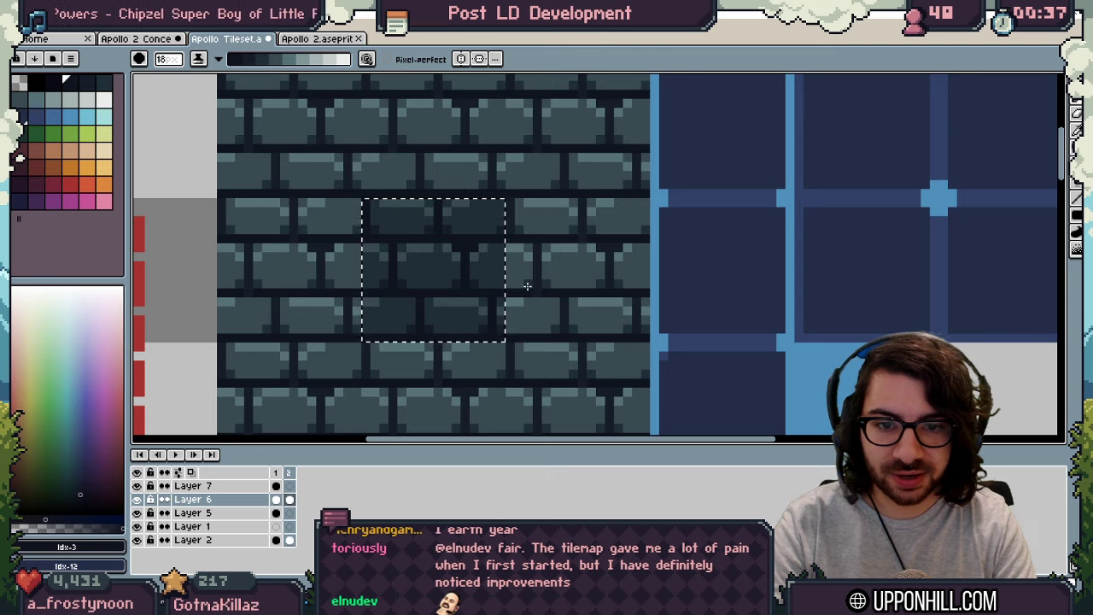
Step: Paint the centre tile's bricks and their remaining highlights with the darker Idx-4, and save the tileset
key("z")
scroll(488, 196, "down", 2)
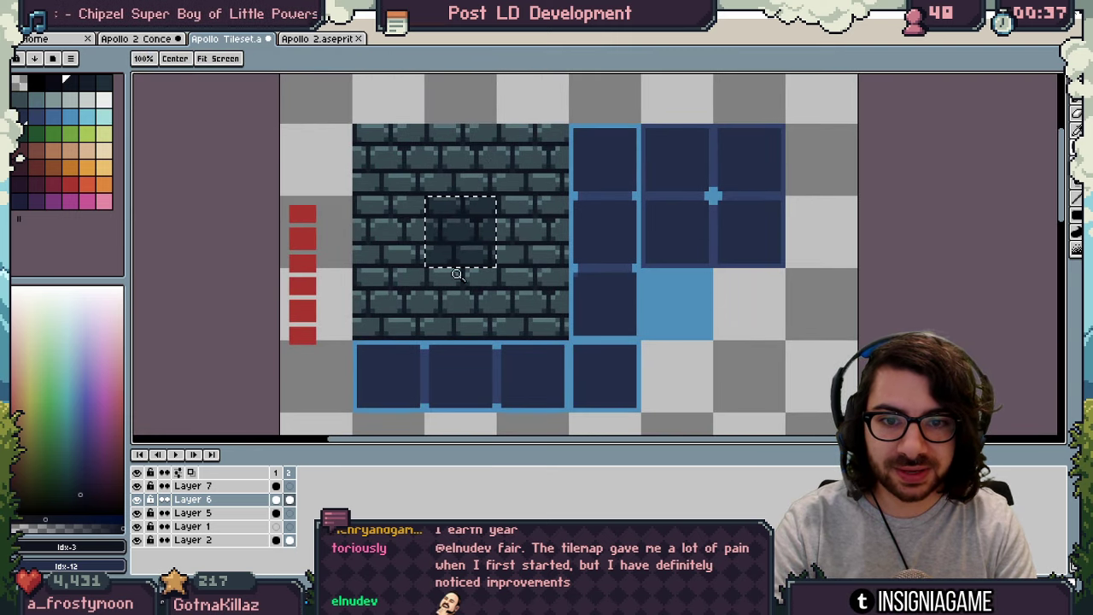
scroll(453, 273, "up", 3)
key("b")
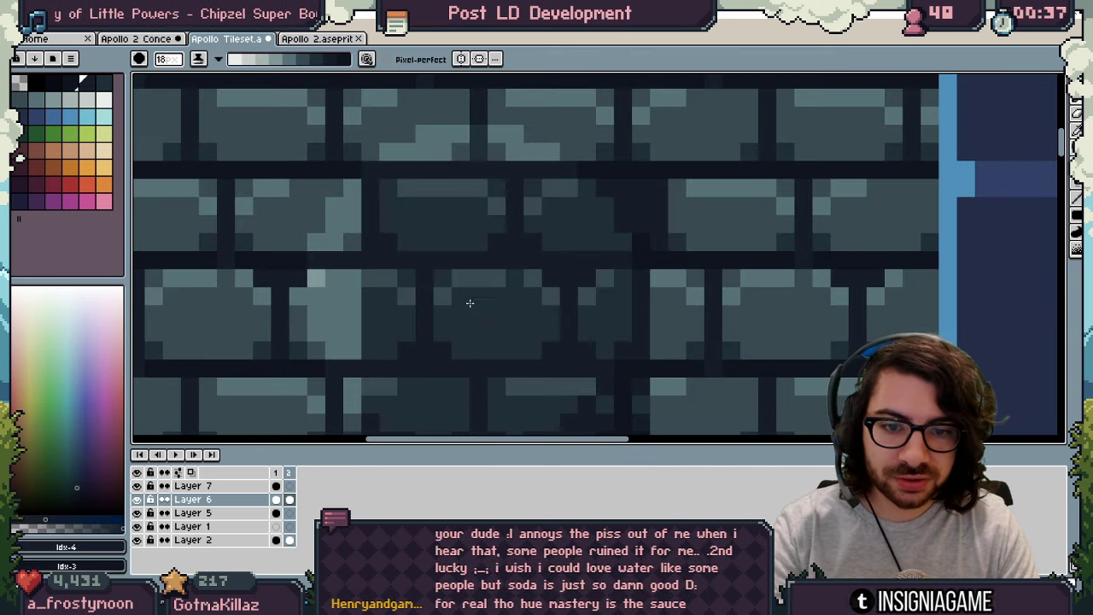
key("minus")
key("minus")
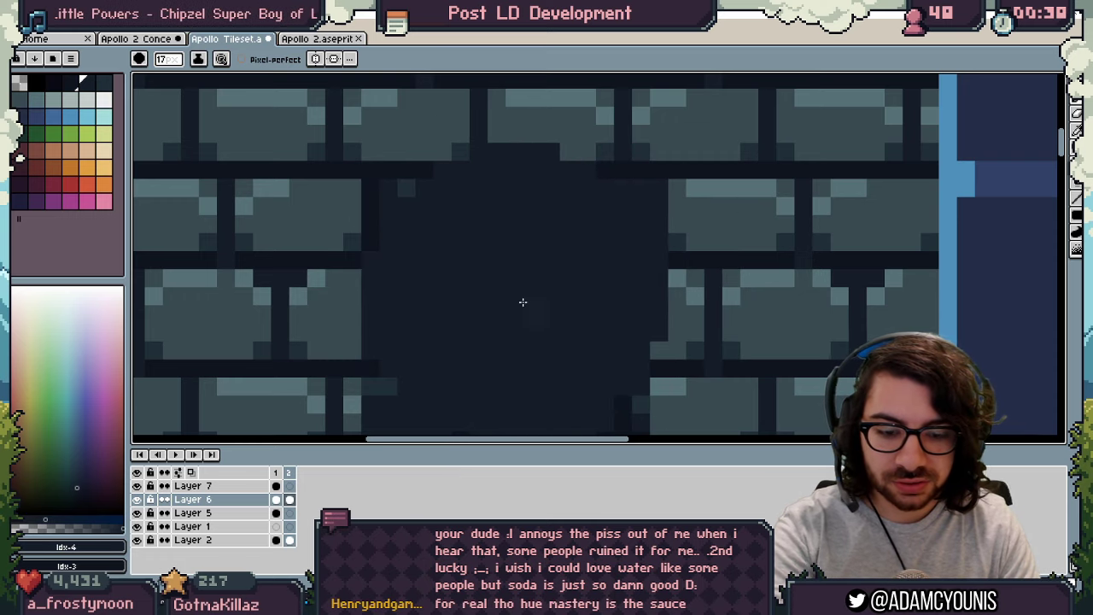
key("minus")
key("minus")
key("minus")
key("minus")
key("minus")
key("minus")
key("minus")
key("minus")
key("minus")
key("minus")
key("minus")
key("minus")
key("minus")
key("minus")
key("minus")
left_click(551, 296)
left_click_drag(400, 289, 374, 283)
mouse_move(408, 189)
left_mouse_down()
mouse_move(471, 190)
mouse_move(495, 204)
left_mouse_up()
key("z")
scroll(476, 310, "down", 3)
key("ctrl+s")
scroll(477, 314, "up", 1)
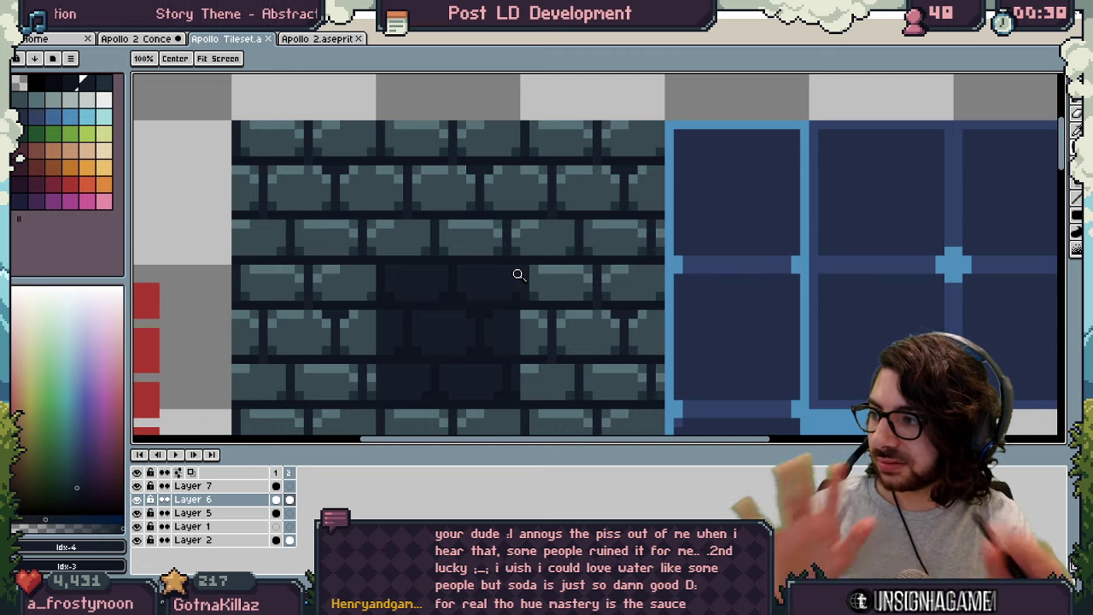
Step: Export the tileset image and switch to Unity
key("ctrl+alt+shift+s")
left_click(635, 230)
key("alt+Tab")
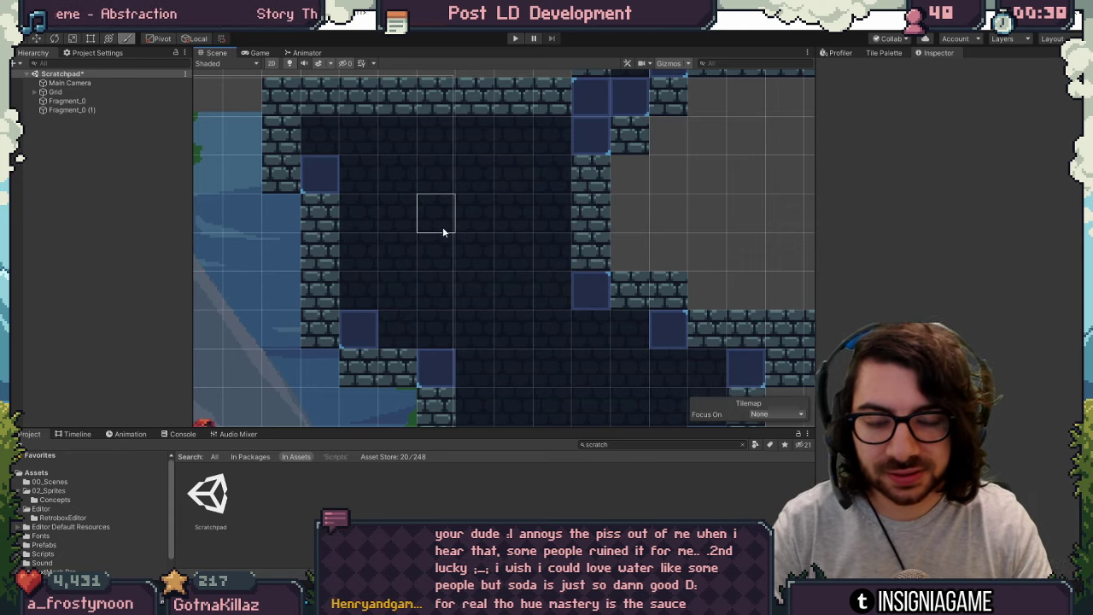
Step: Examine the dark wall interior against the lighter brick borders across the level in the Scene view
scroll(439, 223, "down", 5)
scroll(468, 201, "up", 2)
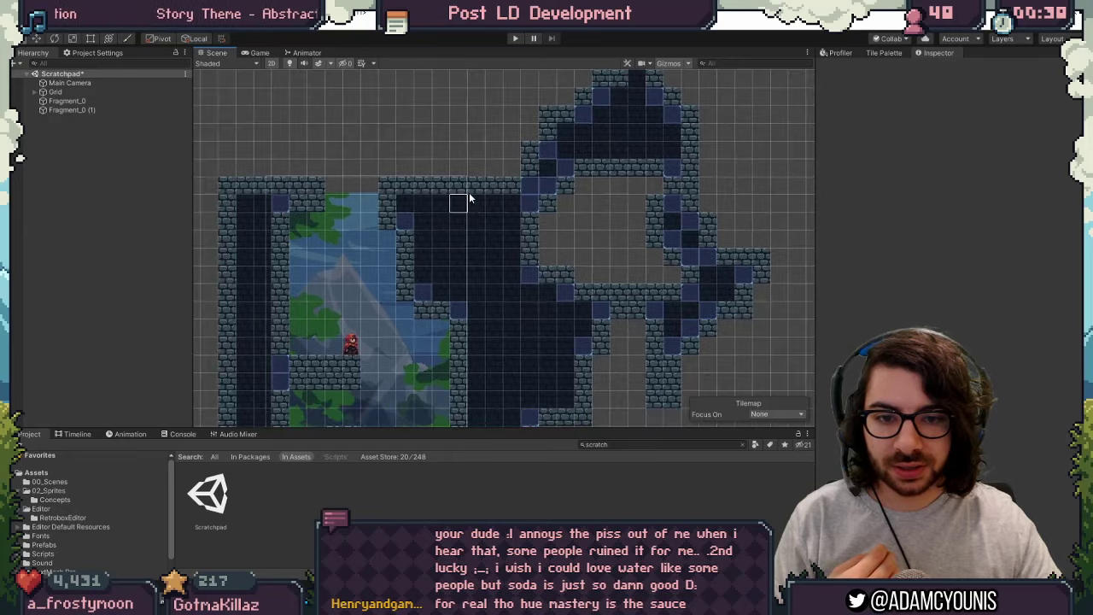
middle_click_drag(468, 200, 475, 184)
scroll(481, 263, "up", 2)
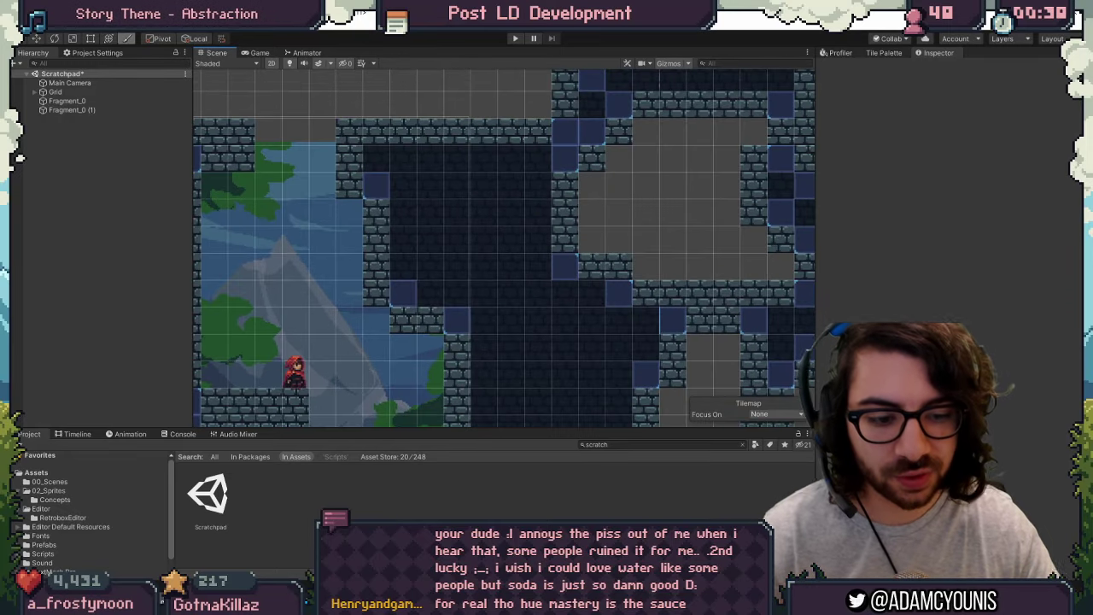
Step: Switch to Aseprite and darken the selected bricks around the centre tile with an 8 px shading brush, fading towards the centre
key("alt+Tab")
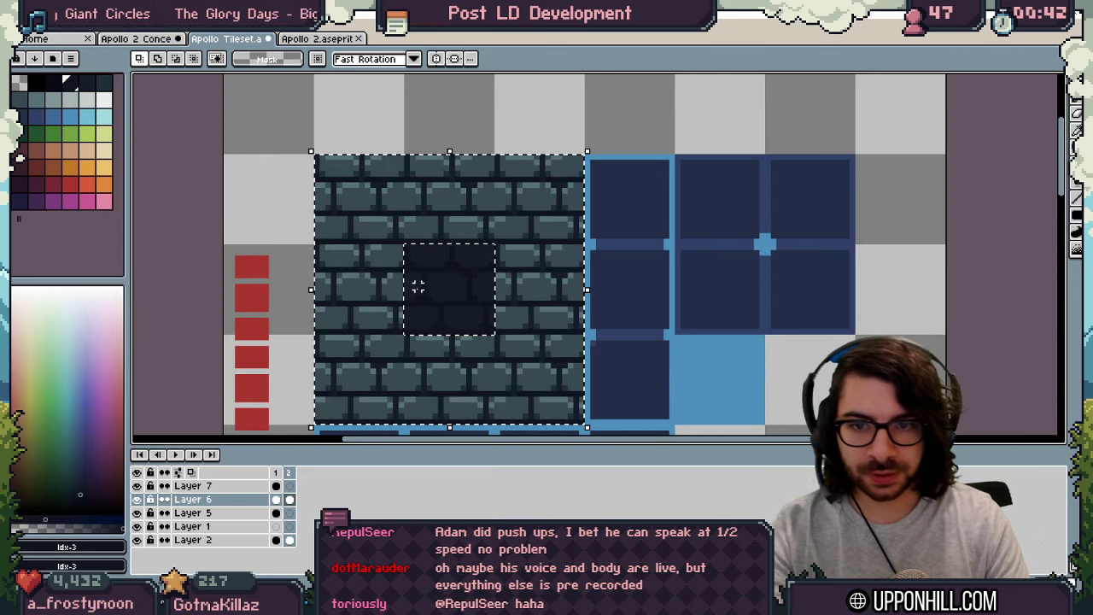
key("b")
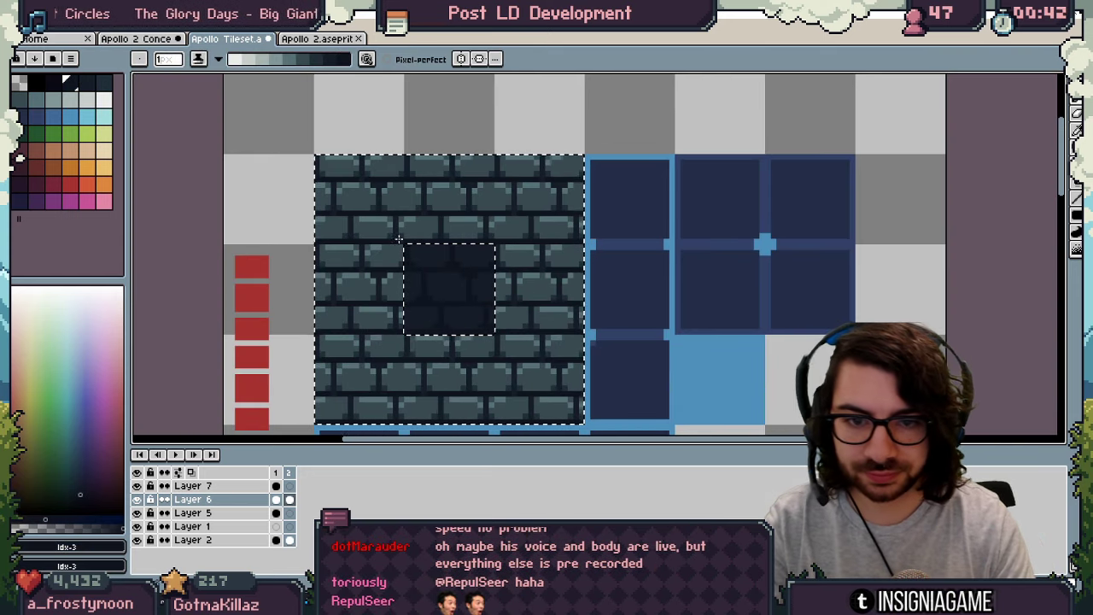
scroll(403, 244, "up", 7, "ctrl")
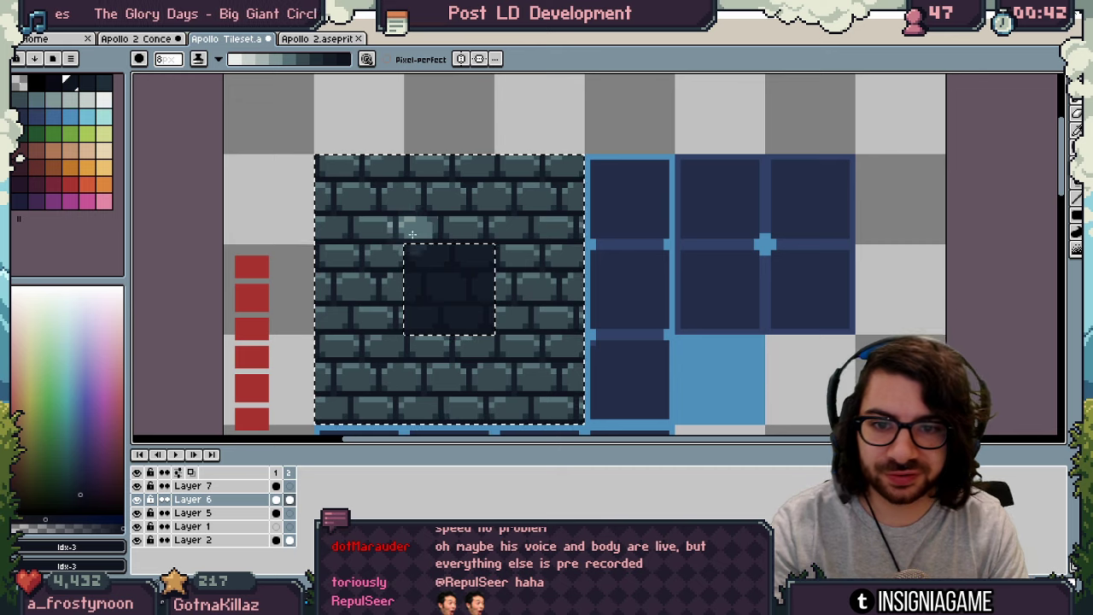
key("x")
mouse_move(403, 225)
left_mouse_down()
mouse_move(387, 267)
mouse_move(387, 320)
mouse_move(416, 349)
left_mouse_up()
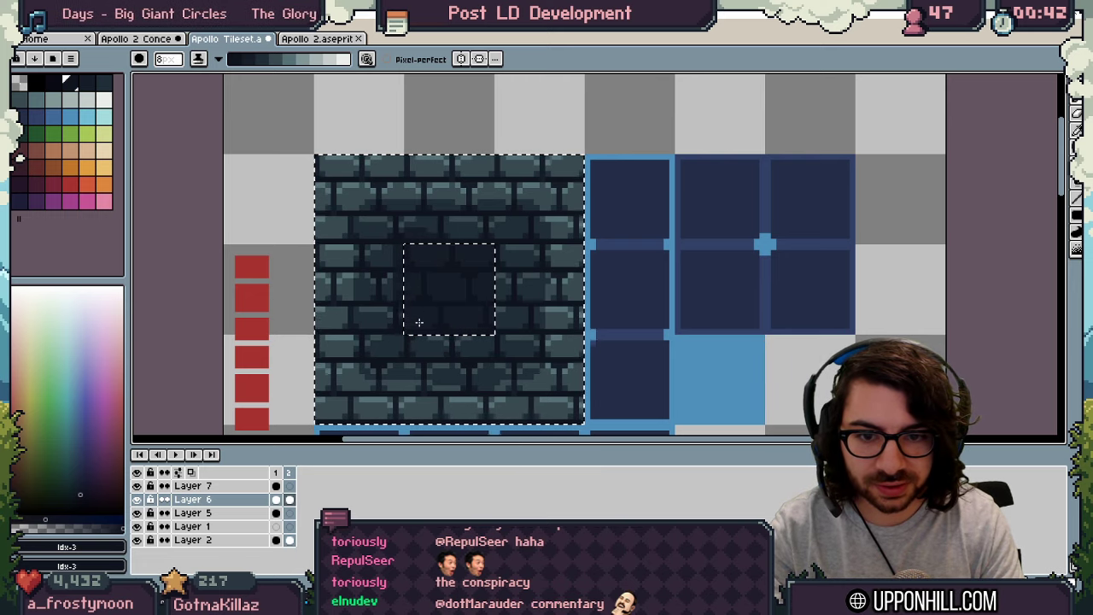
Step: Switch to Unity and examine how the shaded border bricks blend into the dark wall interior across the level
key("alt+Tab")
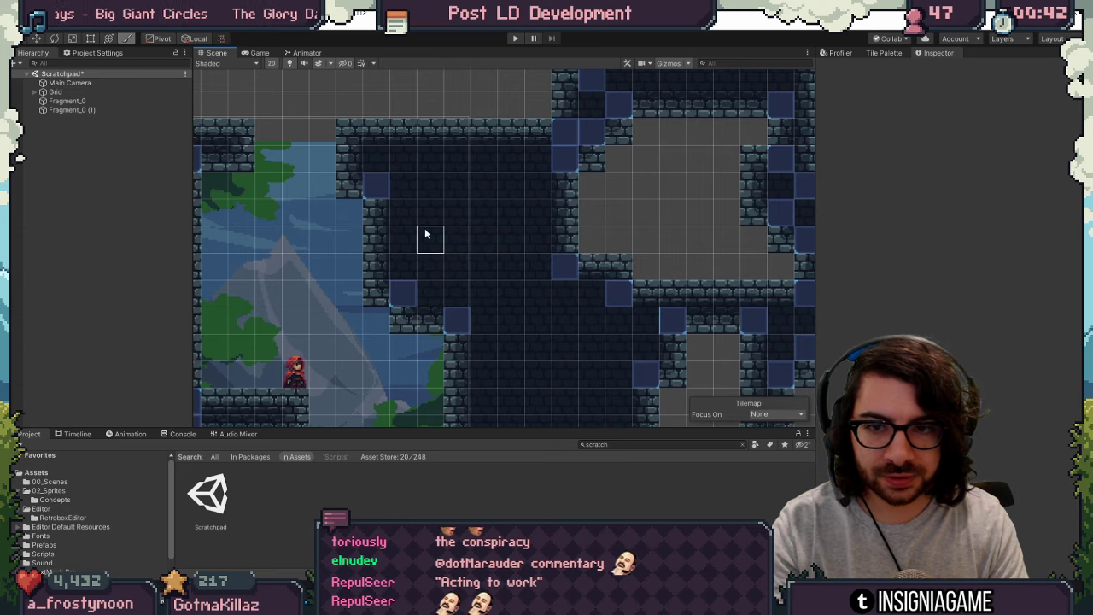
scroll(384, 225, "down", 5)
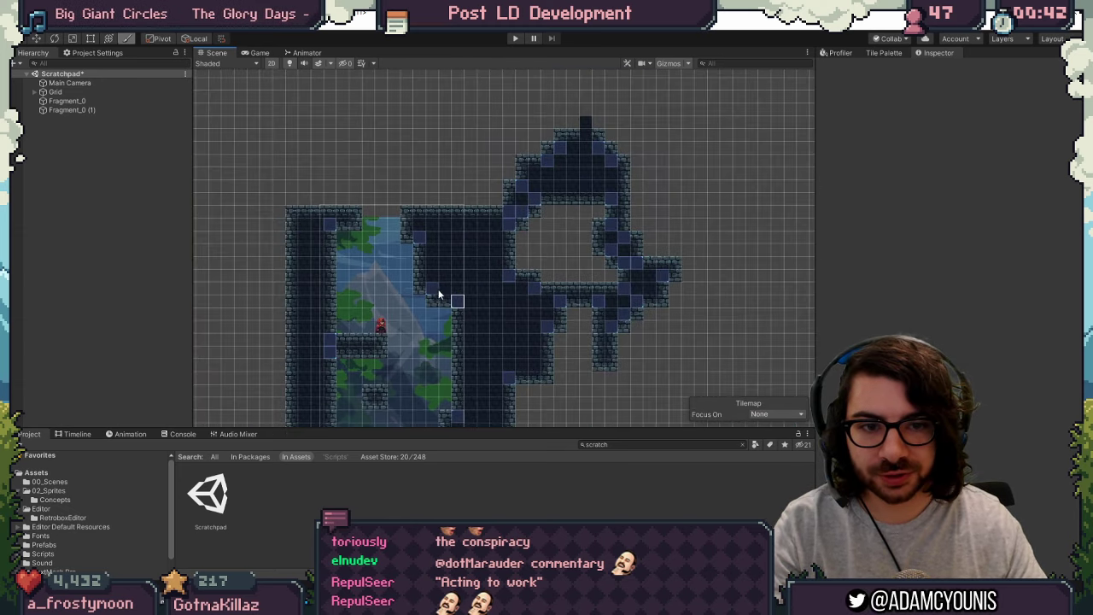
Step: Switch to Aseprite and darken the middle bricks of the wall block's bottom row with a 1 px brush, undoing the last stroke
scroll(444, 296, "up", 3)
key("alt+Tab")
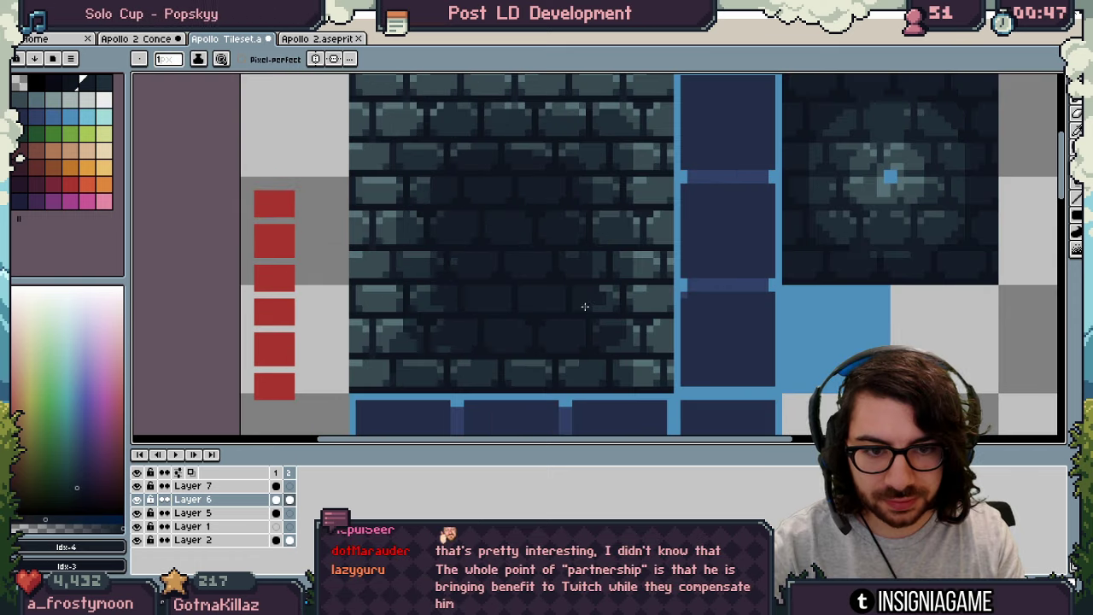
scroll(541, 291, "down", 2)
middle_click_drag(541, 291, 481, 313)
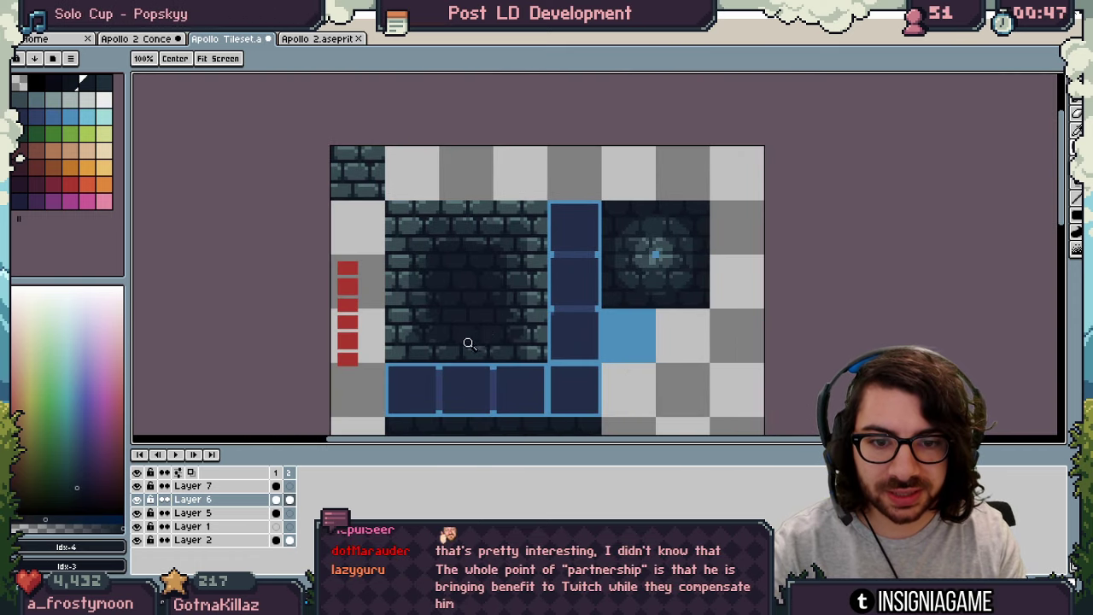
scroll(467, 343, "up", 3)
left_click_drag(506, 349, 514, 349)
left_click(460, 349)
key("ctrl+z")
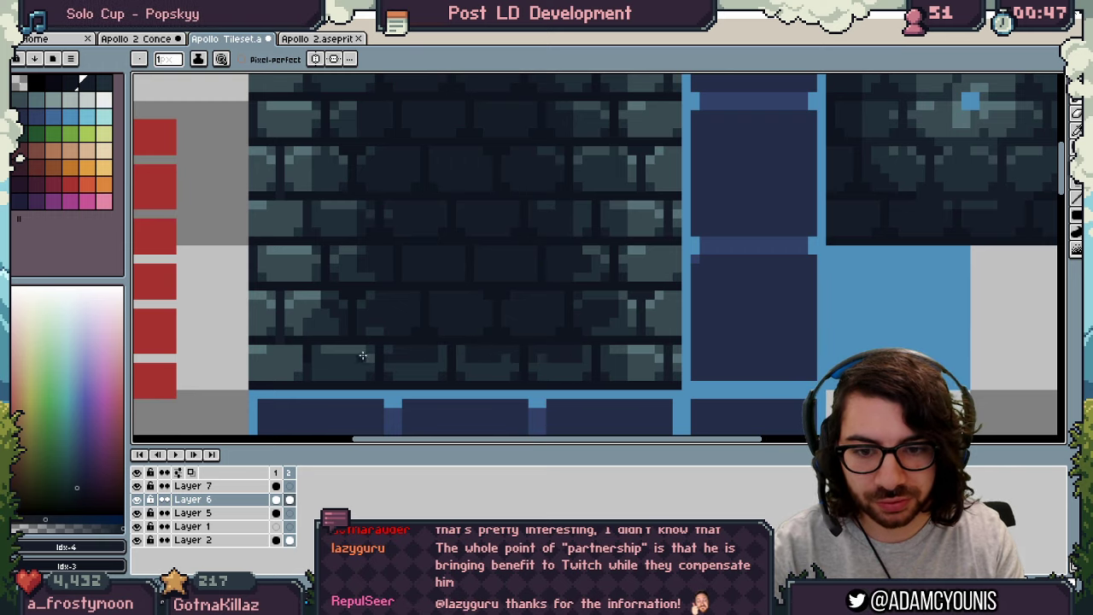
scroll(387, 335, "down", 3)
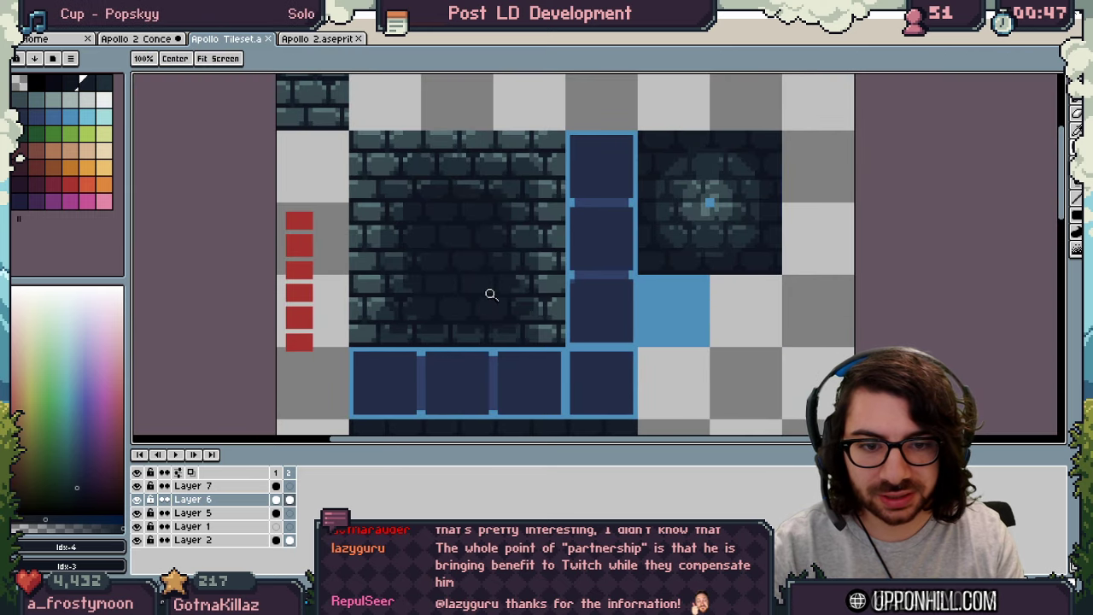
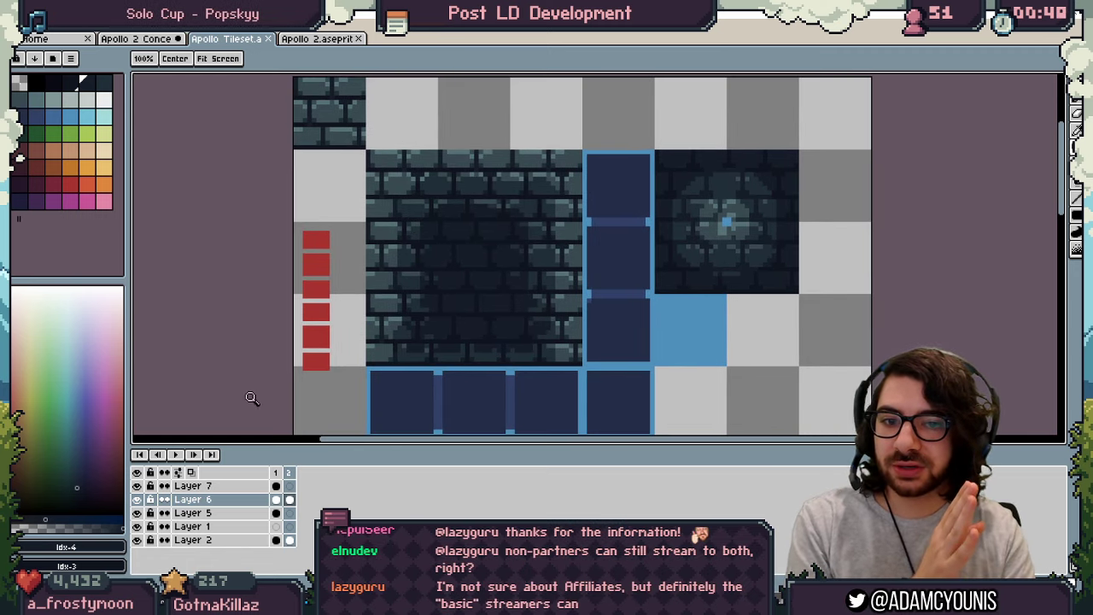
Step: Compare the wall with the older mossy wall tiles in frame 1 and return to frame 2
left_click(275, 472)
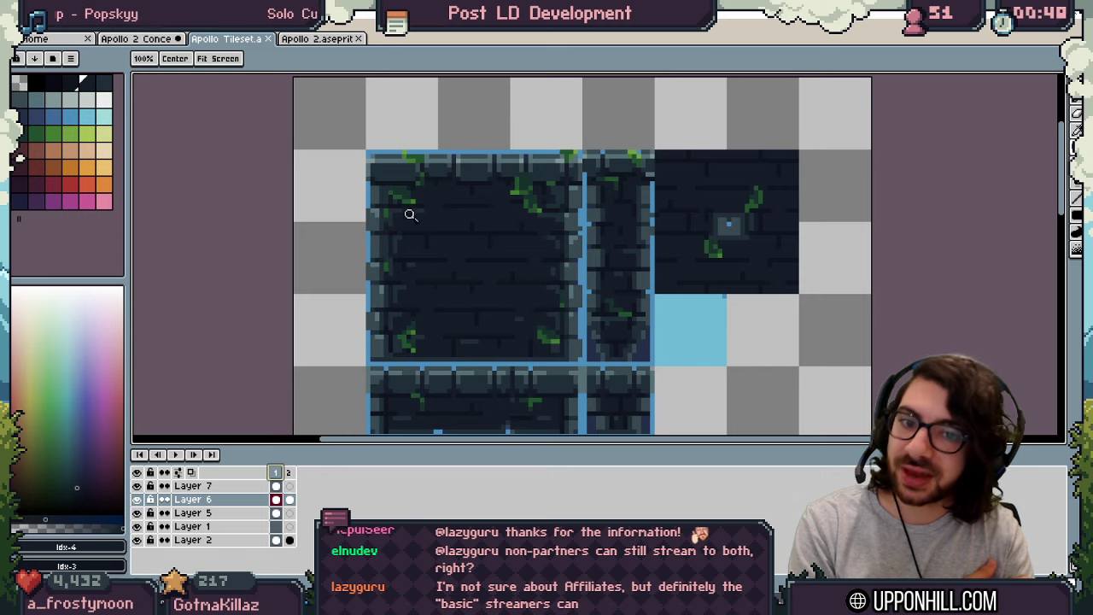
left_click(289, 472)
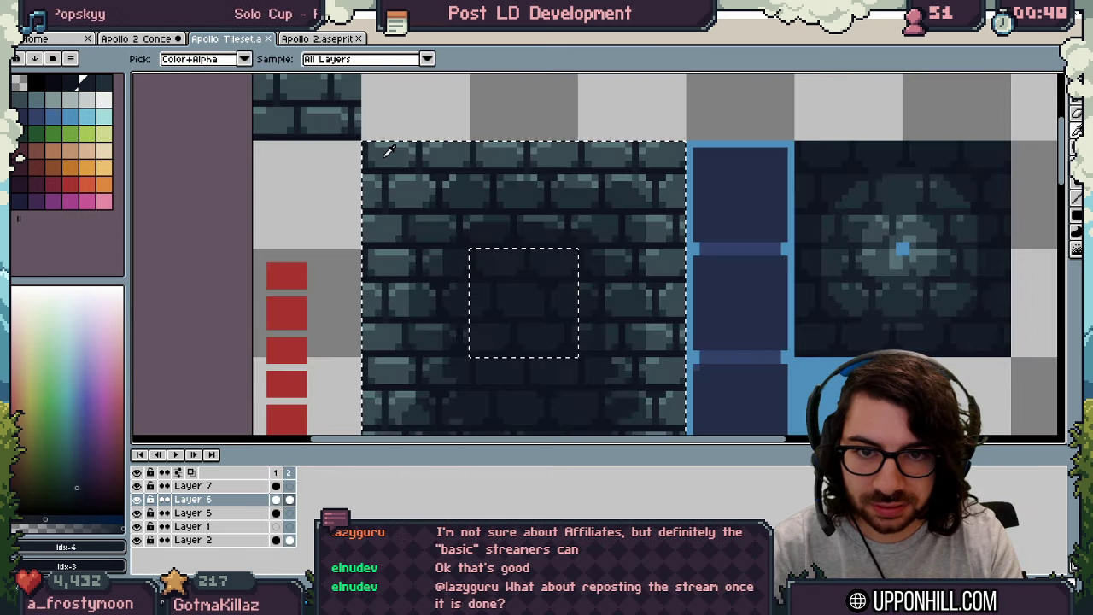
Step: Lighten the left outer edge of the selected wall tiles with a 6 px shading brush
left_click(70, 82)
key("b")
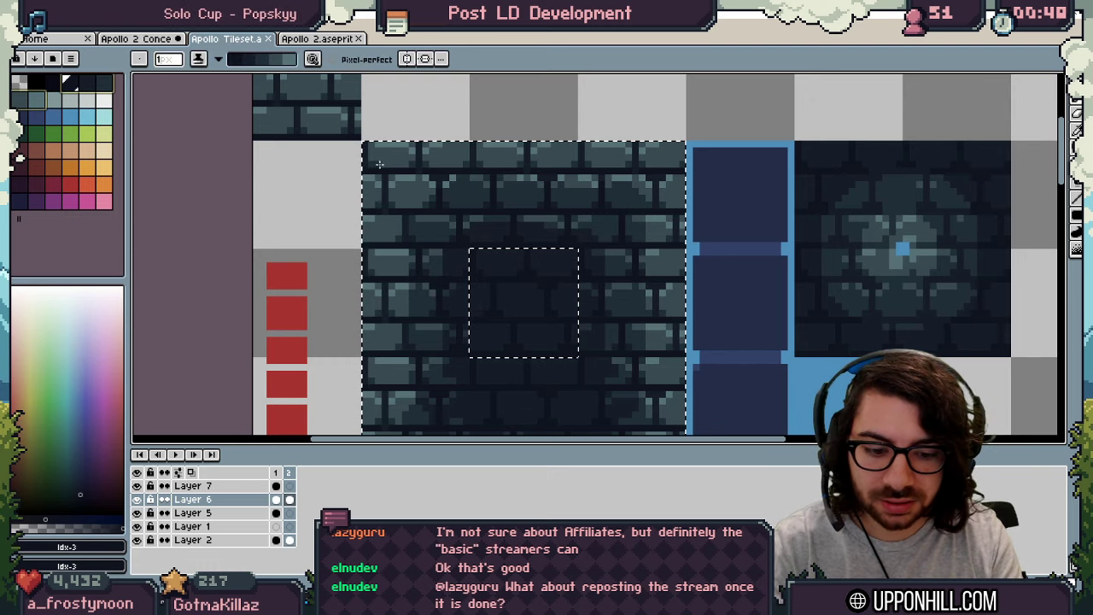
scroll(376, 162, "down", 1)
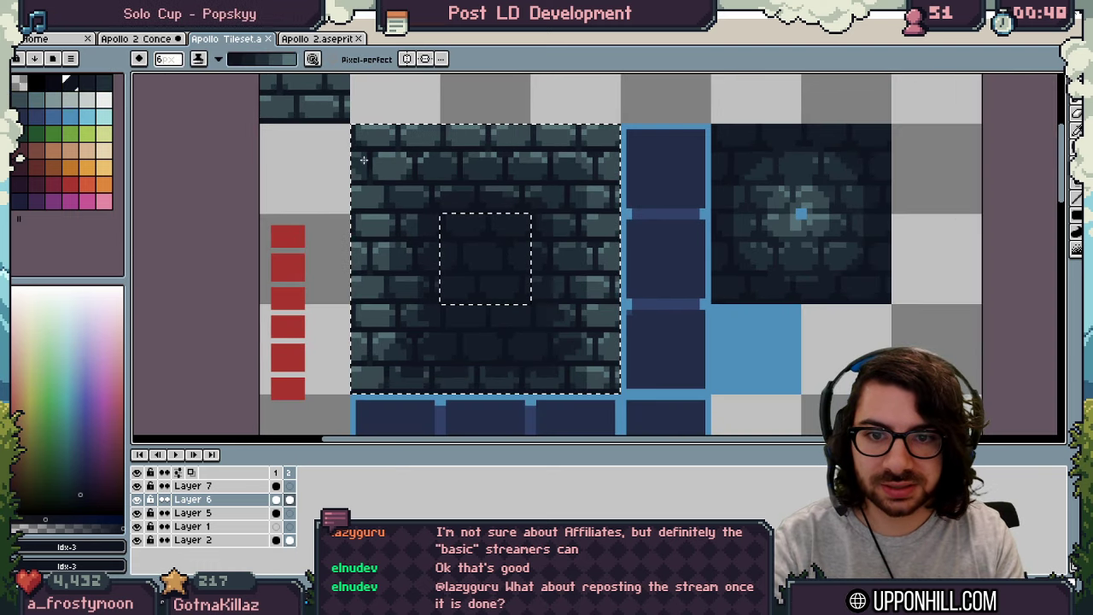
key("x")
left_click_drag(359, 130, 355, 445)
mouse_move(356, 111)
left_mouse_down()
mouse_move(355, 451)
mouse_move(355, 384)
left_mouse_up()
Step: Lighten the remaining outer edges of the wall block with the same shading brush and clear the selection
key("space")
left_click_drag(486, 156, 450, 184)
mouse_move(575, 134)
left_mouse_down()
mouse_move(571, 388)
mouse_move(588, 431)
left_mouse_up()
key("space")
left_click_drag(585, 171, 586, 312)
left_click_drag(585, 202, 584, 434)
key("space")
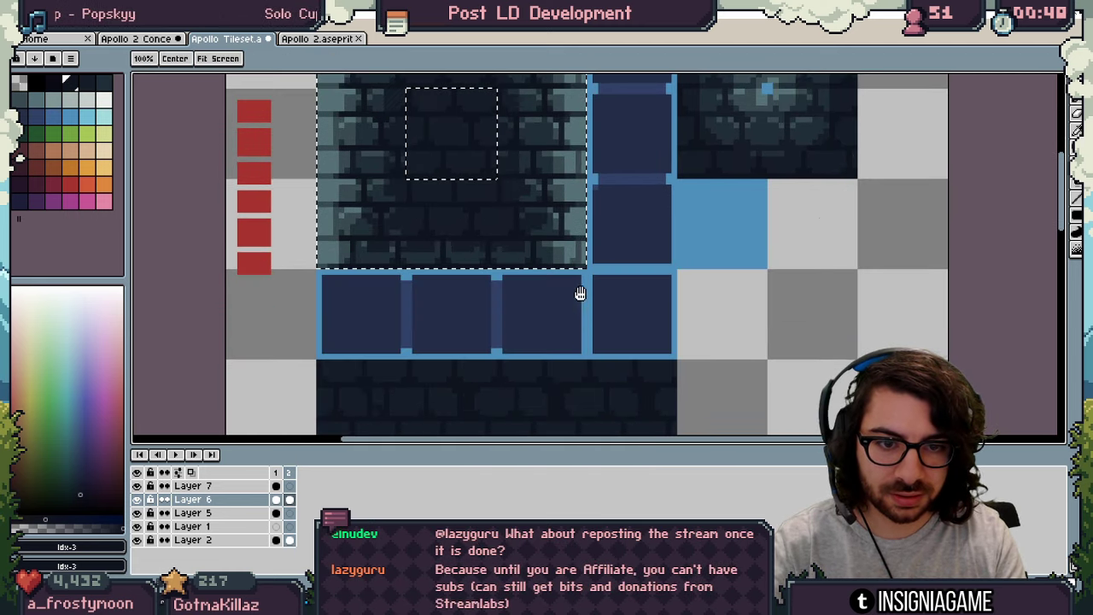
left_click_drag(584, 180, 585, 316)
scroll(401, 205, "down", 1)
key("space")
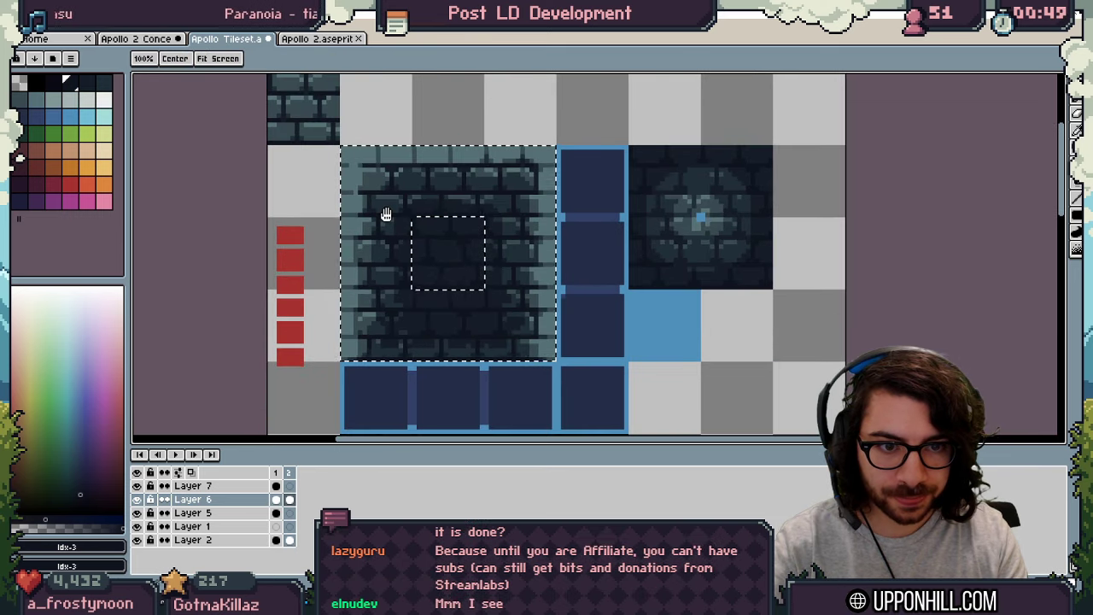
key("ctrl+d")
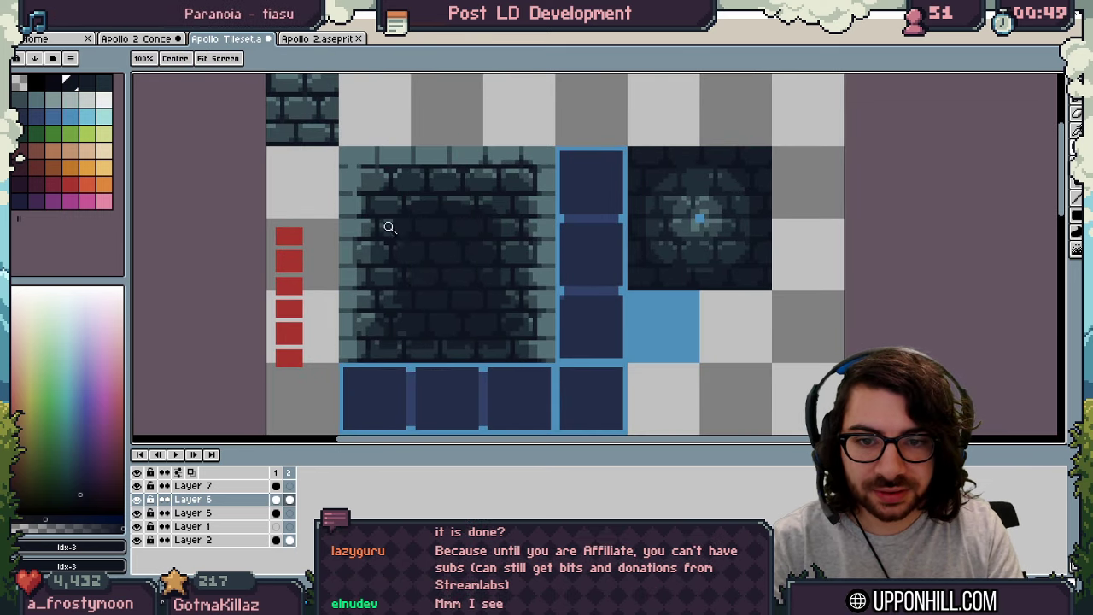
Step: Close off the left end of the uppermost inner brick row with a dark 1 px vertical mortar line
left_click_drag(390, 227, 421, 242)
scroll(392, 198, "up", 3)
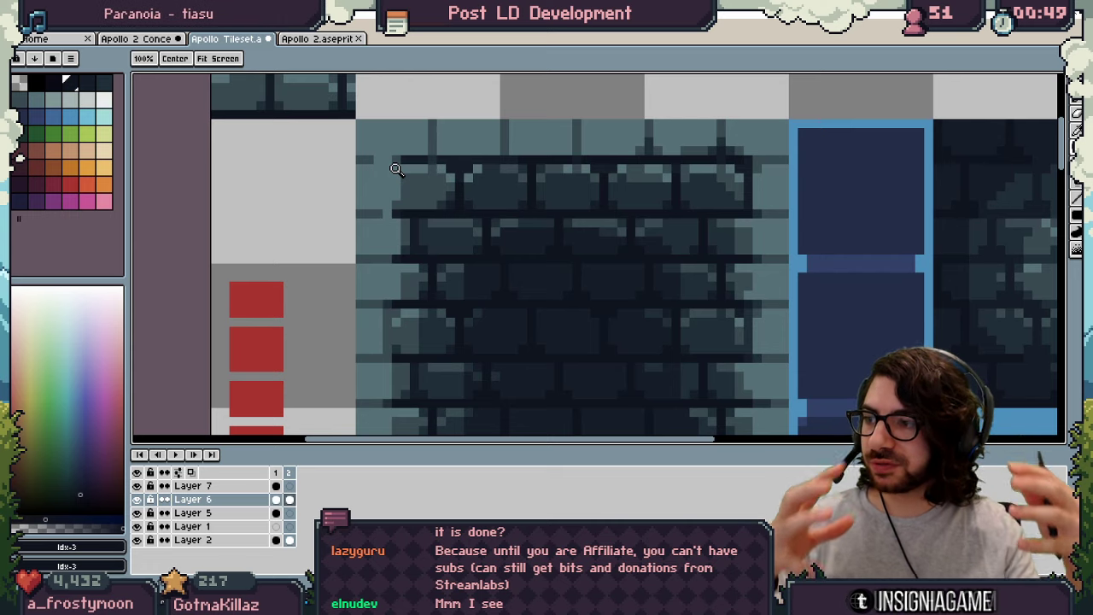
key("b")
scroll(402, 189, "up", 1, "ctrl")
key("z")
scroll(405, 247, "down", 1, "ctrl")
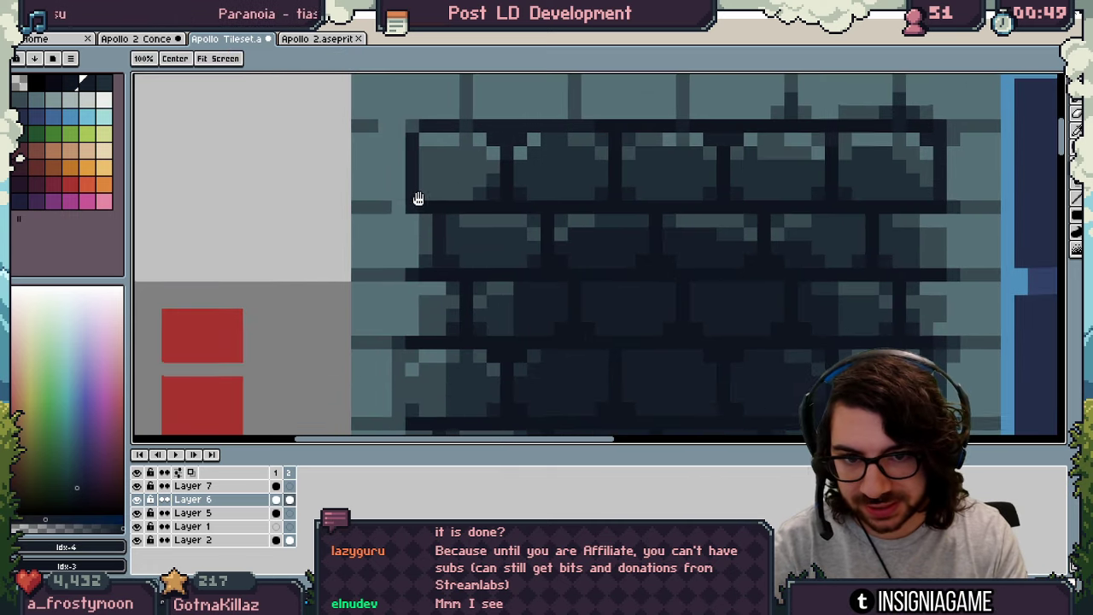
scroll(405, 242, "down", 2, "ctrl")
scroll(405, 242, "up", 2)
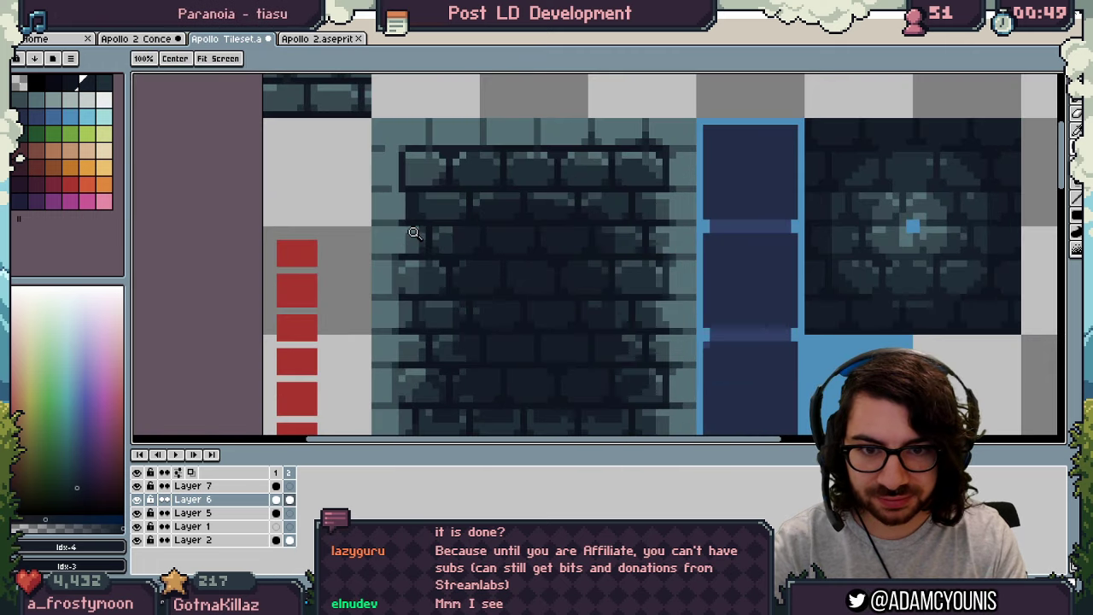
Step: Draw dark vertical mortar lines at the left ends of the inner brick rows down to the middle of the wall
key("b")
key("space")
mouse_move(415, 247)
left_mouse_down()
mouse_move(407, 219)
mouse_move(381, 220)
mouse_move(374, 282)
mouse_move(392, 145)
left_mouse_up()
scroll(407, 217, "down", 3)
key("z")
scroll(402, 213, "up", 3)
key("b")
scroll(386, 233, "up", 1)
key("space")
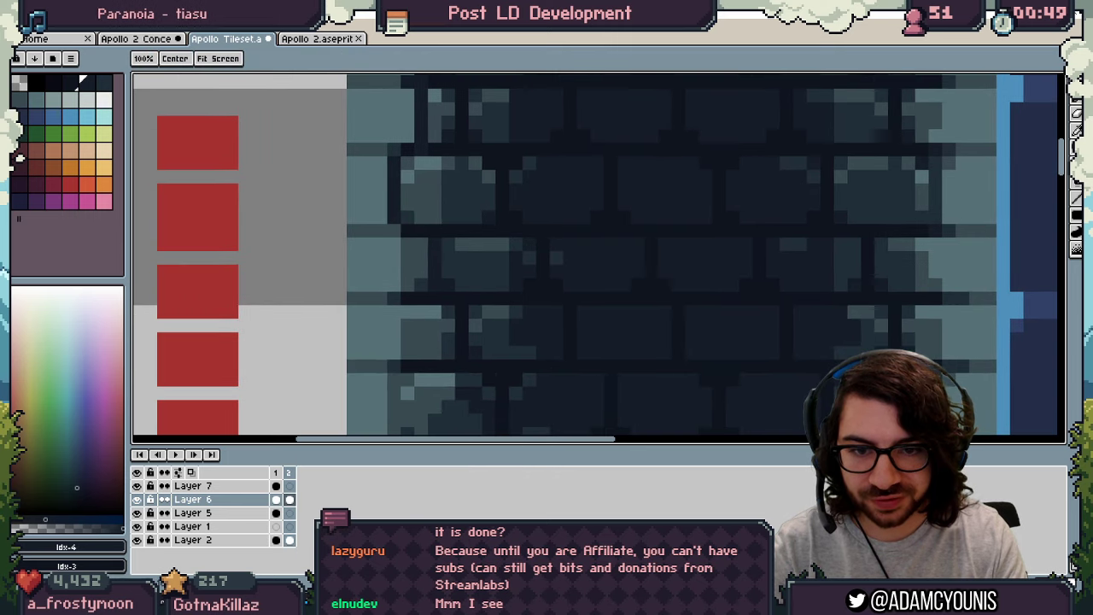
Step: Outline the outer ends of the remaining inner brick rows in the dark mortar colour, separating them from the light border
key("z")
mouse_move(407, 245)
left_mouse_down()
mouse_move(407, 277)
mouse_move(390, 262)
left_mouse_up()
scroll(441, 257, "down", 3)
key("space")
scroll(394, 265, "up", 1, "ctrl")
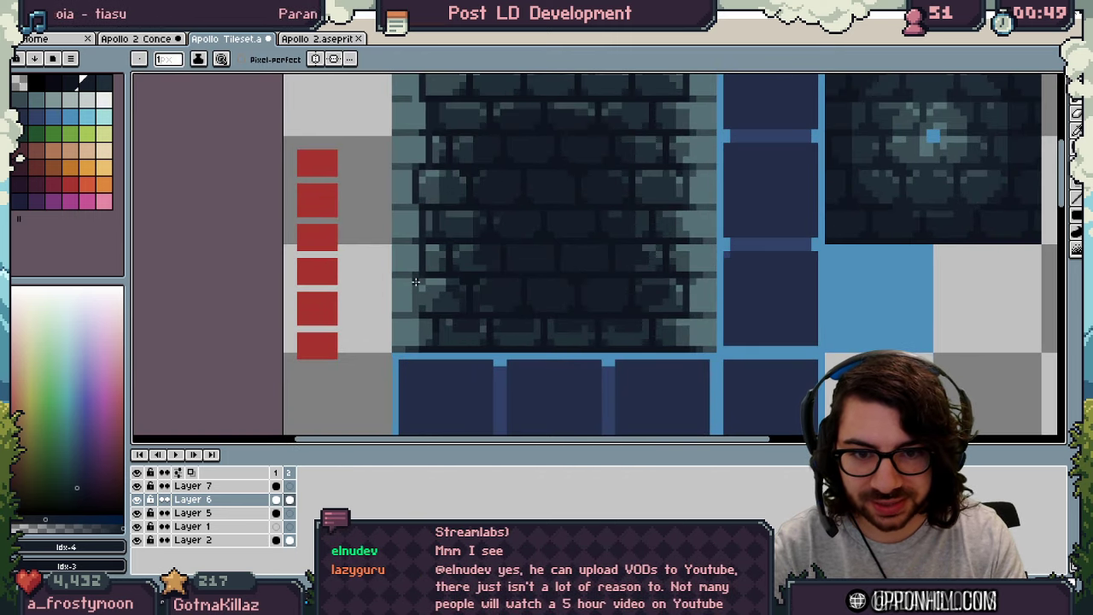
scroll(470, 251, "down", 4, "ctrl")
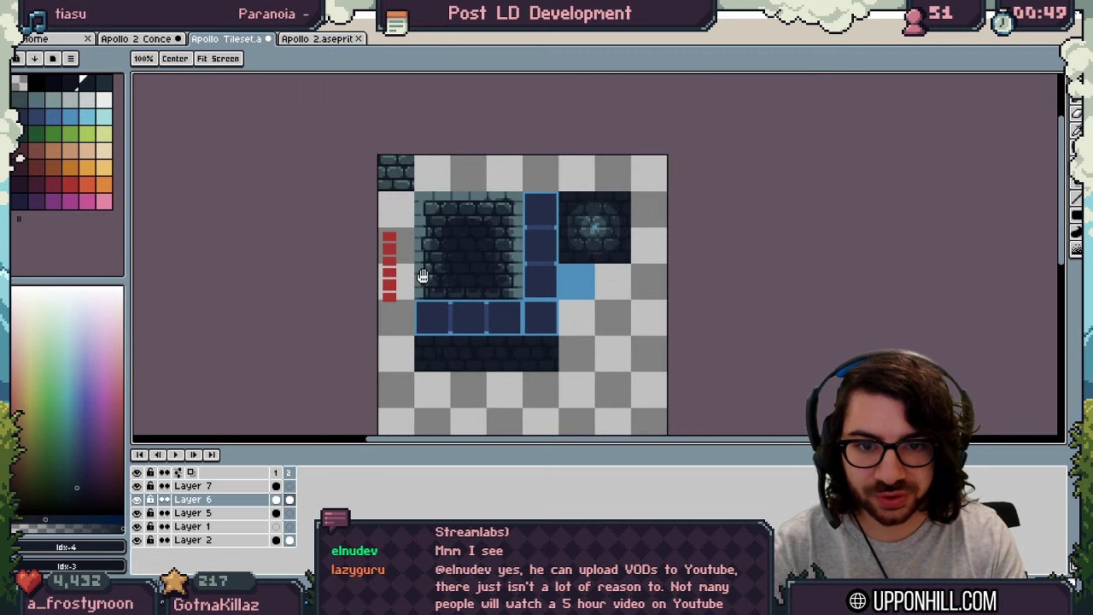
scroll(451, 212, "up", 4, "ctrl")
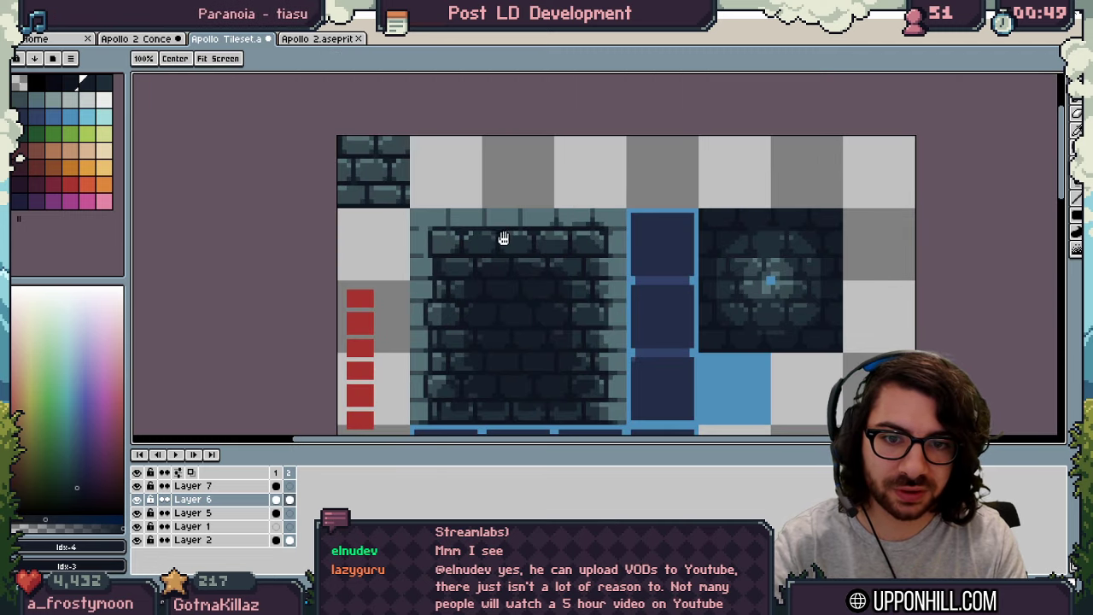
scroll(457, 280, "down", 2, "ctrl")
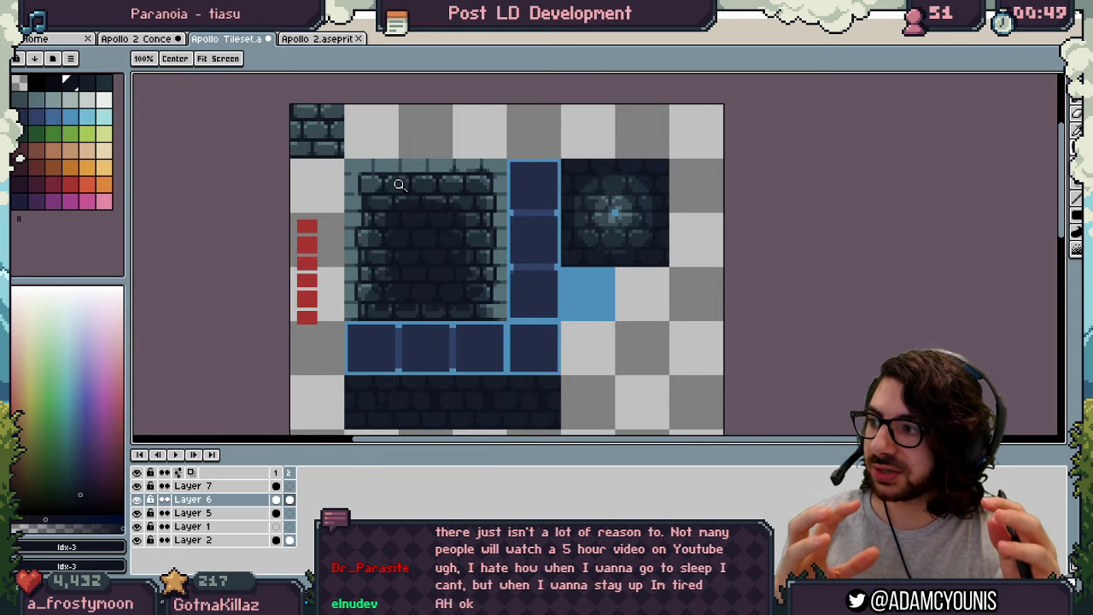
scroll(337, 217, "up", 1, "ctrl")
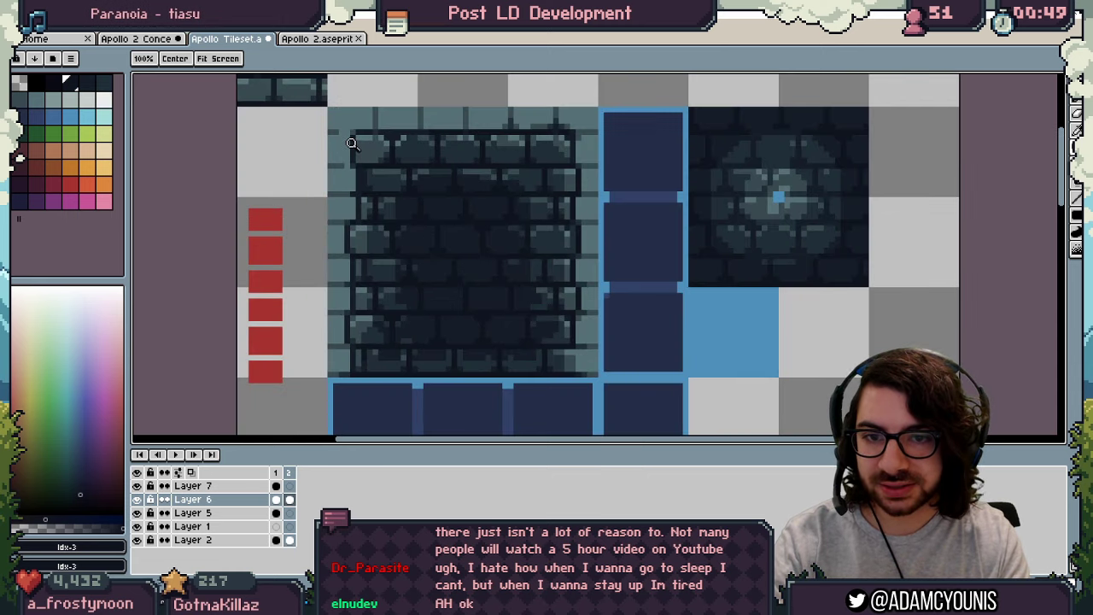
Step: Draw a straight red line down the left boundary of the inner bricks and undo it
key("b")
left_click(71, 184)
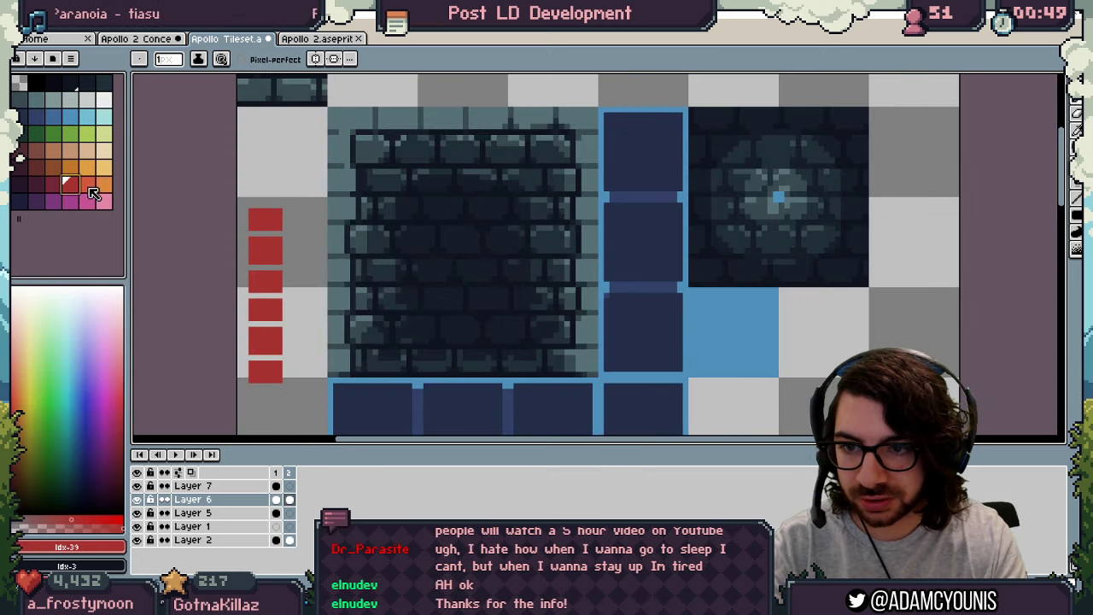
key("l")
left_click_drag(352, 132, 353, 363)
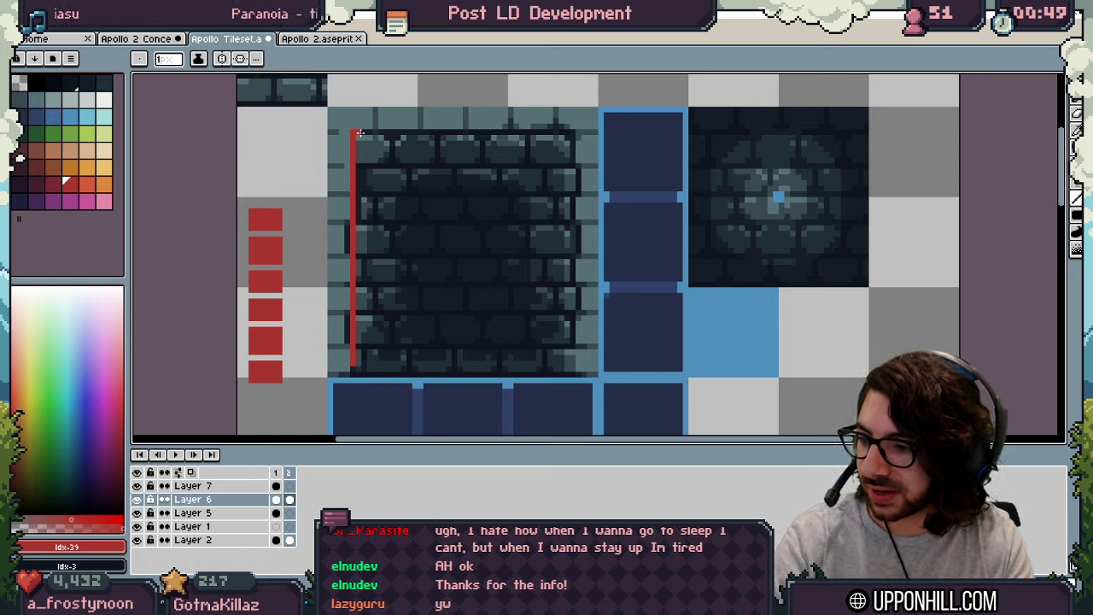
key("ctrl+z")
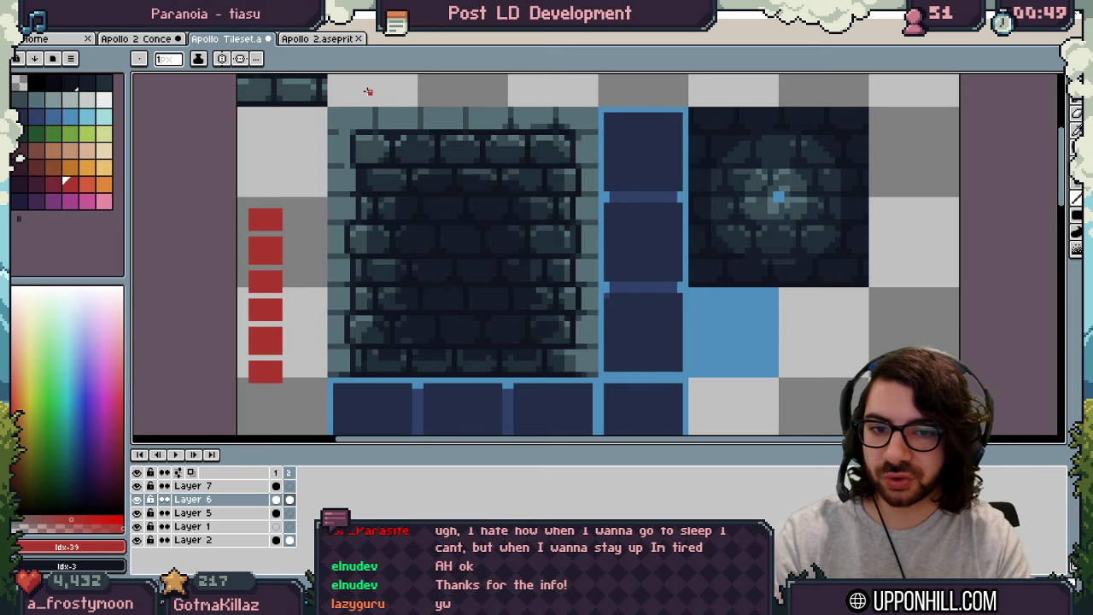
Step: Save the file, export the tileset image again and switch to Unity to view the lightened wall border
scroll(359, 273, "up", 1)
scroll(367, 282, "down", 3)
key("ctrl+s")
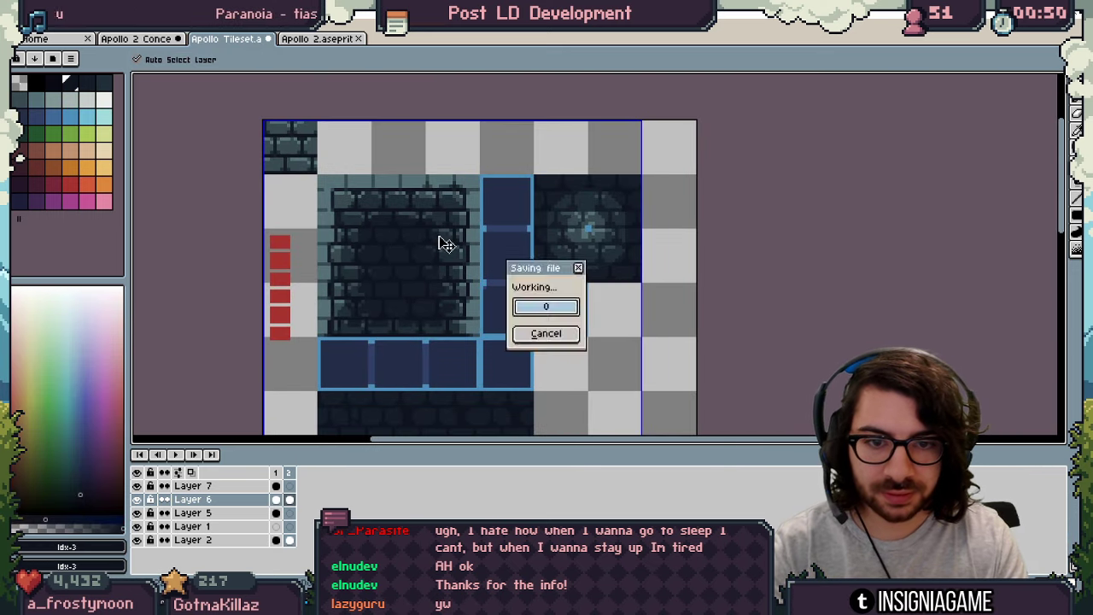
key("ctrl+shift+e")
left_click(638, 230)
key("alt+Tab")
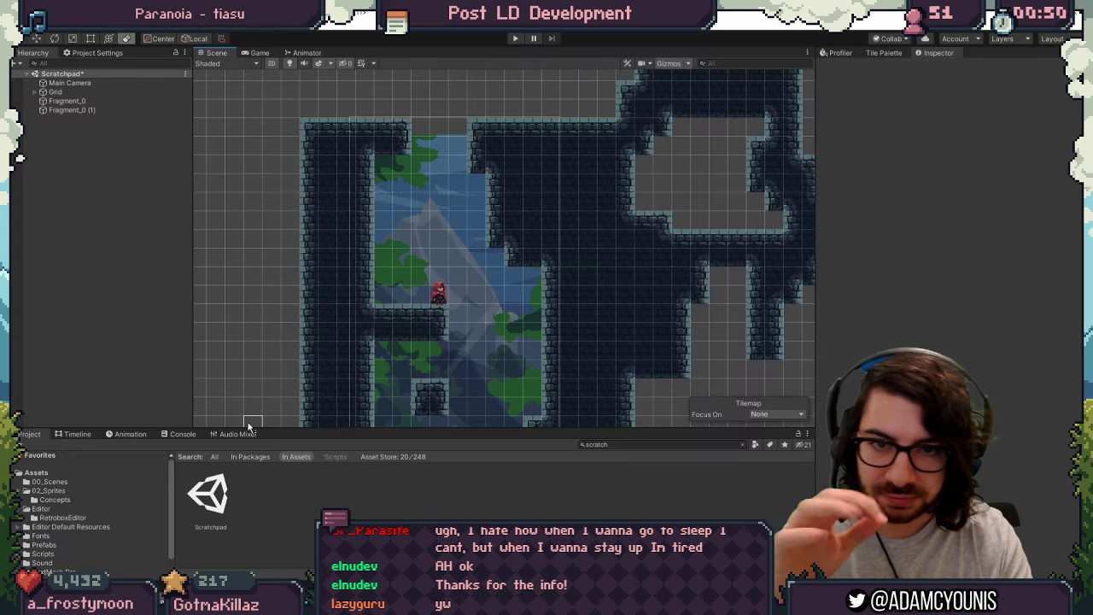
Step: Switch to Aseprite, draw a 1 px highlight in palette colour Idx-8 along the top border bricks, and check the wall in Unity
key("alt+Tab")
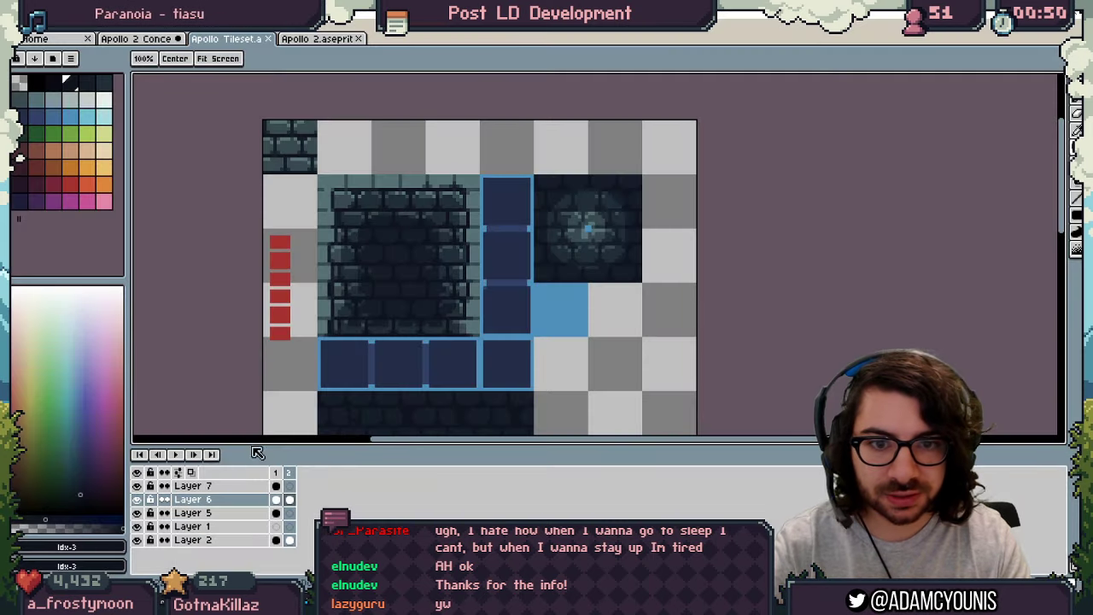
scroll(358, 184, "up", 3)
left_click_drag(361, 182, 370, 230)
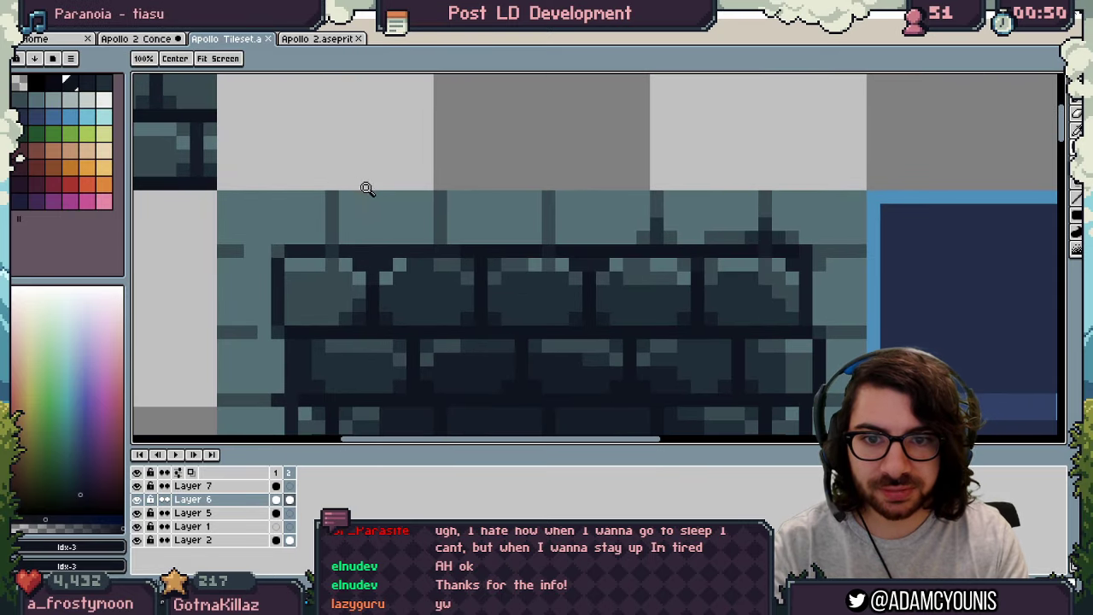
key("i")
left_click(334, 223)
left_click(345, 236, "alt")
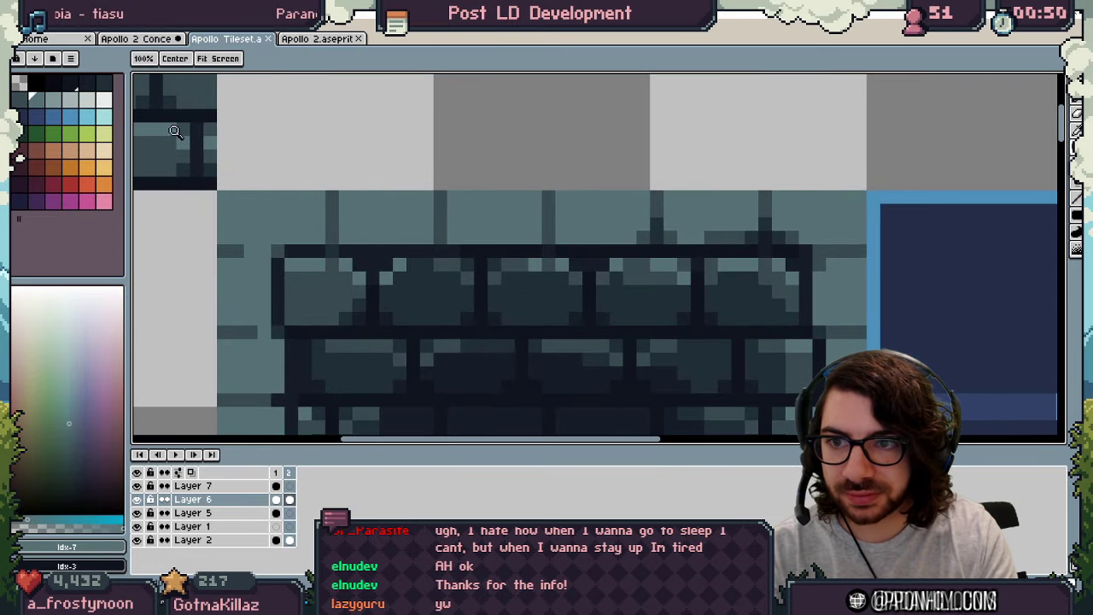
left_click(56, 102)
key("b")
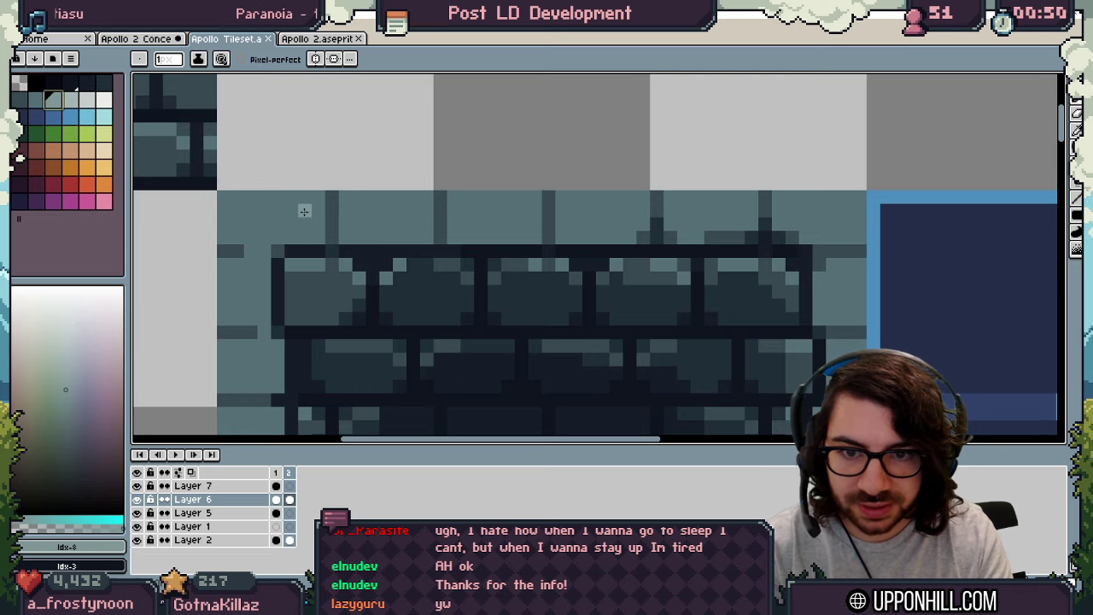
left_click_drag(250, 210, 366, 210)
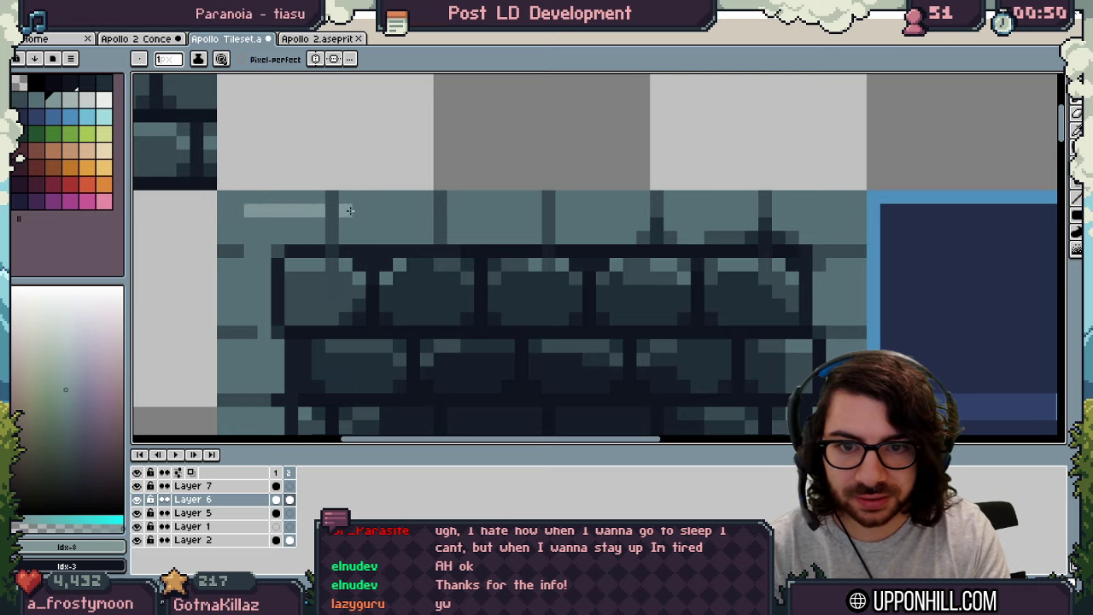
key("alt+Tab")
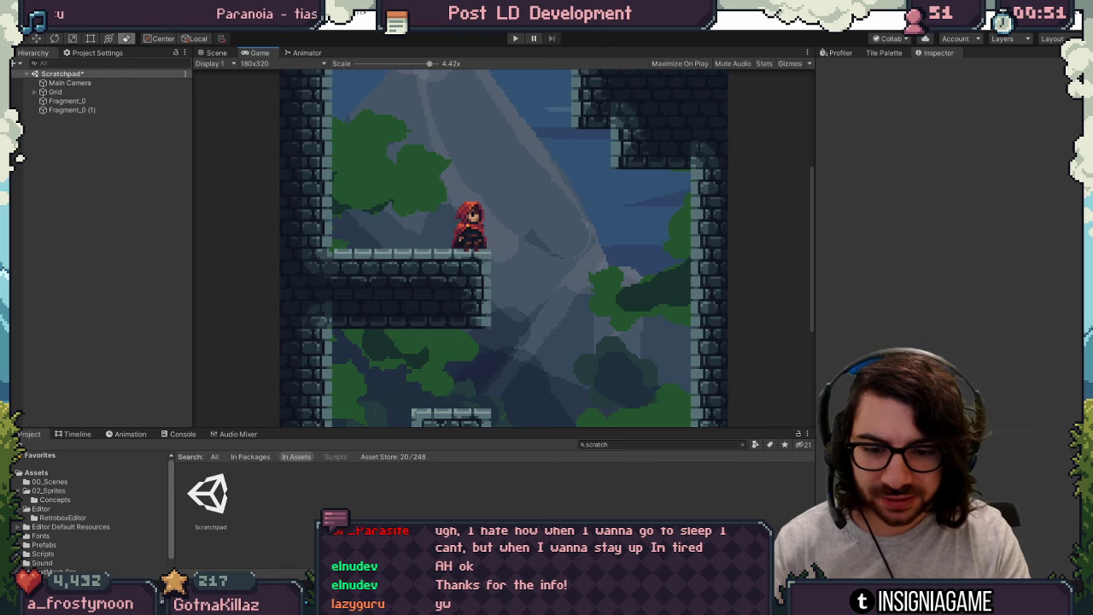
Step: Switch to Aseprite and paint out every other vertical seam in the top border with palette colour Idx-7, leaving wider bricks
key("alt+Tab")
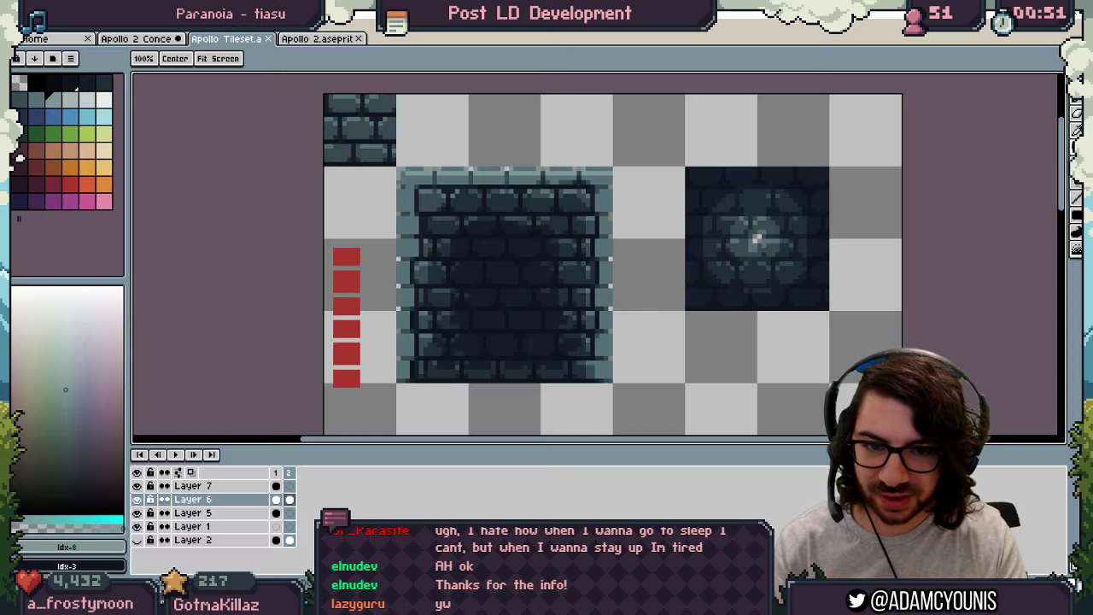
left_click(476, 178)
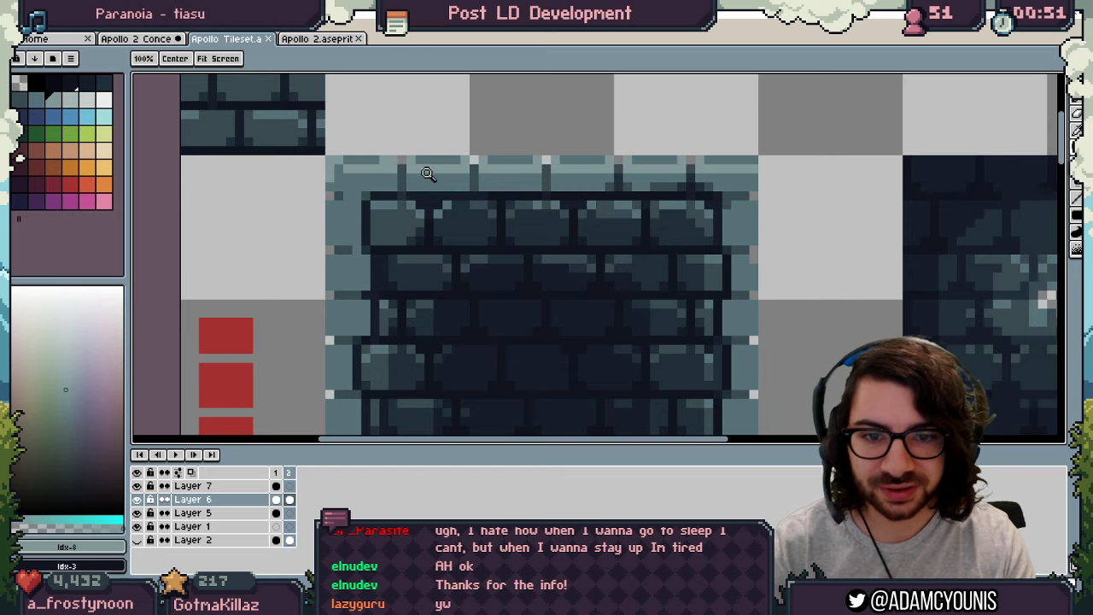
key("b")
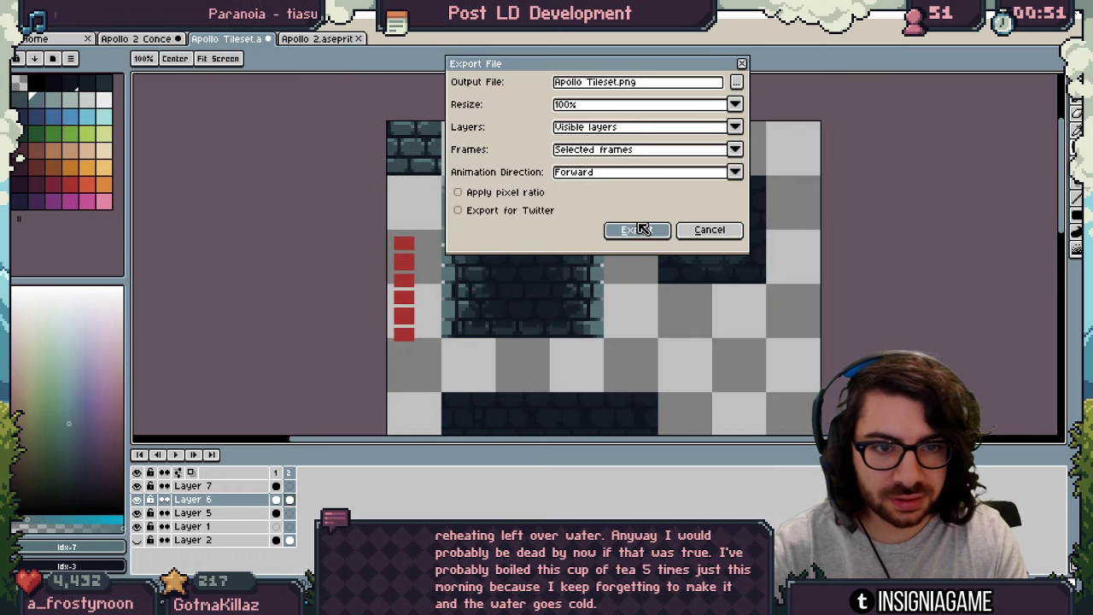
Step: Export the tileset as Apollo Tileset.png and switch to Unity to check the wider top border bricks
left_click(640, 230)
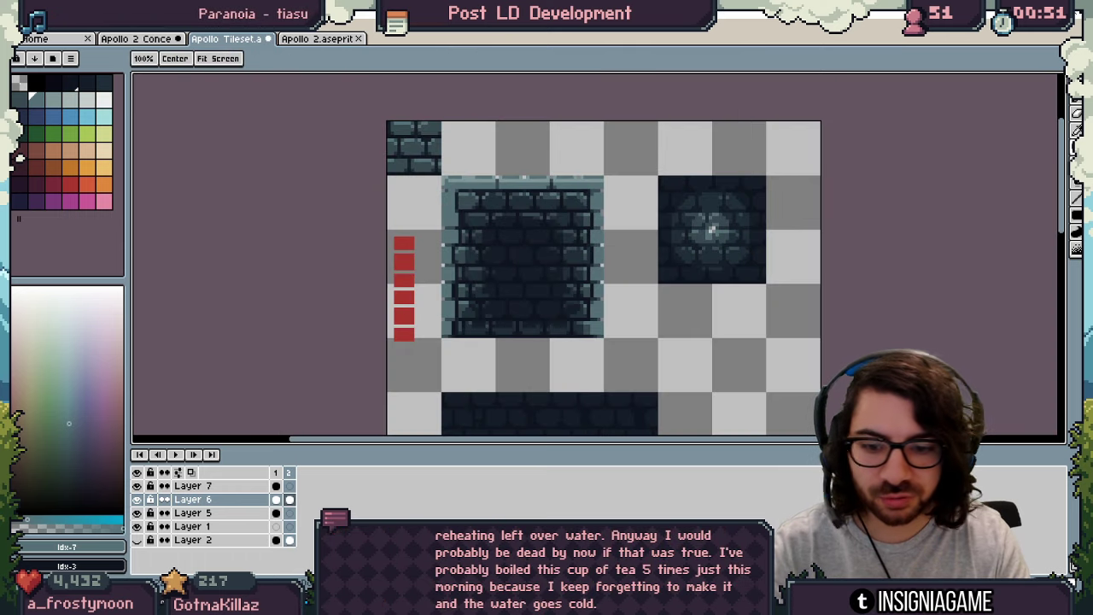
key("alt+Tab")
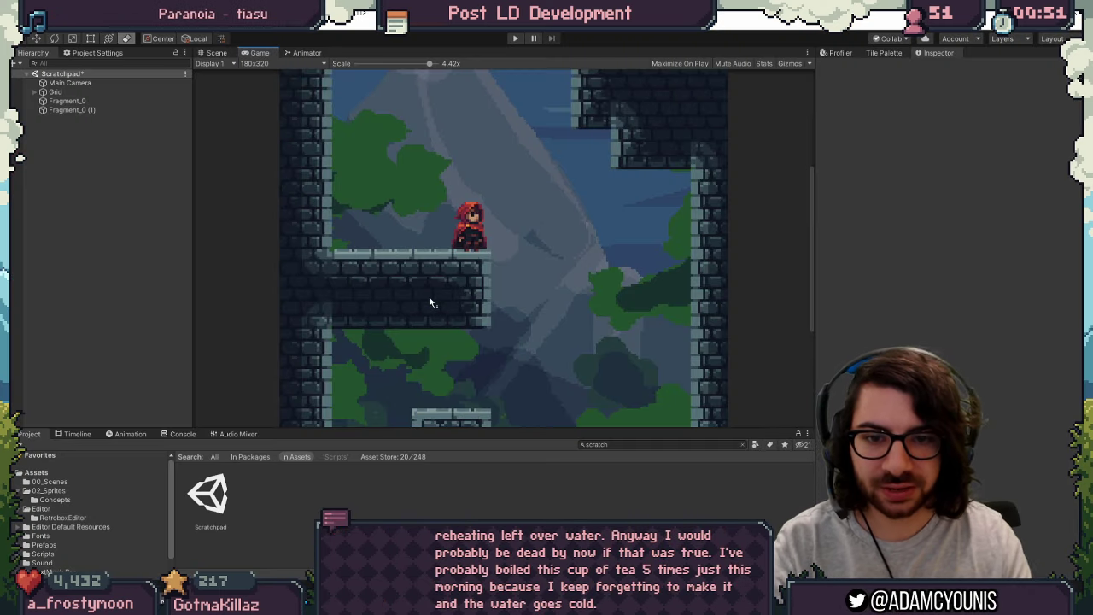
scroll(461, 146, "down", 5)
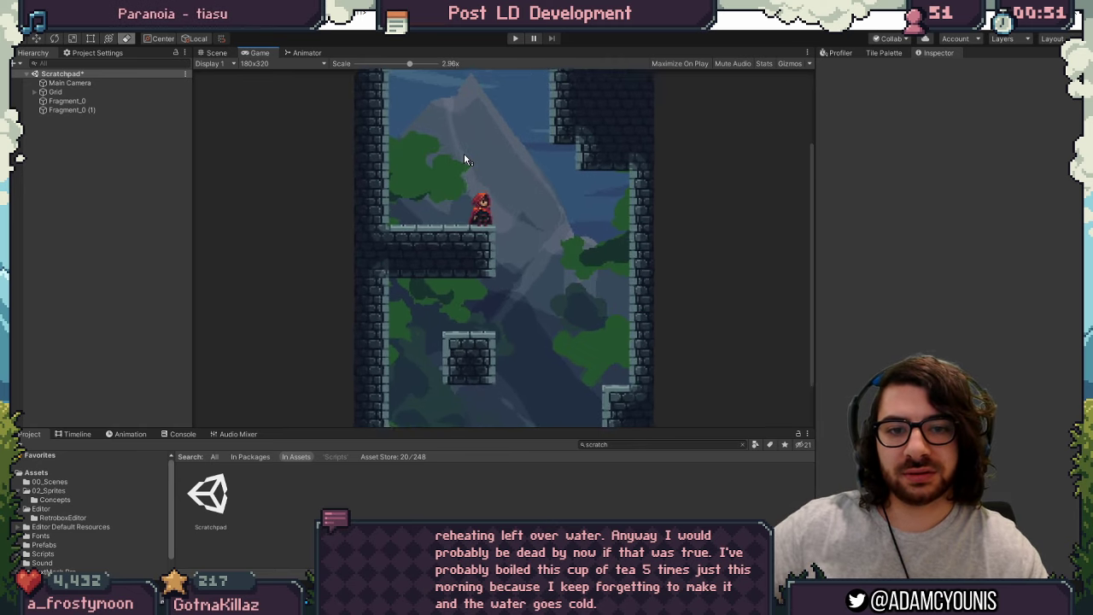
Step: Switch to Aseprite and repaint the top border as taller bricks with full-height seams and diagonal dark seams at both corners
key("alt+Tab")
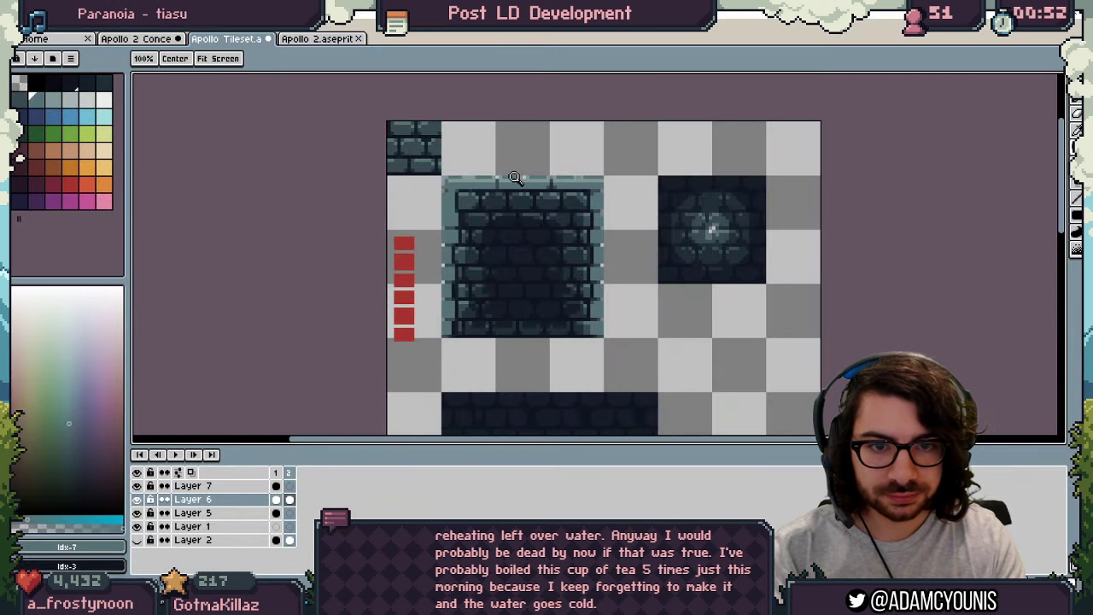
scroll(478, 181, "up", 4)
key("i")
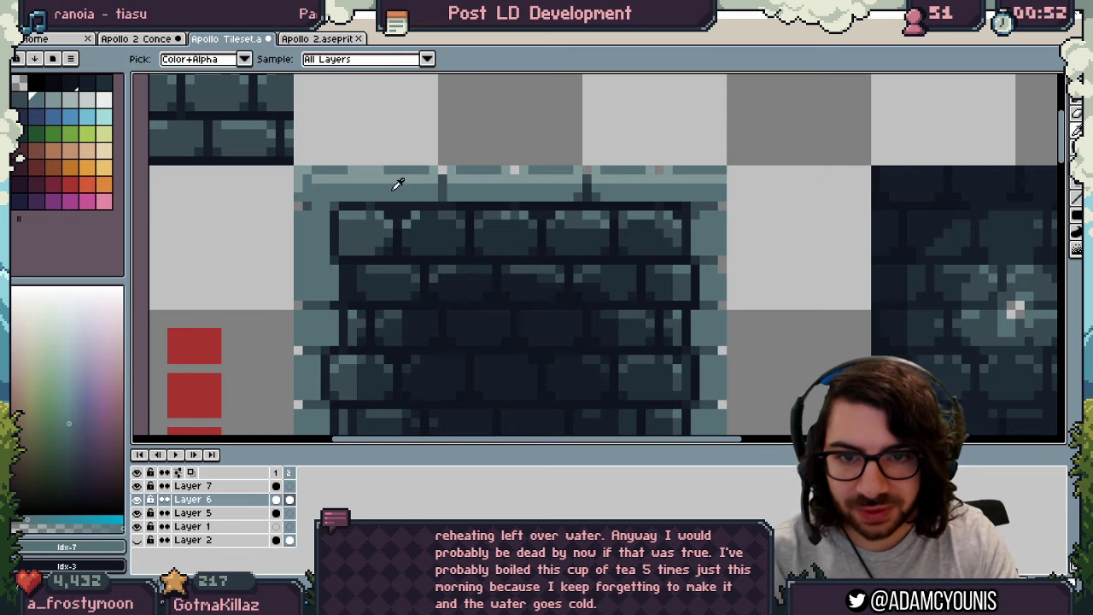
key("b")
scroll(417, 203, "up", 1)
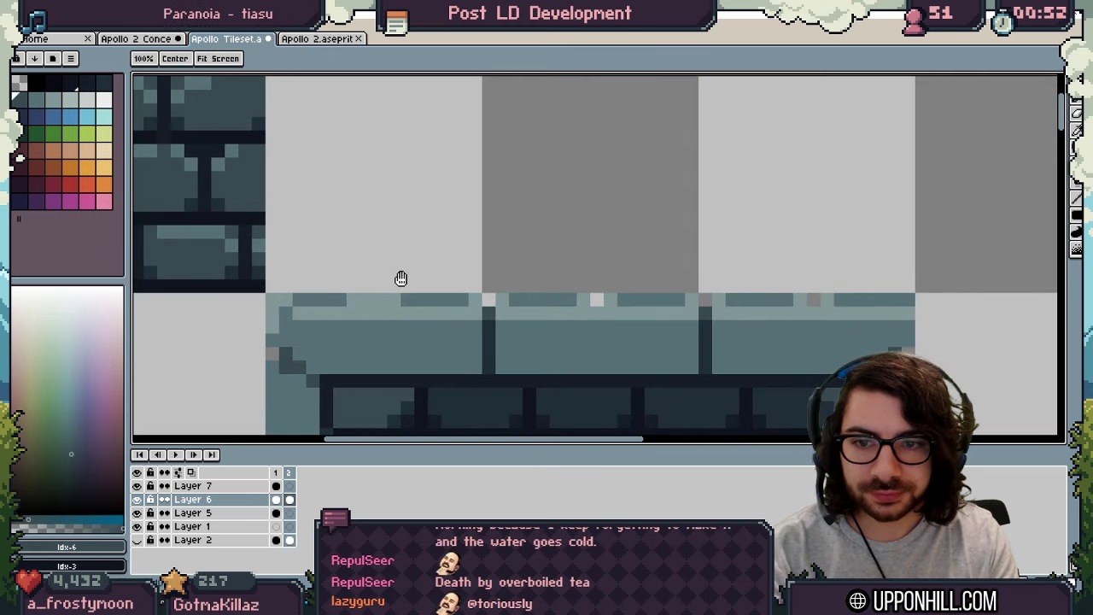
key("b")
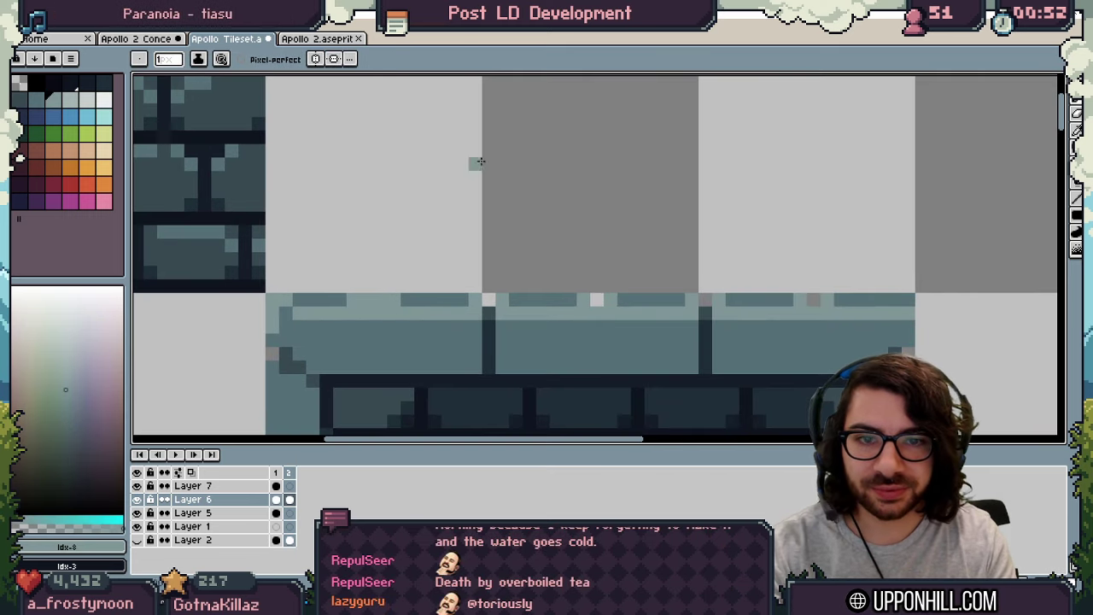
Step: Paint a rounded sample brick about 14 by 8 px in palette colour Idx-13 above the wall's top border, using a 5 px brush
left_click(36, 117)
key("g")
left_click(607, 119)
key("ctrl+z")
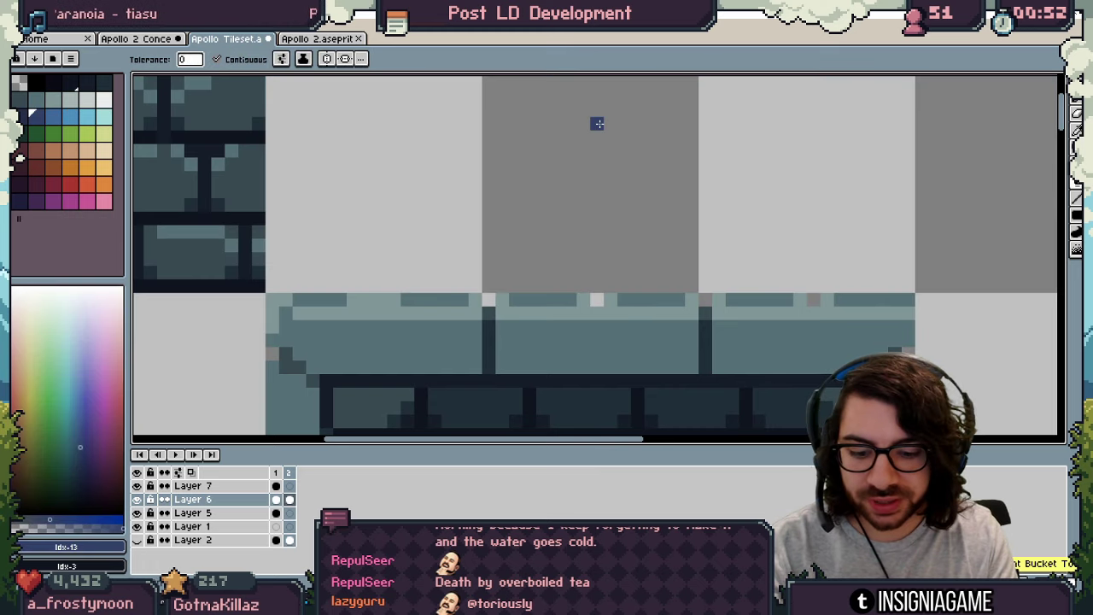
key("b")
scroll(599, 135, "down", 4, "ctrl")
mouse_move(567, 139)
left_mouse_down()
mouse_move(573, 176)
mouse_move(530, 139)
left_mouse_up()
middle_click_drag(583, 148, 467, 189)
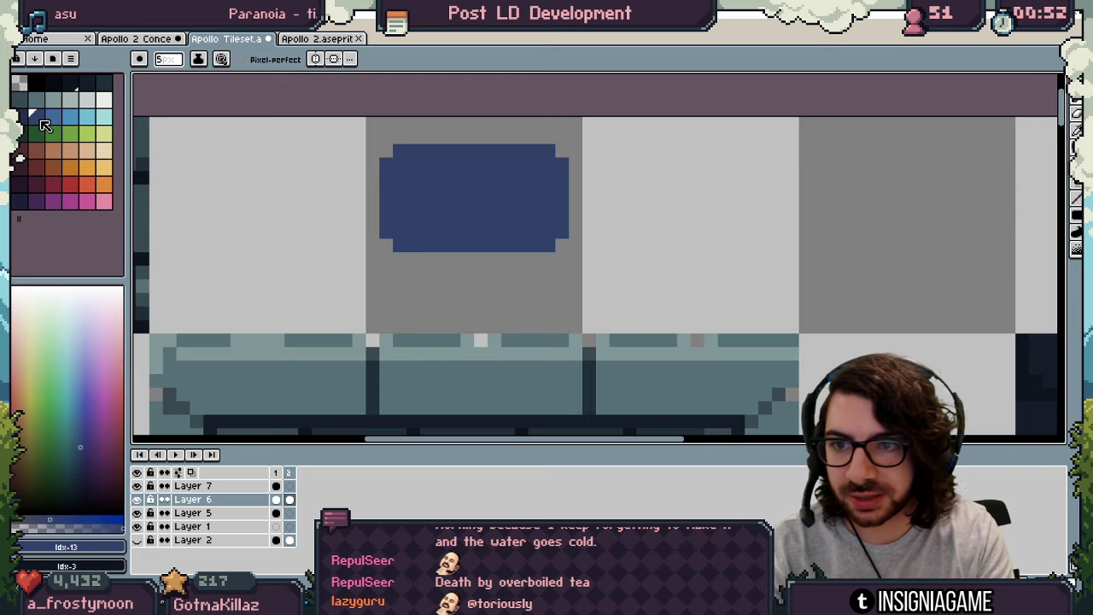
Step: Shade the blue sample brick with a lighter band along its top and sides and brighter upper corners
left_click(53, 118)
key("s")
left_click_drag(53, 118, 36, 120)
key("x")
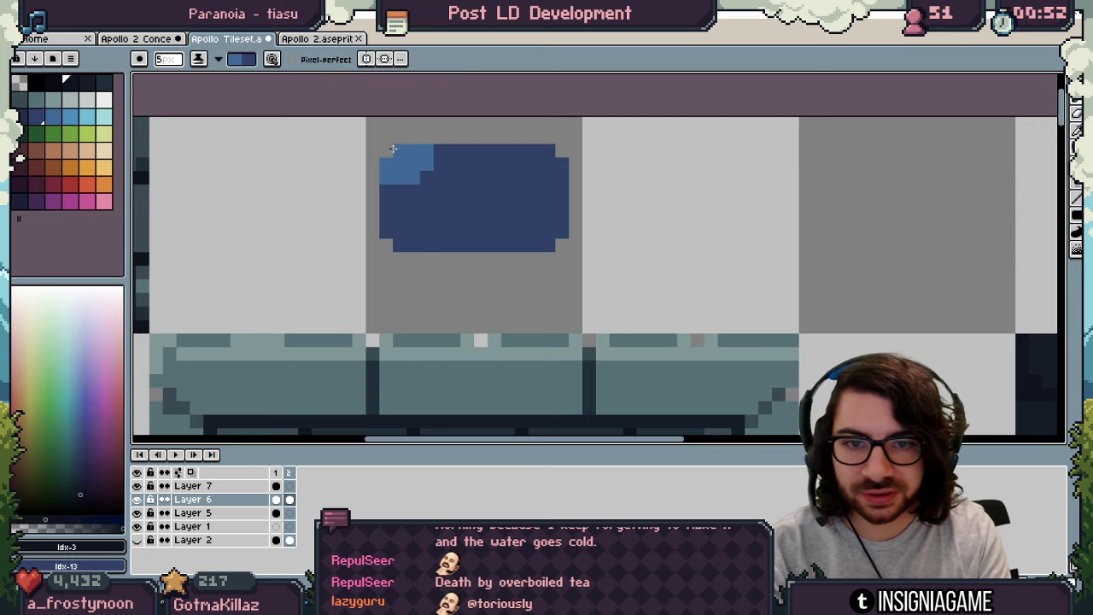
left_click_drag(393, 146, 563, 151)
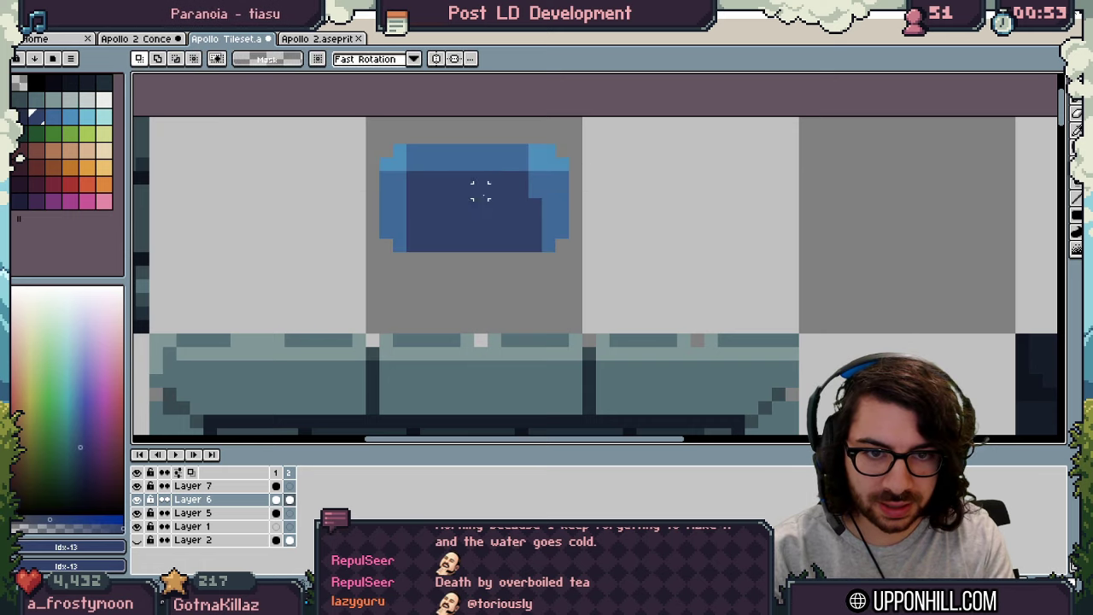
key("b")
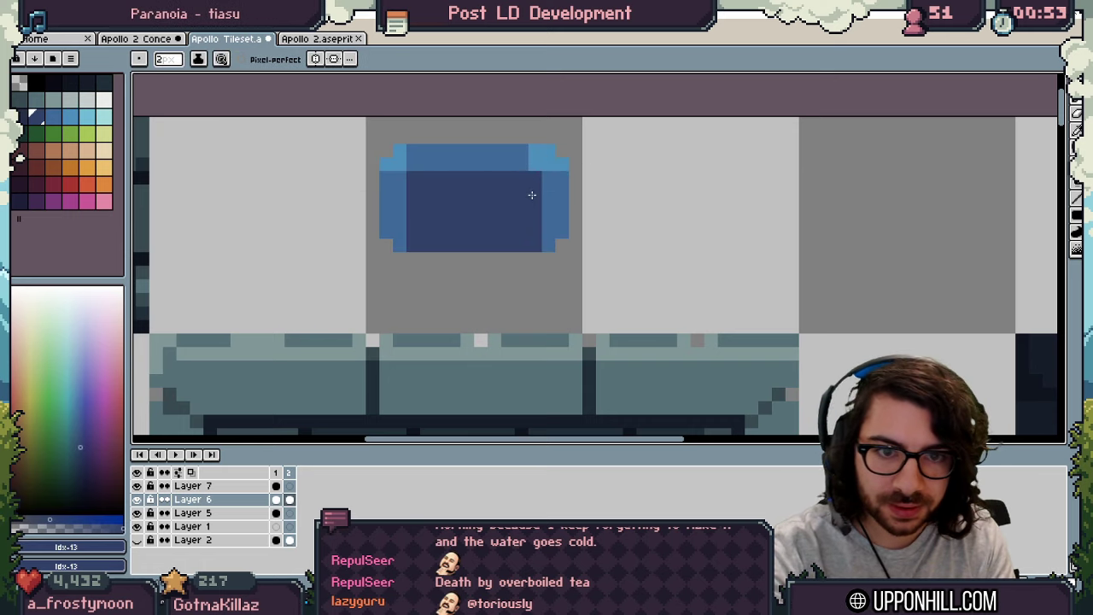
Step: Draw a 1 px line in palette colour Idx-15 along the front edge below the sample brick's top face
left_click(400, 164, "alt")
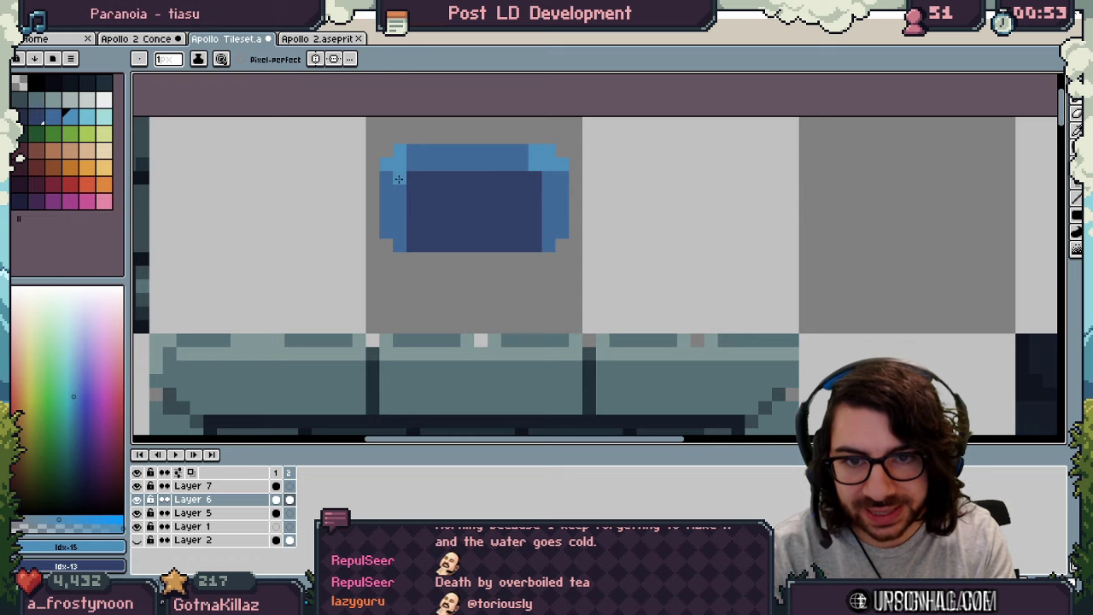
left_click_drag(439, 178, 534, 178)
left_click(523, 161, "alt")
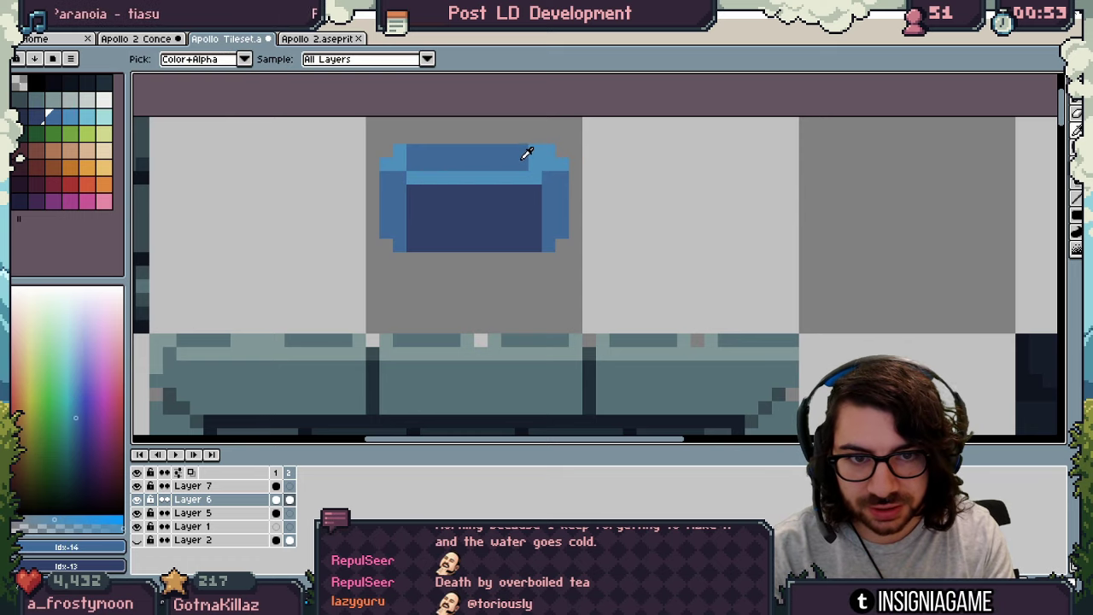
key("z")
scroll(514, 169, "down", 3)
scroll(512, 161, "up", 1)
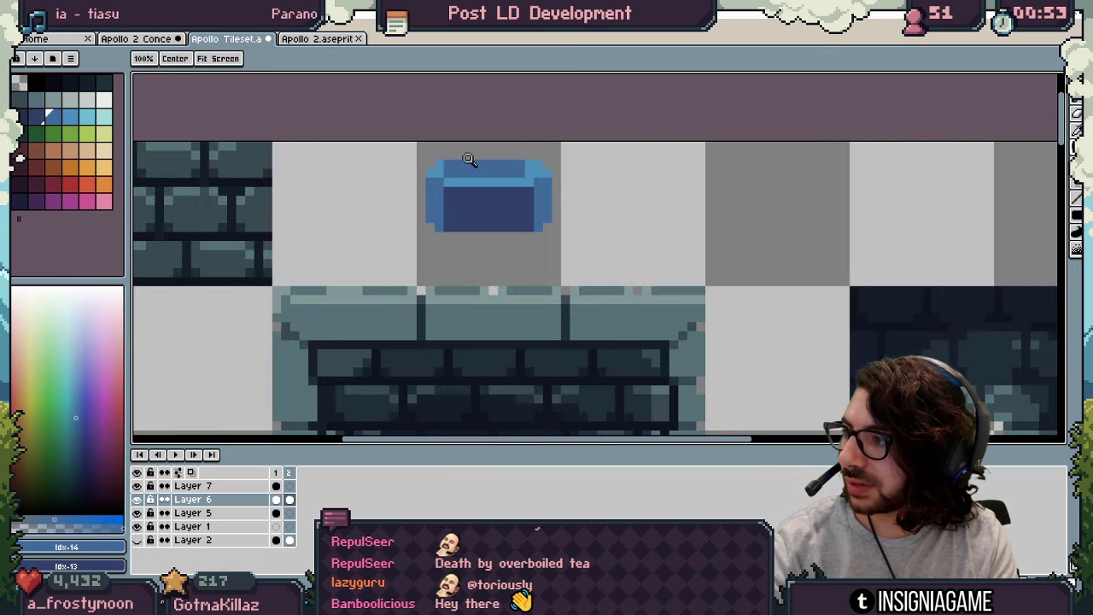
scroll(493, 176, "up", 1)
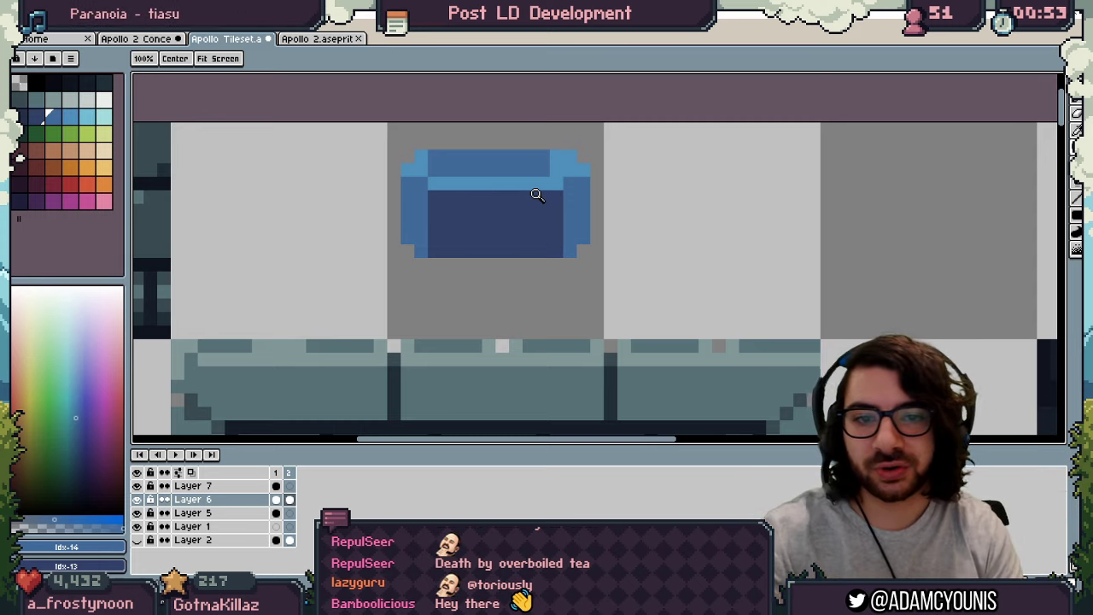
Step: Add Idx-16 highlight pixels to the sample brick's upper corners and to both ends of its front edge
left_click(462, 182)
left_click(449, 183, "alt")
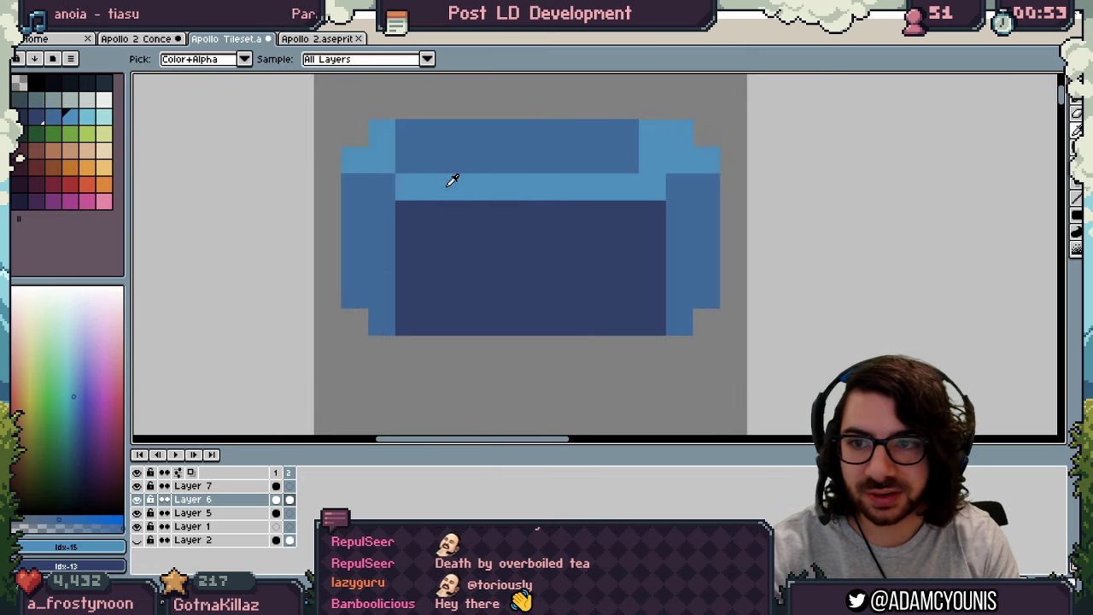
left_click(88, 118)
key("b")
left_click(382, 162)
left_click_drag(405, 179, 433, 183)
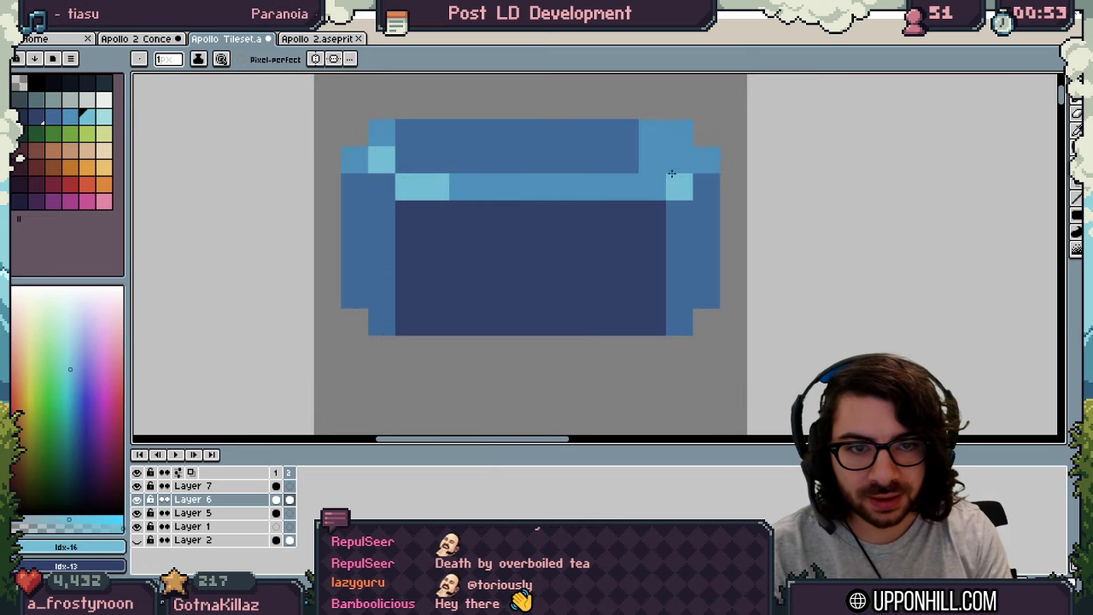
left_click(645, 184)
left_click(678, 162)
key("z")
middle_click_drag(607, 154, 592, 153)
scroll(491, 168, "down", 5)
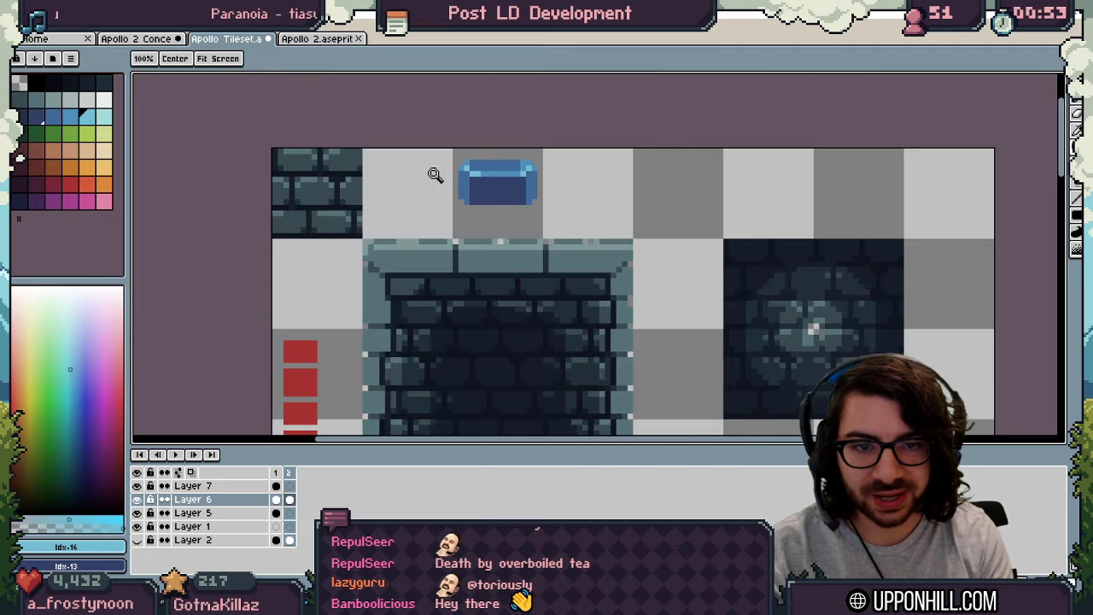
middle_click_drag(470, 166, 445, 169)
scroll(450, 165, "down", 1)
scroll(463, 157, "up", 3)
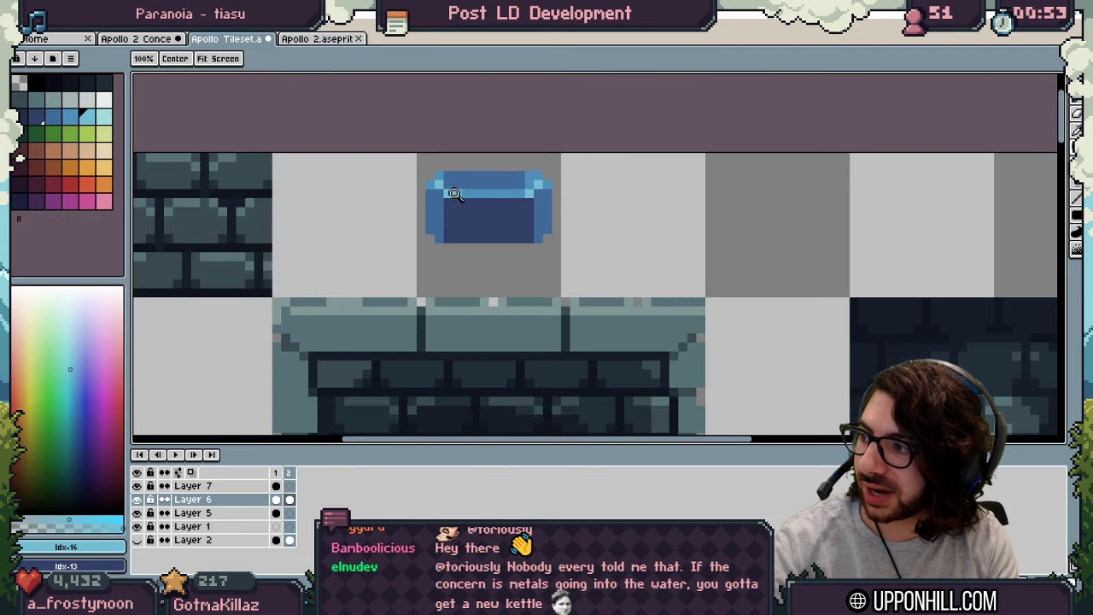
scroll(486, 179, "up", 1)
Step: Place one brightest highlight pixel in palette colour Idx-17 at each end of the sample brick's front edge
key("i")
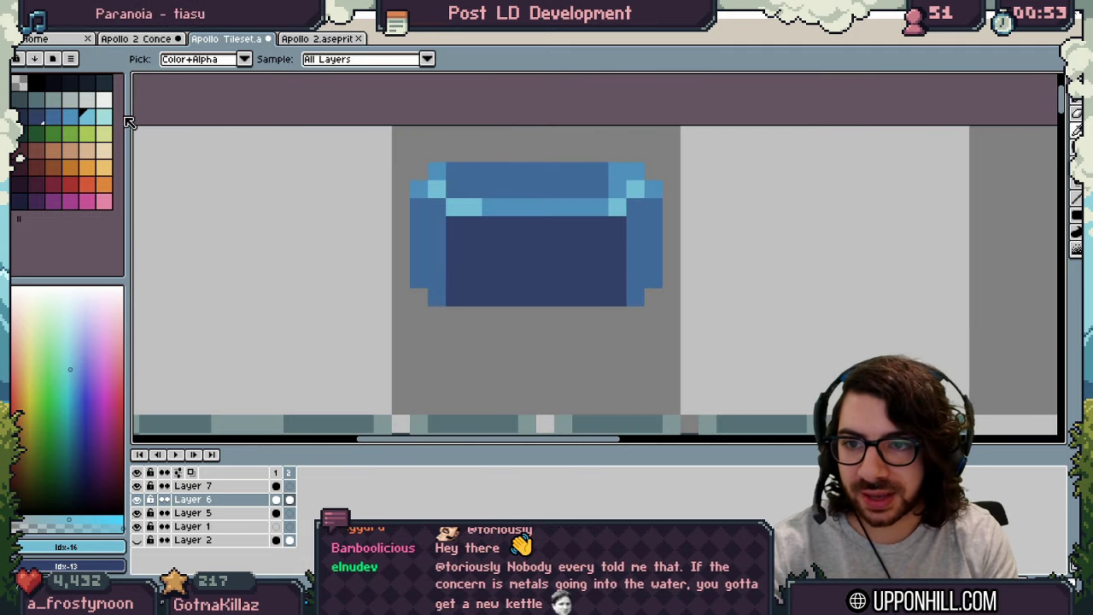
left_click(104, 117)
key("b")
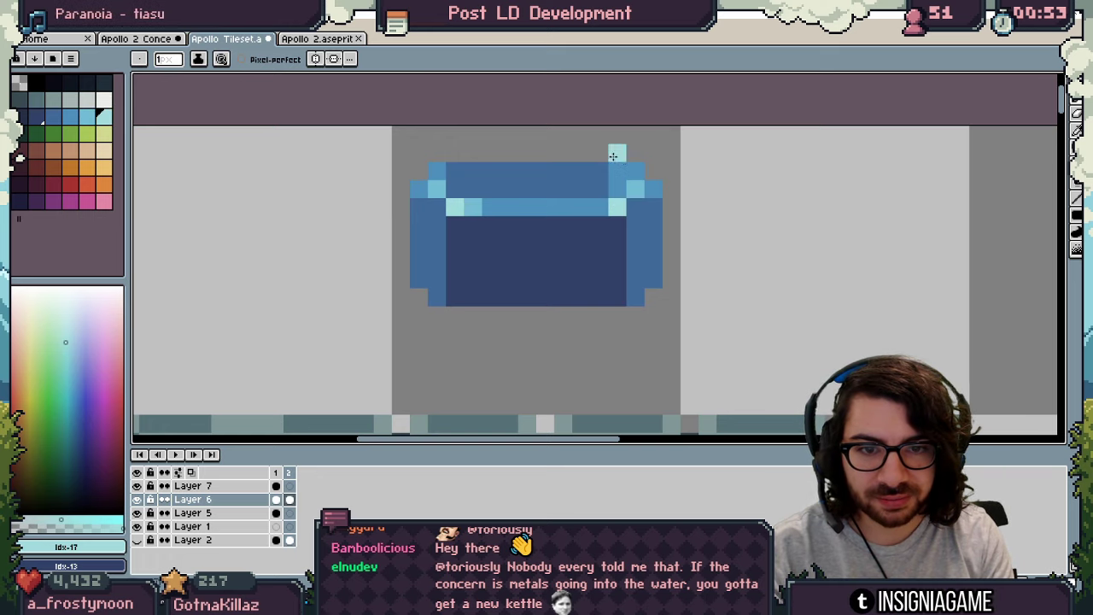
key("z")
scroll(512, 197, "down", 2)
scroll(544, 221, "up", 2)
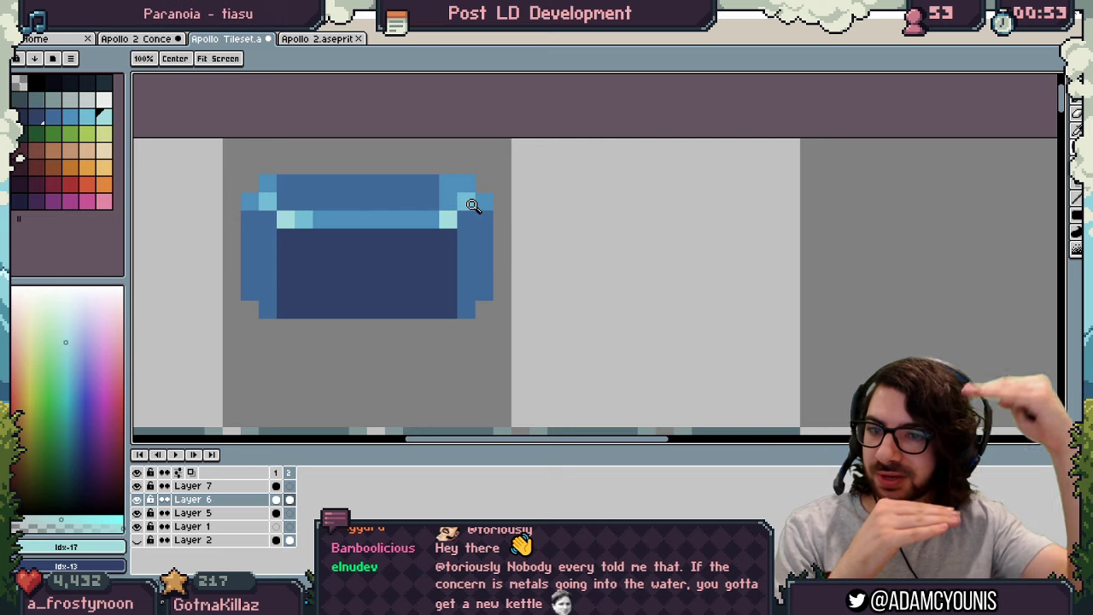
key("i")
left_click(334, 283)
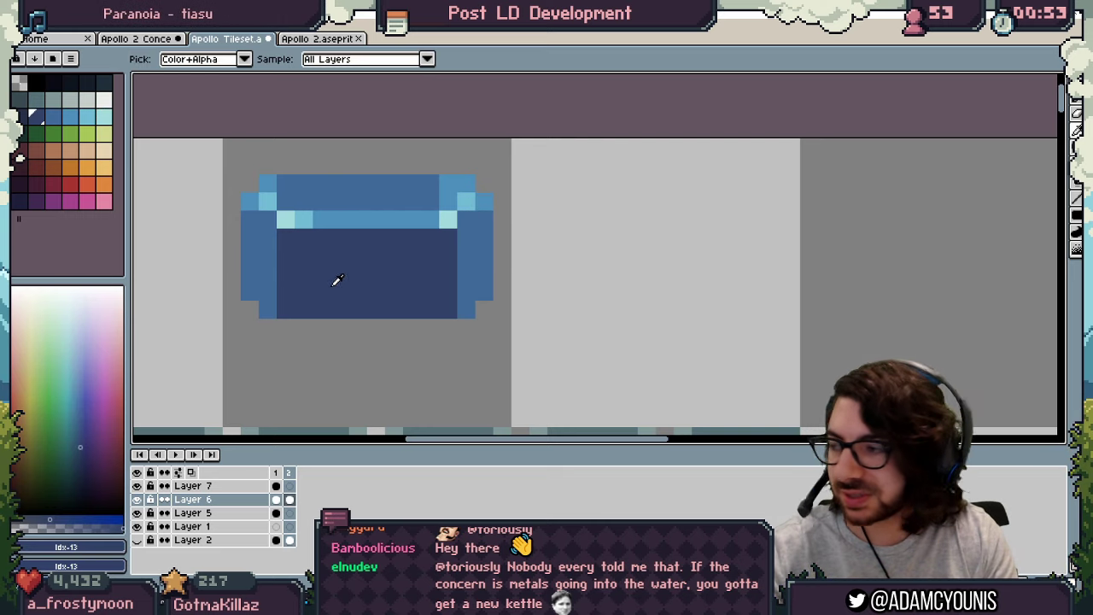
key("z")
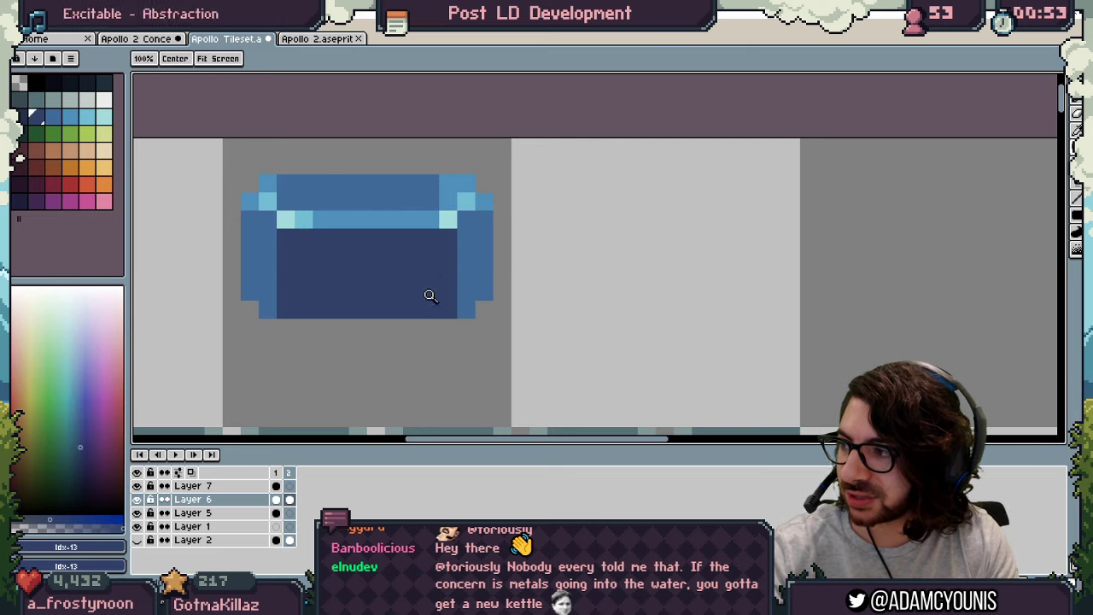
key("b")
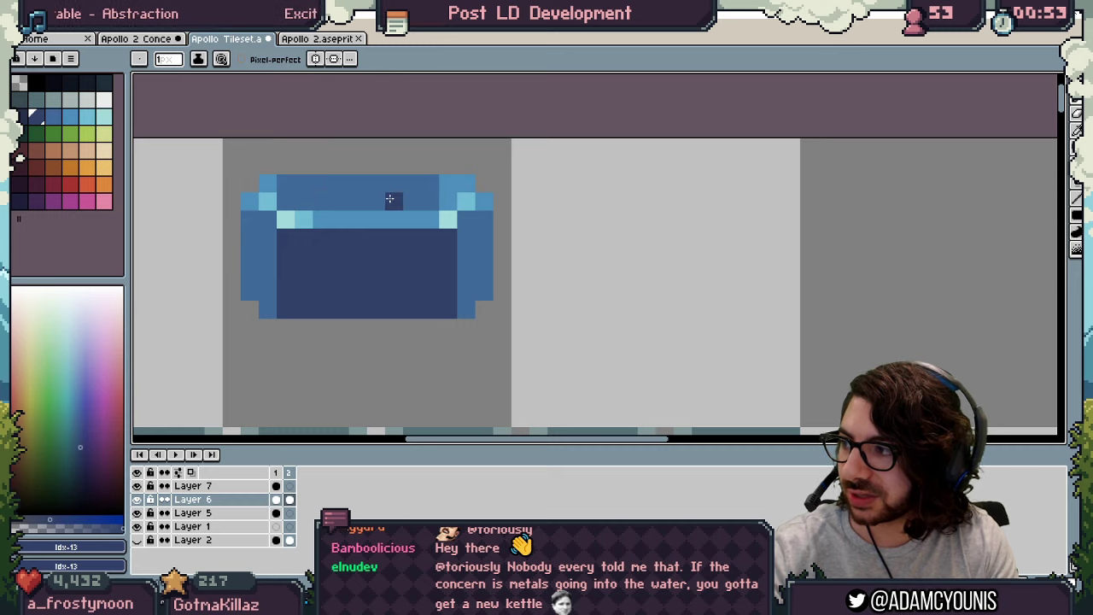
left_click(453, 196, "alt")
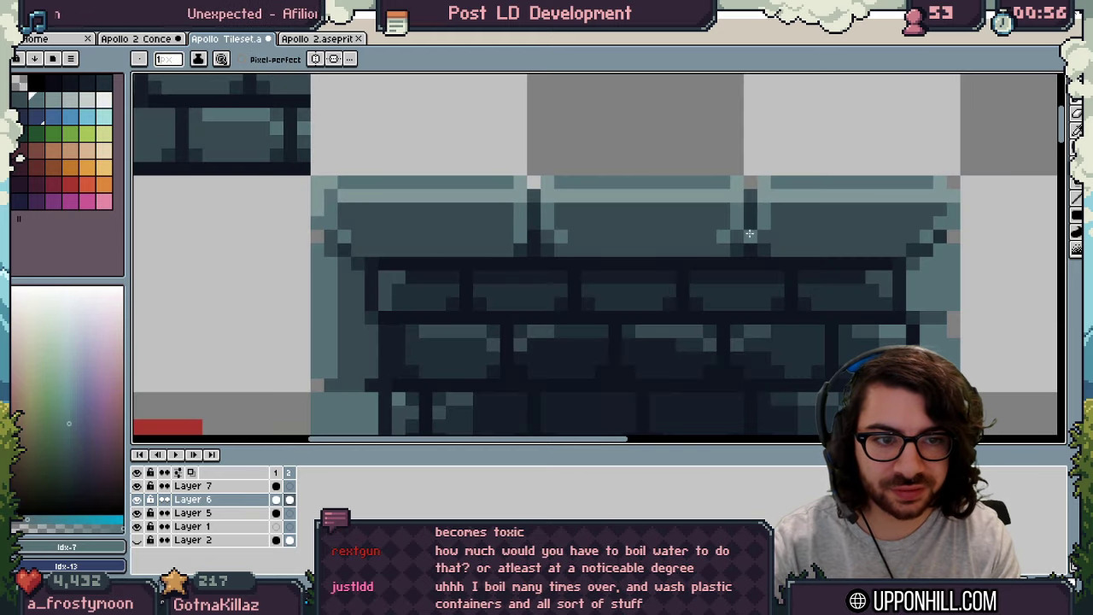
Step: Paint a rounded dark blue blob about 10 px wide in palette colour Idx-12 in the empty space above the wall's top border
middle_click_drag(731, 212, 568, 229)
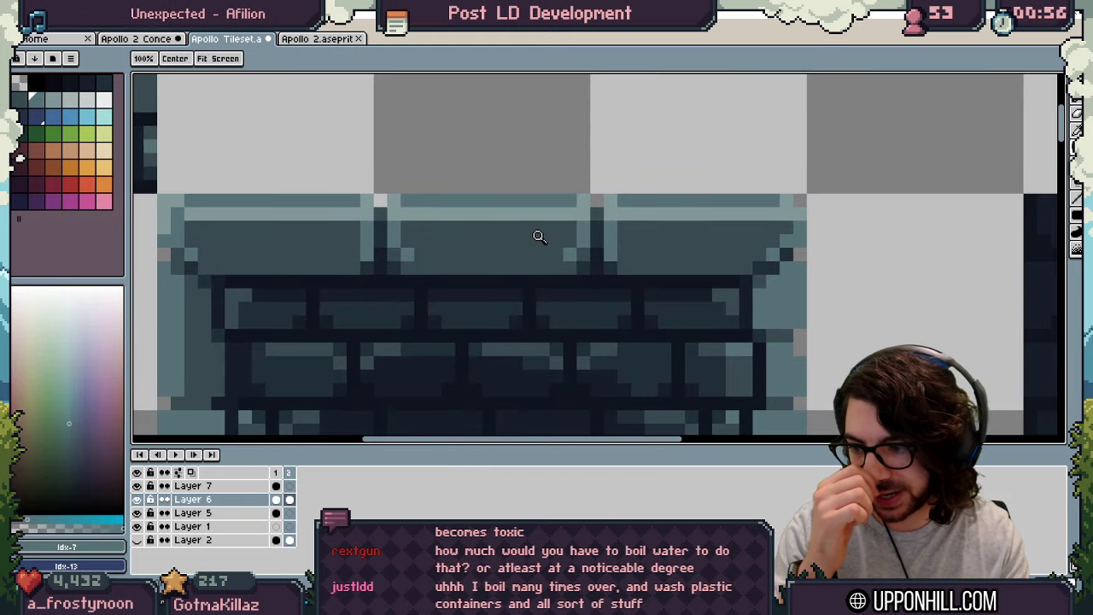
middle_click_drag(612, 182, 546, 310)
left_click(88, 115)
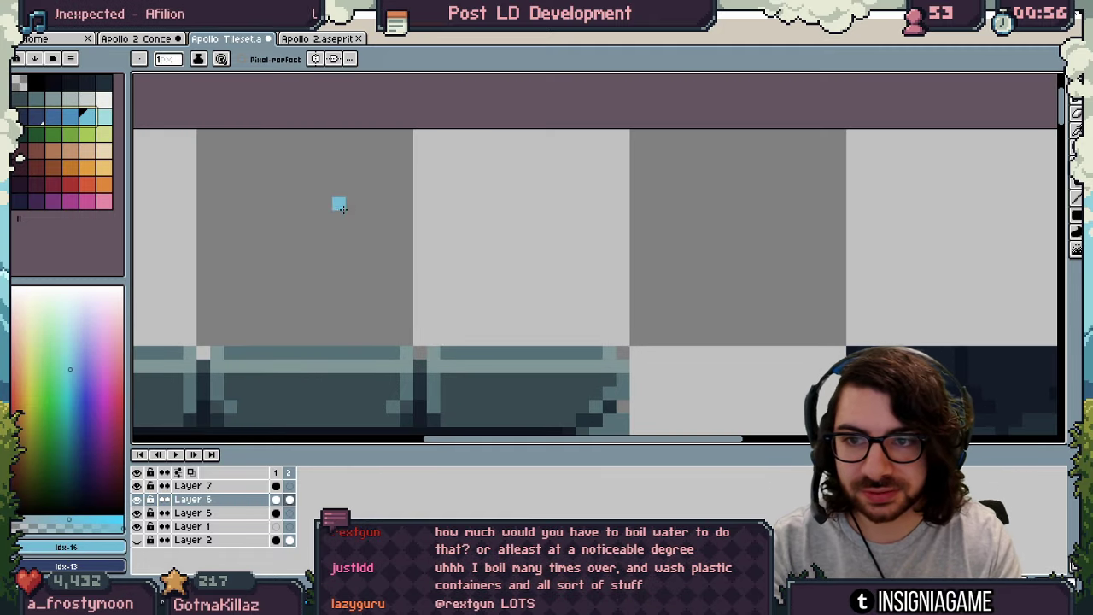
left_click(21, 117)
key("plus")
key("plus")
key("plus")
key("plus")
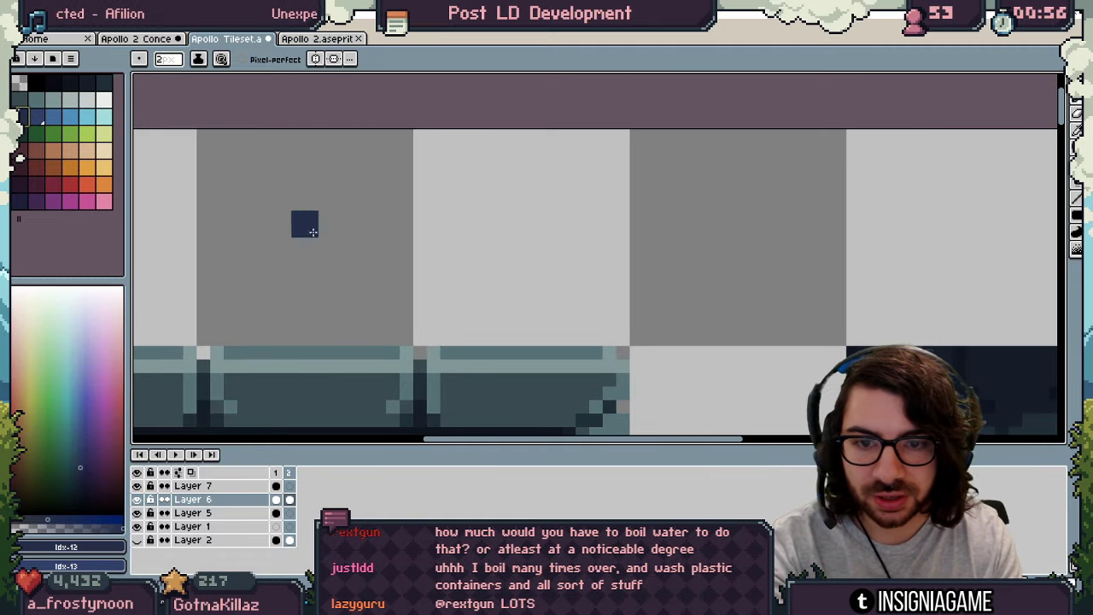
left_click_drag(351, 229, 325, 215)
key("plus")
key("plus")
key("plus")
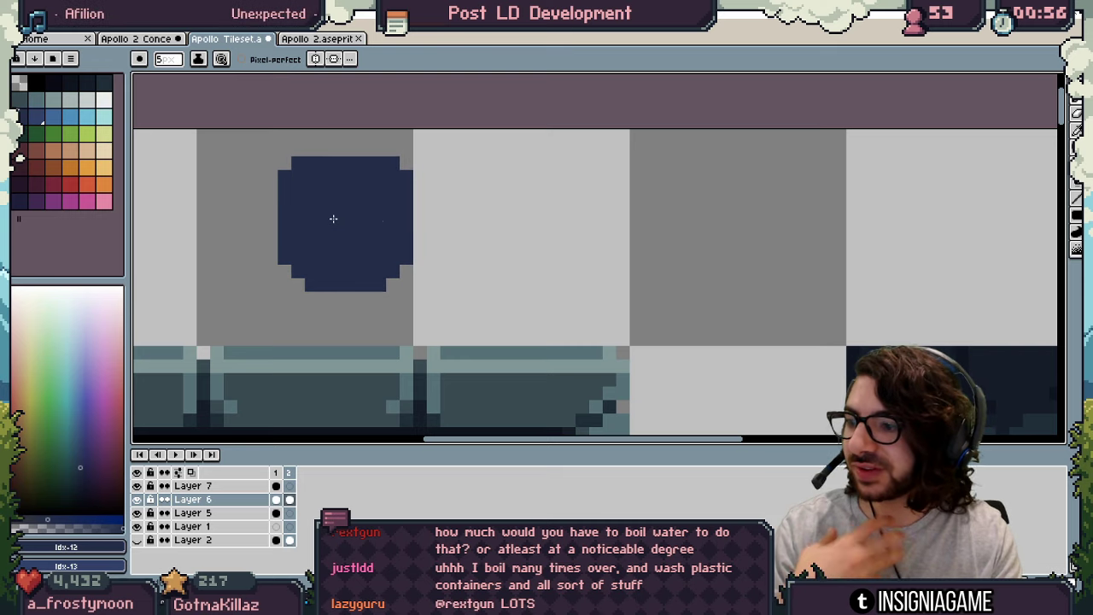
Step: Shade the blob's middle with a 5 px brush in palette colour Idx-13 and its centre in the brighter Idx-14
left_click(52, 115)
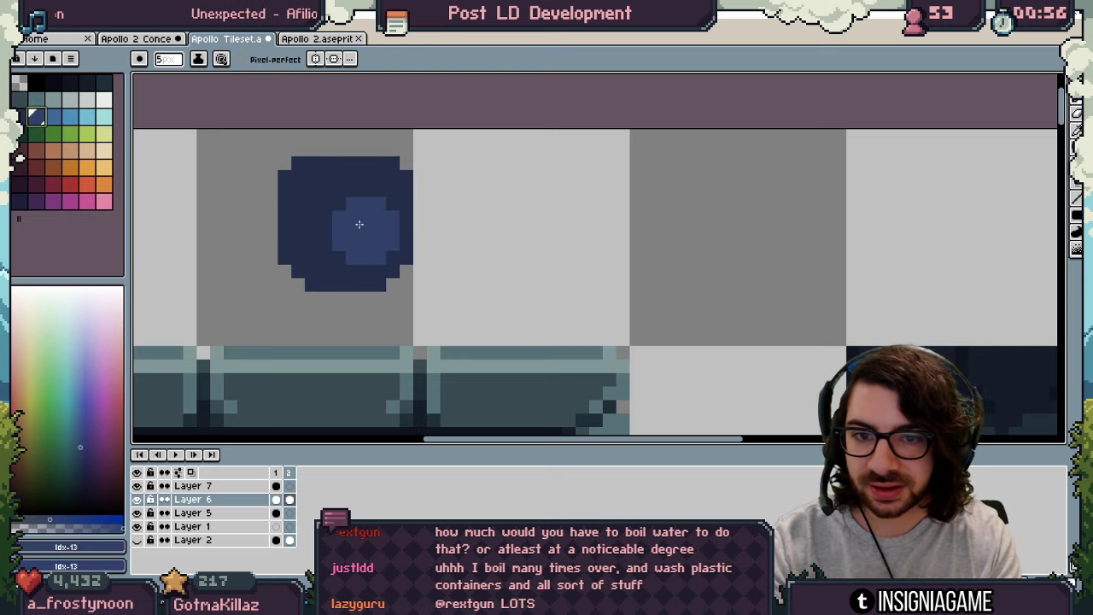
left_click(345, 224)
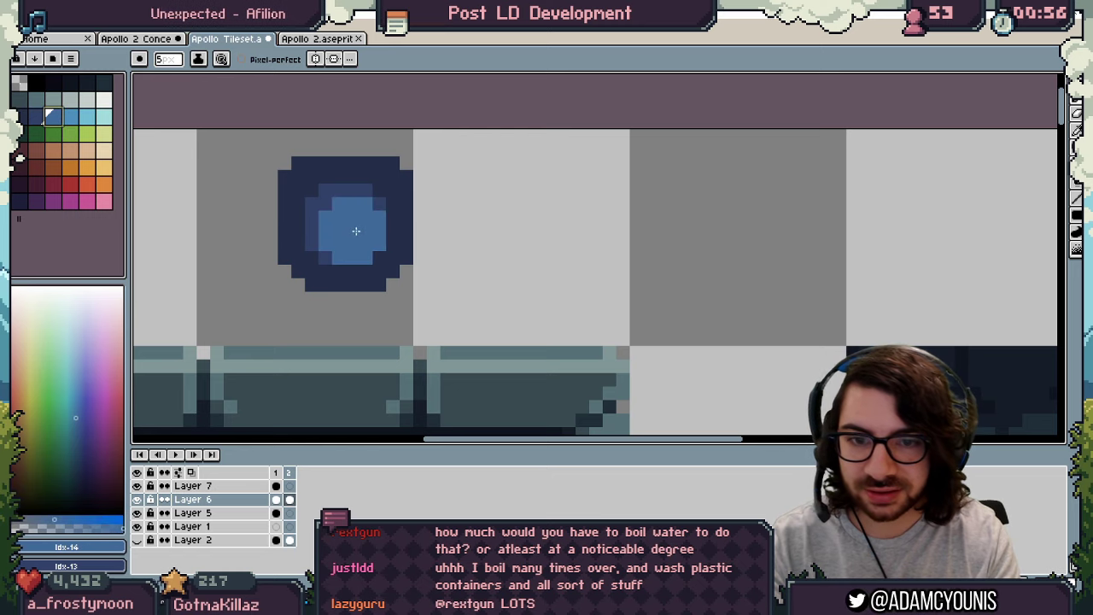
key("minus")
key("minus")
key("minus")
left_click_drag(354, 226, 269, 249)
Step: Try darkening the highlighted edges on both sides of the top border's first joint with palette colour Idx-5, and undo it
key("z")
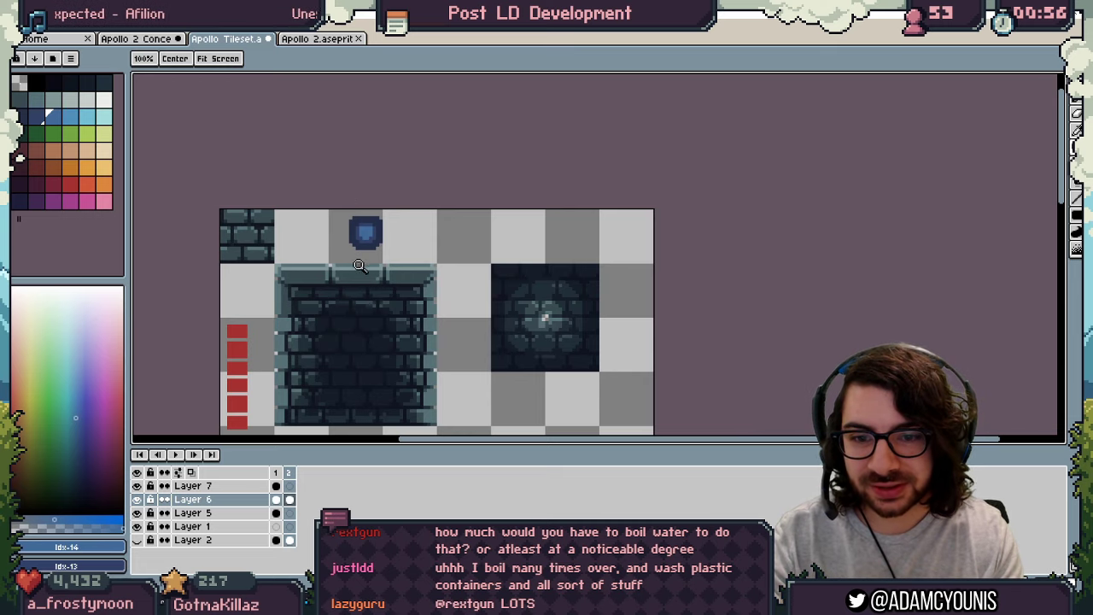
scroll(358, 266, "up", 4)
key("i")
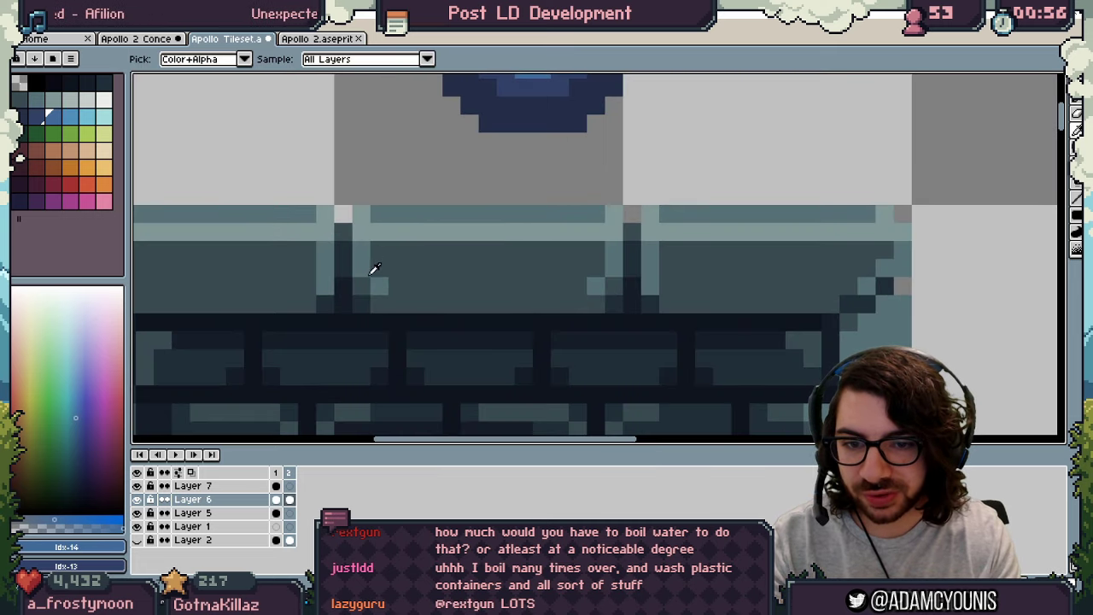
left_click(351, 272)
key("b")
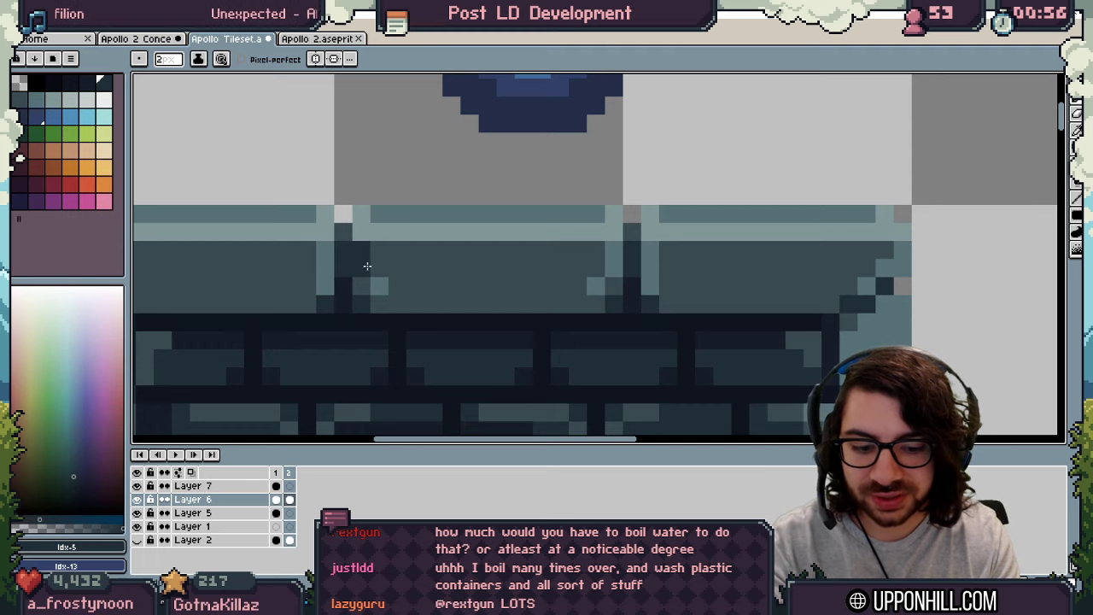
key("minus")
left_click_drag(362, 253, 362, 287)
left_click_drag(326, 252, 328, 289)
key("z")
scroll(441, 242, "down", 4)
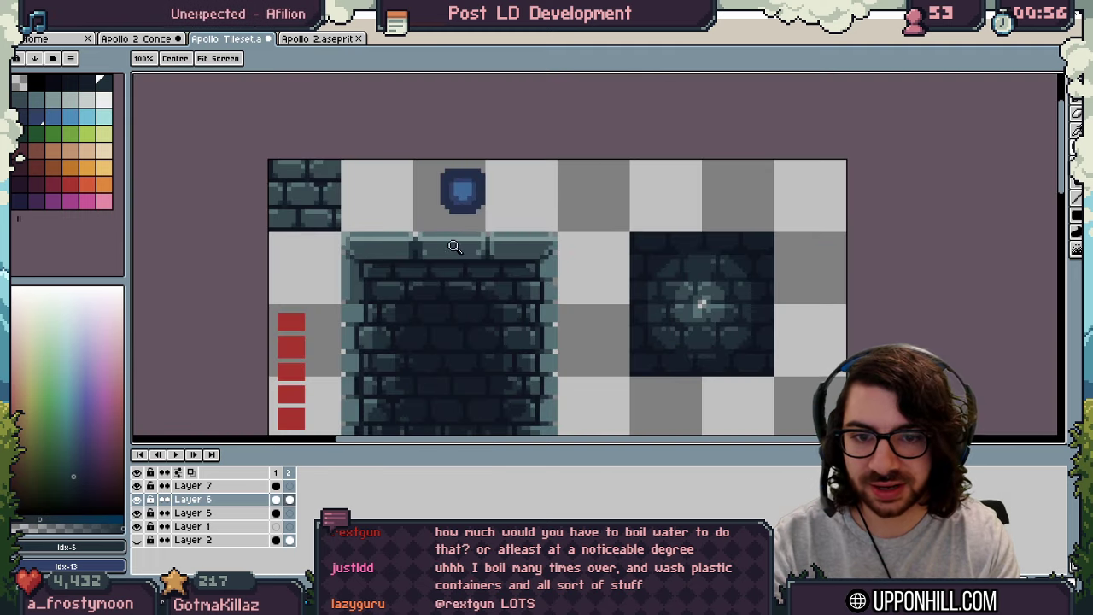
scroll(422, 251, "up", 1)
key("ctrl+z")
key("ctrl+z")
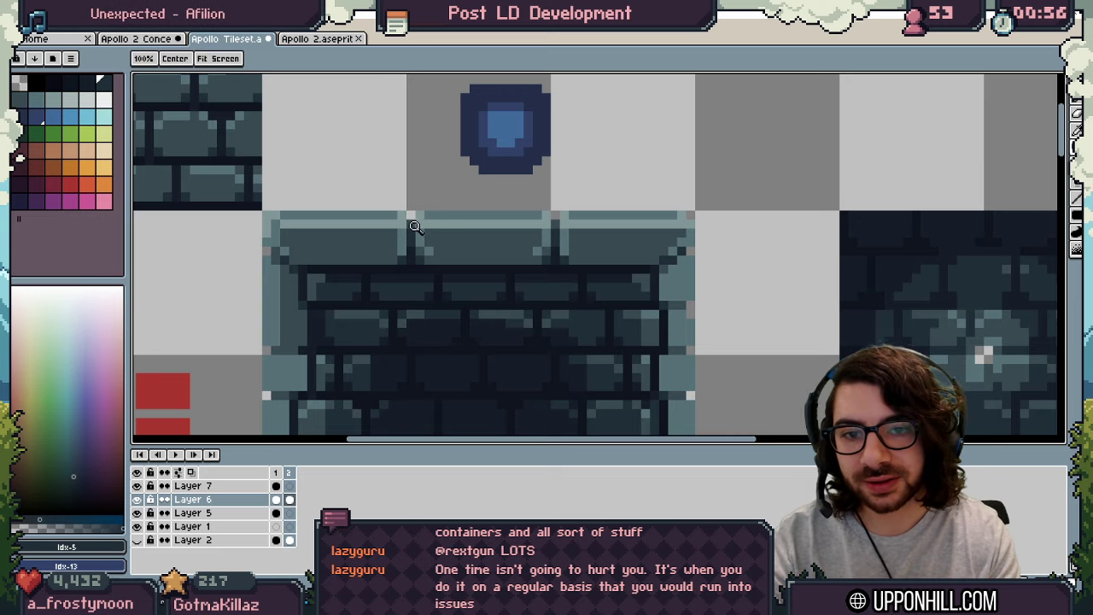
Step: Repaint the vertical shading bands of the left border's uppermost brick in palette colours Idx-7 and Idx-6 with a 1 px brush
scroll(416, 229, "up", 4)
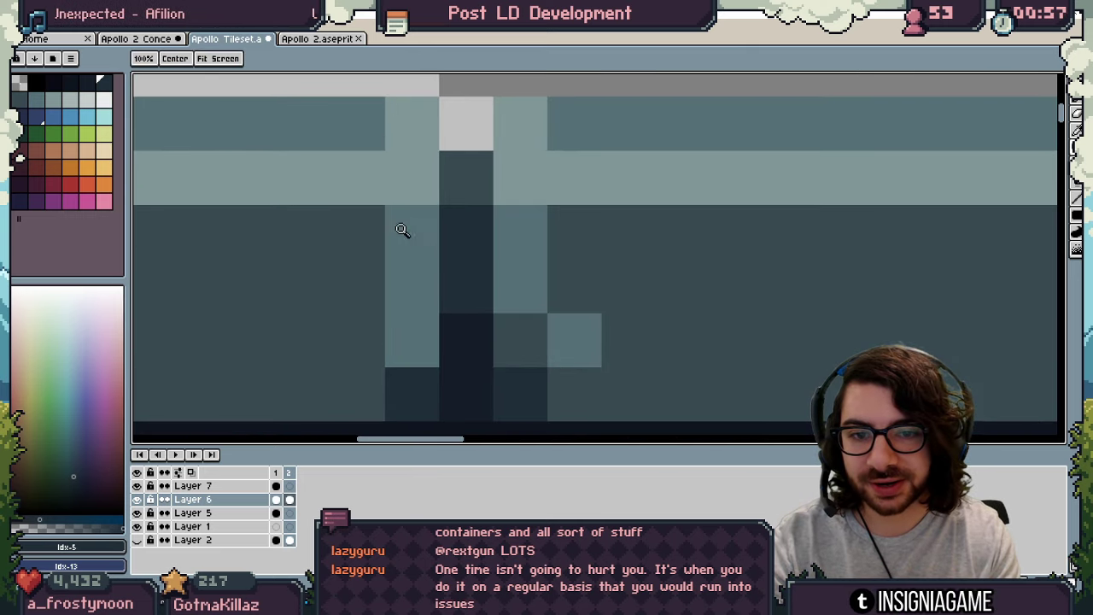
scroll(403, 231, "down", 3)
scroll(402, 229, "up", 1)
scroll(401, 229, "down", 2)
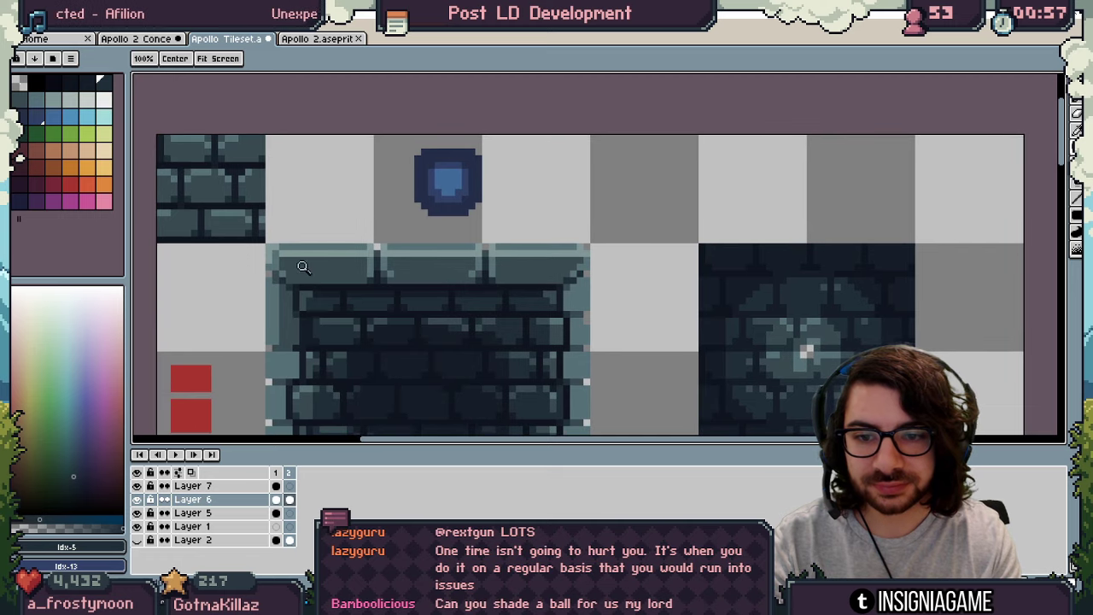
scroll(368, 277, "up", 3)
left_click(364, 269, "alt")
left_click_drag(320, 228, 320, 355)
left_click(339, 260, "alt")
left_click_drag(357, 246, 356, 373)
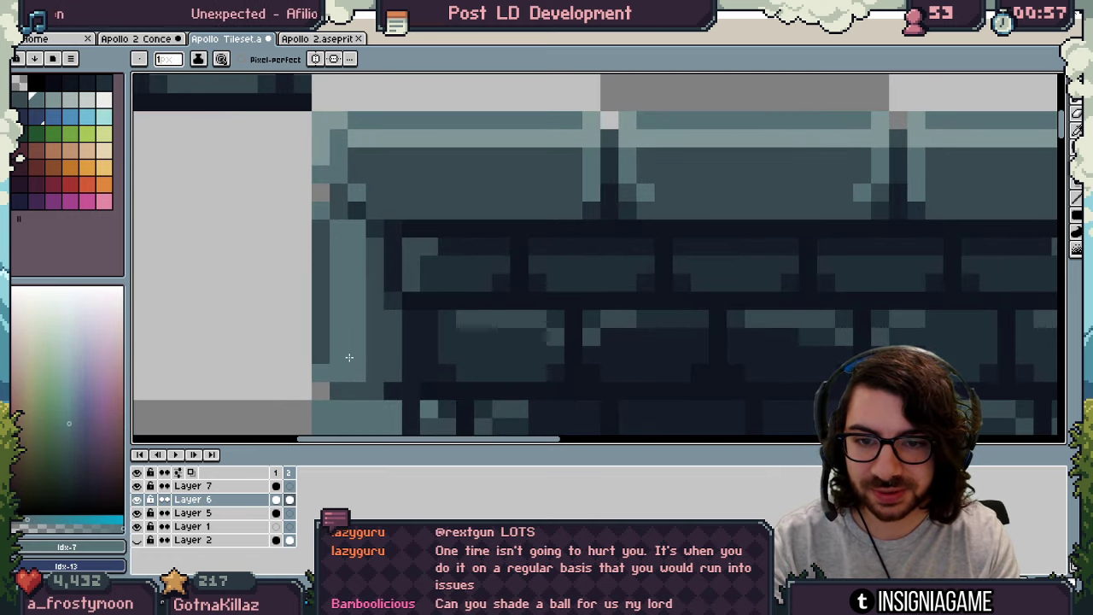
left_click(321, 282, "alt")
left_click_drag(339, 240, 339, 355)
key("z")
scroll(370, 263, "down", 3)
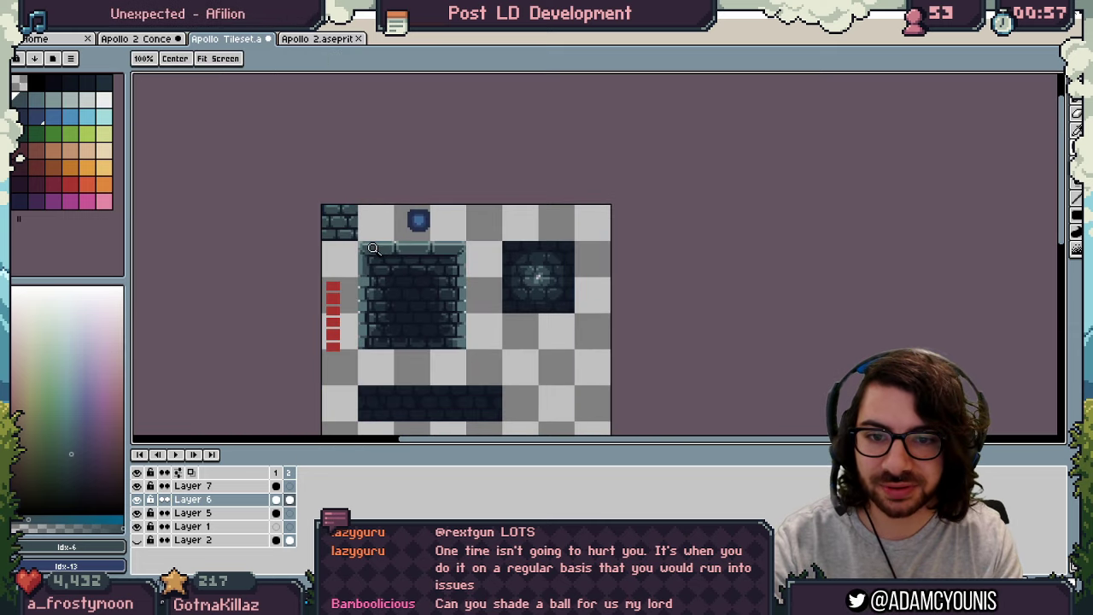
Step: Merge two left border bricks level with the uppermost red marker by painting over the joint between them in the bricks' own shades
scroll(373, 259, "up", 5)
scroll(412, 248, "down", 4)
middle_click_drag(422, 224, 418, 206)
scroll(410, 235, "up", 5)
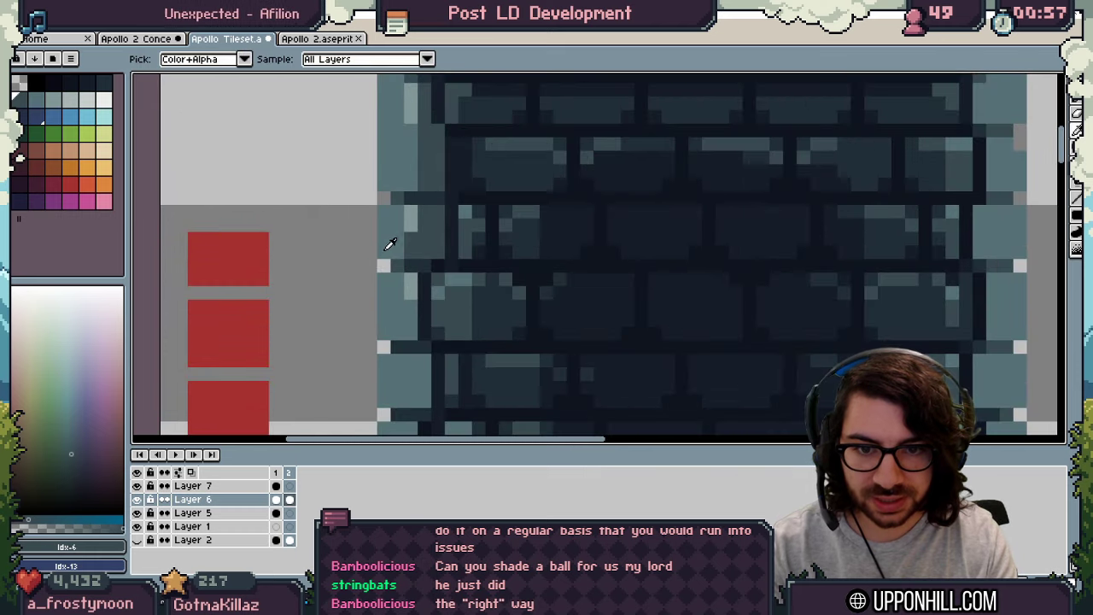
left_click(388, 247, "alt")
left_click(416, 249, "alt")
mouse_move(411, 261)
left_mouse_down()
mouse_move(411, 302)
mouse_move(451, 277)
left_mouse_up()
left_click(431, 312, "alt")
Step: Add a highlight in palette colour Idx-8 down the inner edge and across the upper corner of the merged left border brick
left_click(411, 213, "alt")
mouse_move(411, 236)
left_mouse_down()
mouse_move(410, 250)
mouse_move(417, 239)
left_mouse_up()
left_click(421, 212)
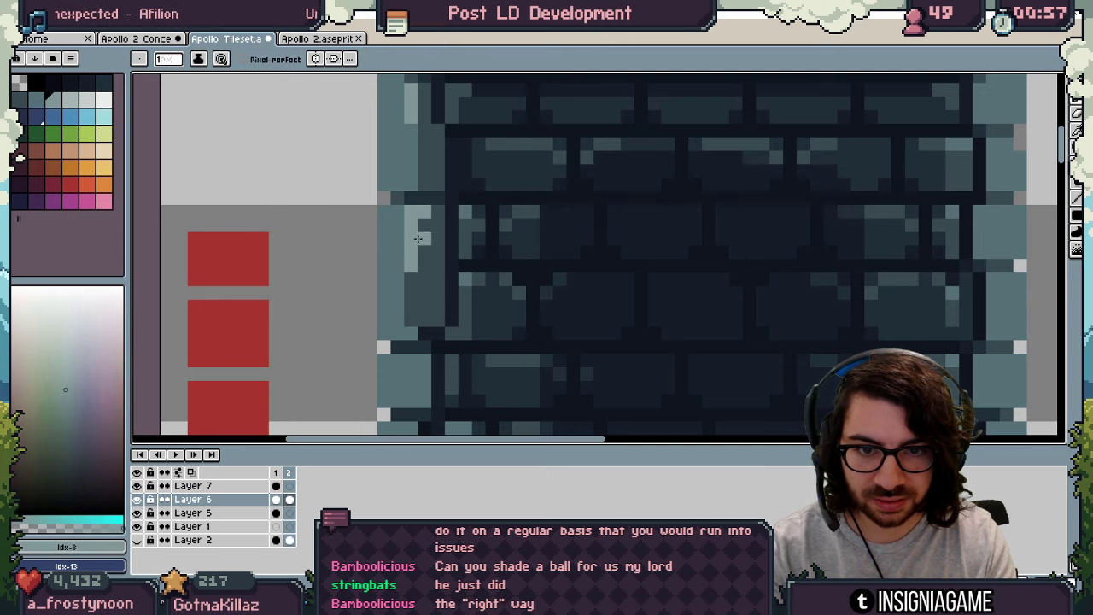
left_click(398, 211, "alt")
left_click(412, 217, "alt")
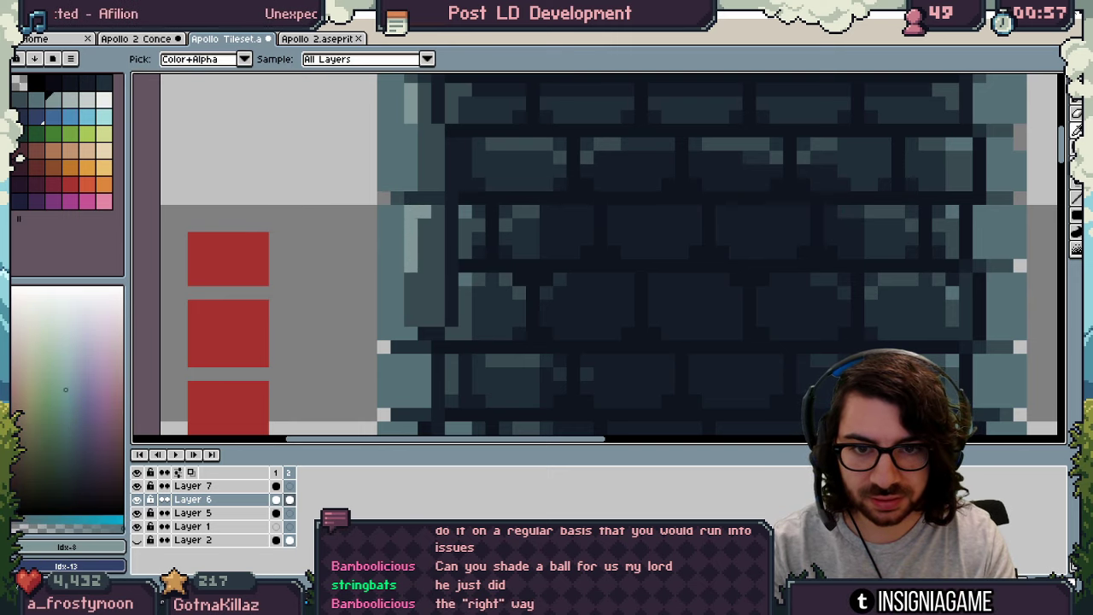
key("z")
scroll(407, 266, "down", 7)
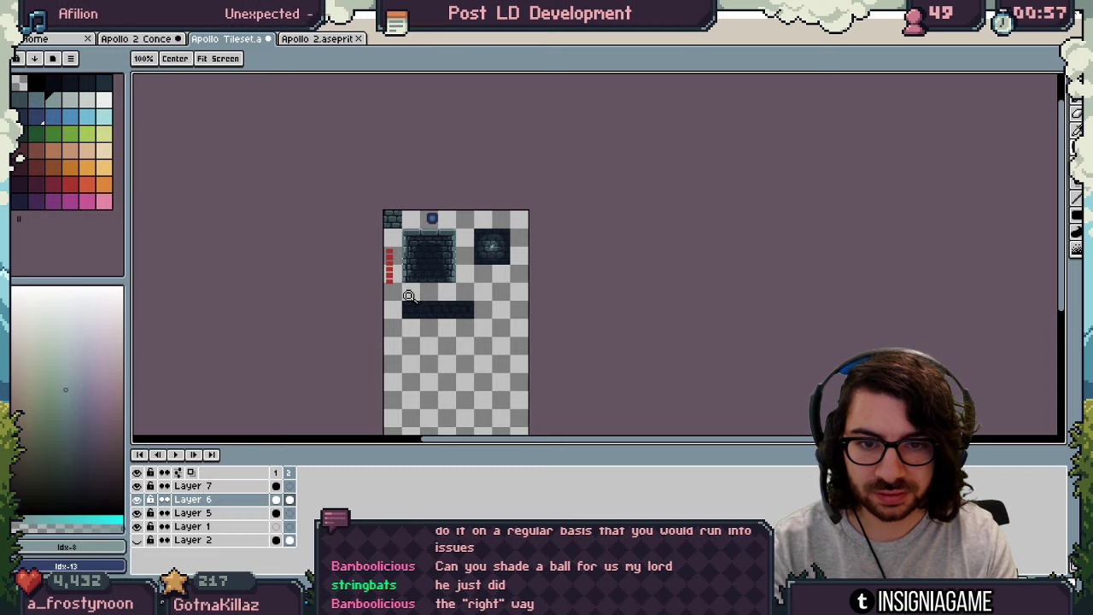
scroll(410, 295, "up", 4)
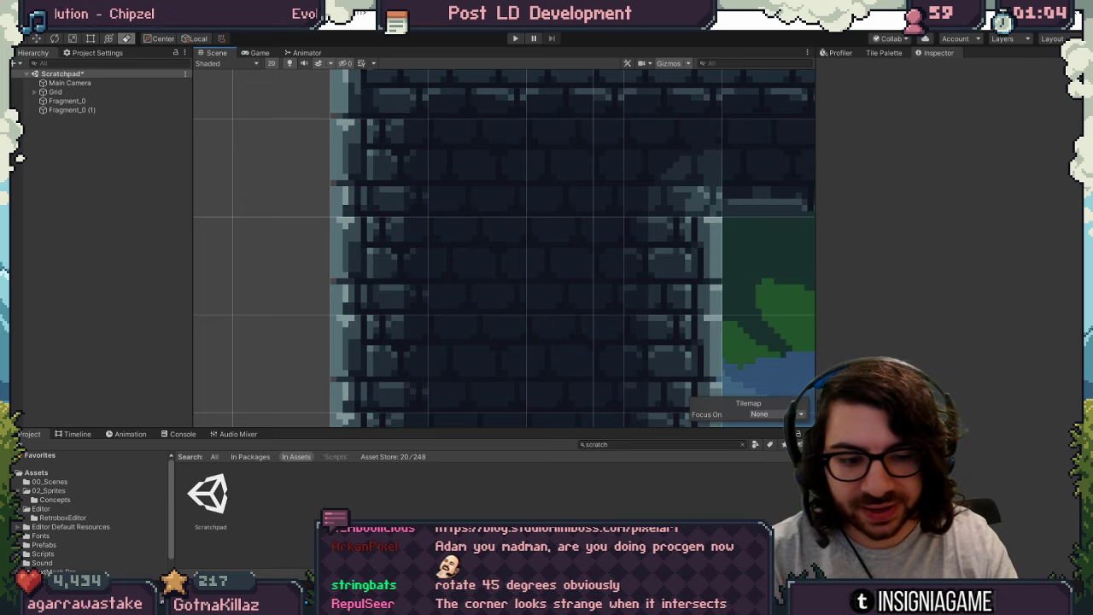
Step: Switch from Unity back to Aseprite and select the wall's bottom-left corner tile on Layer 6
key("alt+Tab")
left_click_drag(475, 258, 512, 251)
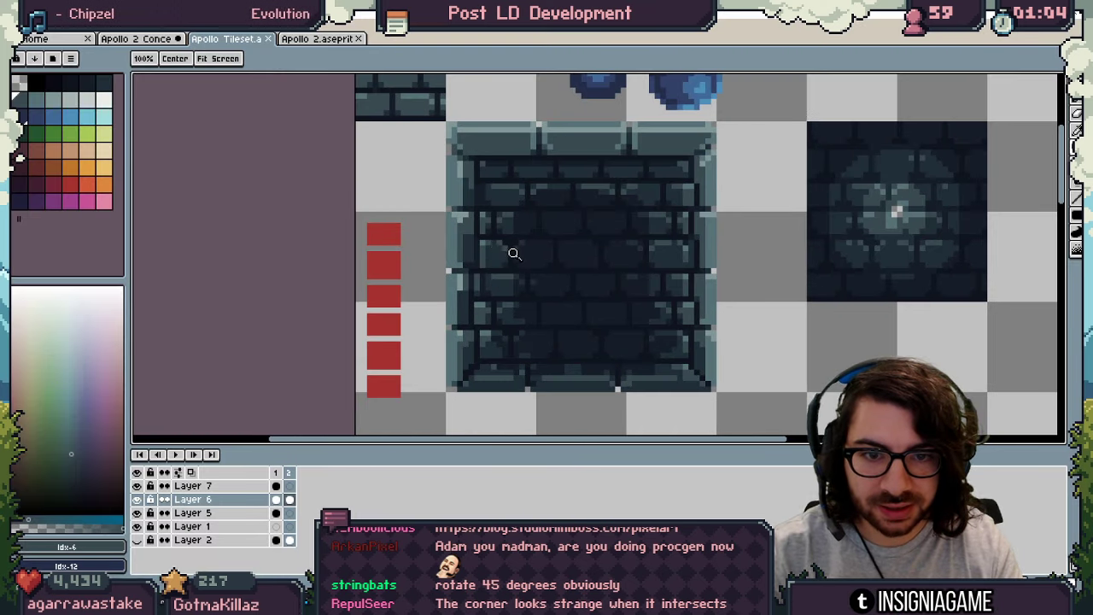
key("m")
left_click_drag(463, 344, 478, 359)
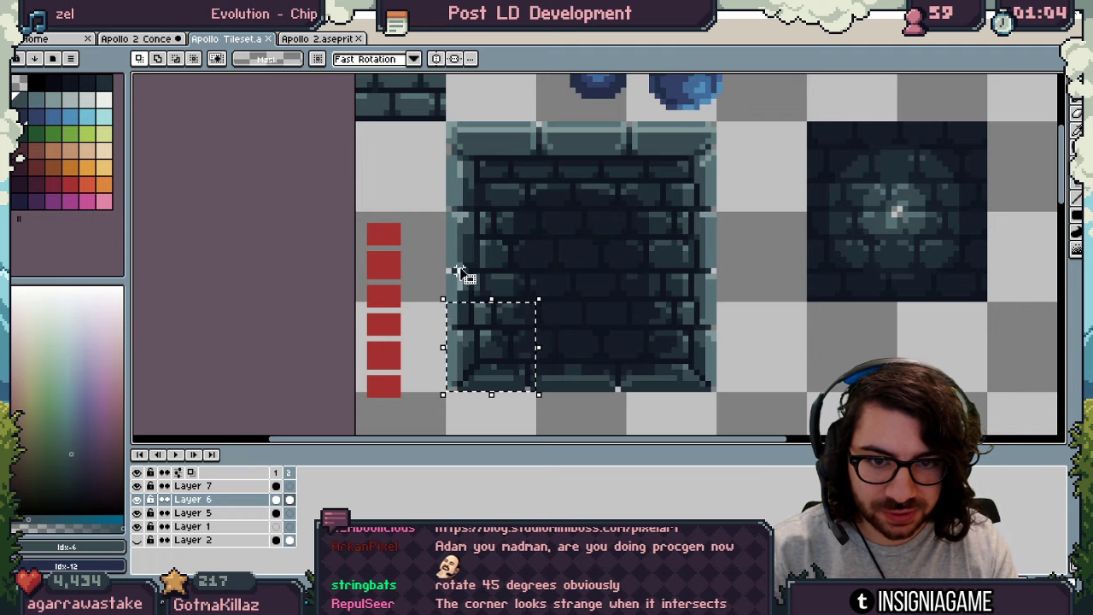
Step: Shift the brick seam upward on the left wall edge of the large block, within the middle-left tile
left_click_drag(454, 279, 500, 251)
double_click(455, 191)
left_click(460, 245)
key("z")
left_click(452, 251)
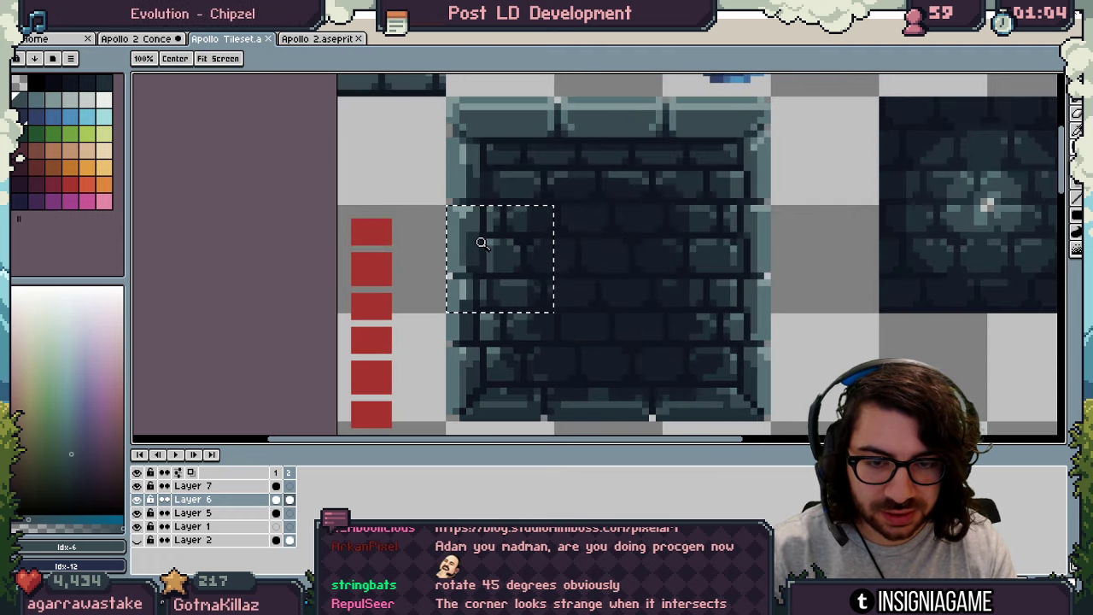
left_click(475, 245)
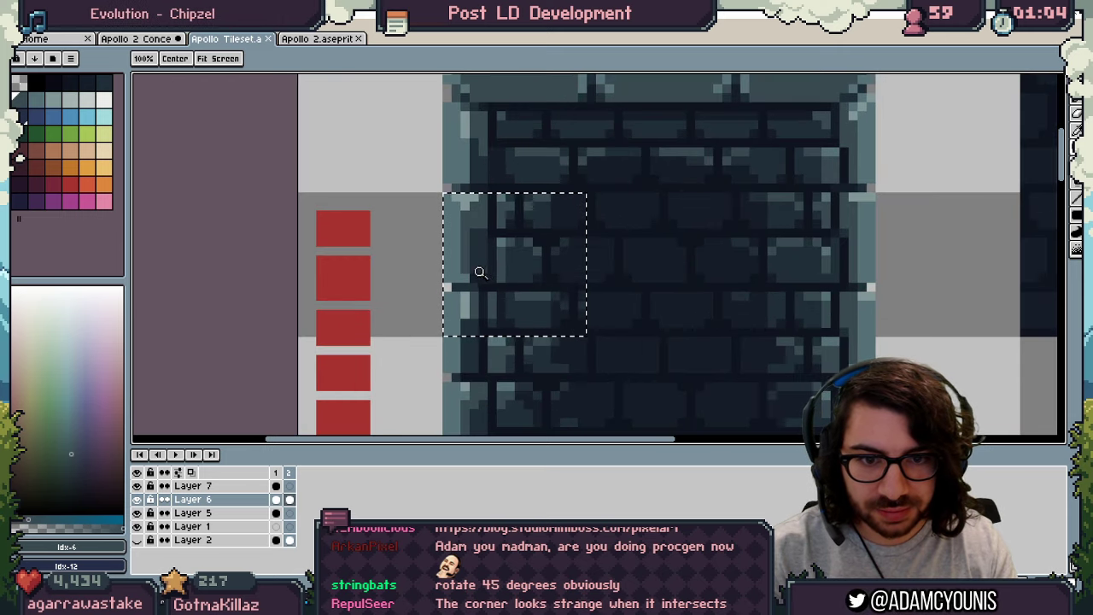
left_click(479, 270)
key("ctrl+d")
key("m")
left_click_drag(432, 308, 493, 269)
left_click(214, 605)
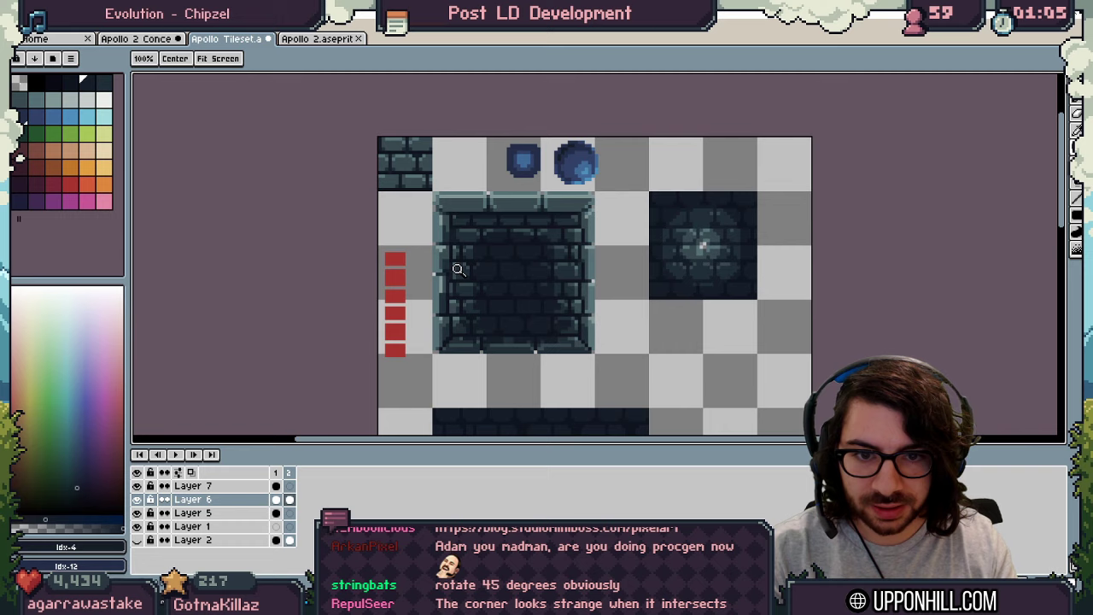
Step: Select the middle-left tile and check in the Unity scene how the left wall edge repeats in the tilemap
scroll(461, 270, "up", 1)
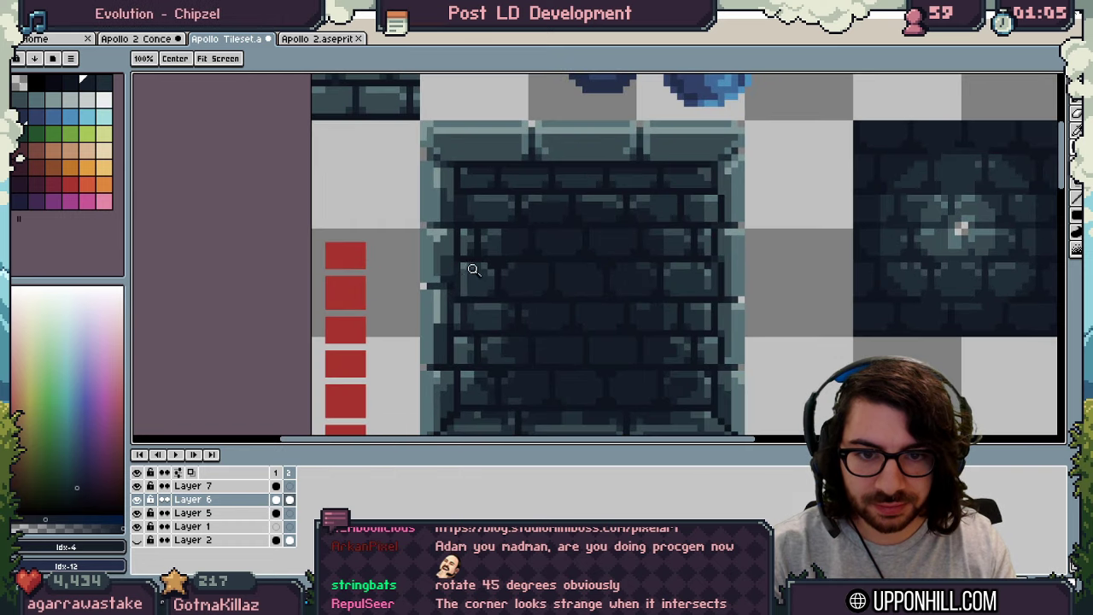
key("m")
double_click(437, 307)
key("z")
key("alt+Tab")
scroll(302, 188, "down", 5)
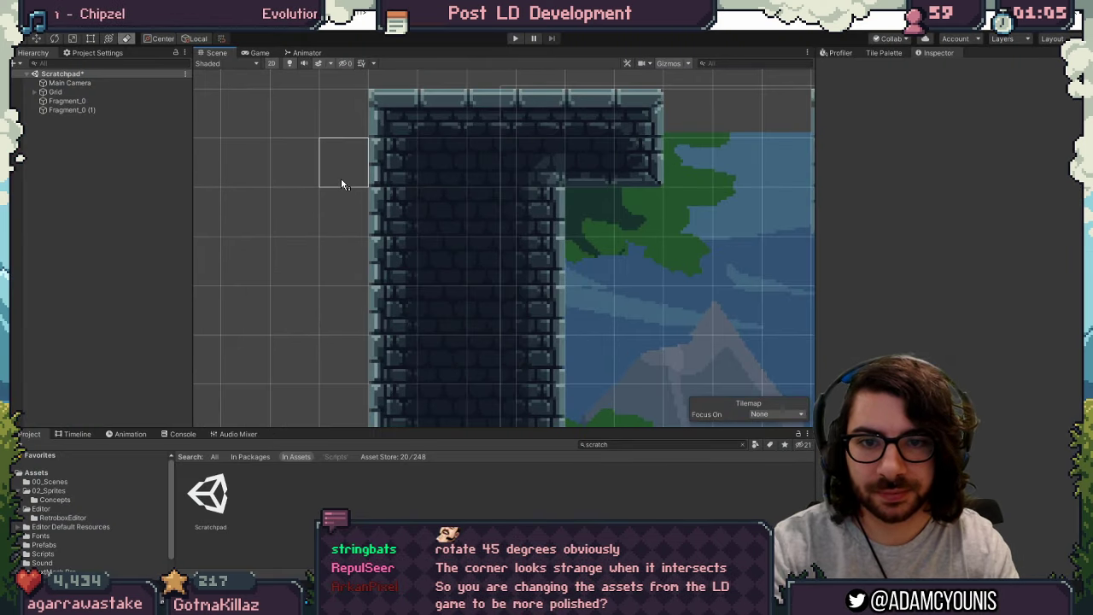
key("alt+Tab")
Step: Compare the block's wall edges in the Aseprite tileset with the walls shown in Unity's game view
left_click(603, 179, "alt")
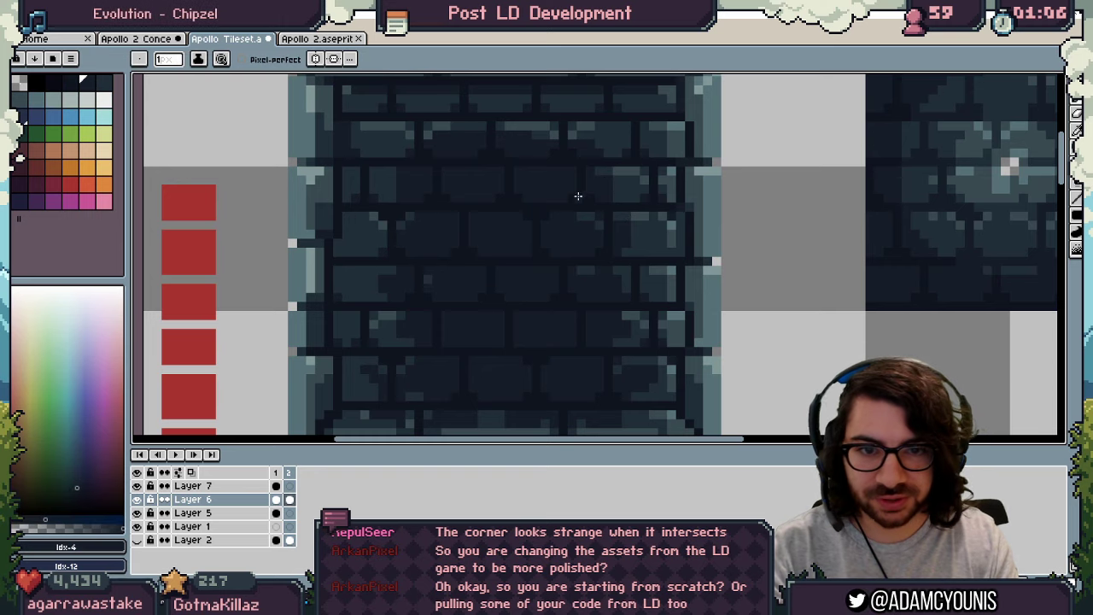
middle_click_drag(570, 196, 553, 214)
key("z")
scroll(510, 213, "down", 4)
scroll(513, 224, "up", 2)
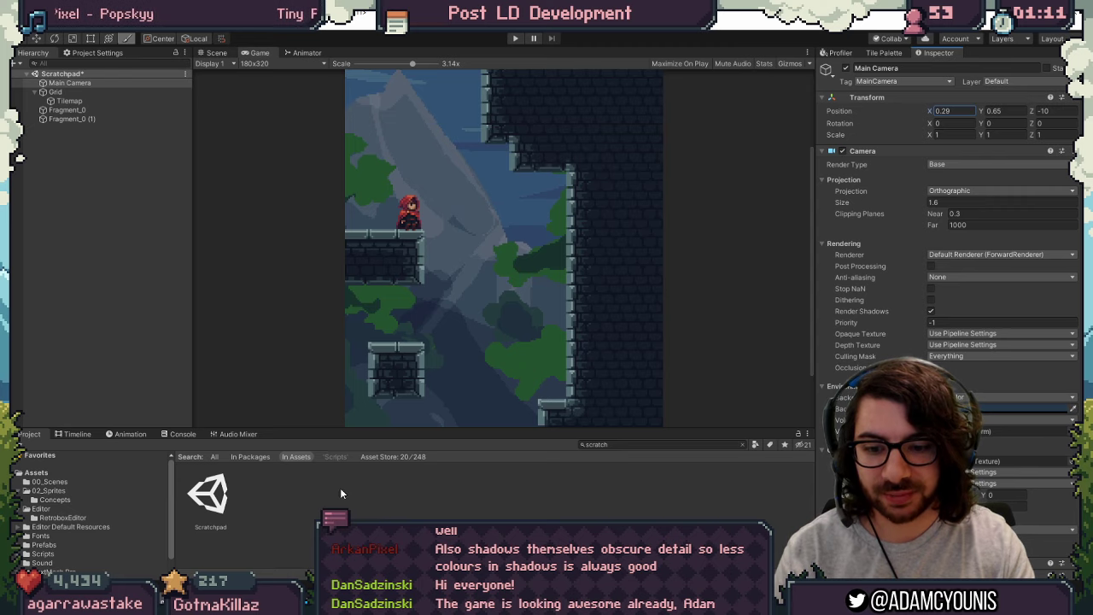
key("alt+Tab")
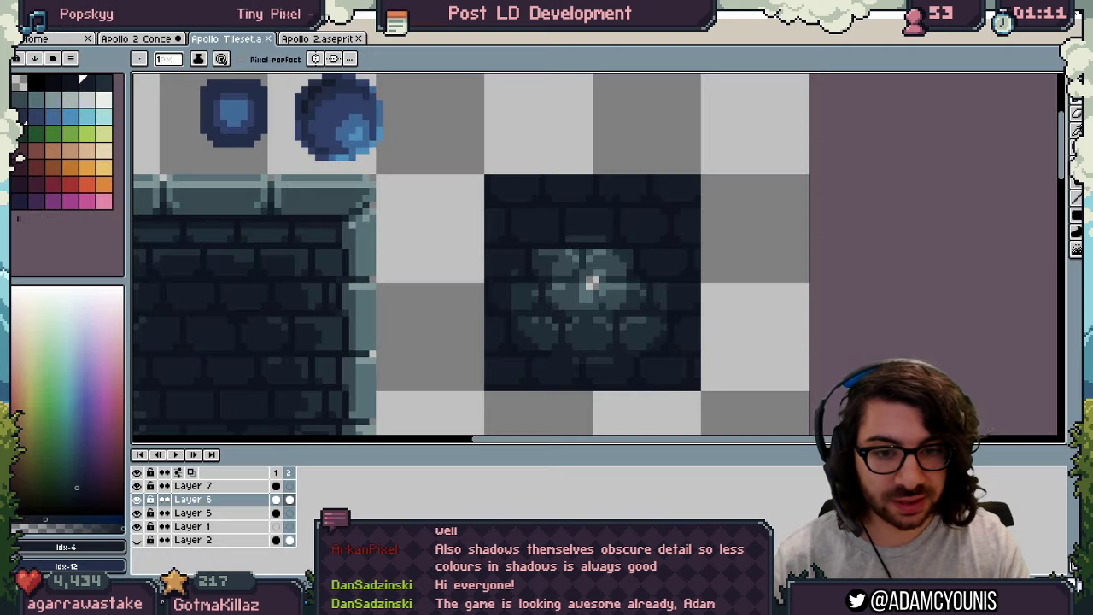
left_click_drag(358, 278, 491, 189)
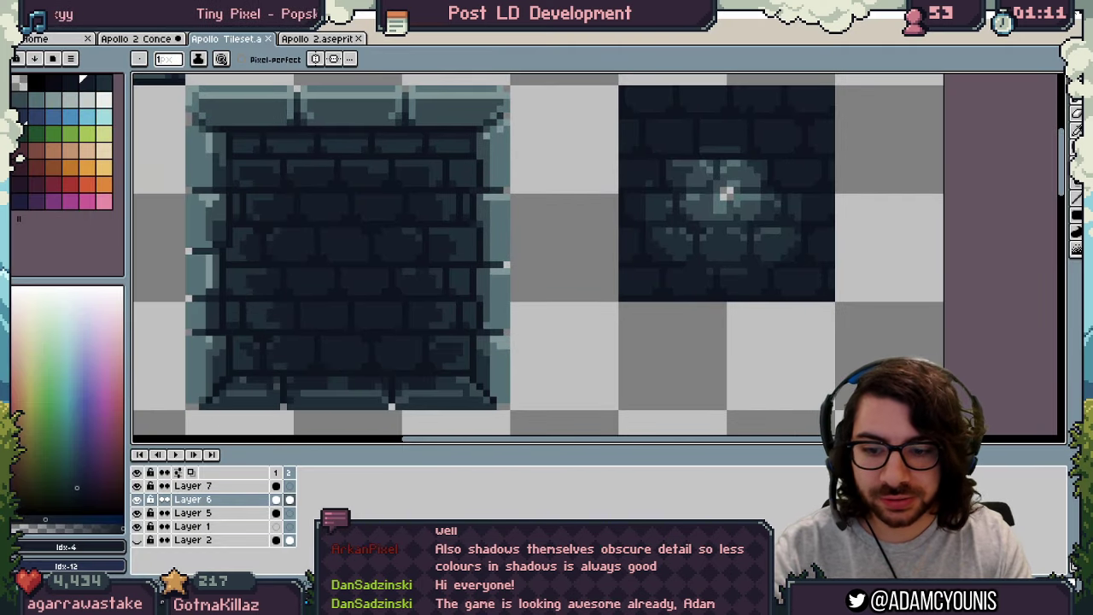
key("alt+Tab")
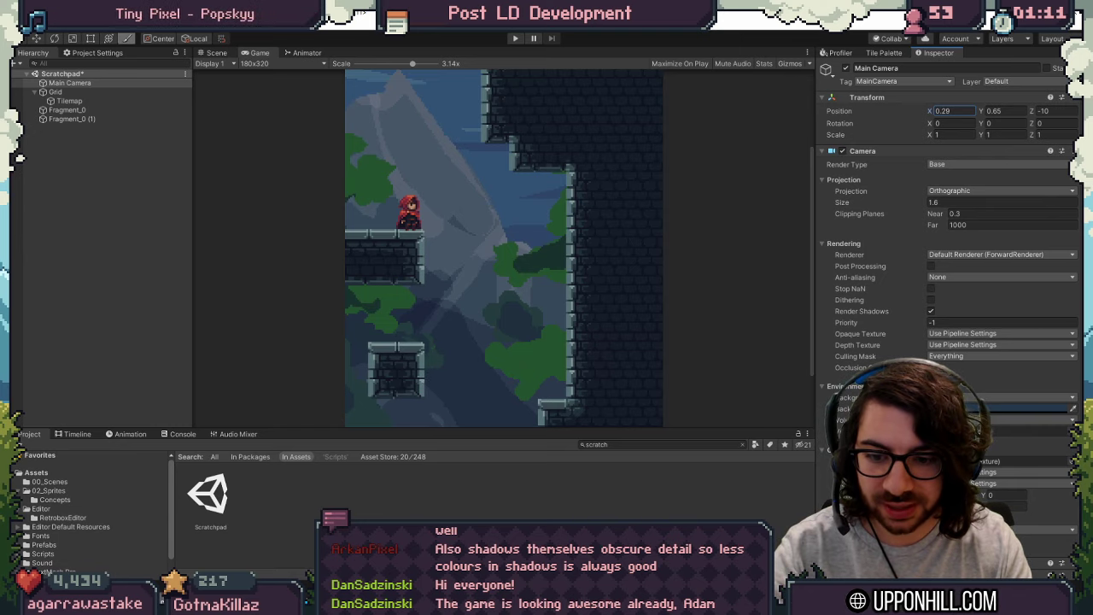
key("alt+Tab")
Step: Examine the block's right wall edge in its corner tiles, up close where the bottom-right tile meets the one above
key("m")
double_click(490, 369)
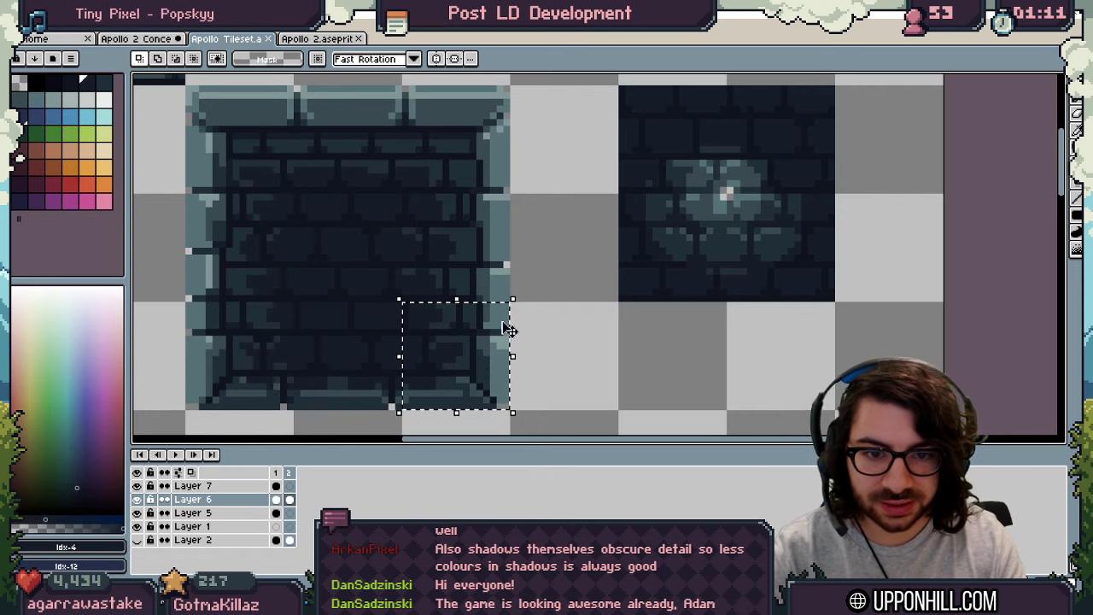
left_click(493, 145)
double_click(492, 145)
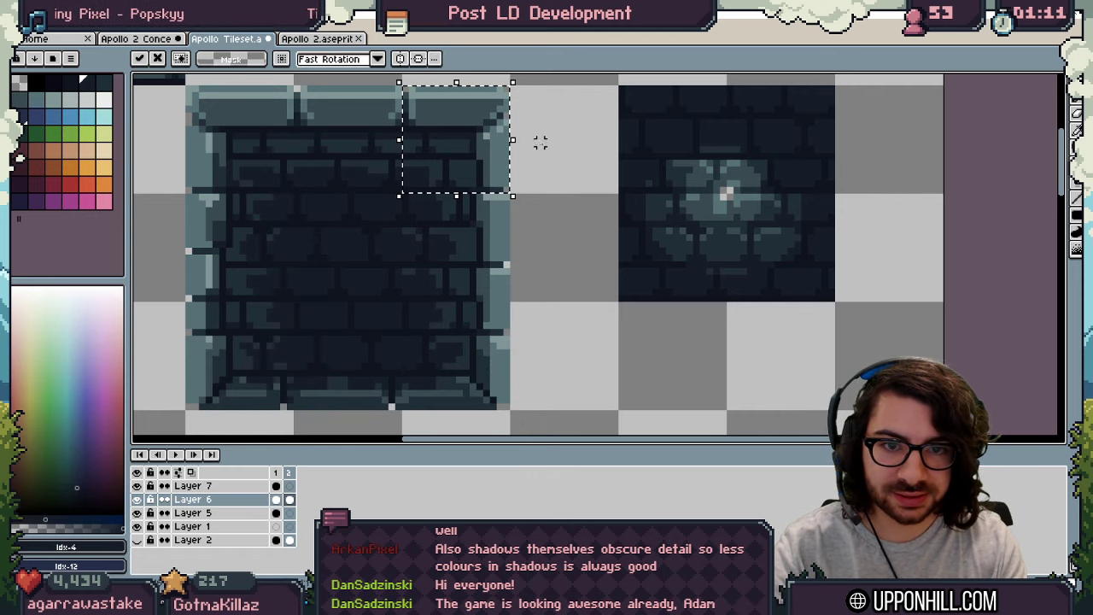
double_click(486, 366)
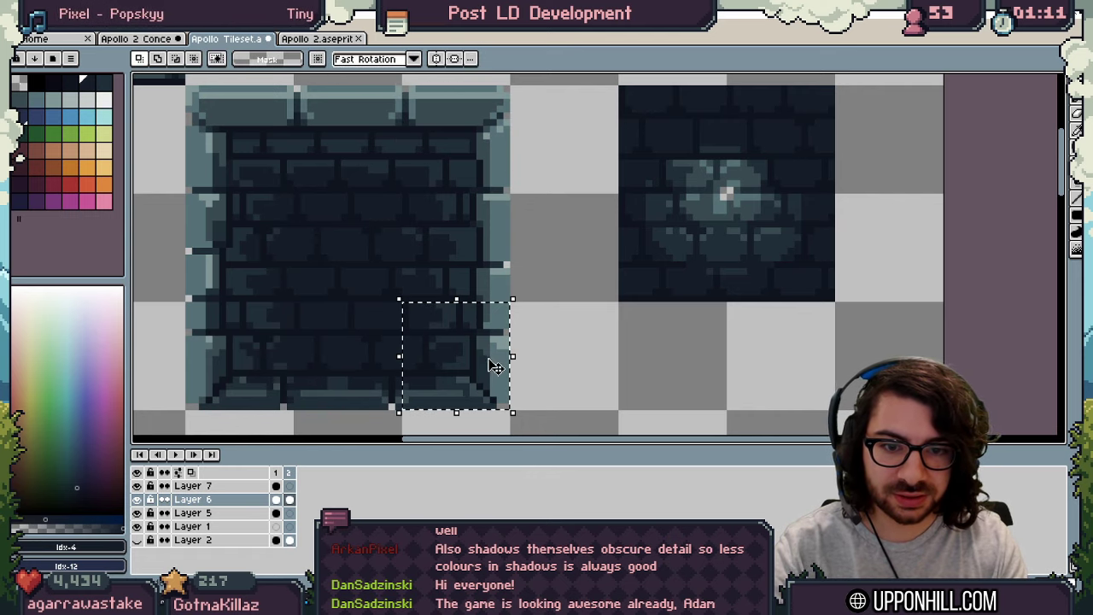
key("z")
left_click(504, 307)
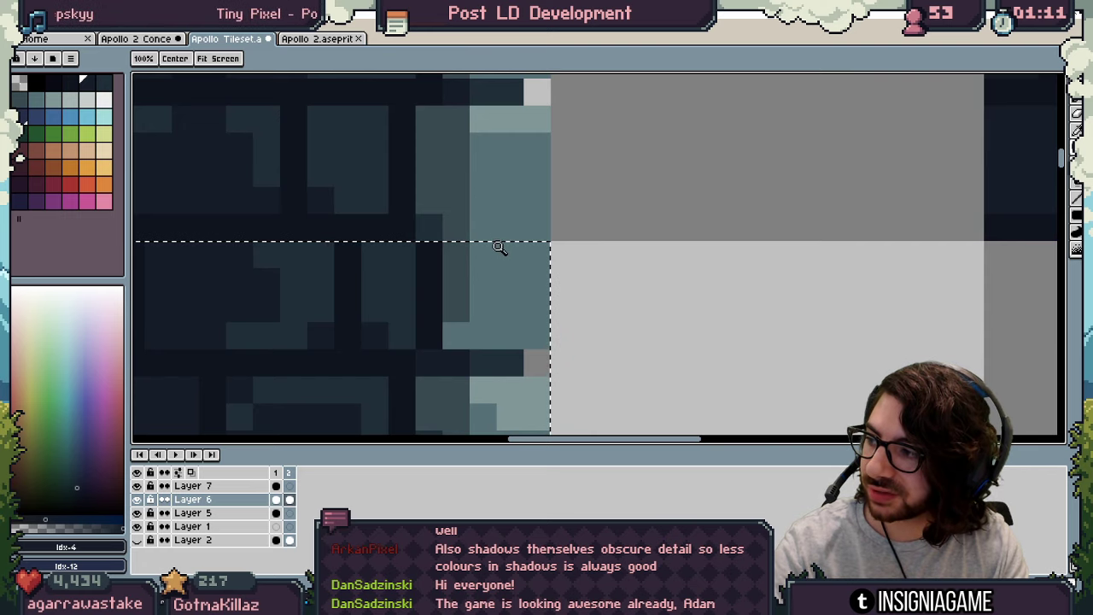
scroll(452, 261, "down", 4)
Step: Compare frame 1 with frame 2 and inspect the top-right tile's edge and the wall beneath it
key("m")
key("comma")
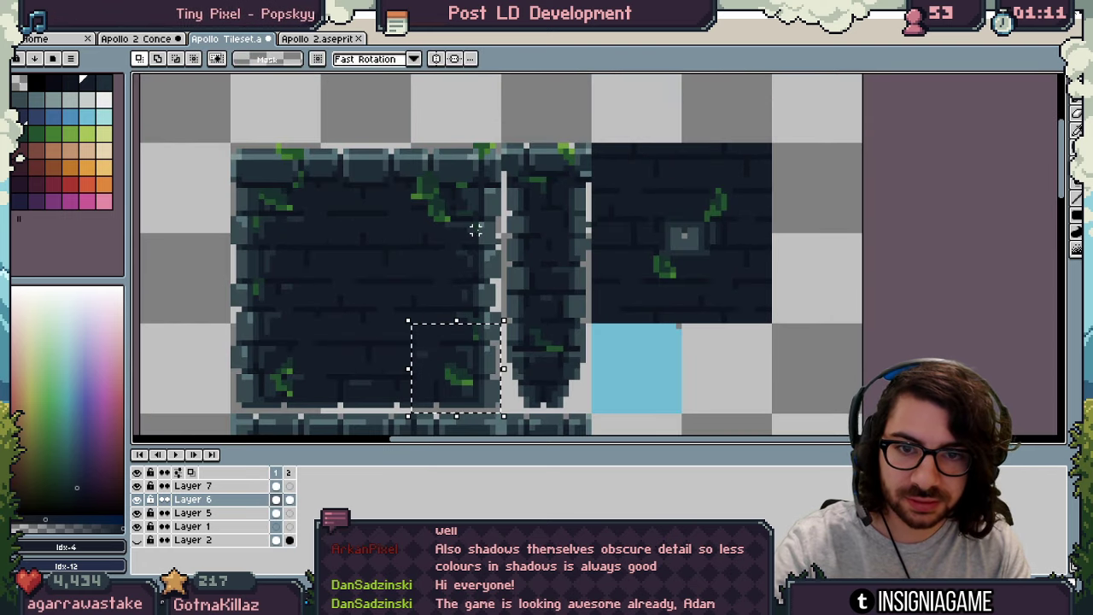
key("period")
left_click_drag(474, 223, 412, 143)
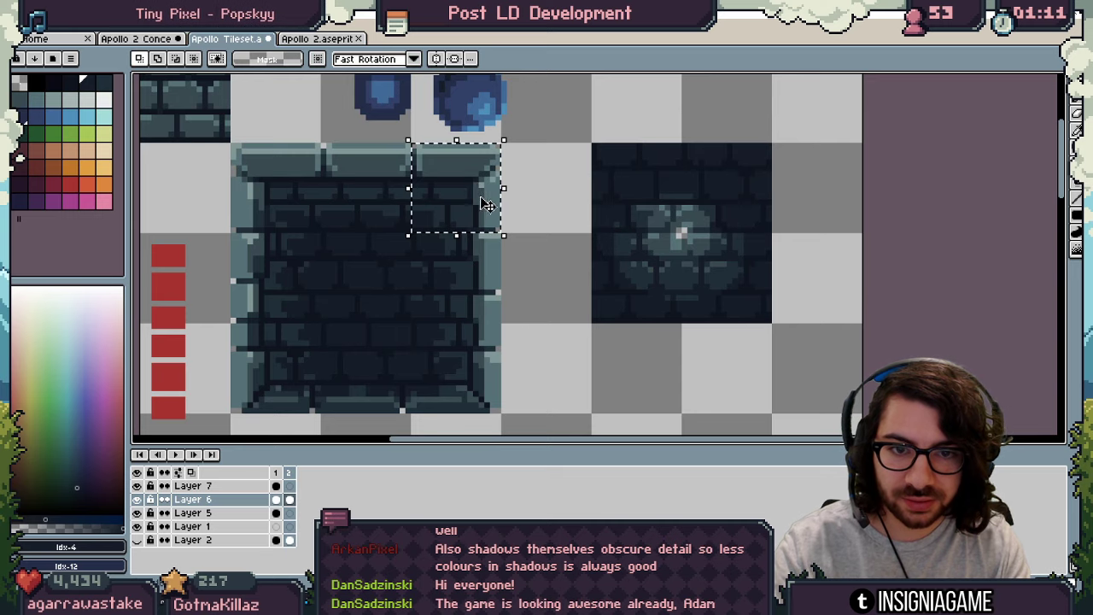
key("z")
left_click(495, 228)
scroll(522, 261, "down", 3)
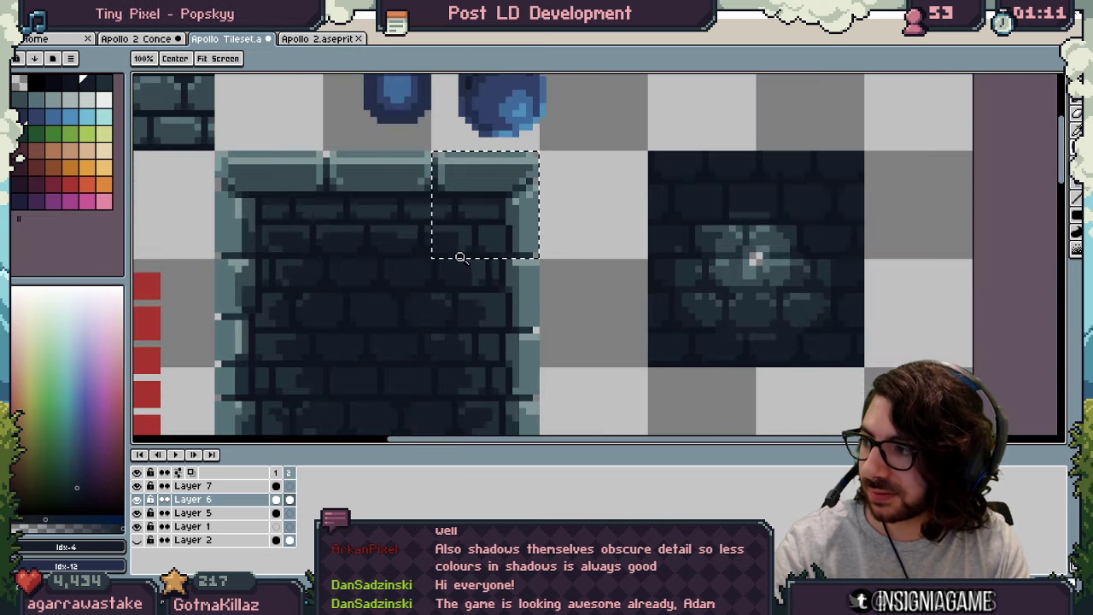
middle_click_drag(503, 186, 506, 154)
middle_click_drag(512, 235, 516, 285)
Step: Shift part of the right wall edge in the bottom-right tile and paint over the gap with the stone colours
key("m")
double_click(506, 341)
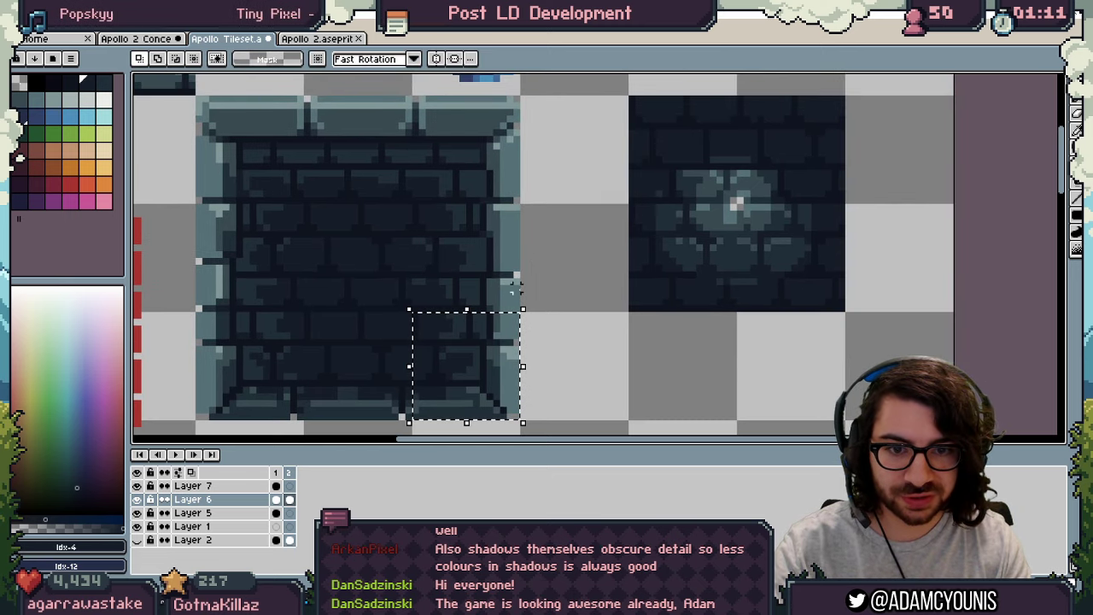
left_click(529, 321)
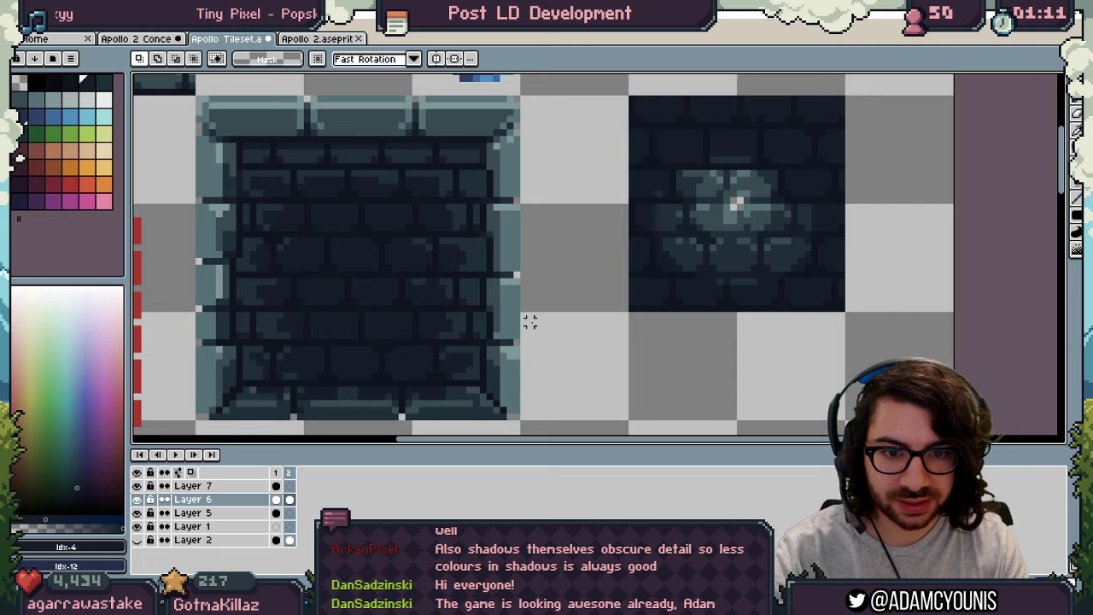
left_click_drag(490, 362, 520, 176)
scroll(713, 243, "up", 1)
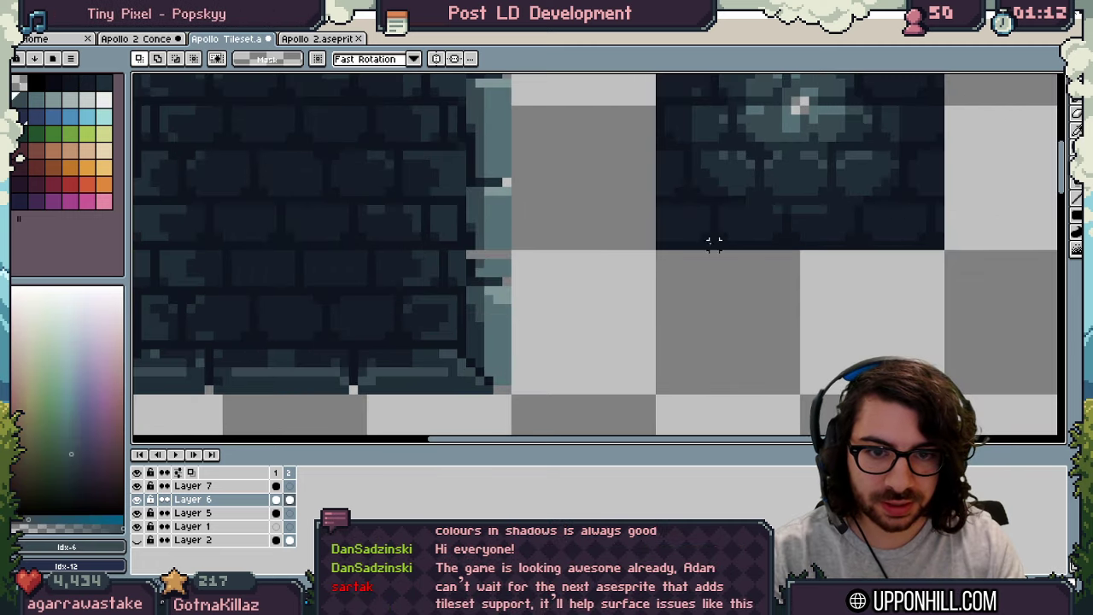
key("b")
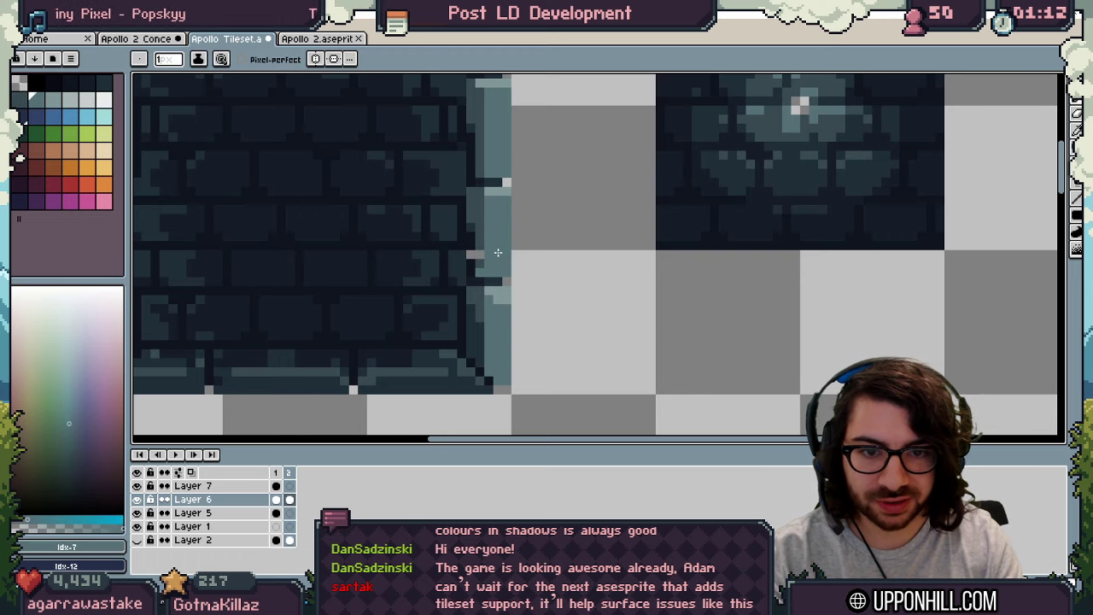
Step: Save the tileset and export its visible layers as Apollo Tileset.png at 100%
key("ctrl+s")
key("ctrl+alt+shift+s")
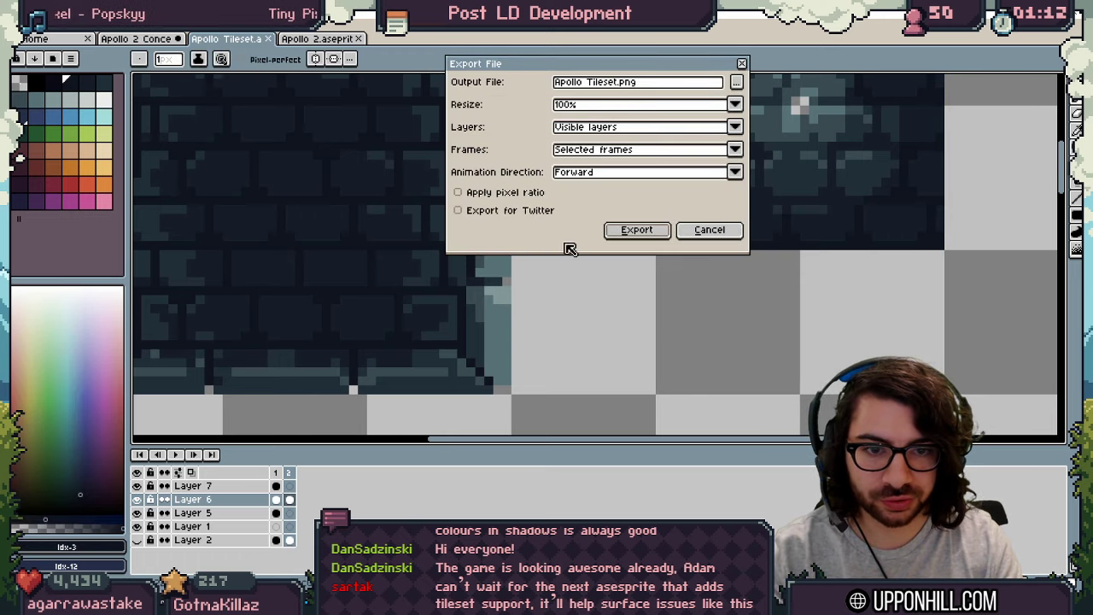
key("Return")
Step: Check the wall edges in Unity's game view, up to 4x scale, against the tileset in Aseprite
key("alt+Tab")
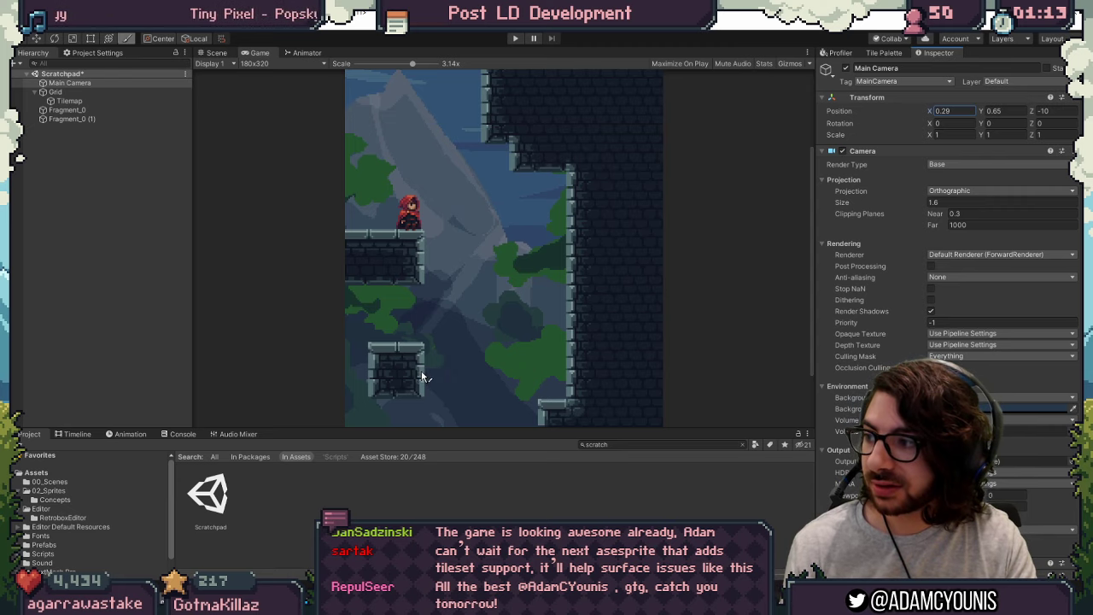
key("alt+Tab")
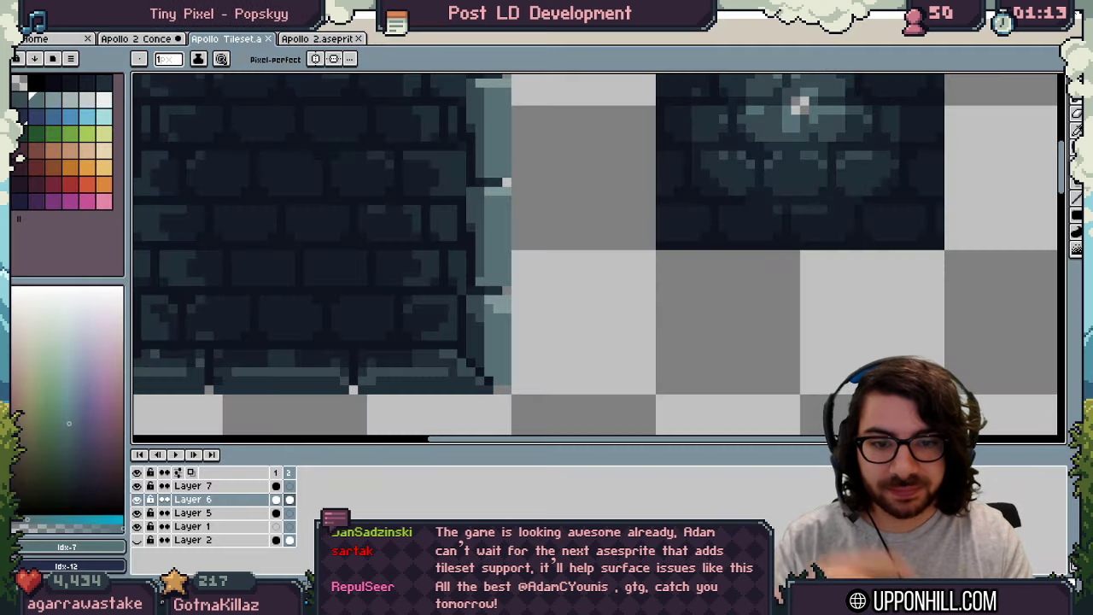
key("z")
scroll(522, 271, "down", 2)
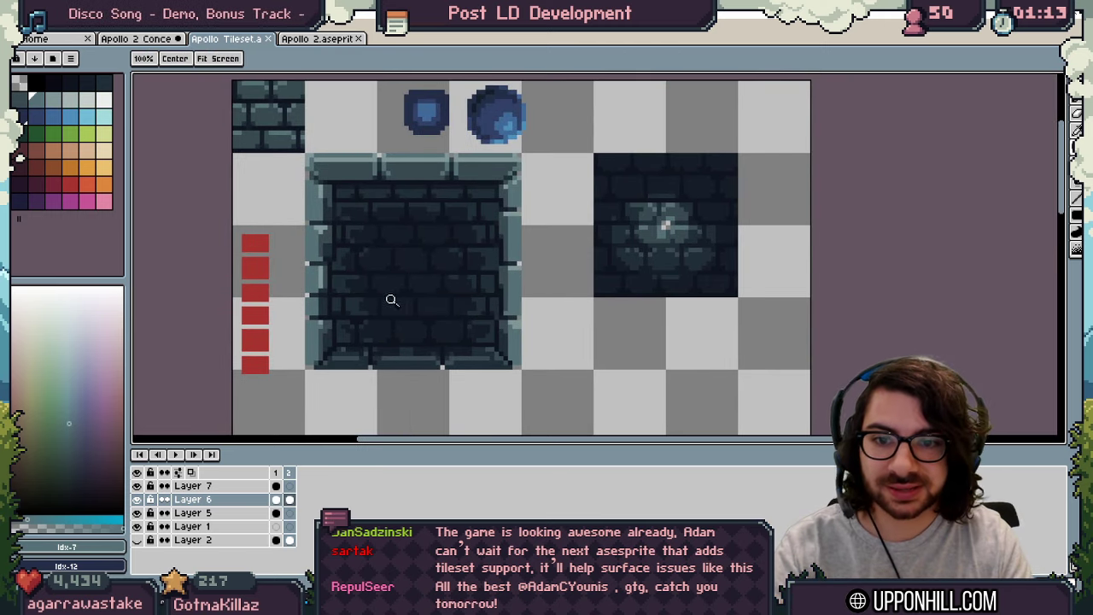
scroll(292, 294, "up", 2)
key("b")
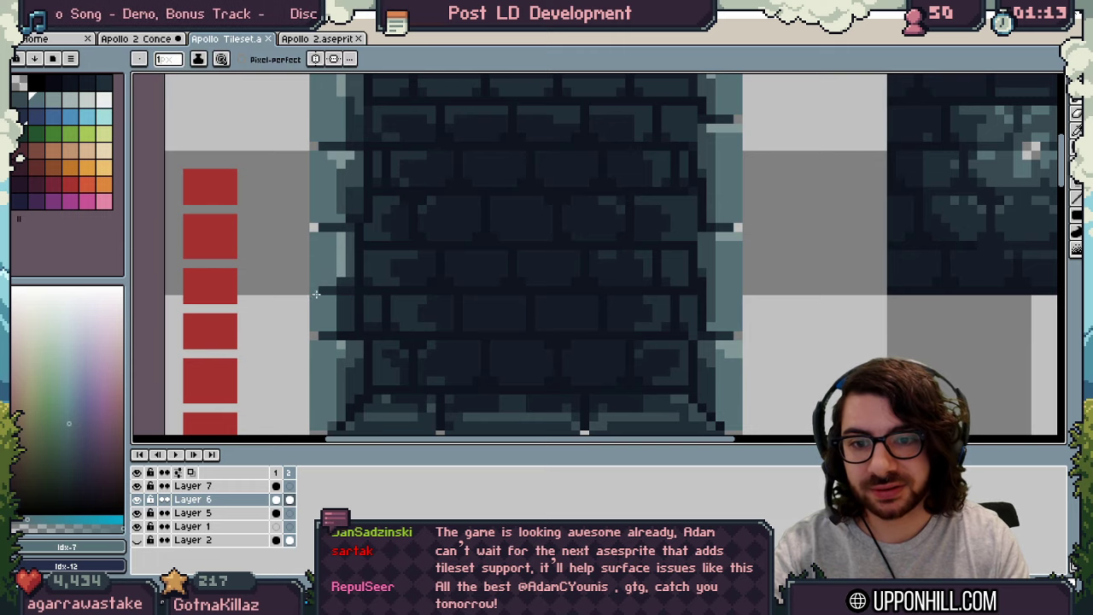
key("alt+Tab")
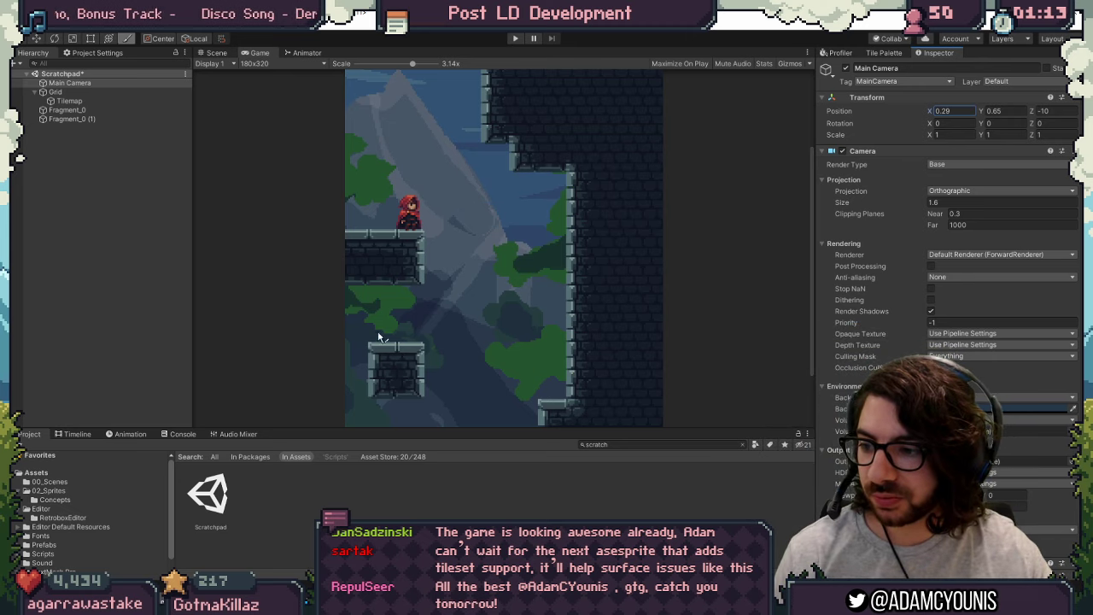
scroll(502, 273, "up", 3)
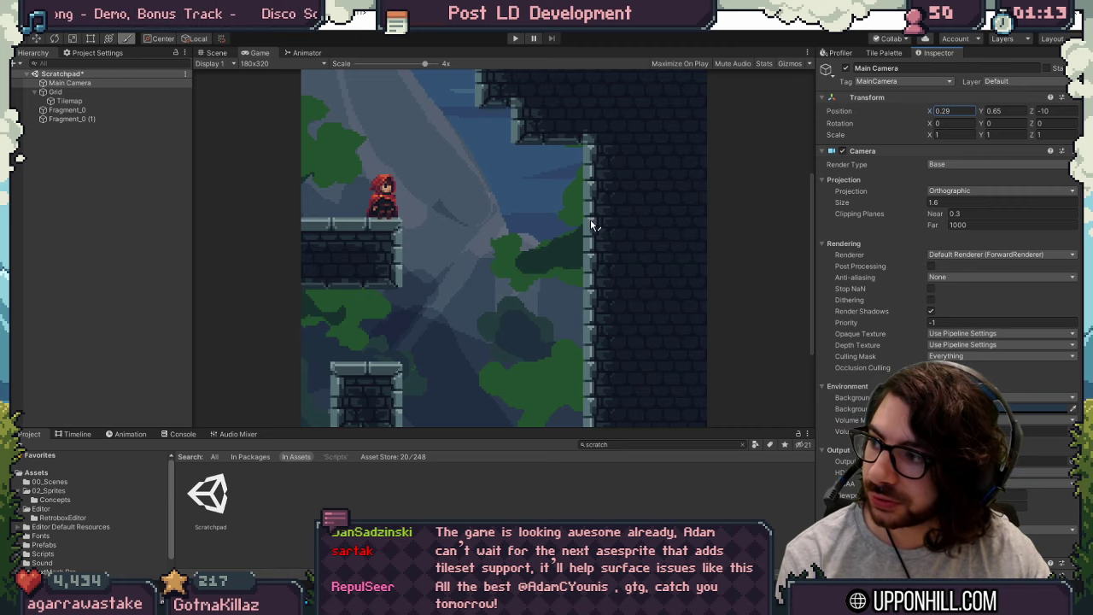
key("alt+Tab")
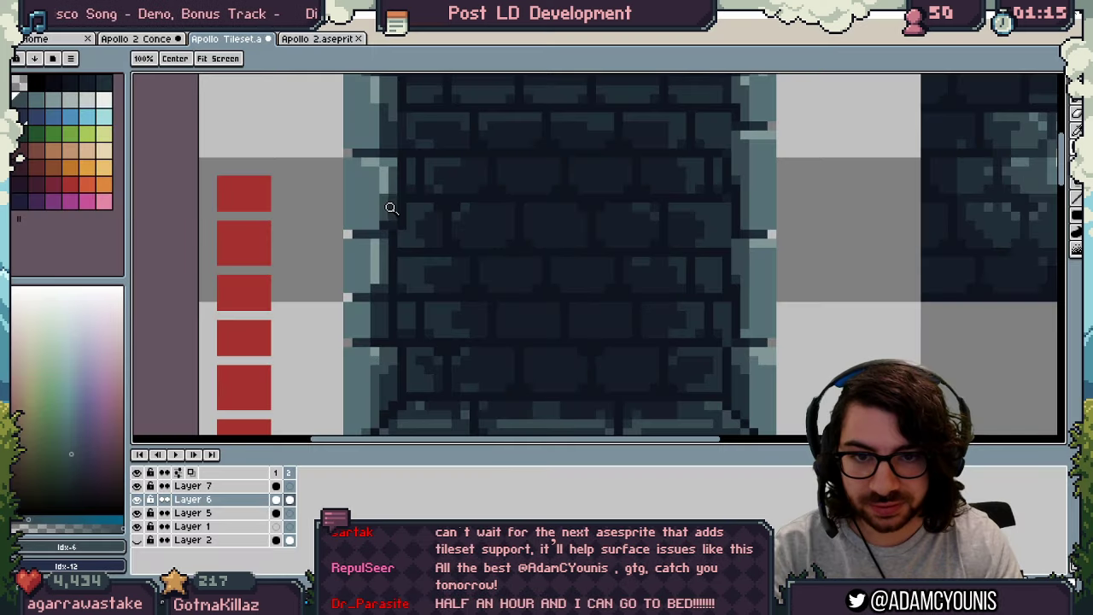
Step: Touch up the brick seam on the middle-left tile's wall edge with dark colours sampled from the neighbouring bricks
key("b")
left_click(384, 224, "alt")
left_click(392, 225)
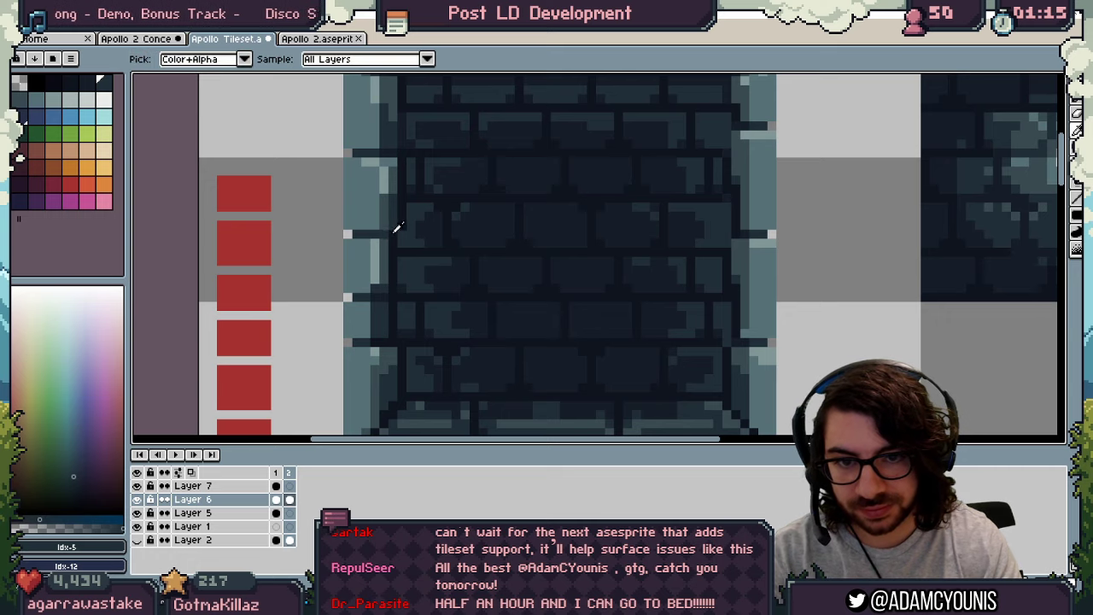
left_click(396, 229, "alt")
left_click(410, 186, "alt")
left_click_drag(381, 236, 367, 235)
Step: Paint a light highlight on the left wall stone at the start of the bottom-left tile and review the whole tileset
key("z")
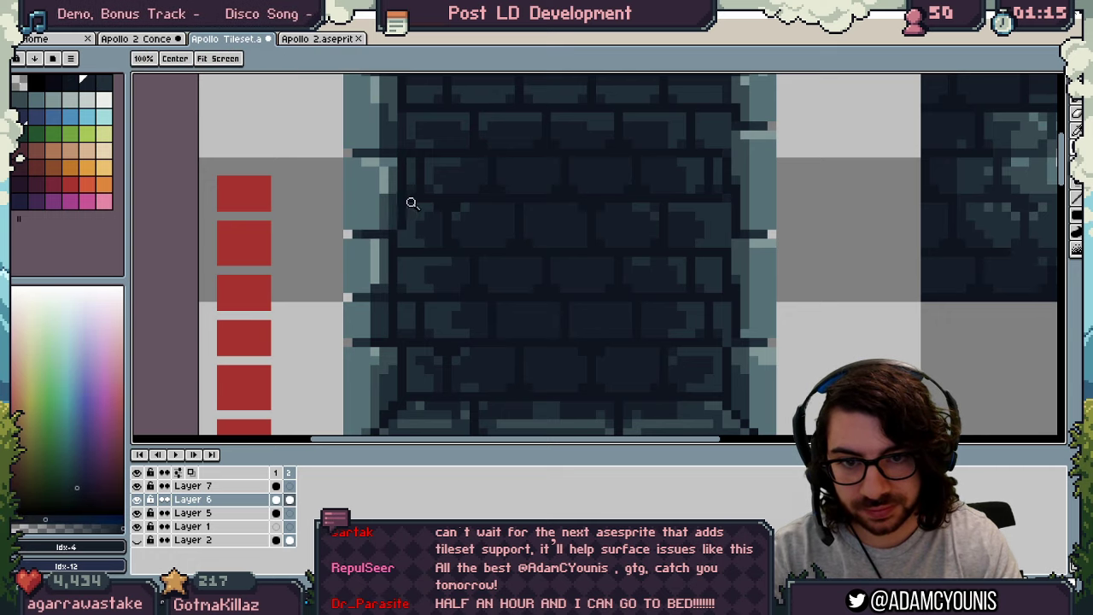
left_click_drag(410, 202, 354, 219)
scroll(370, 235, "up", 3)
left_click(378, 264, "alt")
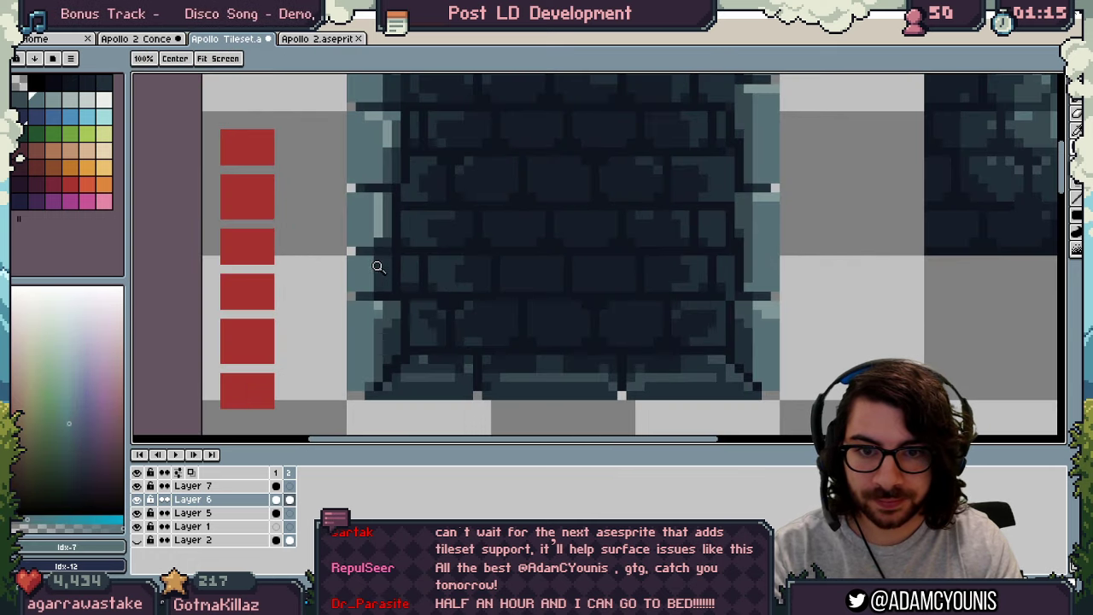
key("b")
left_click(360, 260, "alt")
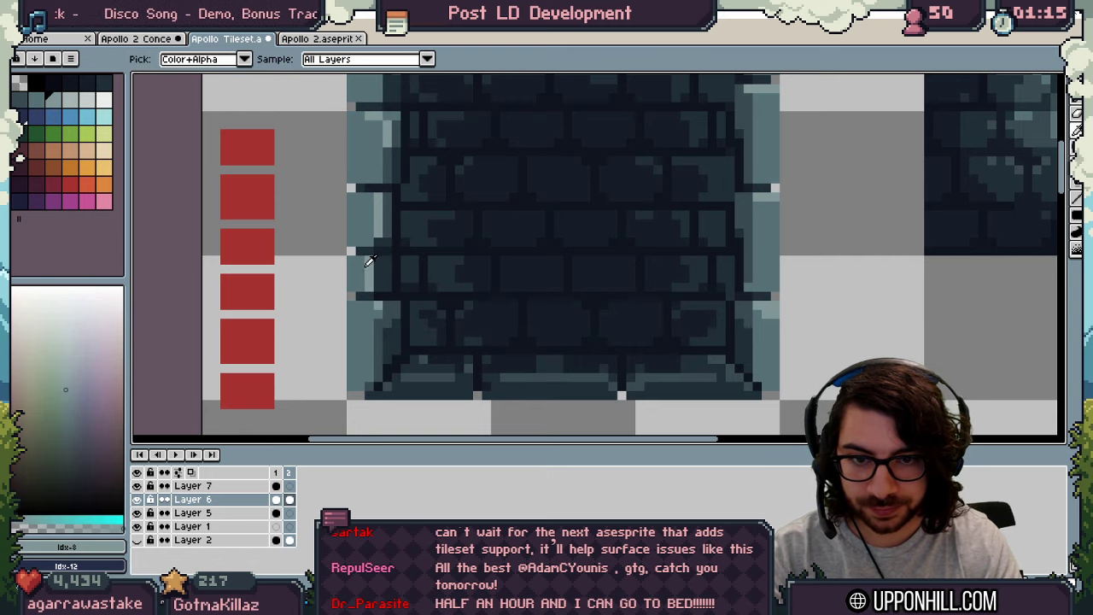
scroll(370, 258, "down", 3)
scroll(369, 258, "down", 2)
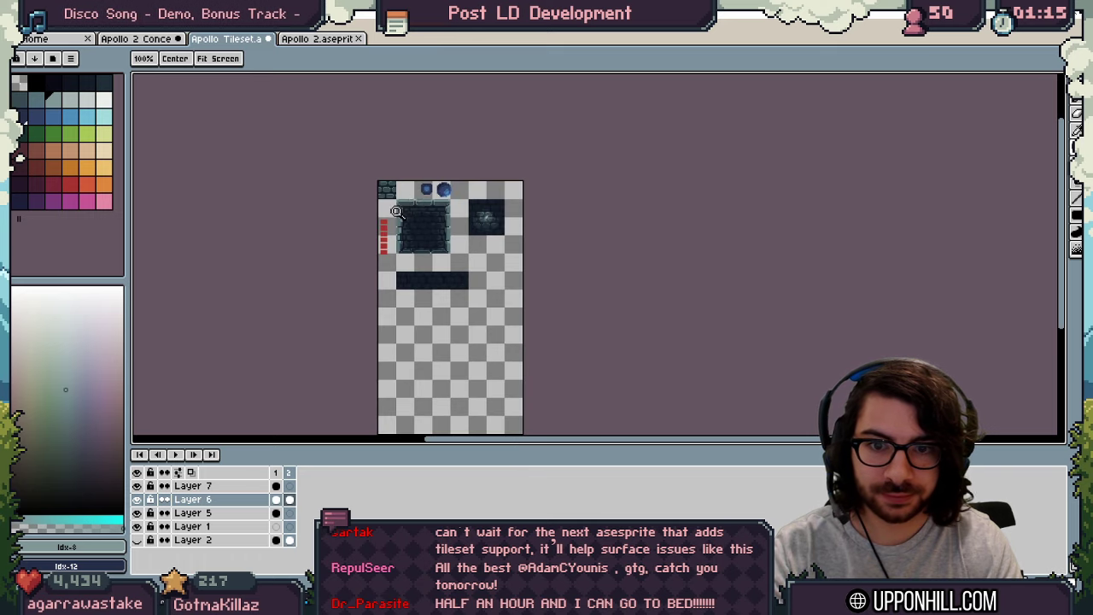
scroll(470, 222, "up", 4)
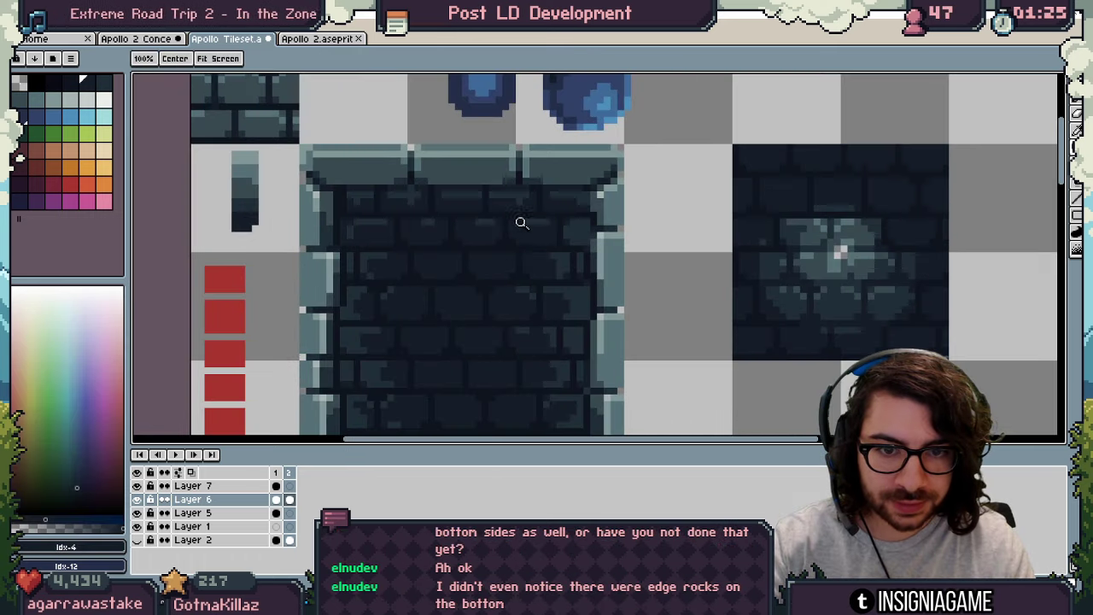
Step: Paint lighter patches on the second row of bricks below the top edge, using colours sampled from the neighbouring bricks
scroll(486, 222, "up", 1)
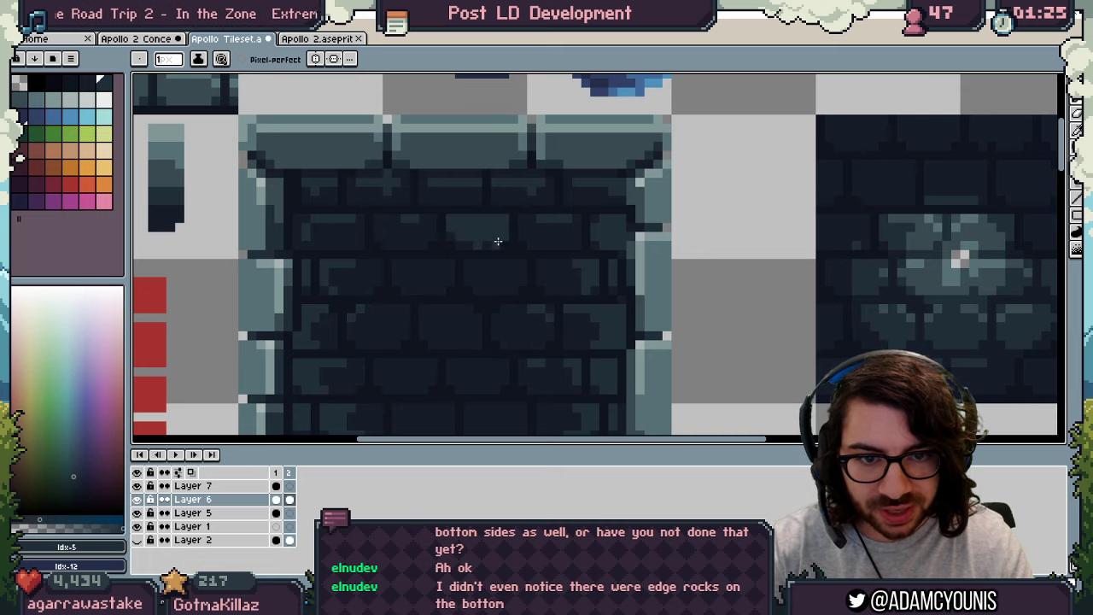
left_click(469, 245, "alt")
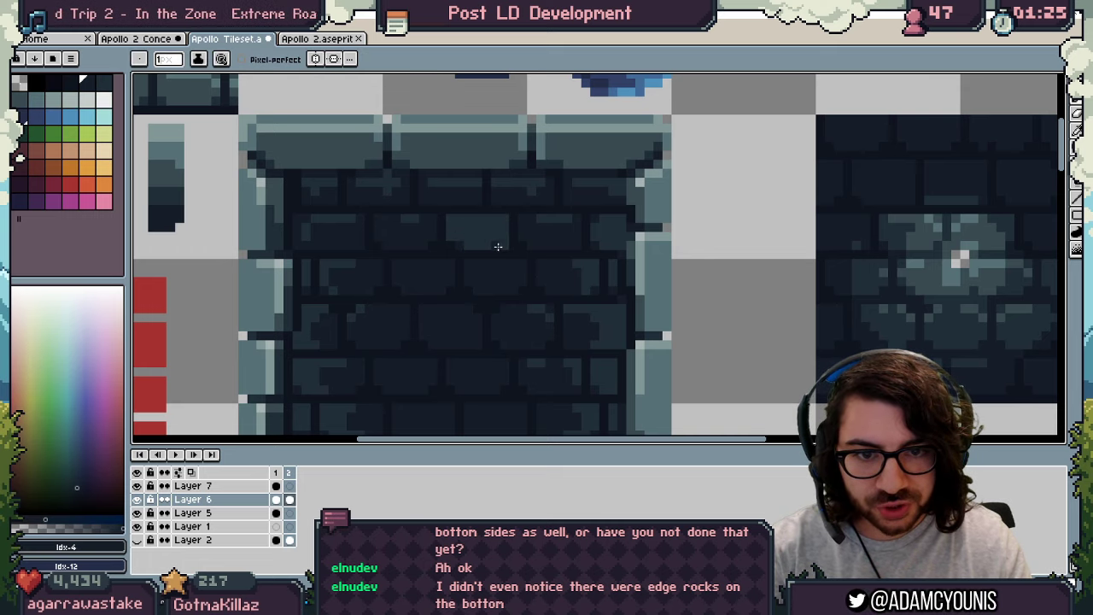
key("ctrl+space")
left_click_drag(542, 219, 497, 221, "ctrl")
left_click_drag(497, 221, 471, 222)
scroll(513, 220, "up", 5)
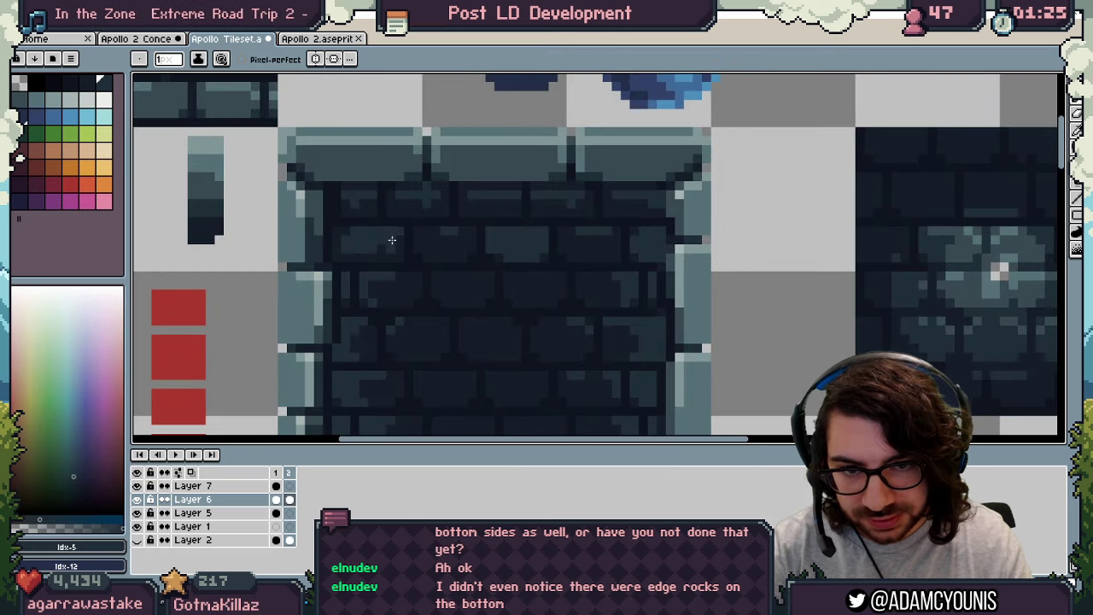
Step: Save the tileset, export its visible layers as Apollo Tileset.png at 100%, and check the result in Unity
key("ctrl+alt+shift+s")
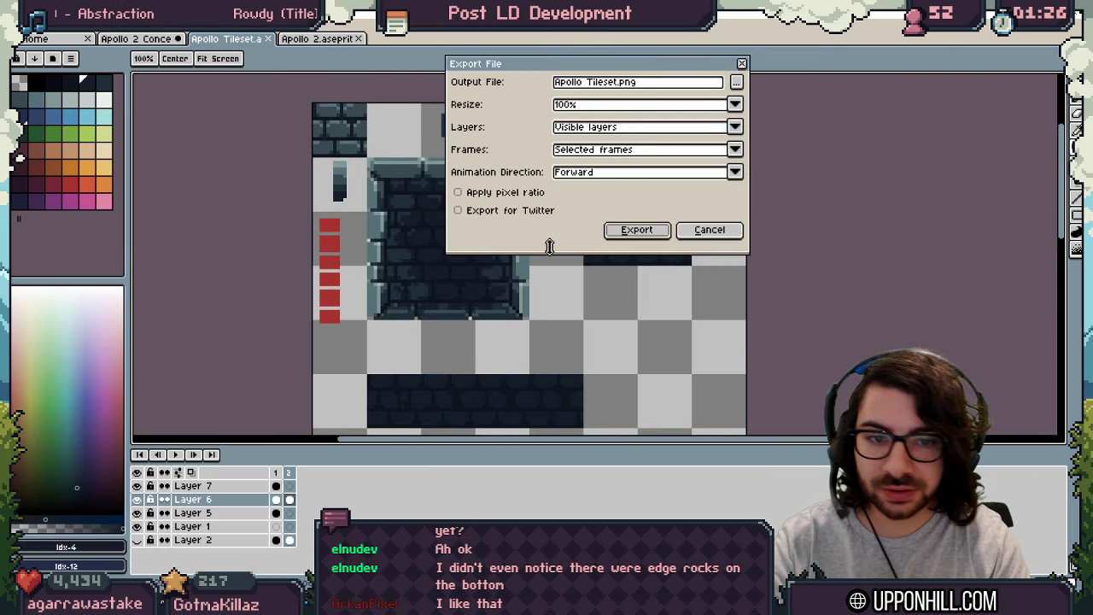
left_click(625, 232)
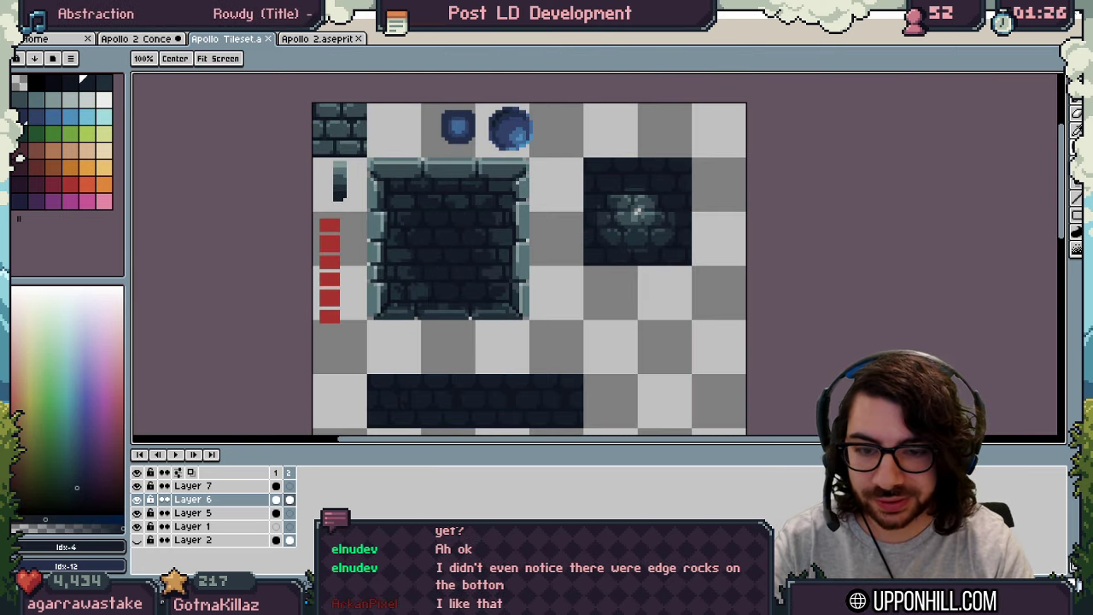
key("alt+Tab")
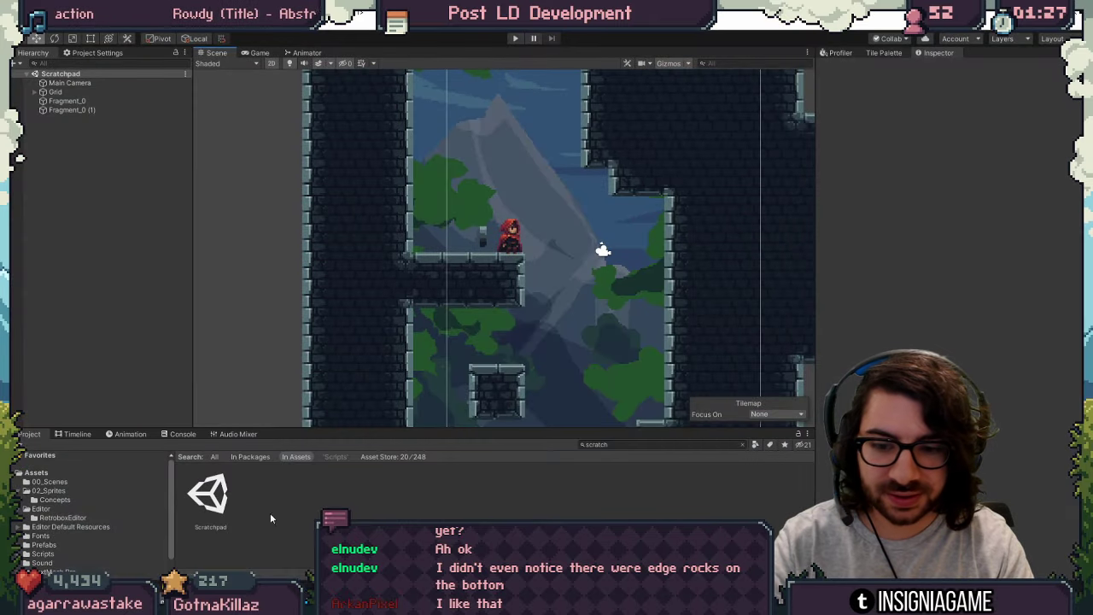
key("alt+Tab")
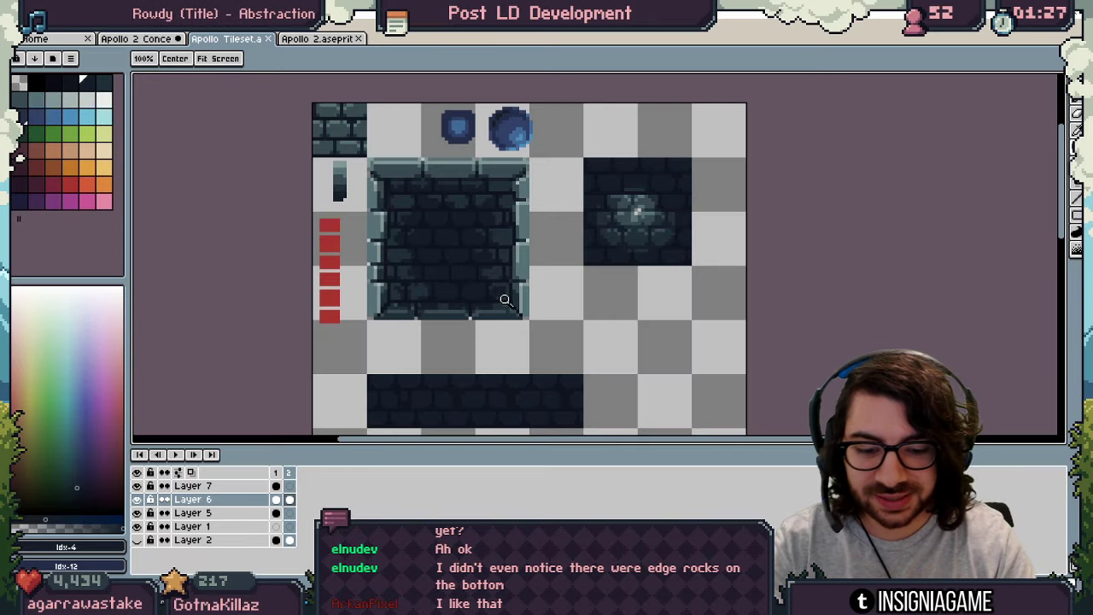
Step: Touch up the brick shading in the lower-left part of the wall with lighter pixels
key("m")
left_click_drag(382, 256, 495, 295)
double_click(397, 294)
key("ctrl+space")
key("b")
key("ctrl+d")
left_click_drag(423, 322, 413, 307)
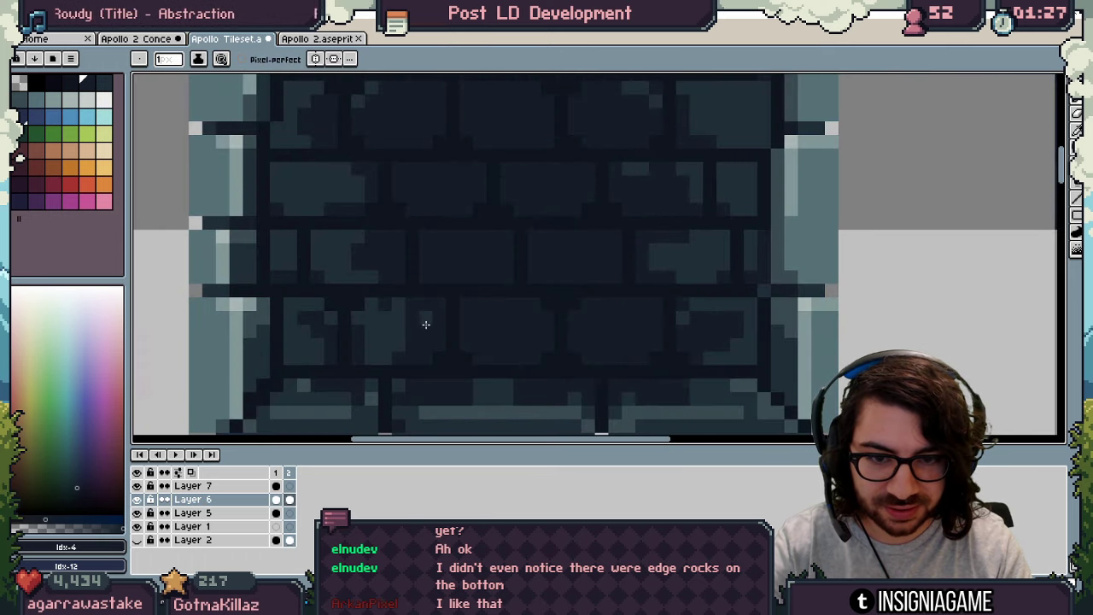
Step: Examine the brick walls across the level in Unity's scene view, then return to the tileset in Aseprite
key("alt+Tab")
scroll(502, 117, "up", 6)
scroll(509, 112, "down", 2)
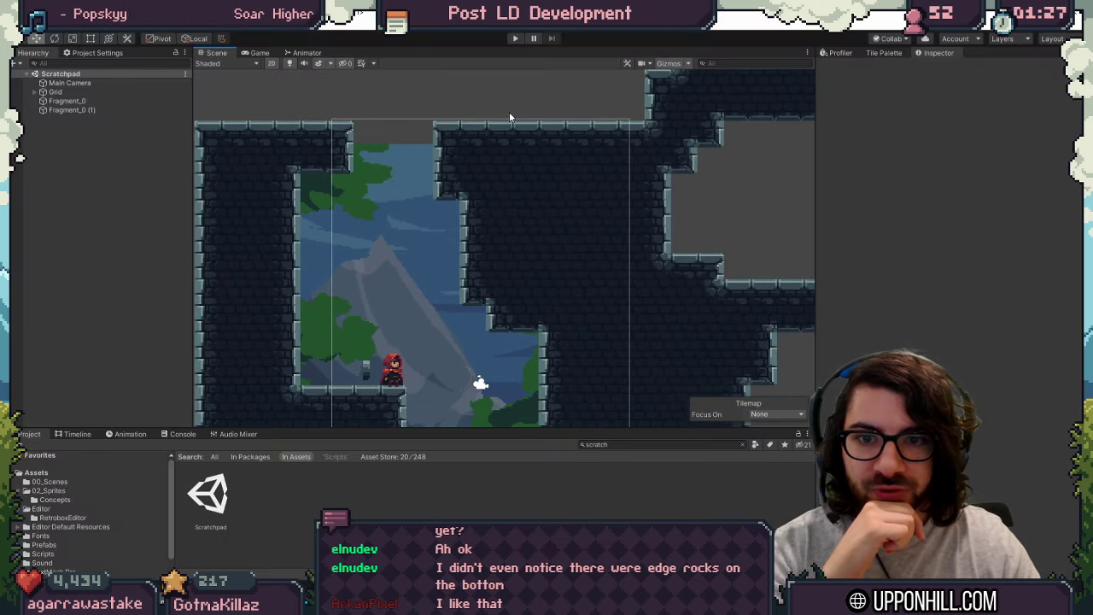
scroll(504, 205, "down", 1)
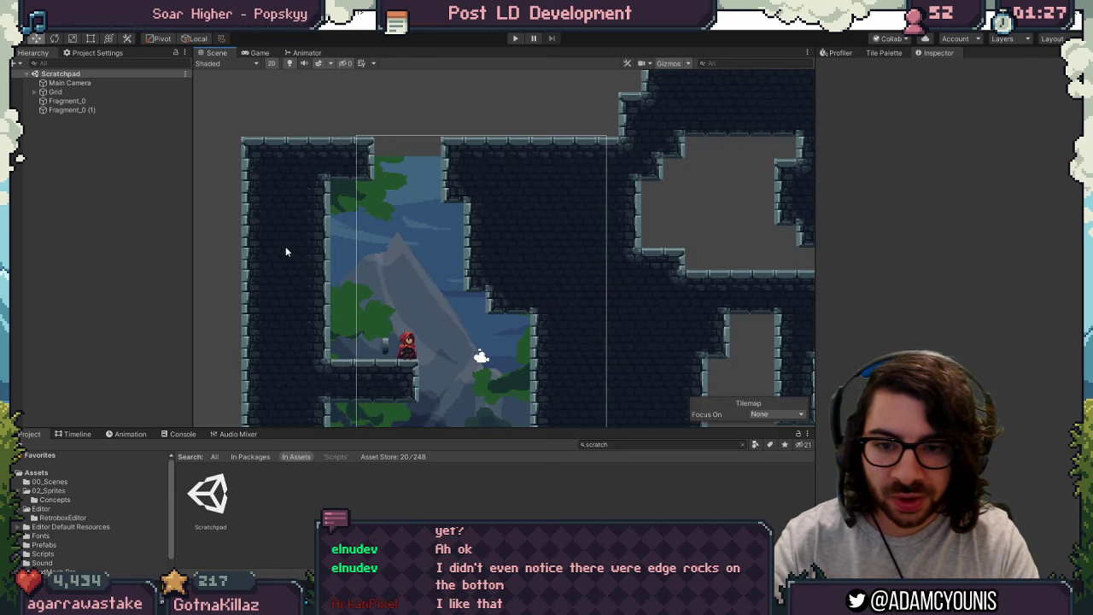
key("alt+Tab")
Step: Fill the centre wall tile with solid darkest blue and export the tileset as Apollo Tileset.png at 100%
scroll(493, 248, "up", 3)
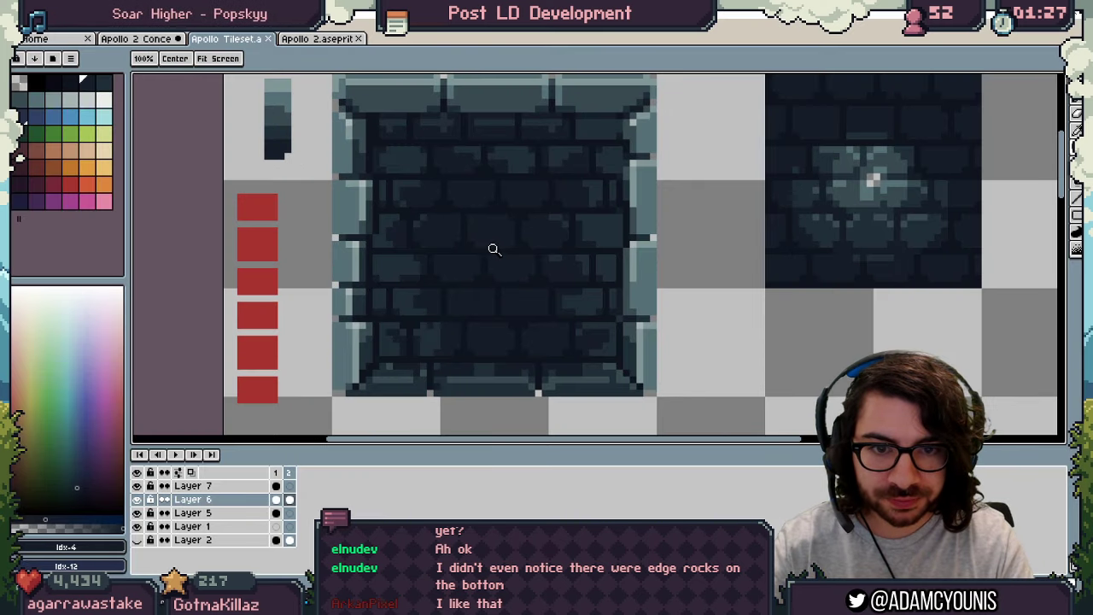
scroll(494, 249, "down", 1)
key("m")
left_click(529, 231)
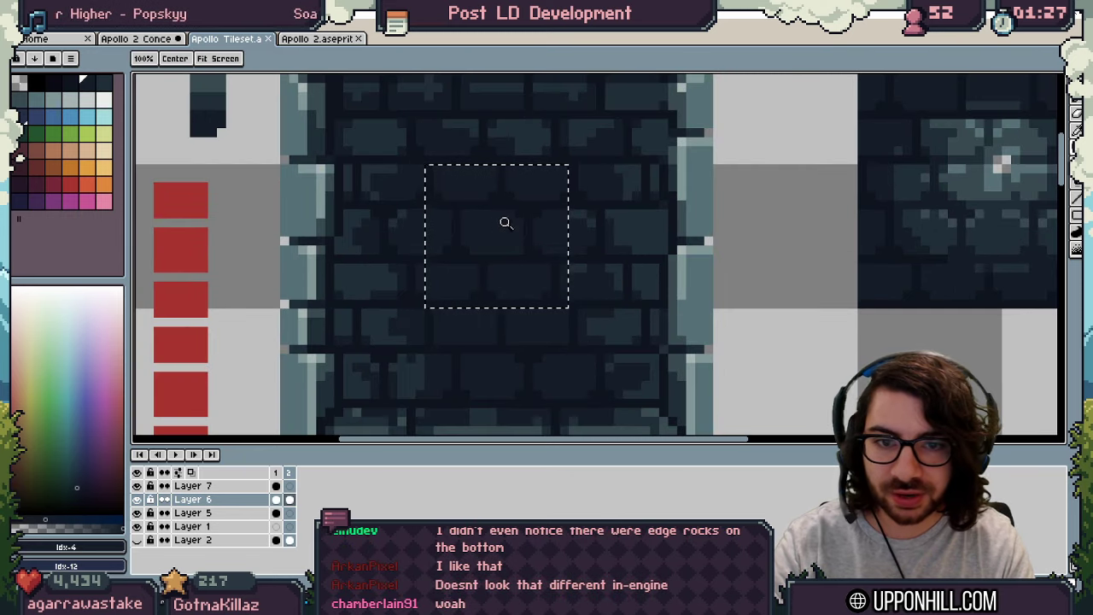
middle_click_drag(497, 205, 458, 244)
key("b")
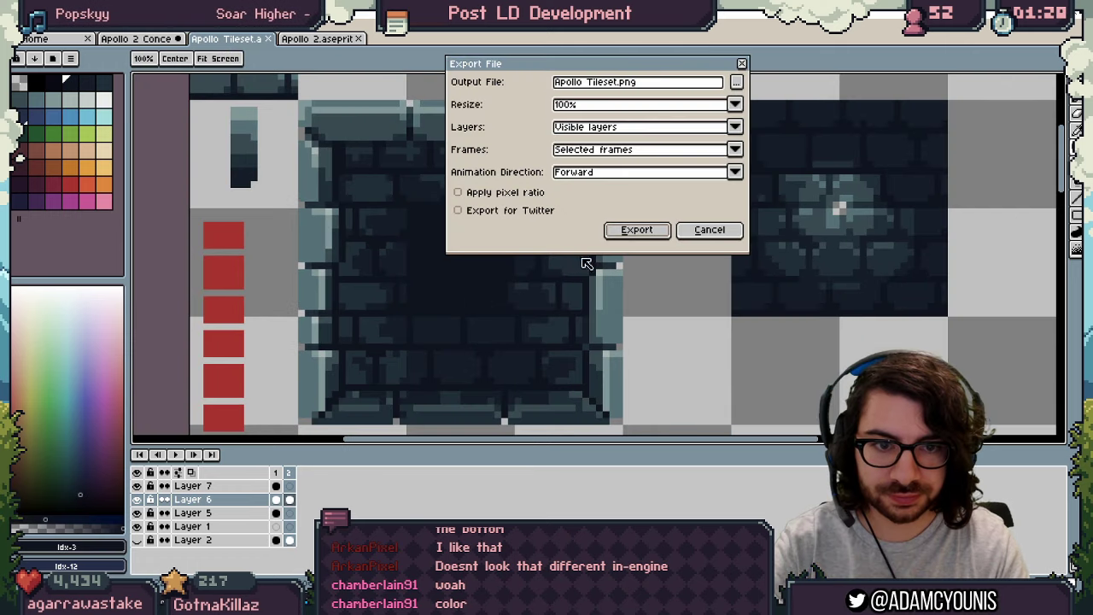
Step: Switch to Unity and examine the solid dark wall interiors throughout the level in the scene view
key("alt+Tab")
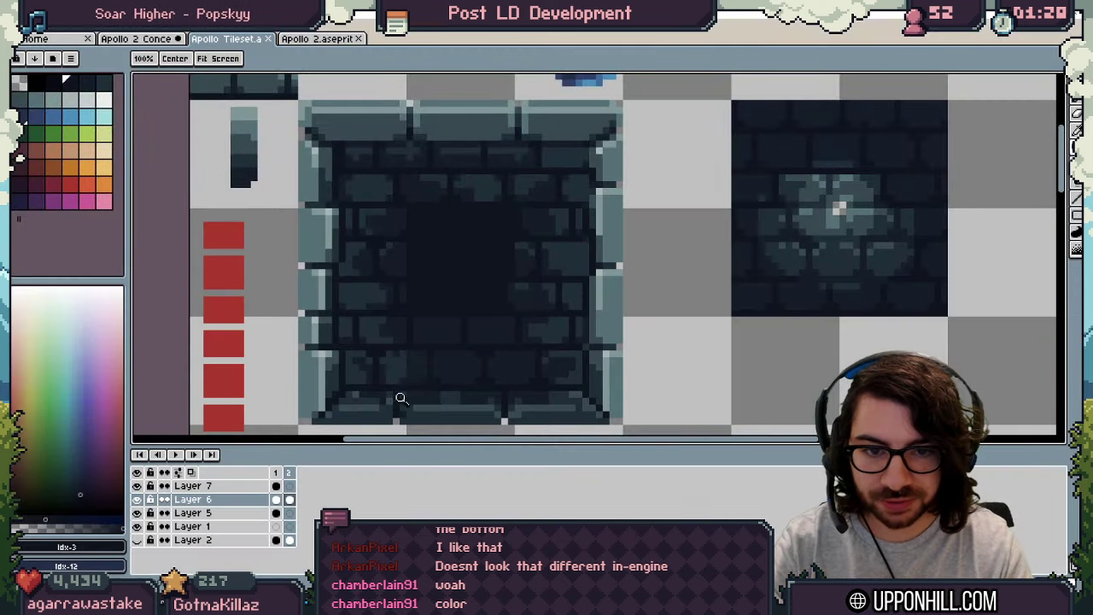
scroll(462, 279, "up", 1)
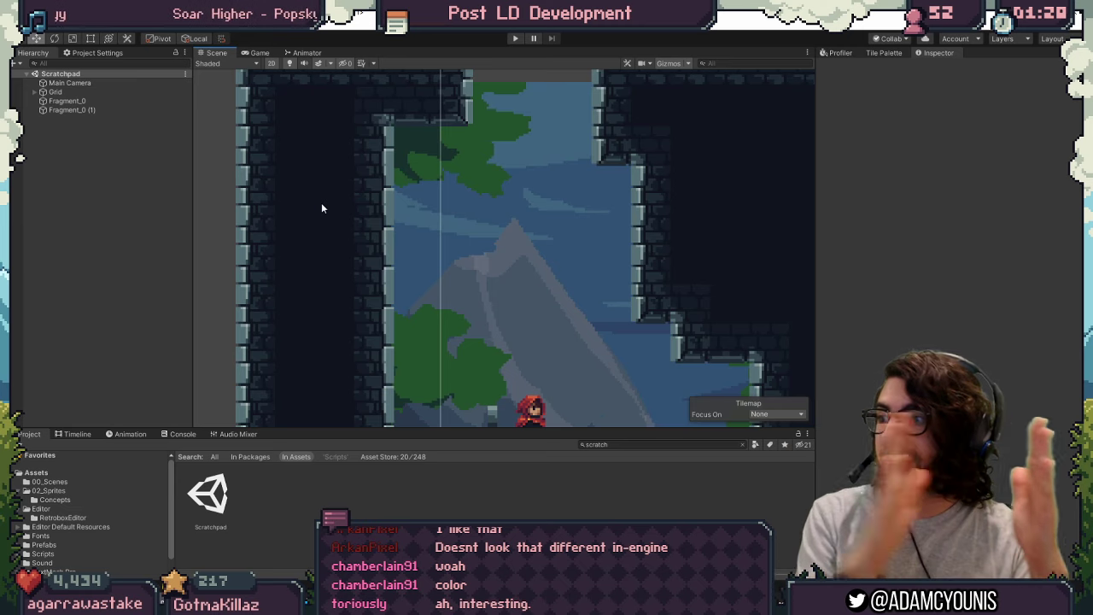
scroll(321, 205, "down", 2)
middle_click_drag(579, 230, 523, 210)
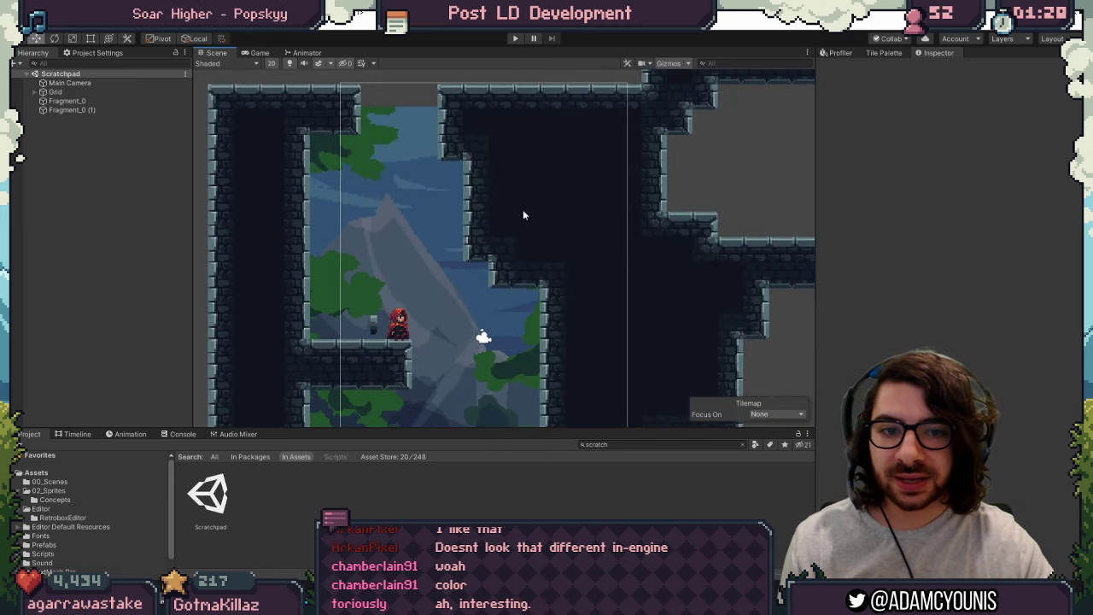
scroll(546, 195, "up", 1)
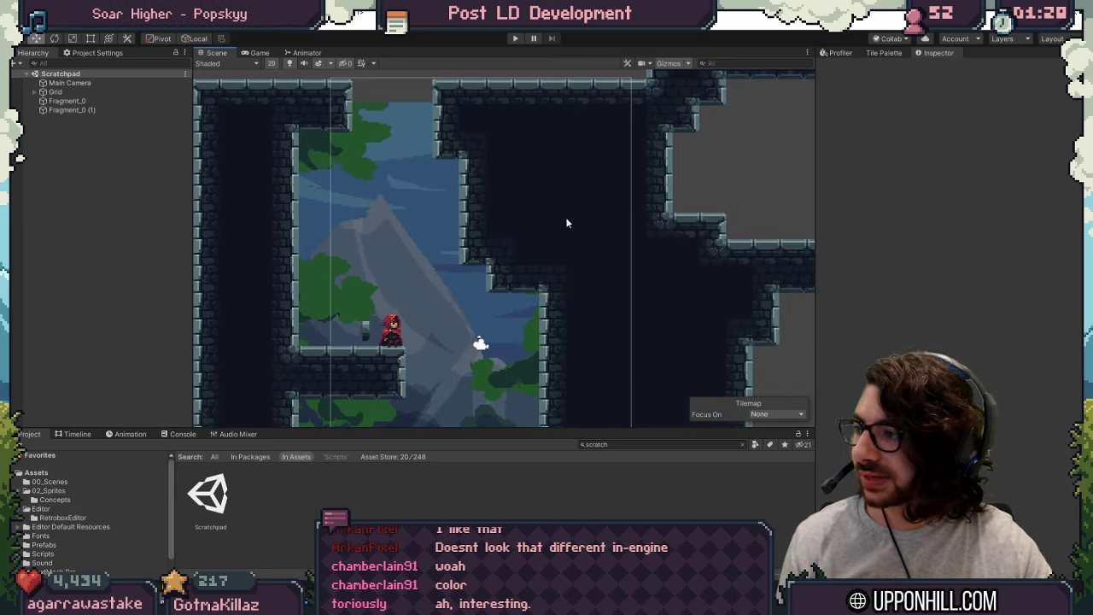
middle_click_drag(612, 373, 660, 306)
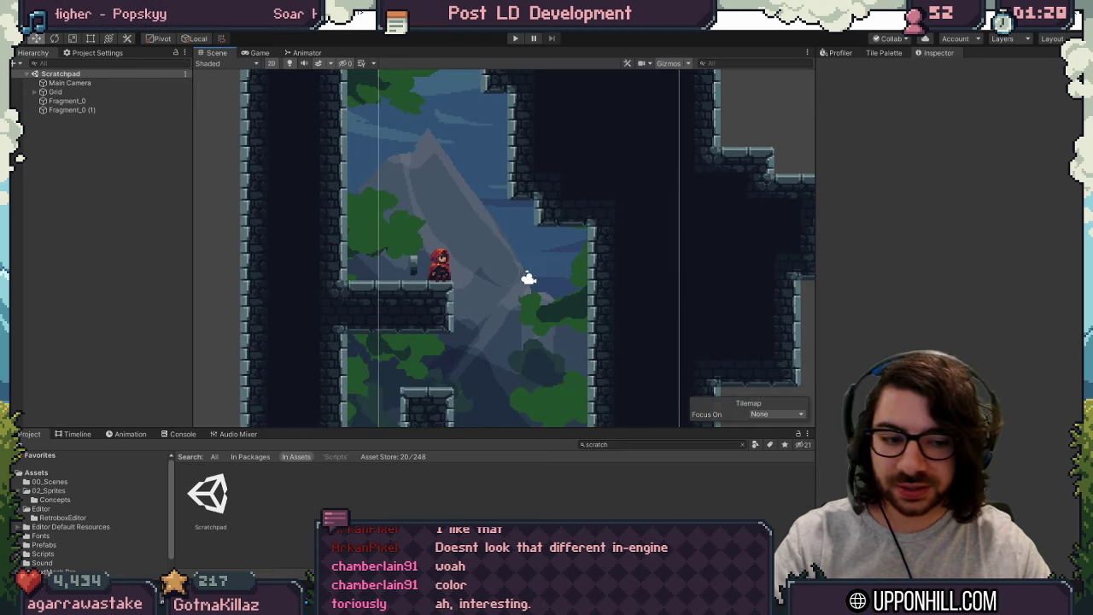
Step: Undo the centre tile's dark fill in Aseprite, re-export the tileset, and compare the bricked interiors in Unity's scene
key("alt+Tab")
key("ctrl+z")
key("ctrl+z")
key("ctrl+z")
key("ctrl+z")
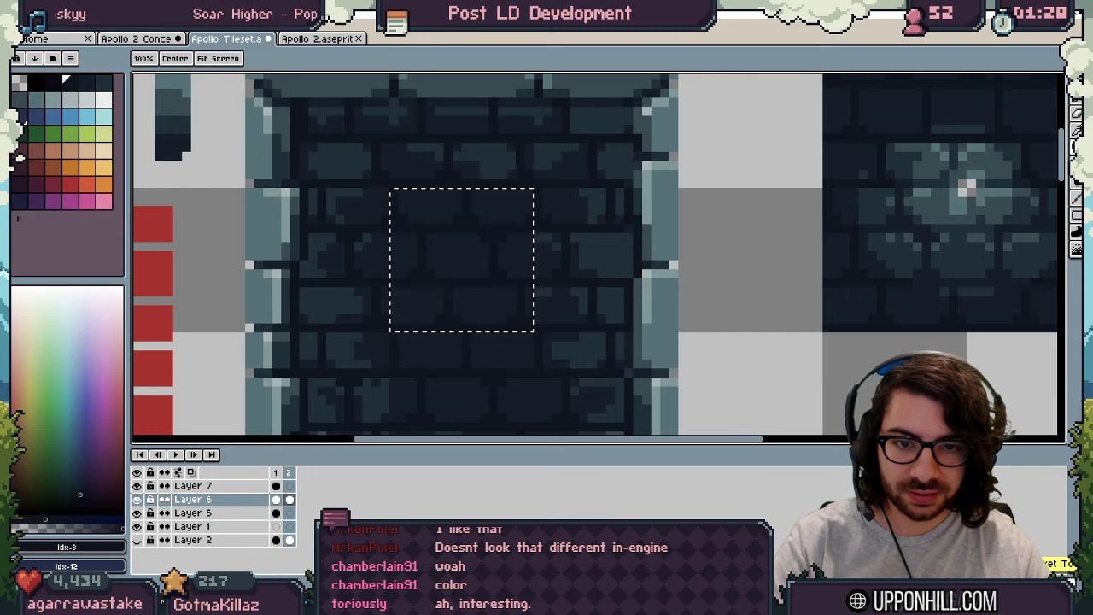
key("ctrl+alt+shift+s")
key("Return")
key("alt+Tab")
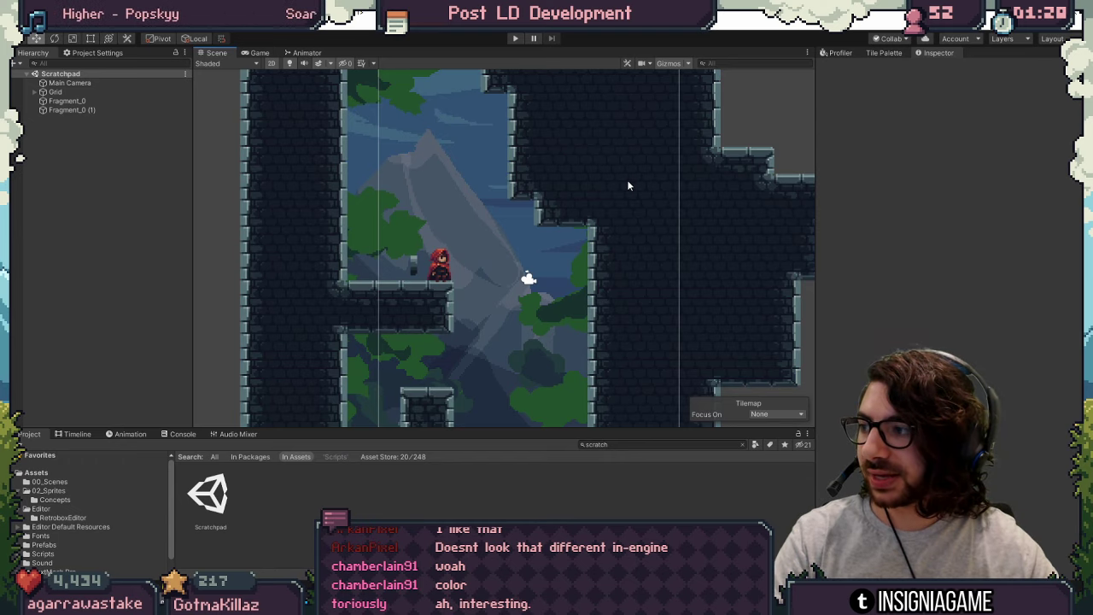
scroll(588, 250, "up", 5)
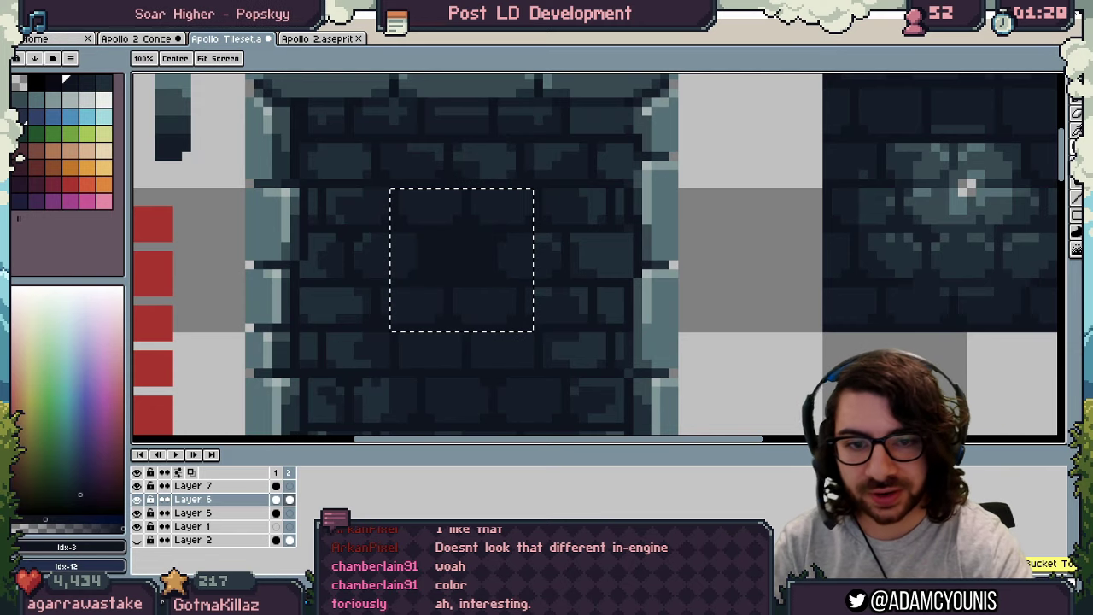
Step: Restore the centre tile's solid dark fill, export the tileset as Apollo Tileset.png, and review the walls in Unity's scene
key("ctrl+d")
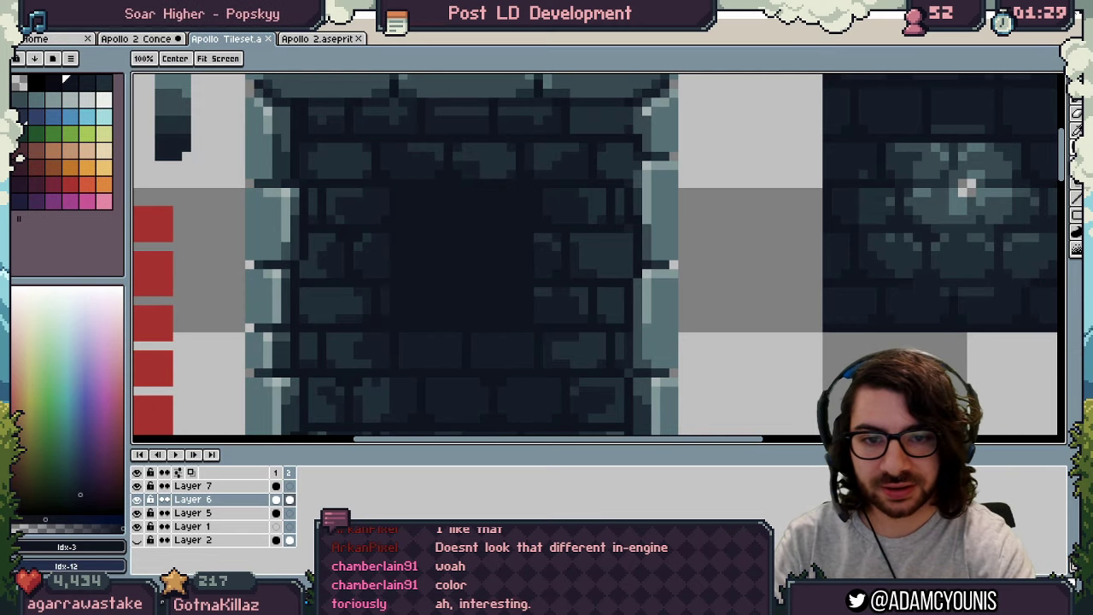
key("ctrl+alt+shift+s")
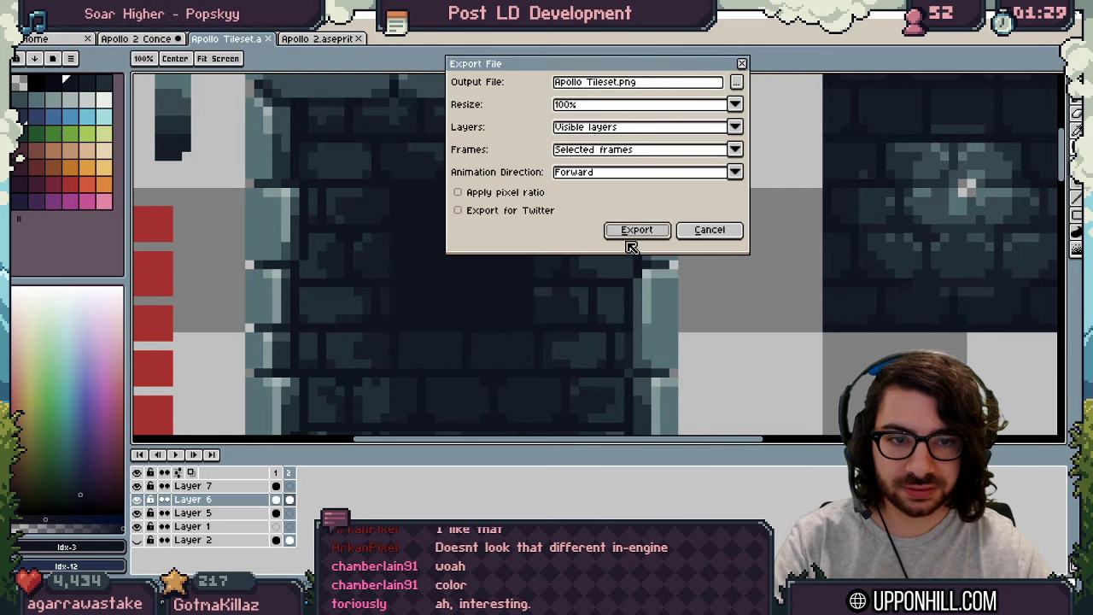
key("Return")
key("alt+Tab")
scroll(480, 317, "down", 5)
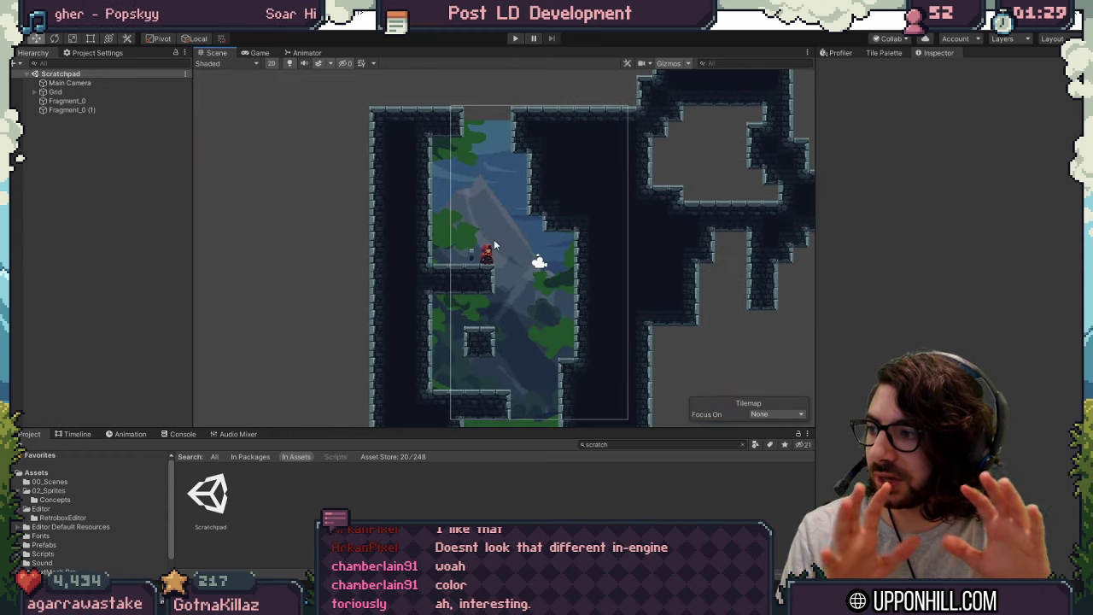
scroll(461, 244, "up", 3)
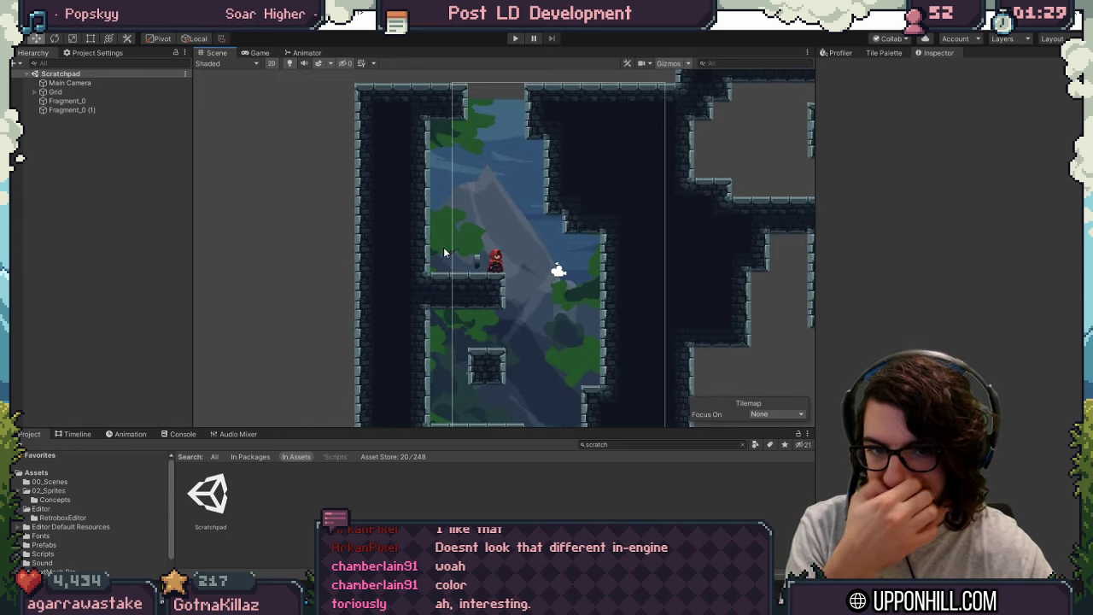
Step: Darken the upper-right corner of the separate lit brick block in Aseprite with a 6 px brush in the darkest wall colour
key("alt+Tab")
scroll(542, 260, "down", 2)
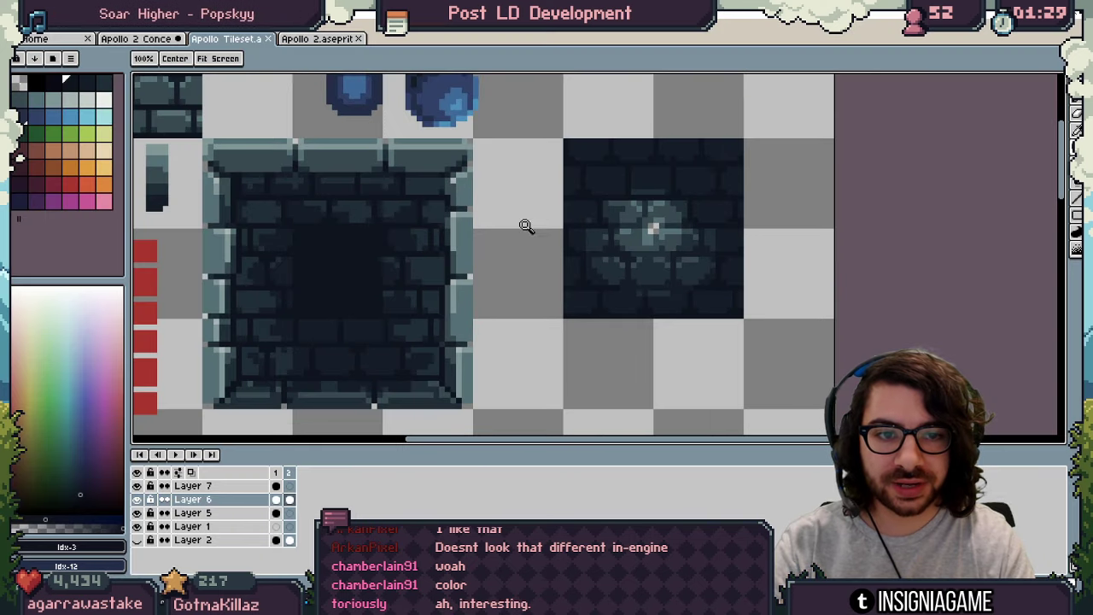
scroll(524, 225, "up", 1)
key("v")
key("e")
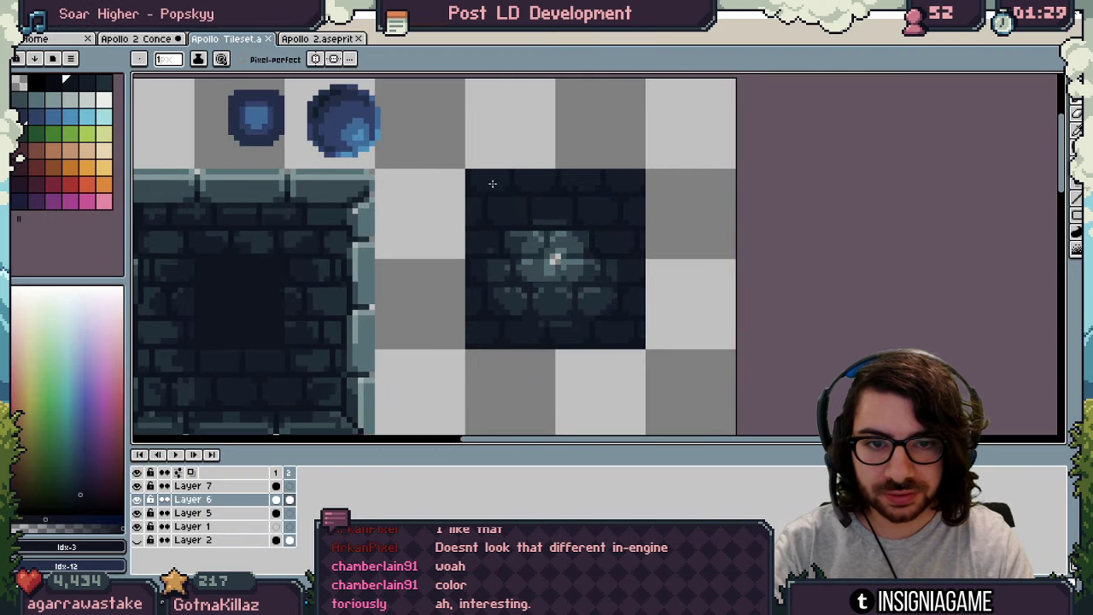
key("b")
key("i")
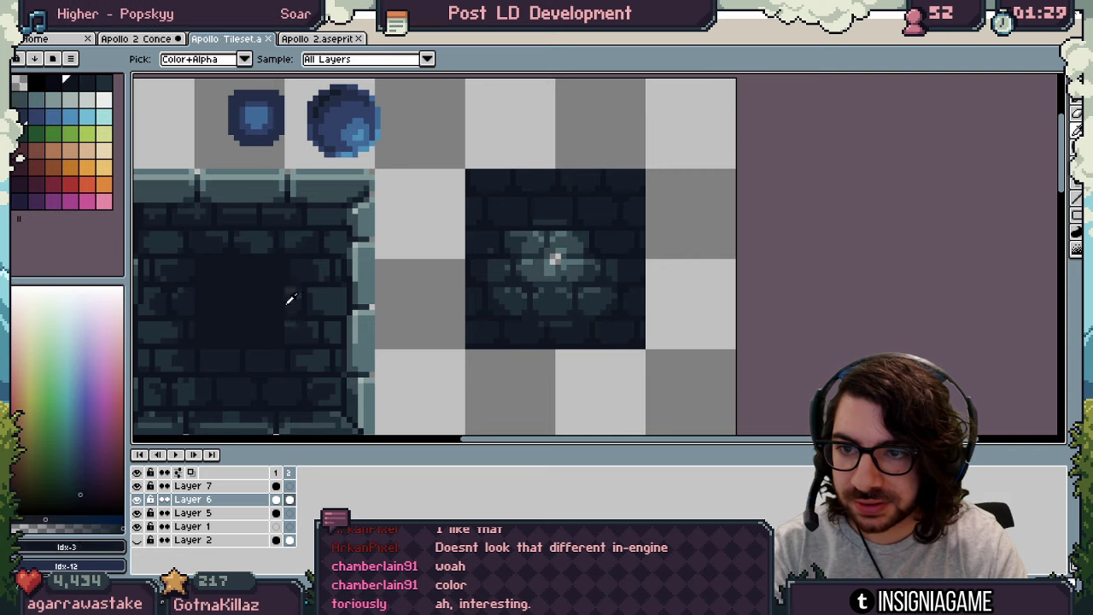
key("b")
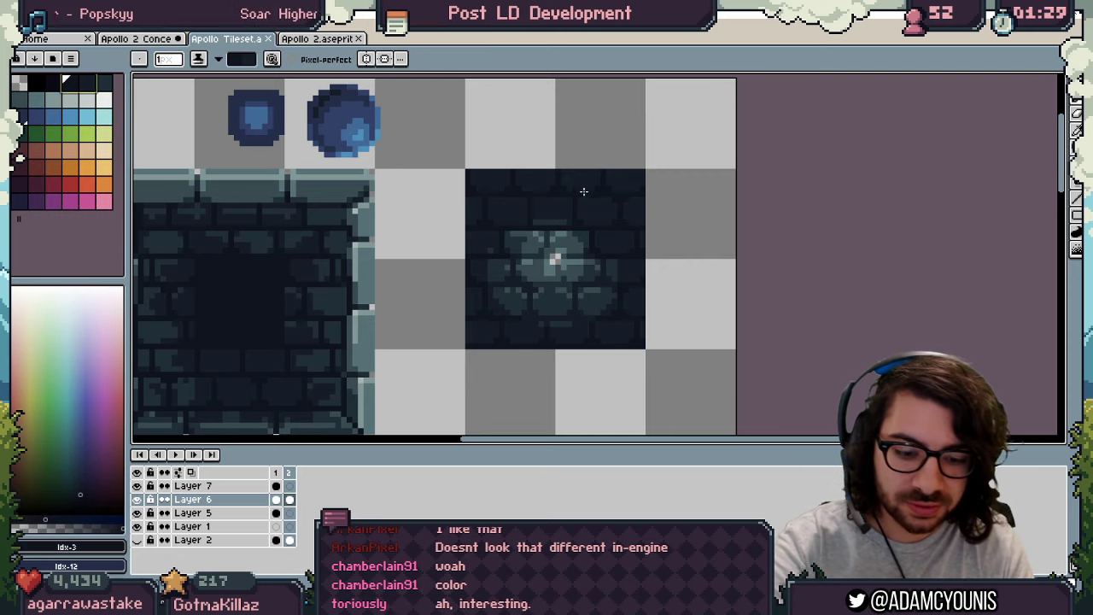
key("plus")
key("plus")
key("plus")
key("plus")
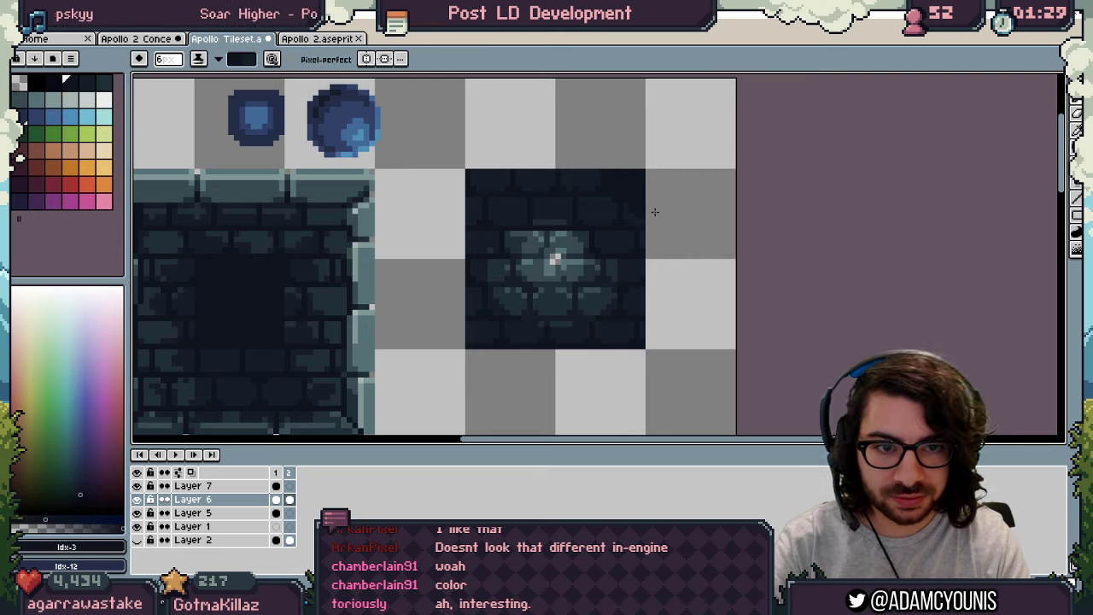
Step: Examine closely how the bricks meet the dark centre, both in the tileset and on the walls in Unity's scene
scroll(410, 272, "up", 4)
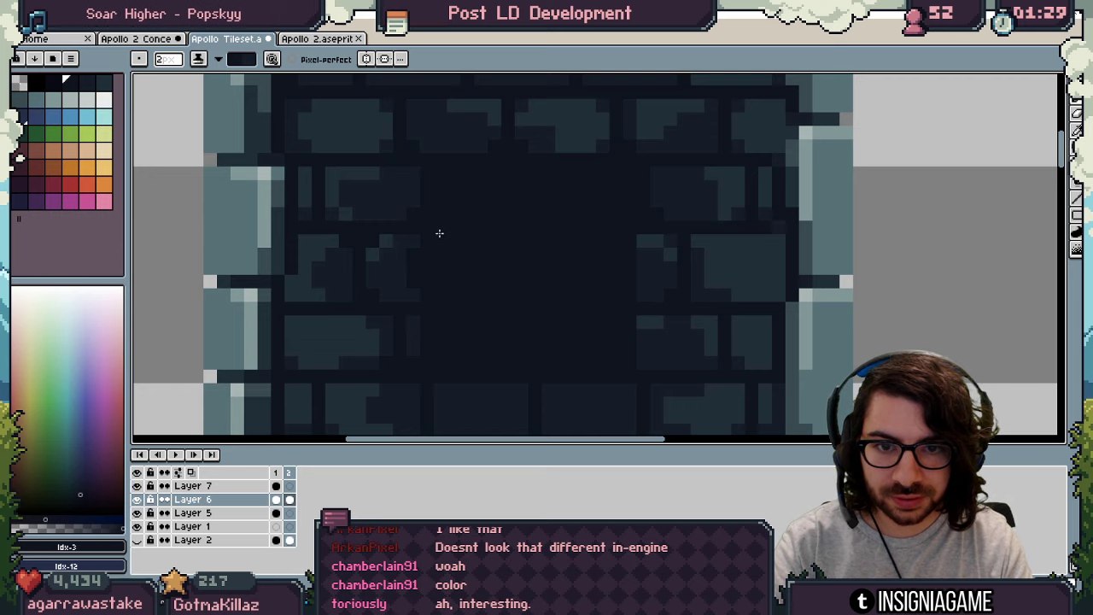
key("alt+Tab")
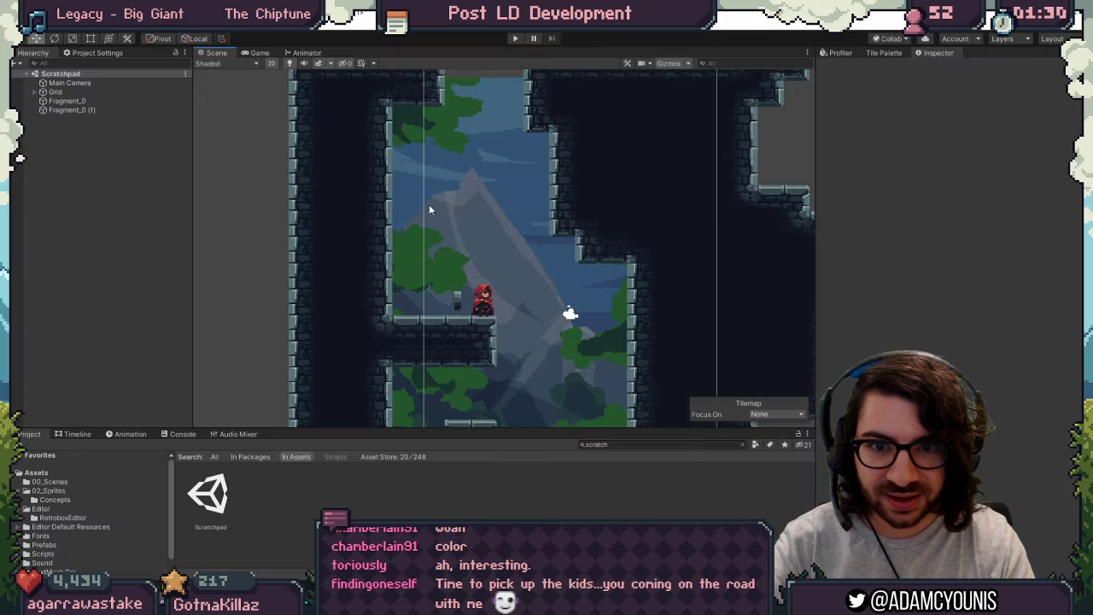
scroll(468, 239, "down", 2)
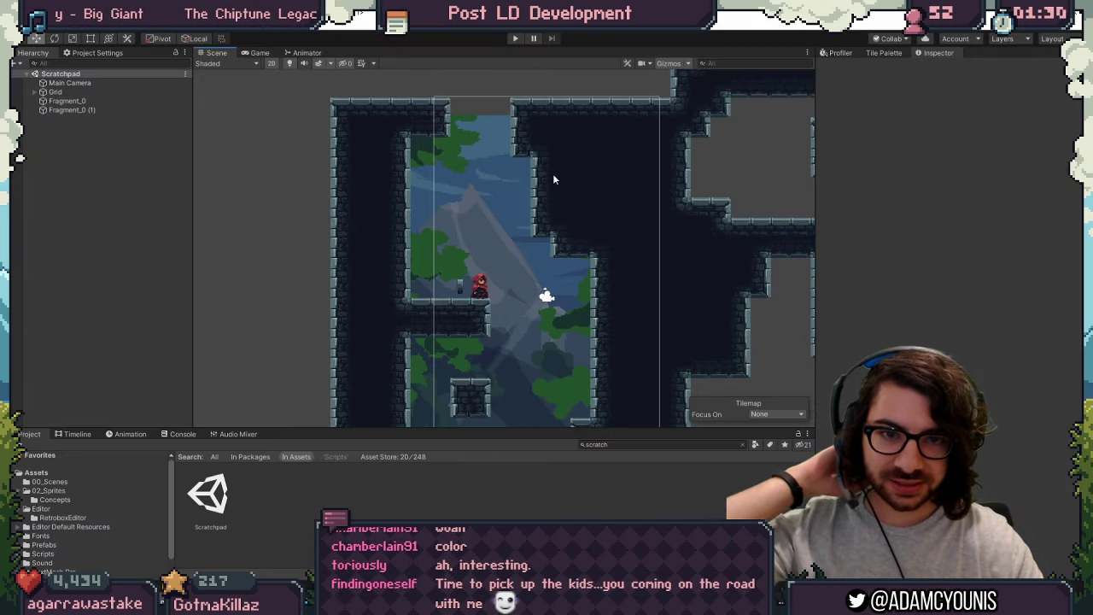
scroll(476, 192, "up", 8)
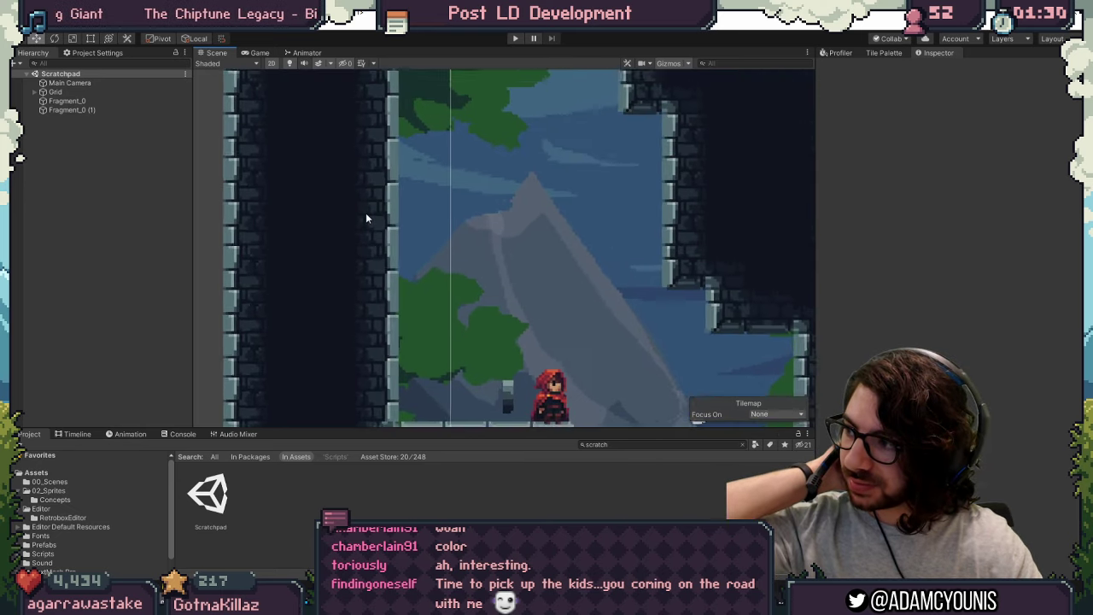
scroll(362, 227, "up", 2)
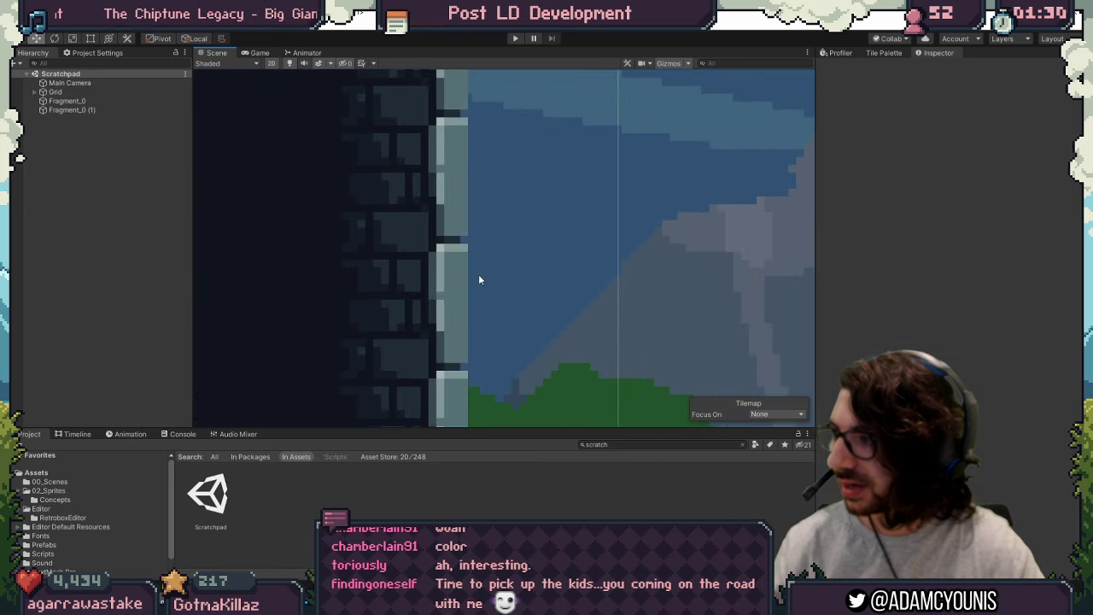
Step: Examine how the wall bricks blend into the dark interiors along the columns, corners and ledge in Unity's scene
scroll(427, 276, "down", 3)
middle_click_drag(419, 276, 415, 299)
middle_click_drag(415, 208, 424, 313)
middle_click_drag(439, 172, 418, 314)
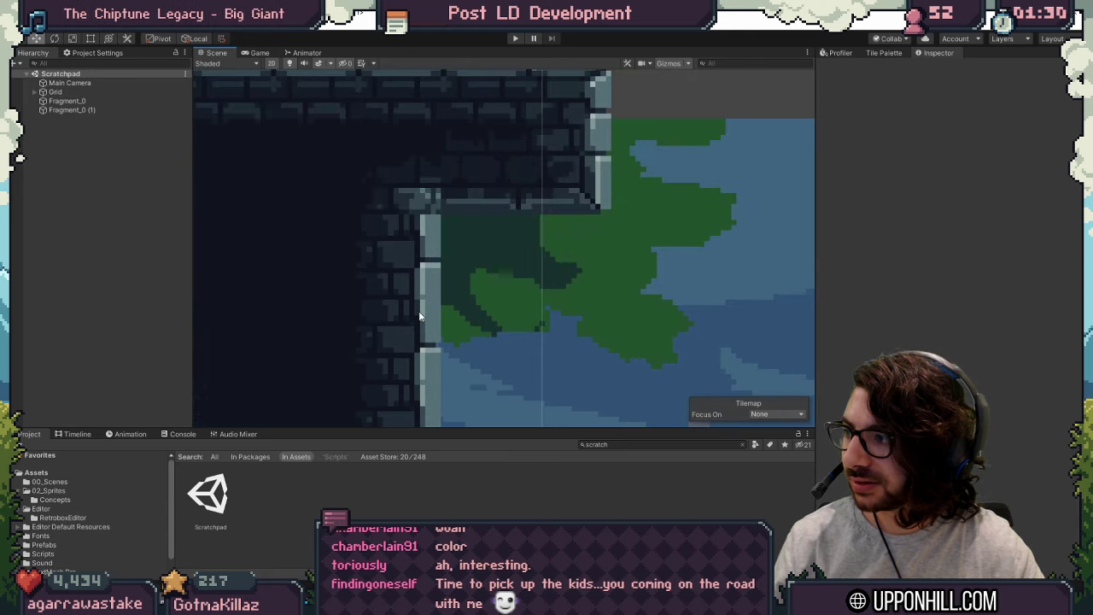
middle_click_drag(491, 165, 522, 185)
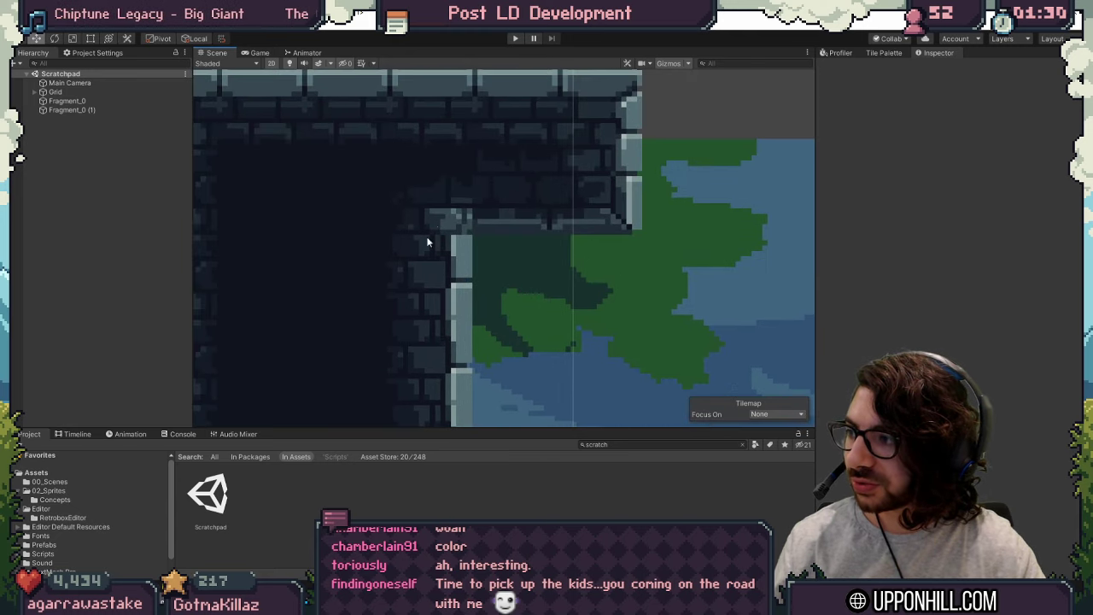
middle_click_drag(515, 246, 730, 250)
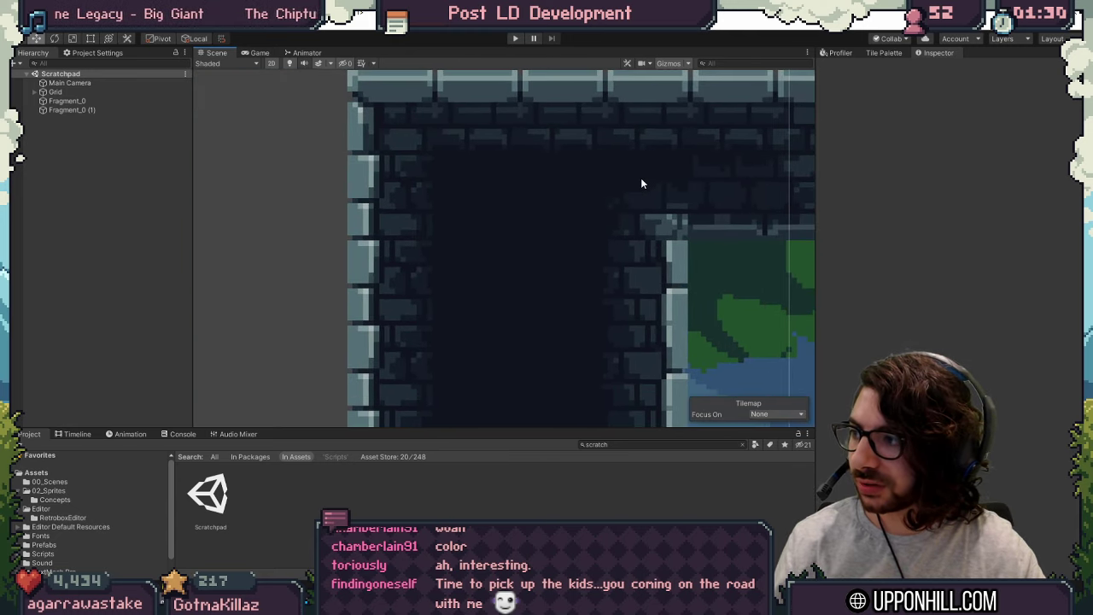
scroll(675, 178, "down", 2)
middle_click_drag(692, 178, 571, 159)
middle_click_drag(578, 259, 578, 91)
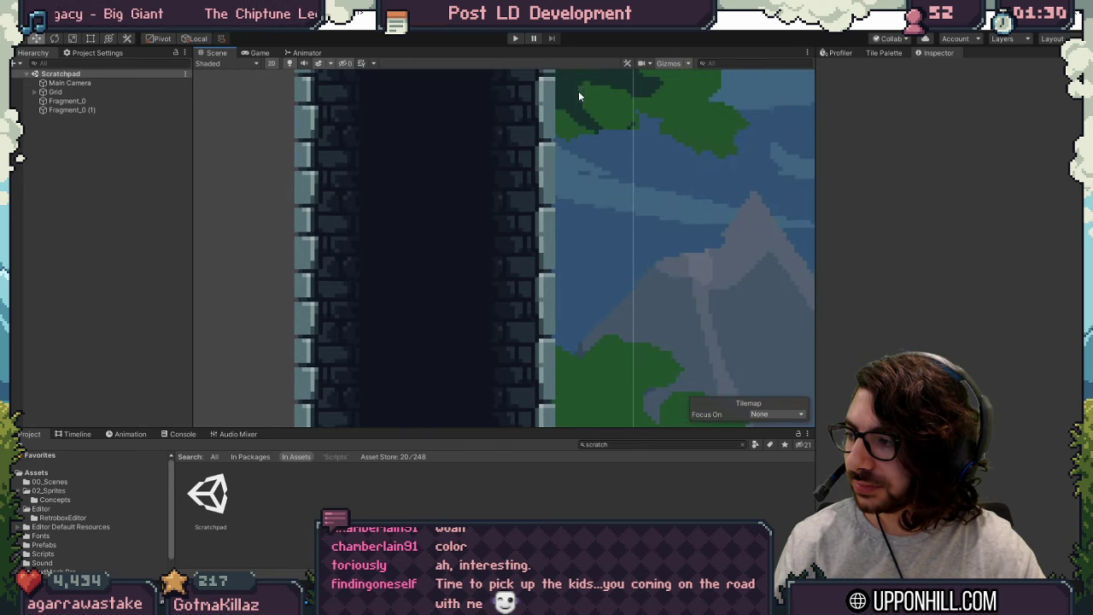
middle_click_drag(540, 397, 539, 259)
middle_click_drag(526, 312, 502, 200)
middle_click_drag(549, 271, 464, 210)
scroll(620, 275, "up", 4)
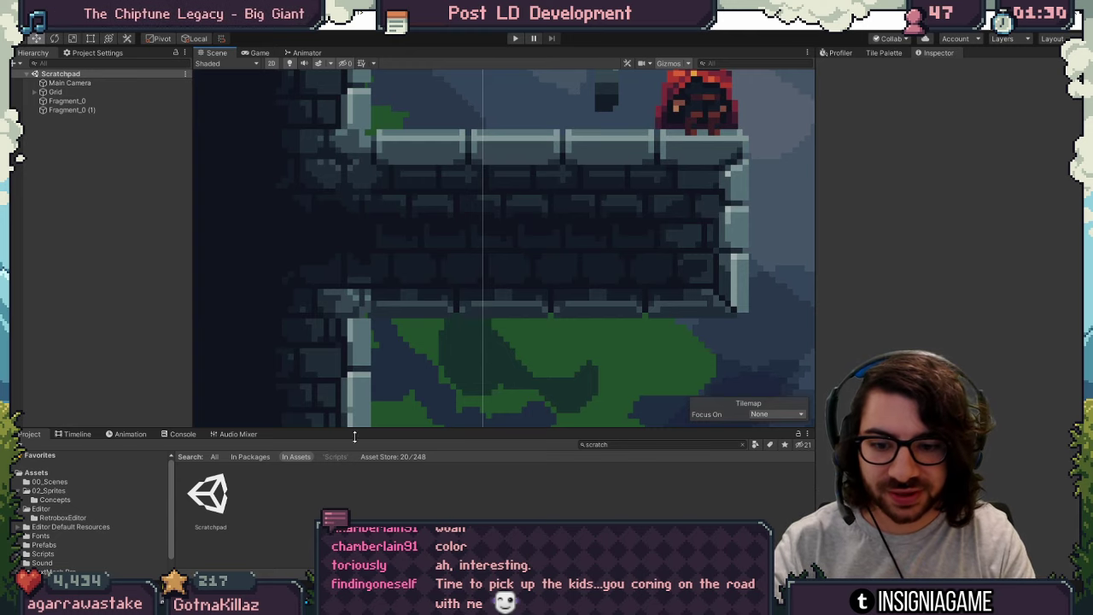
Step: Touch up the middle bricks of the tile's bottom row in Aseprite with a sampled brick colour, and return to Unity's scene
key("alt+Tab")
left_click(485, 362)
key("b")
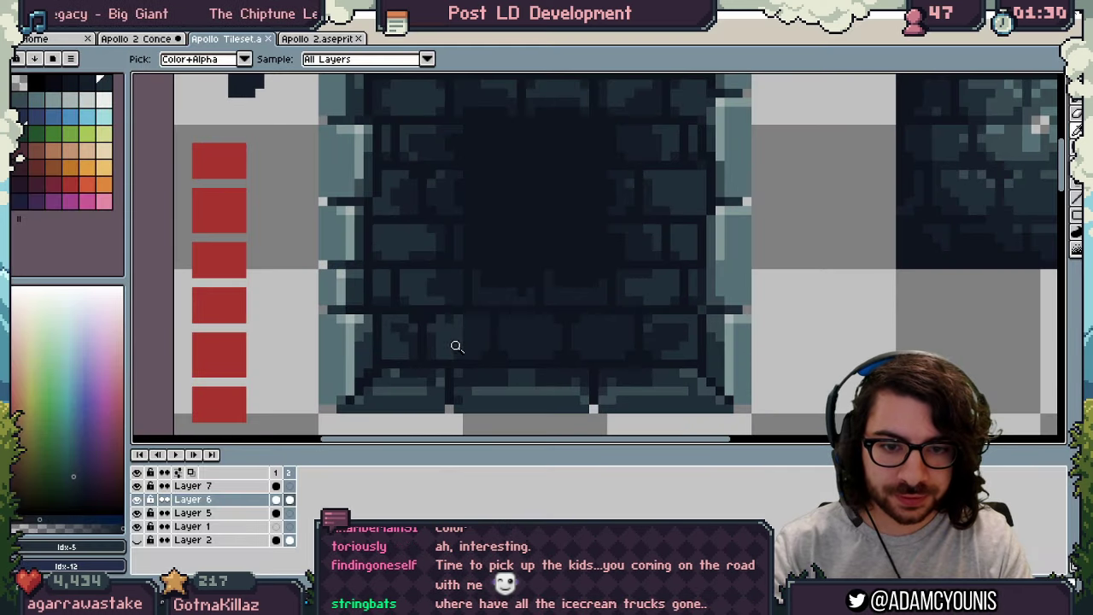
left_click(455, 346, "alt")
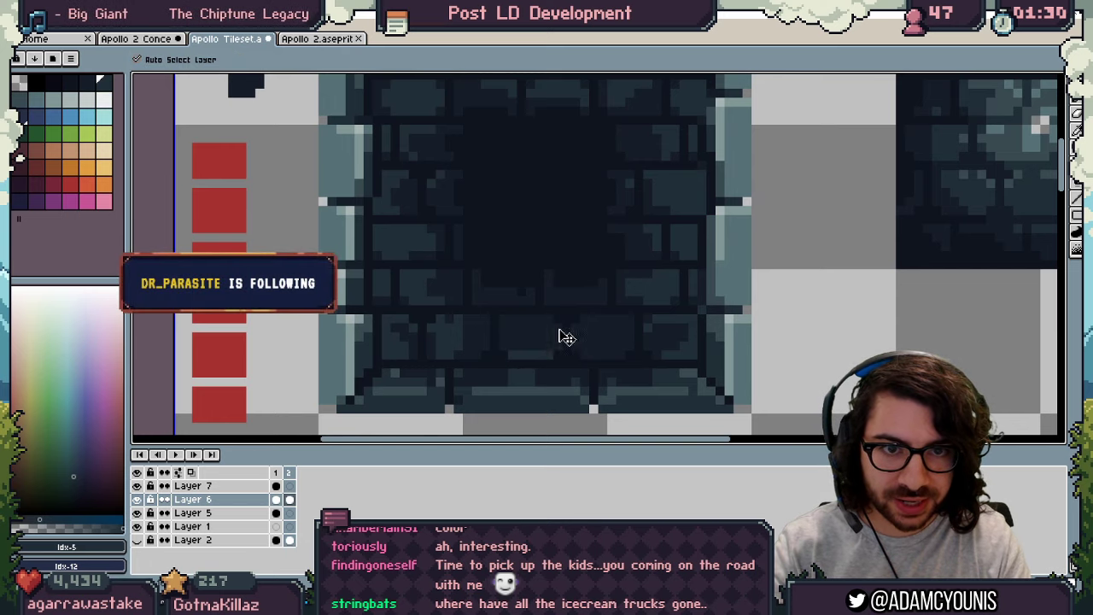
key("alt+Tab")
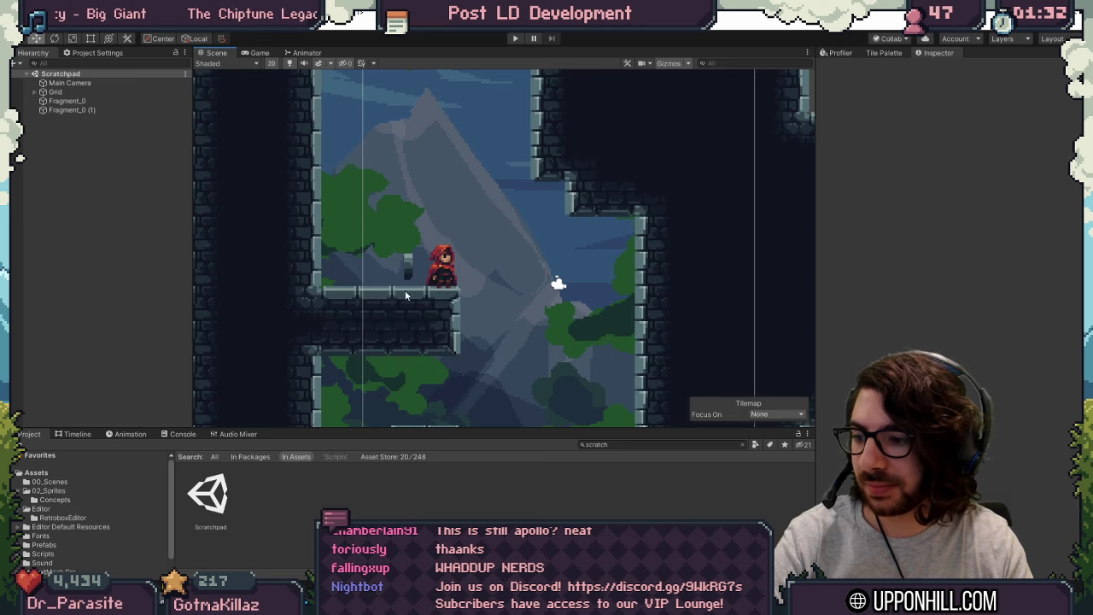
Step: Examine the overall wall shading in Unity's scene, from the upper corners down to the ledge with the hooded character
scroll(507, 316, "down", 2)
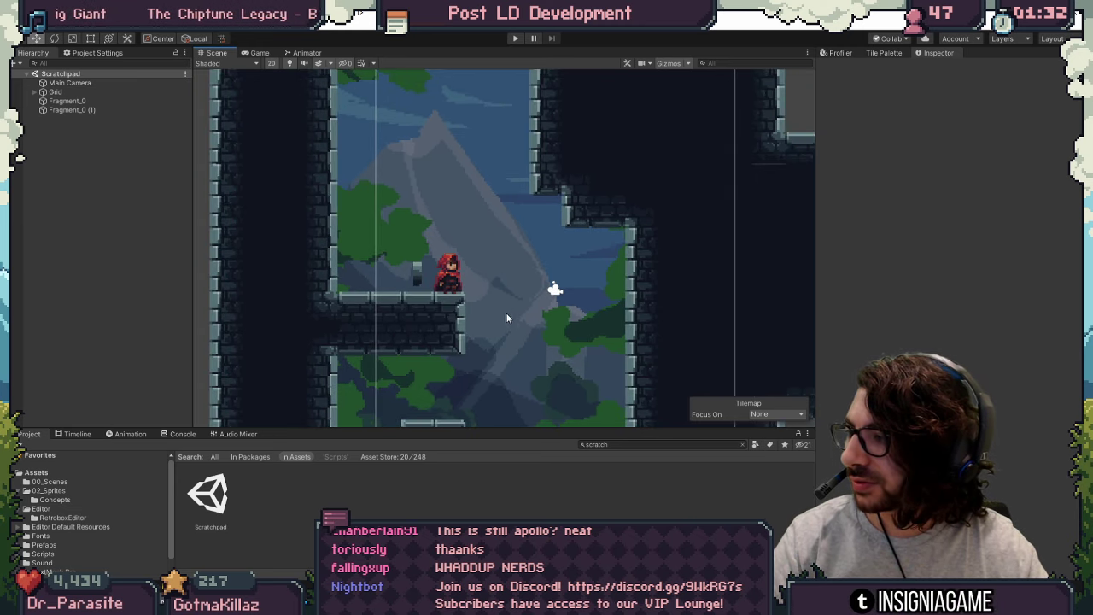
middle_click_drag(428, 324, 489, 335)
scroll(481, 339, "down", 4)
middle_click_drag(496, 251, 515, 382)
scroll(471, 238, "up", 4)
scroll(470, 238, "up", 5)
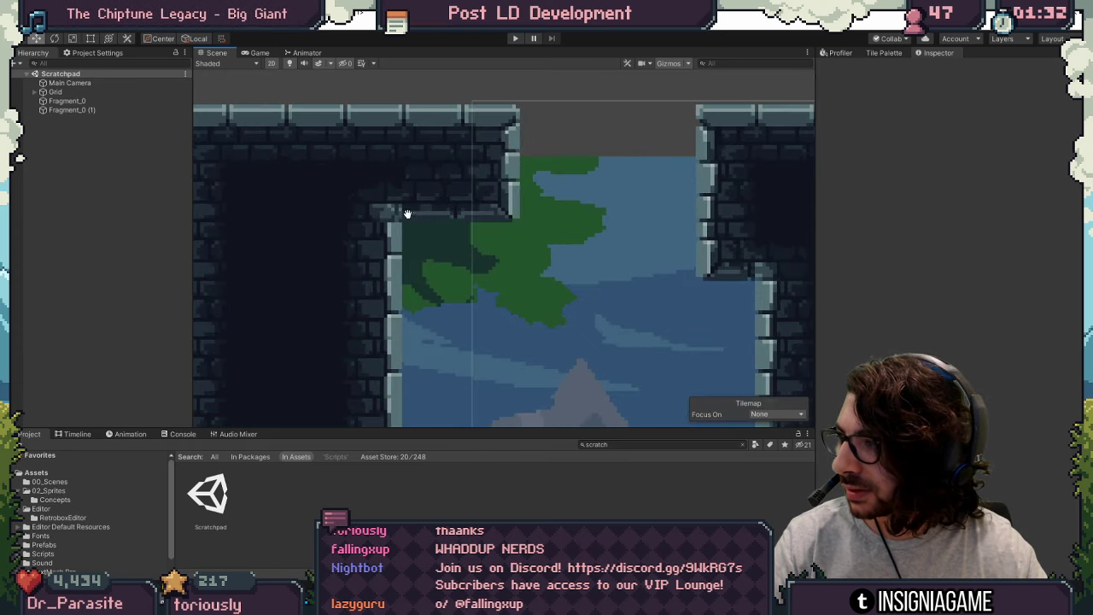
middle_click_drag(384, 188, 330, 234)
scroll(605, 248, "down", 5)
middle_click_drag(653, 232, 473, 206)
scroll(474, 205, "down", 5)
middle_click_drag(642, 210, 624, 164)
middle_click_drag(404, 416, 524, 306)
scroll(502, 250, "up", 6)
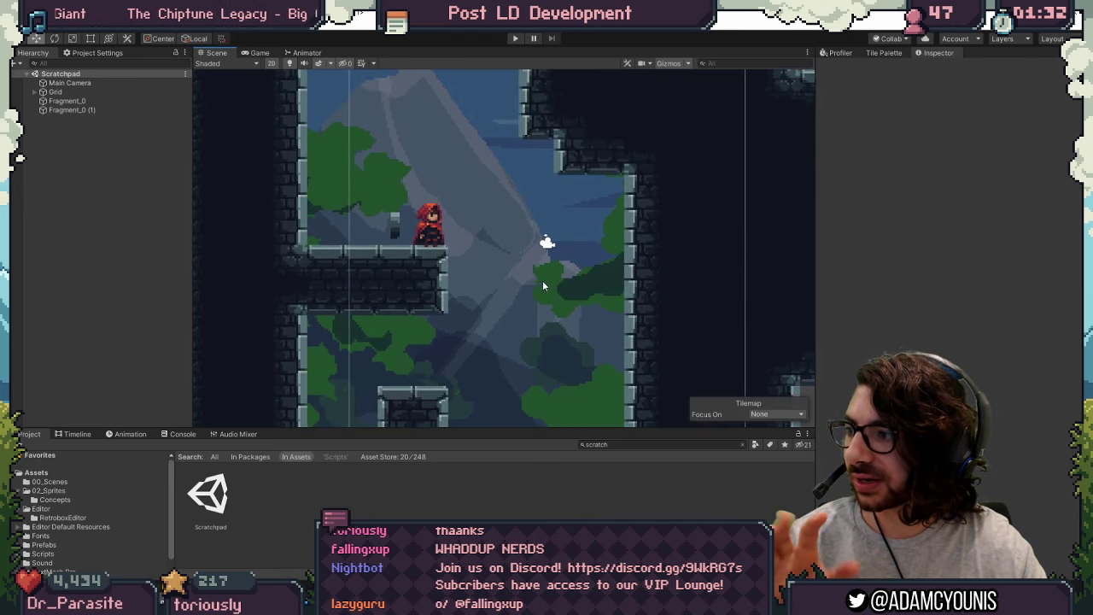
Step: Try the lighter navy centre by exporting the tileset from Aseprite as Apollo Tileset.png and viewing the walls in Unity's scene
key("alt+Tab")
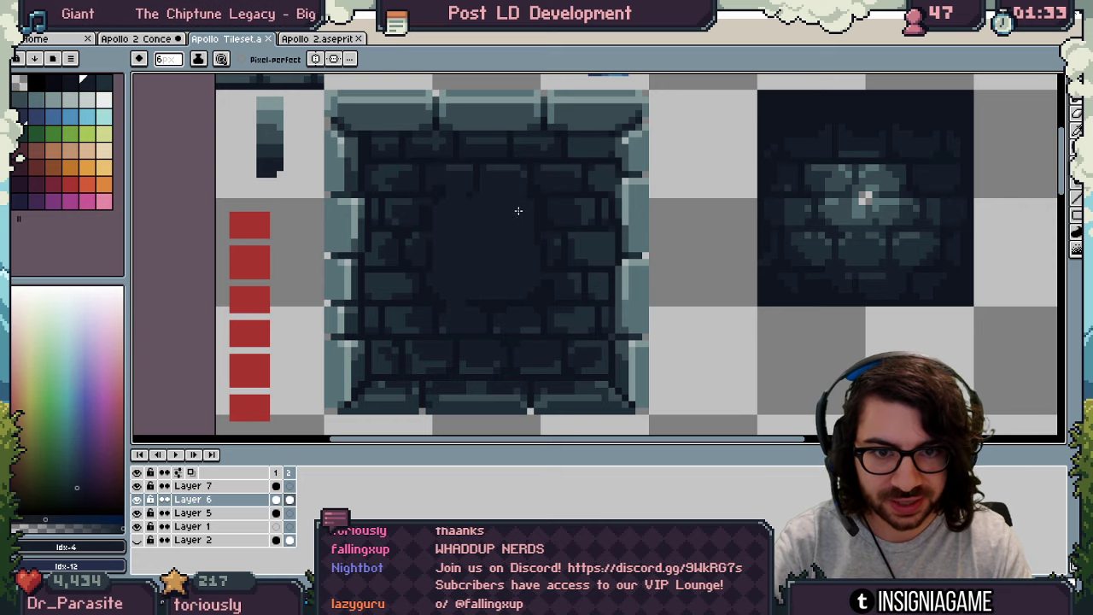
key("z")
left_click_drag(504, 240, 429, 255)
key("ctrl+alt+shift+s")
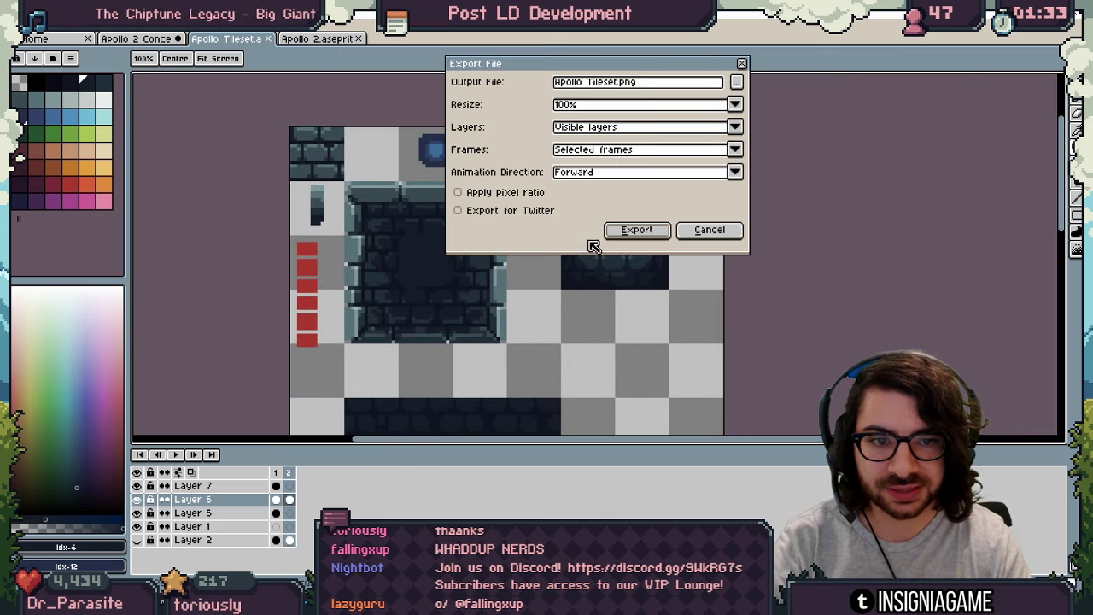
key("Return")
key("alt+Tab")
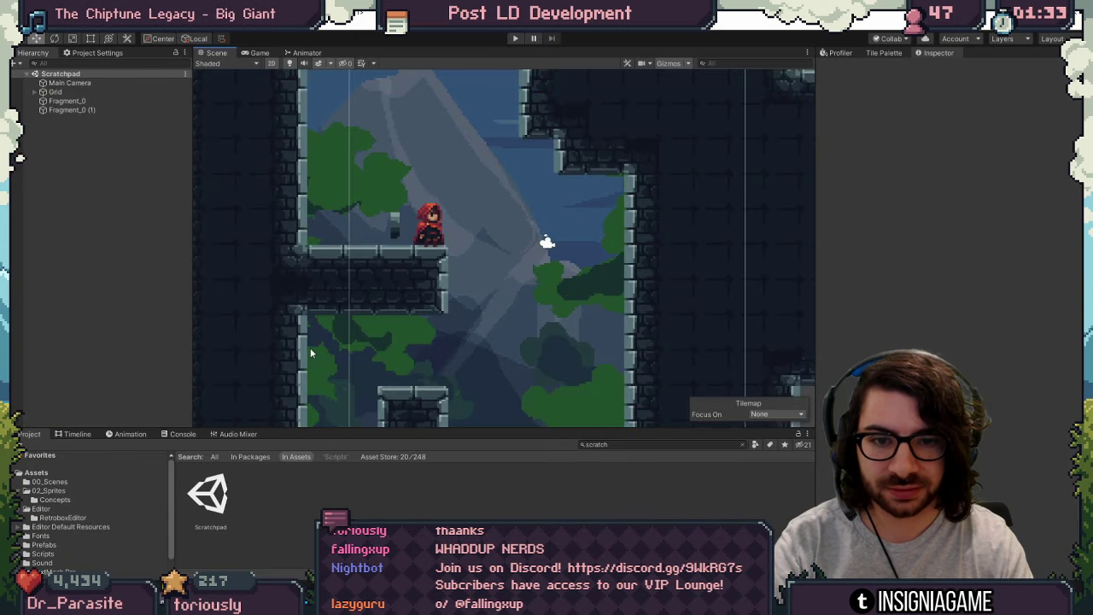
Step: Try filling the entire centre tile with the lighter navy in Aseprite, re-export the tileset, and review the interiors in Unity's scene
key("alt+Tab")
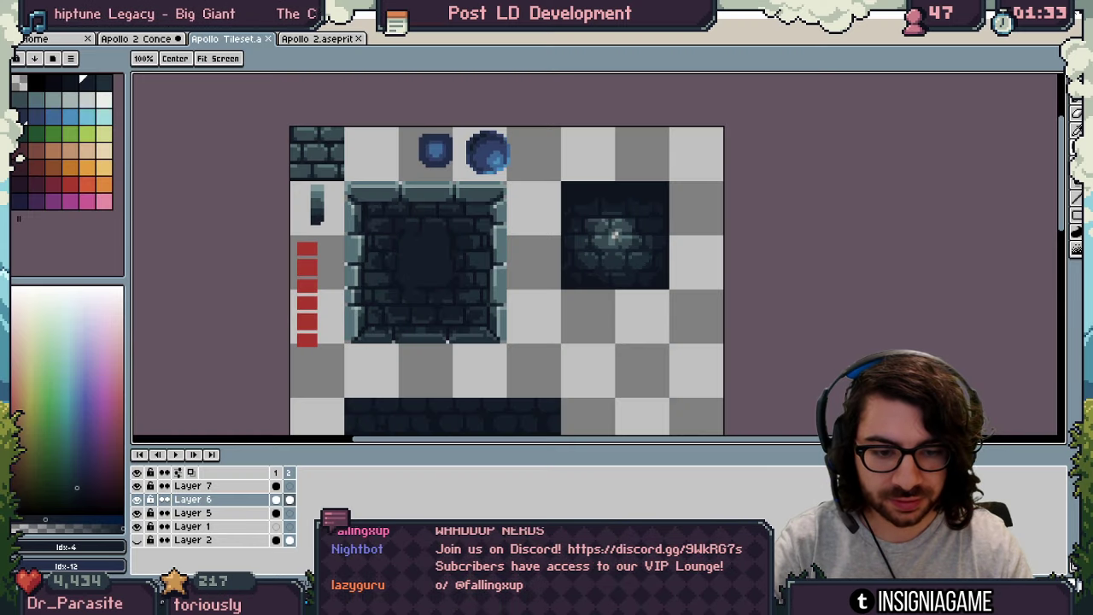
scroll(424, 252, "up", 3)
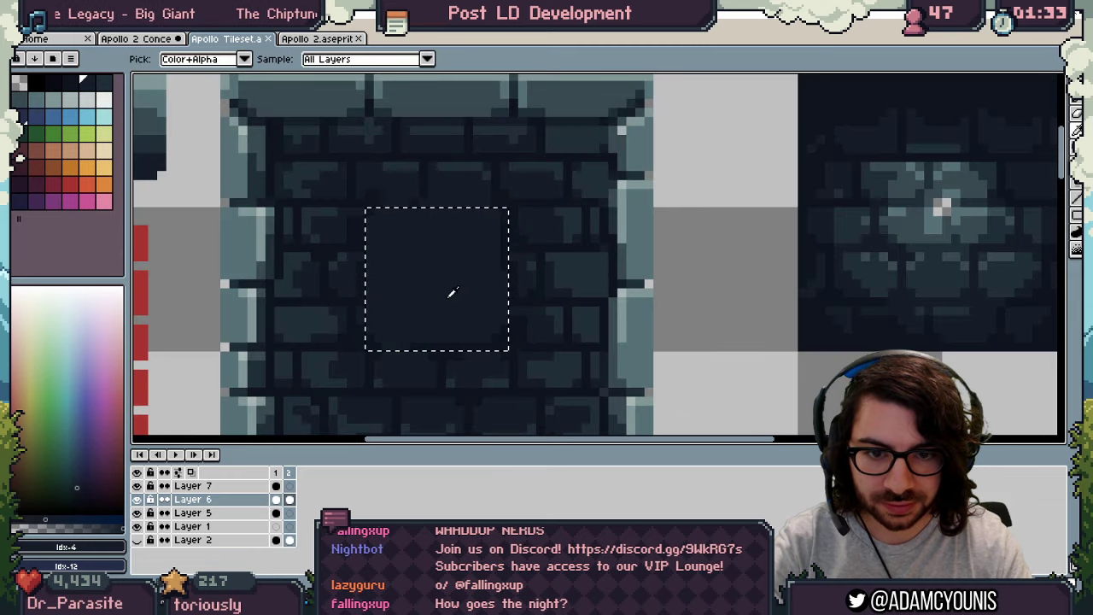
key("b")
key("ctrl+d")
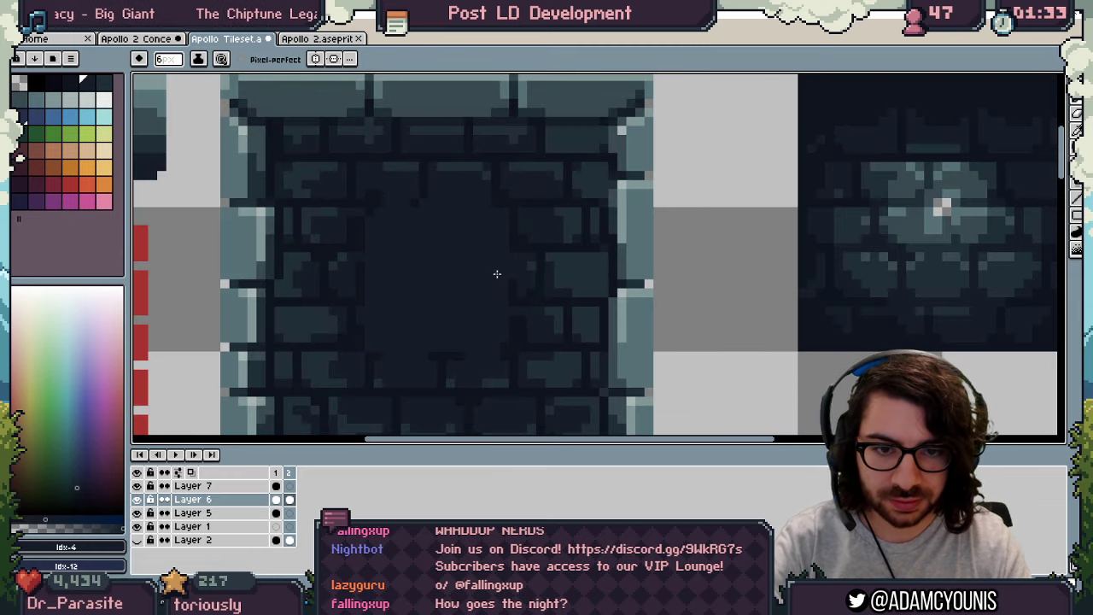
key("z")
scroll(493, 287, "down", 4)
key("ctrl+alt+shift+s")
left_click(637, 230)
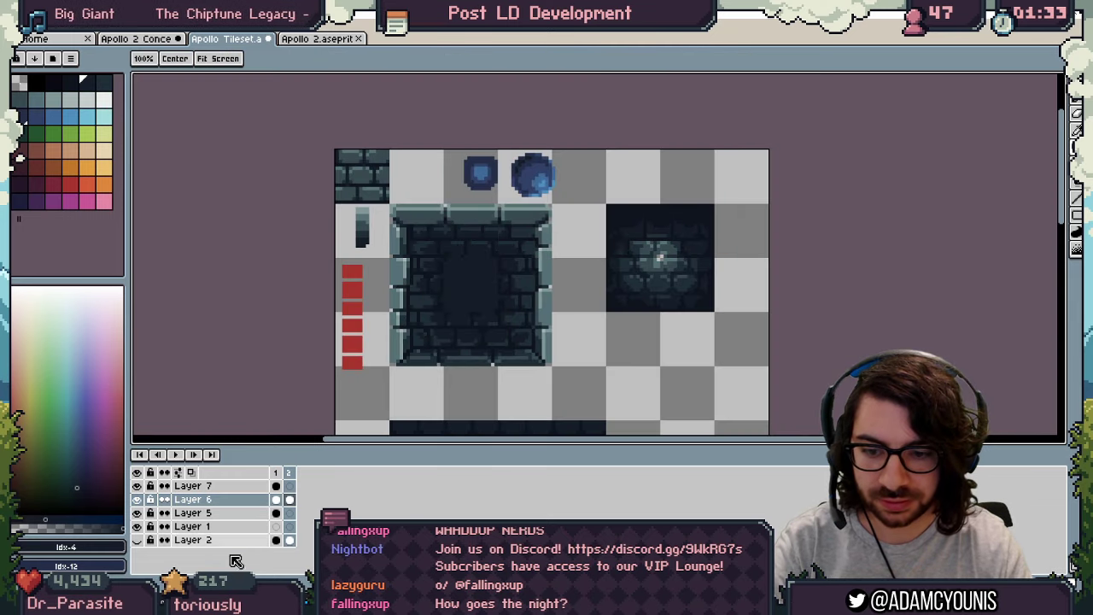
key("alt+Tab")
scroll(268, 256, "down", 3)
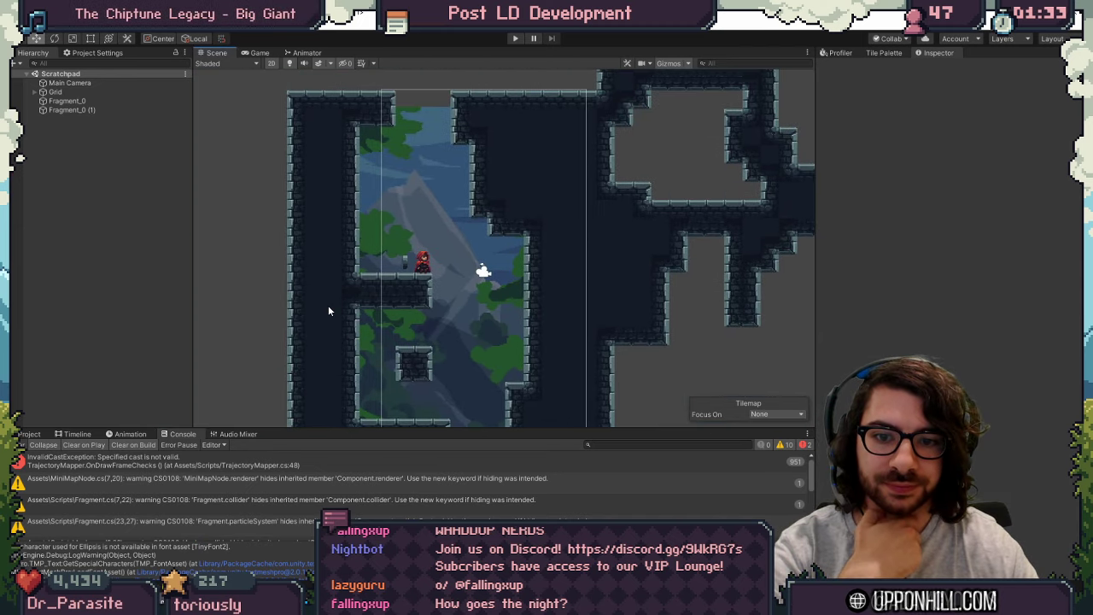
scroll(443, 272, "up", 3)
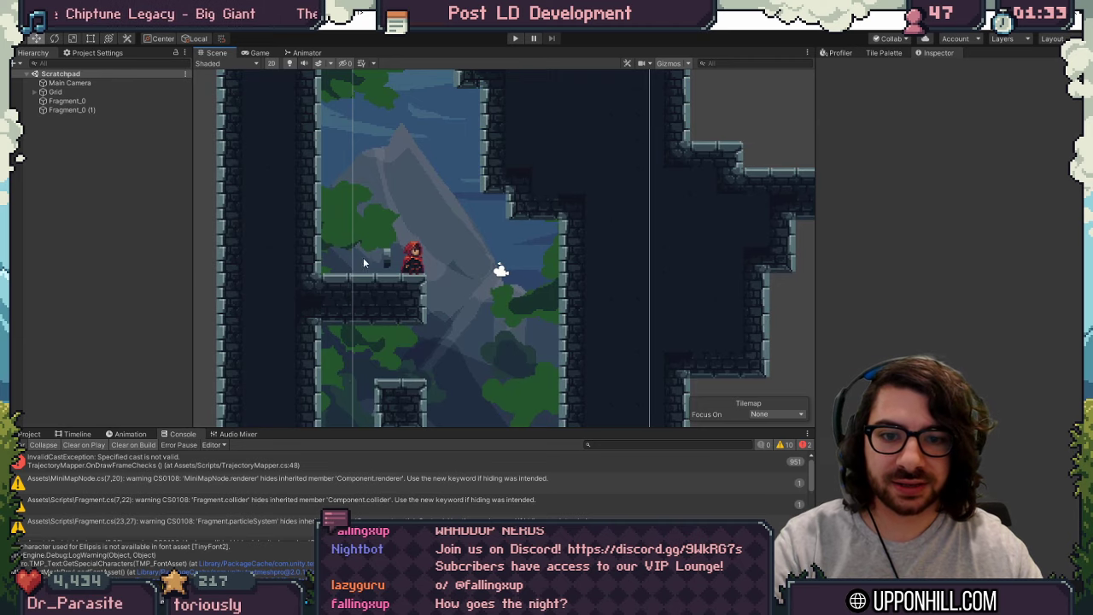
scroll(308, 284, "up", 5)
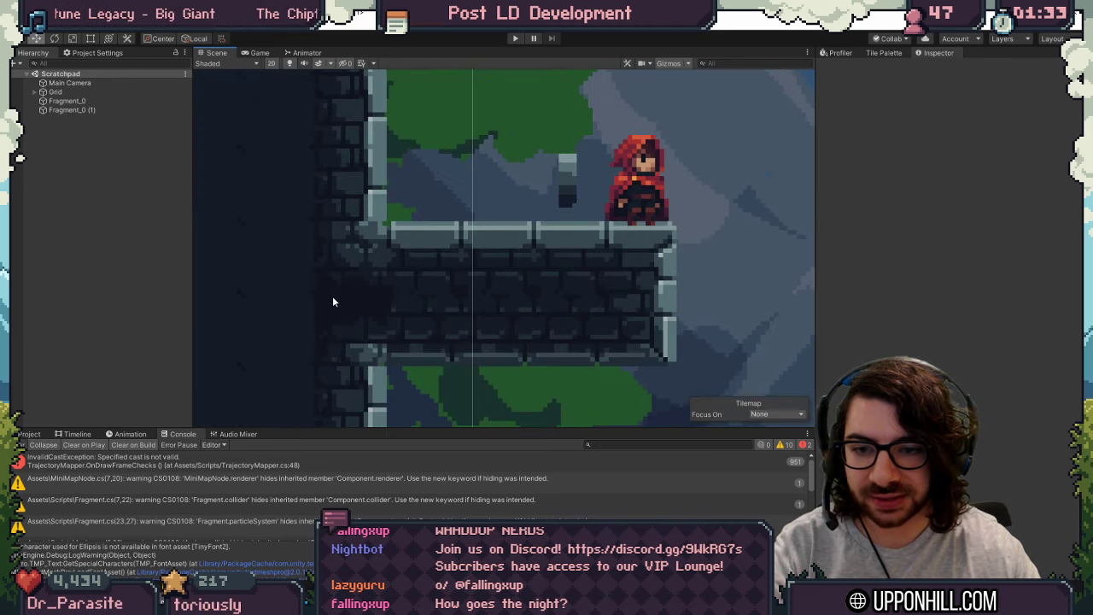
Step: Undo the centre tile's lighter navy fill in Aseprite and clear the selection
key("alt+Tab")
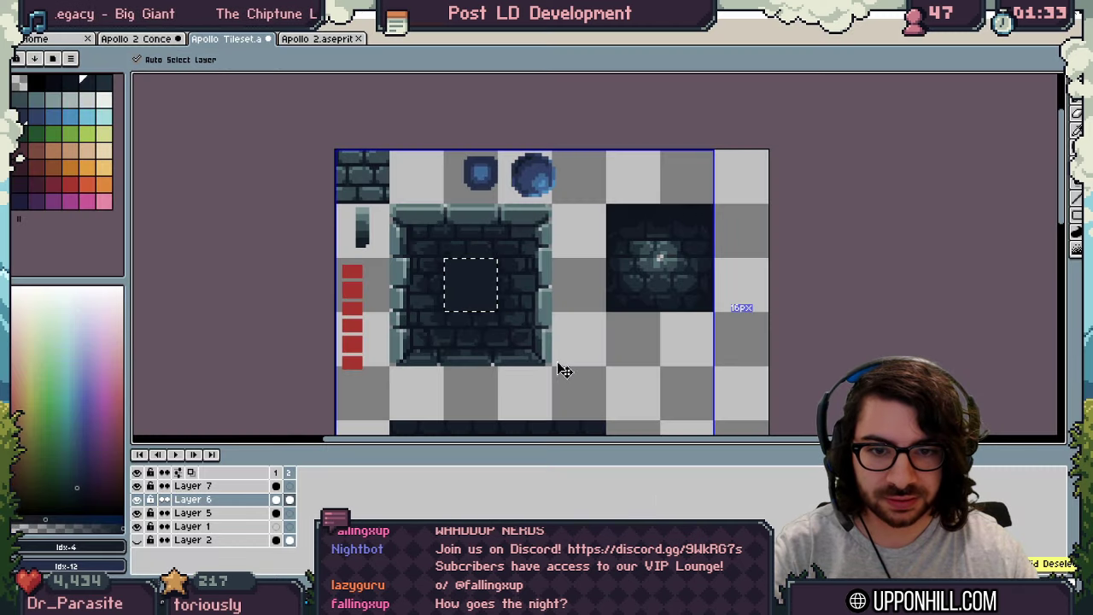
key("ctrl+d")
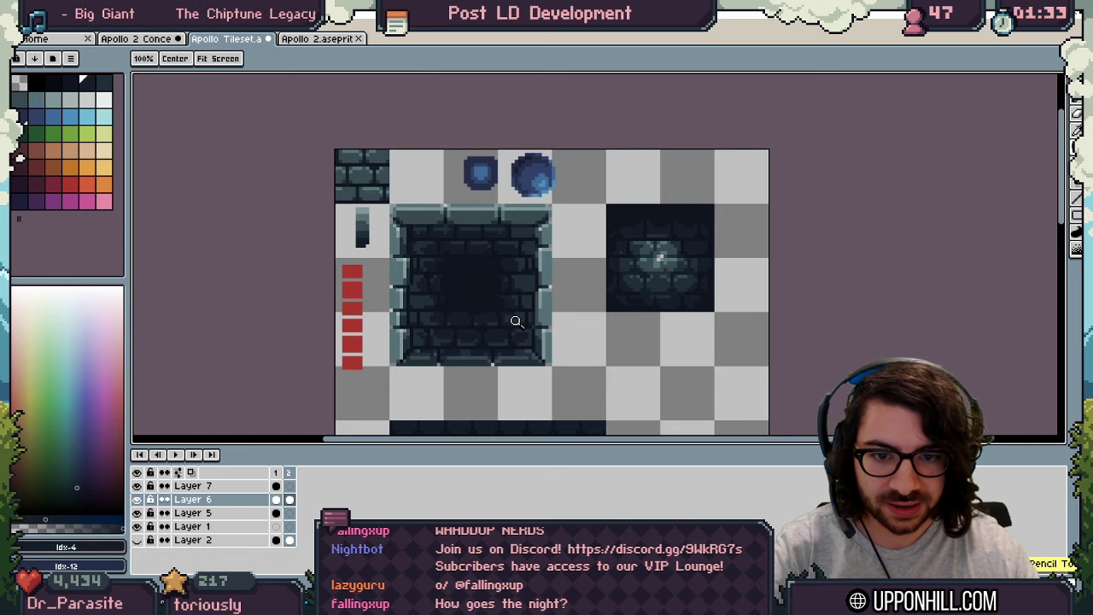
scroll(515, 317, "up", 2)
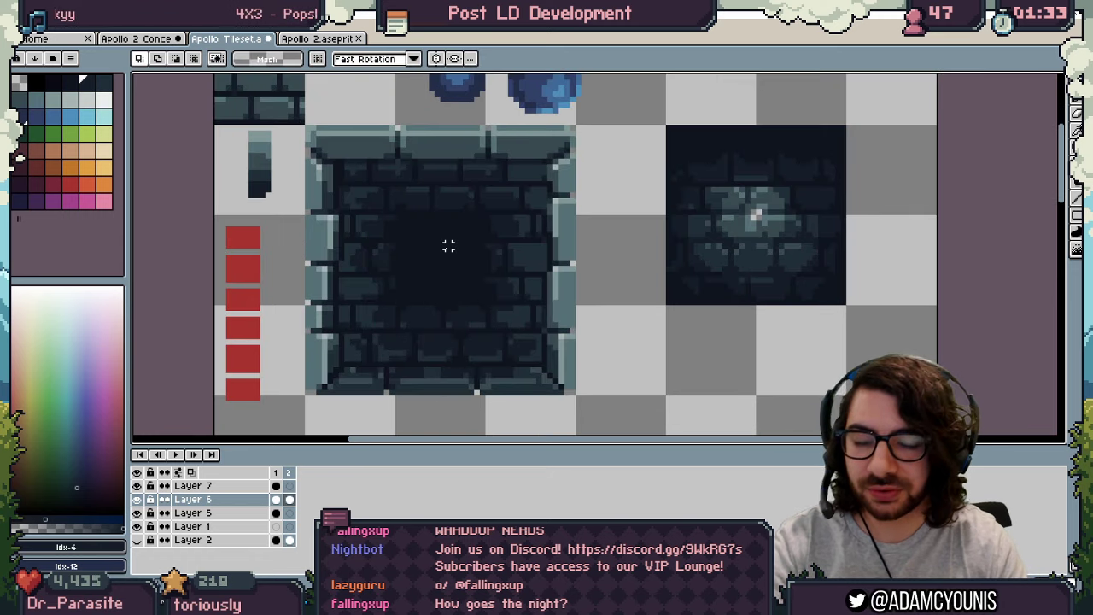
Step: Lighten the brick tiles and their centre with the Shading ink along the white-to-navy ramp, and review the walls in Unity's scene
left_click_drag(105, 100, 72, 87)
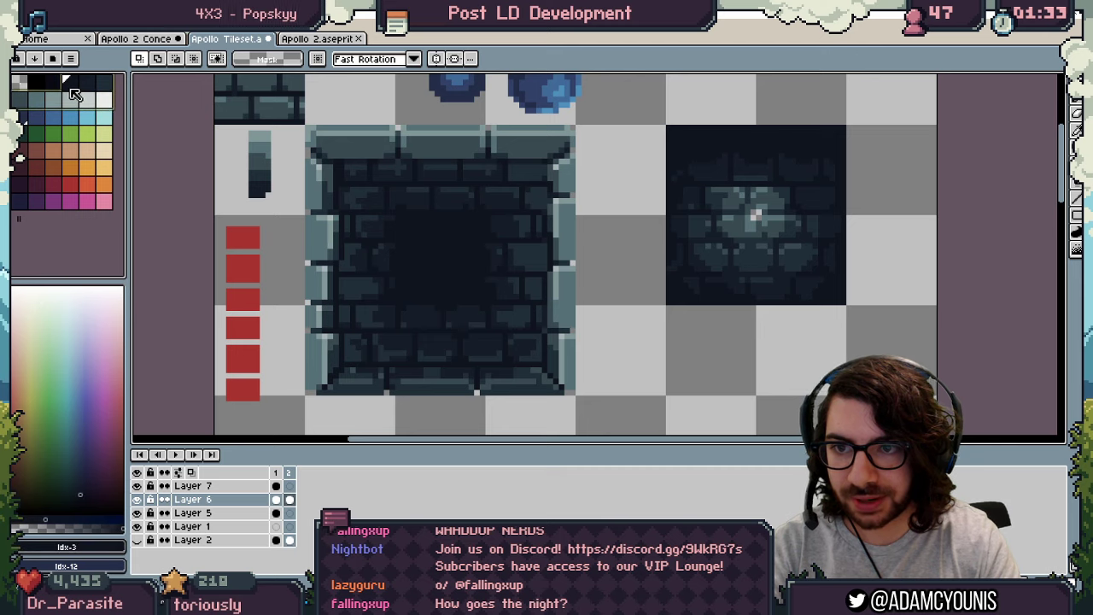
key("b")
key("x")
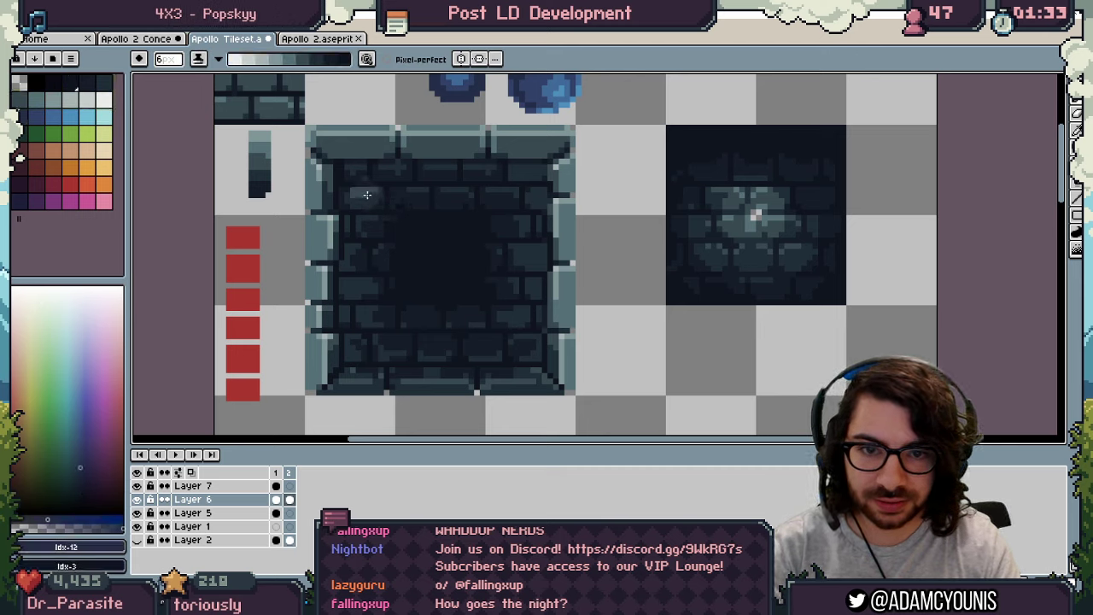
mouse_move(353, 177)
left_mouse_down()
mouse_move(448, 185)
mouse_move(416, 183)
mouse_move(522, 167)
mouse_move(535, 181)
mouse_move(506, 191)
left_mouse_up()
key("z")
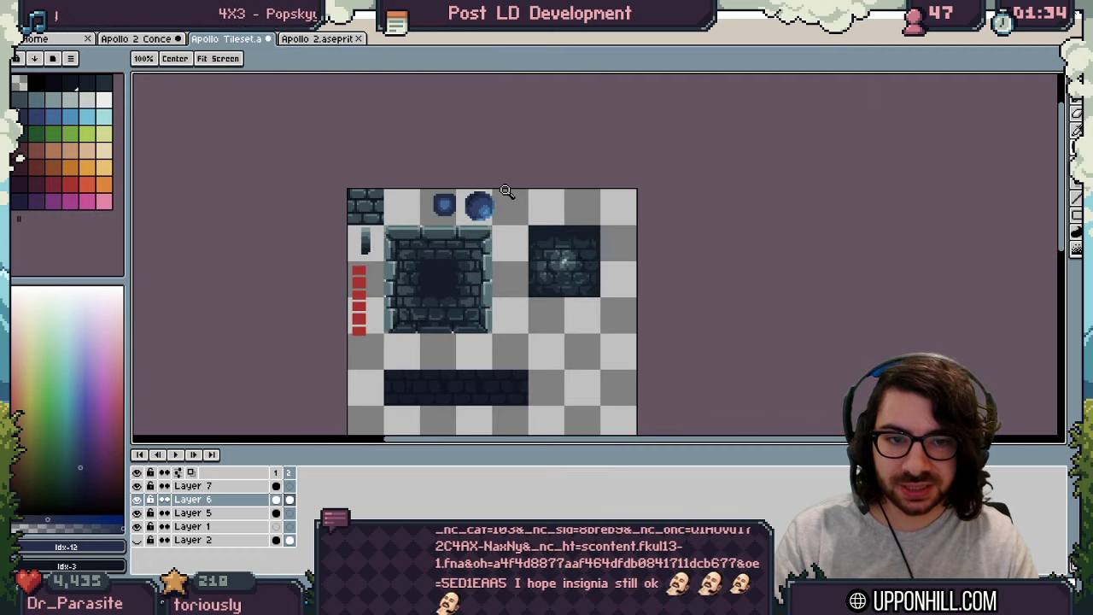
key("alt+Tab")
scroll(401, 264, "down", 5)
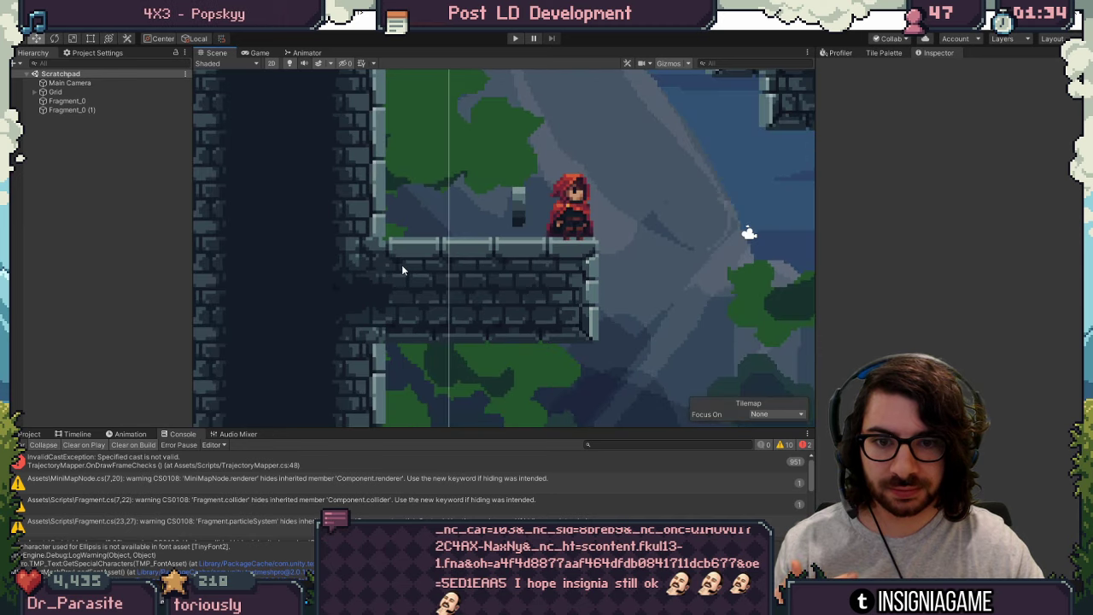
scroll(408, 270, "down", 2)
scroll(440, 251, "up", 2)
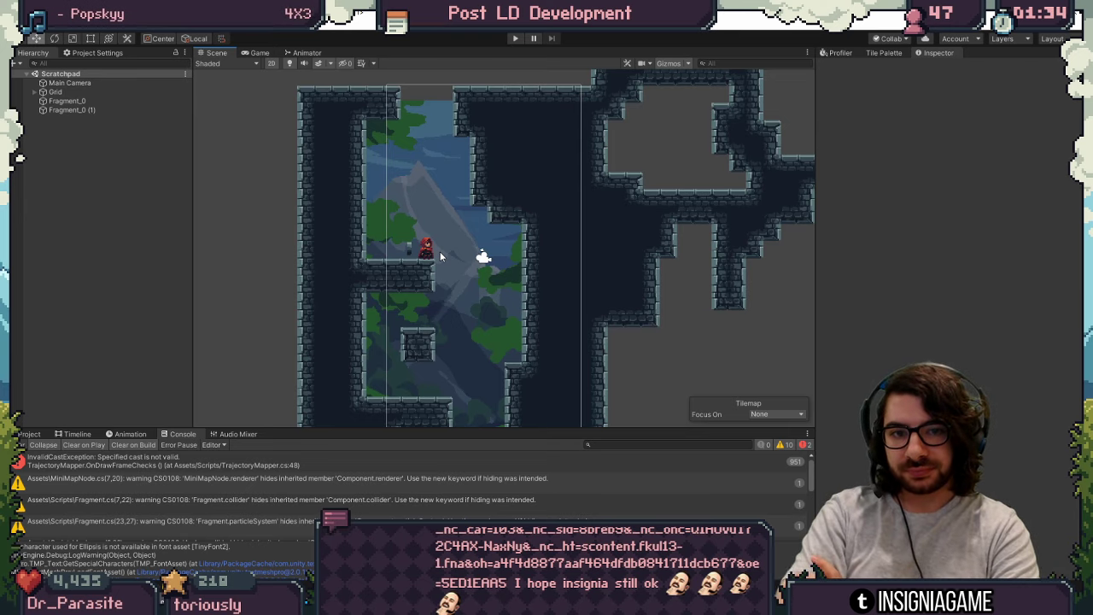
scroll(440, 252, "up", 2)
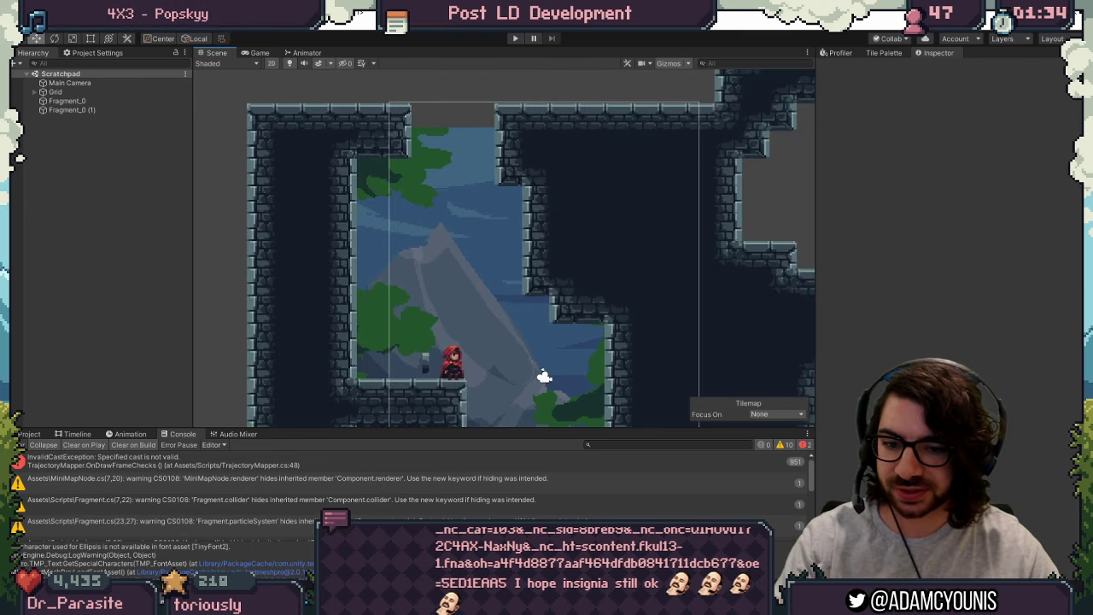
Step: Add a third frame in Aseprite to hold the lightened tileset, keeping the darker version in frame 2
key("alt+Tab")
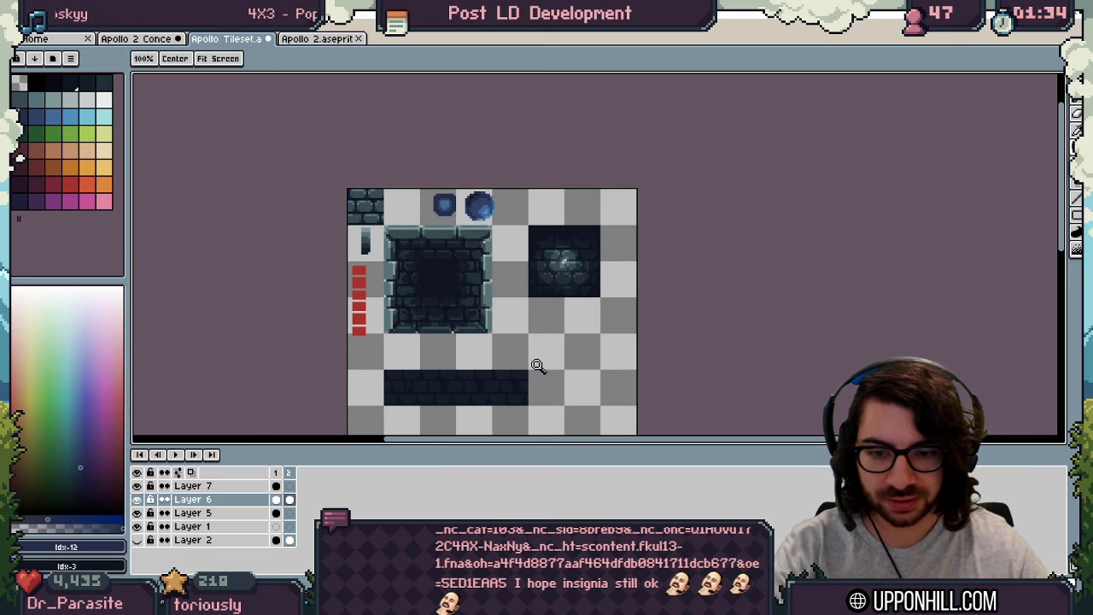
key("alt+n")
key("ctrl+s")
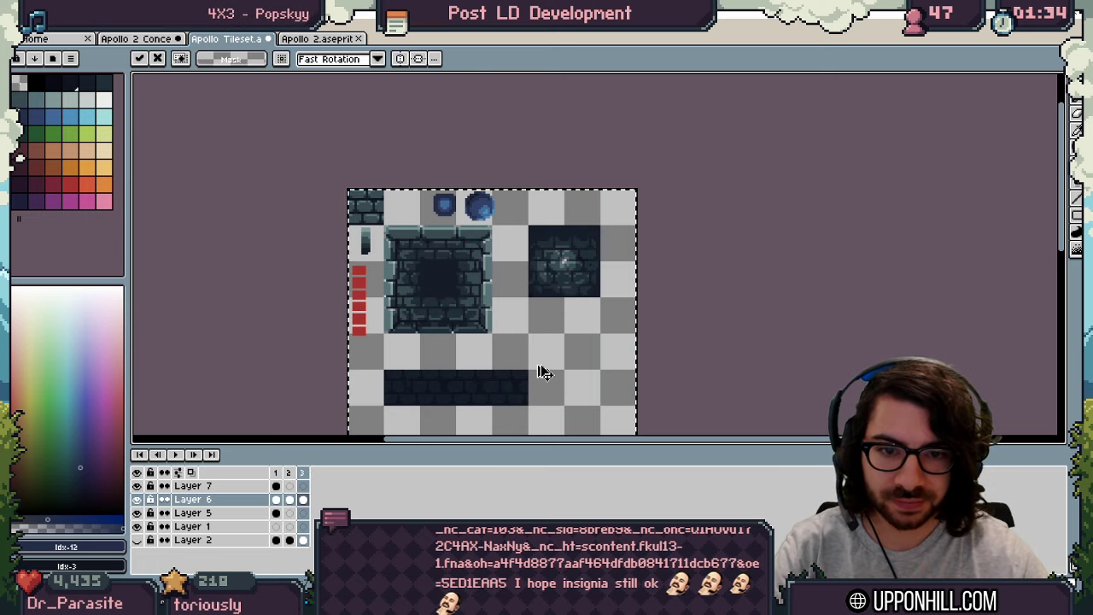
key("m")
Step: Export the darker tileset in frame 2 as Apollo Tileset.png and check the walls in Unity's scene
left_click(290, 474)
key("ctrl+alt+shift+s")
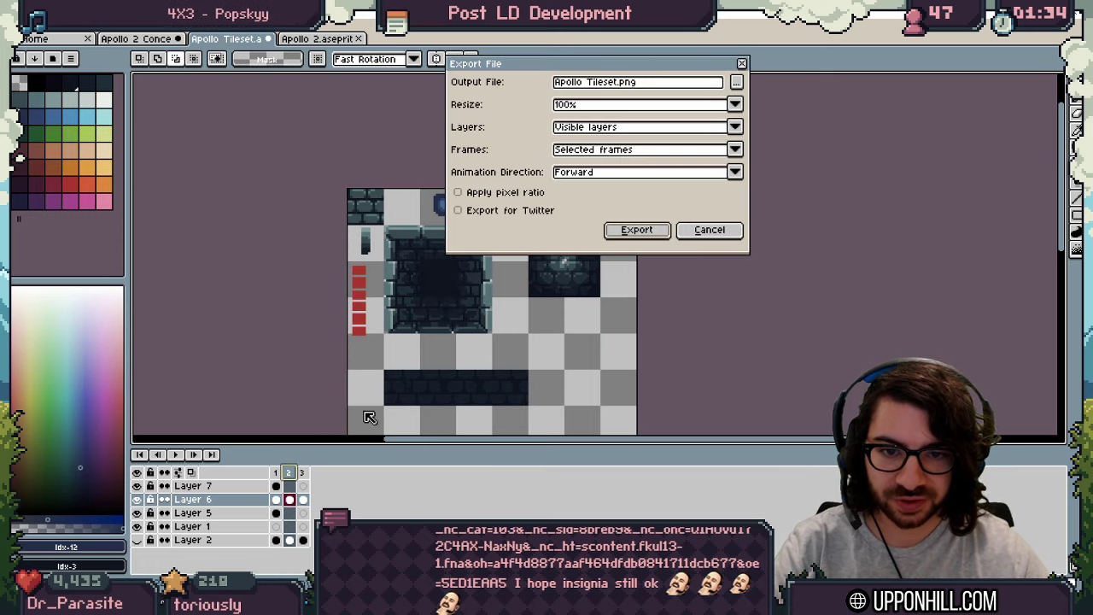
left_click(641, 229)
key("alt+Tab")
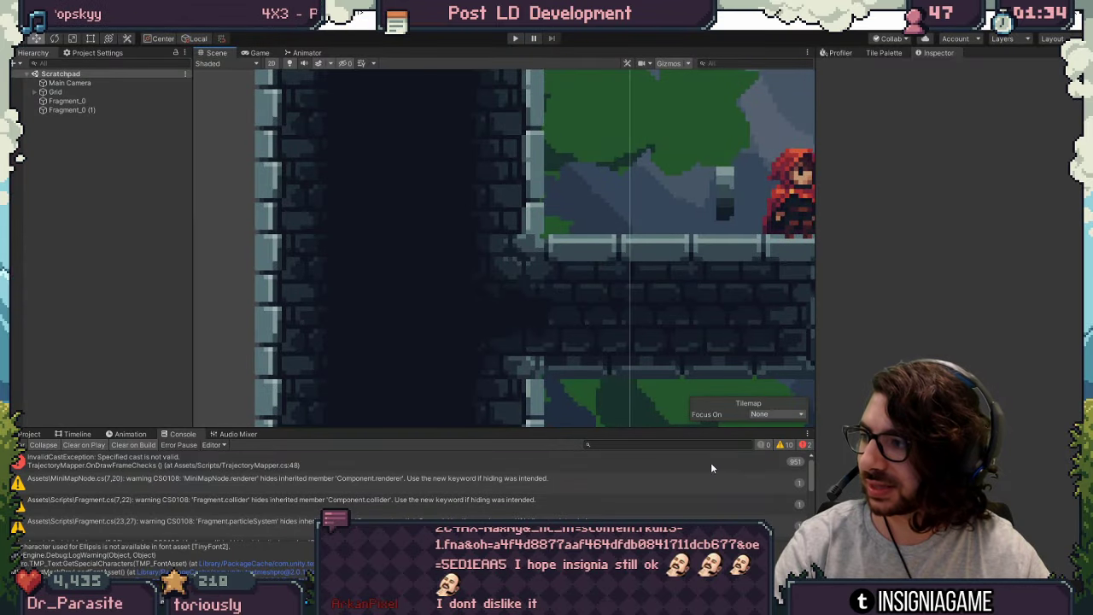
Step: Export the lighter tileset in Aseprite's frame 3 as Apollo Tileset.png and inspect the walls in Unity's scene
key("alt+Tab")
left_click(302, 472)
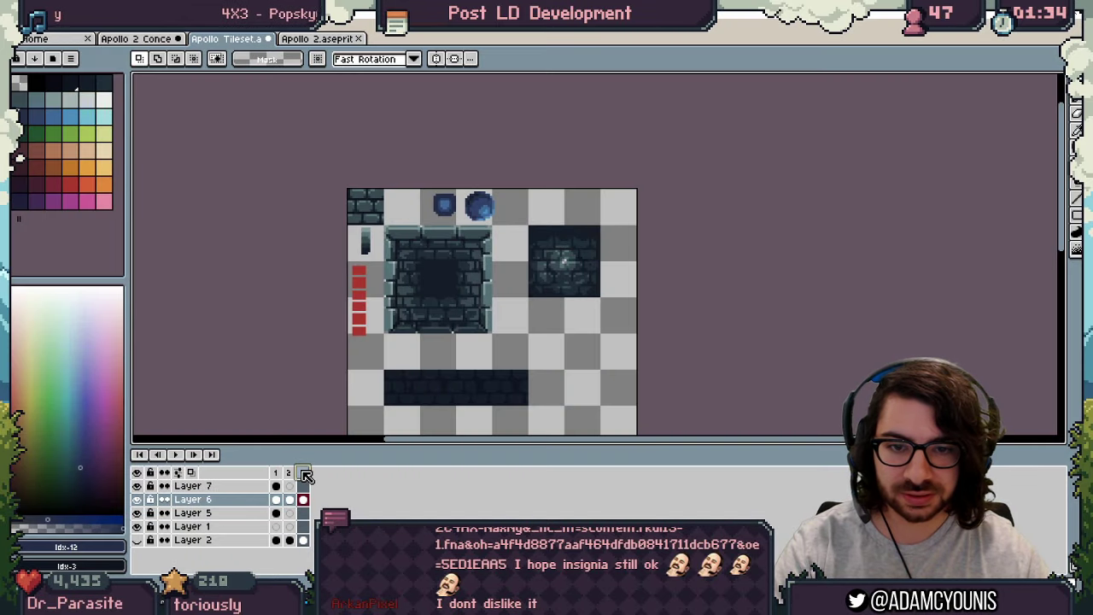
key("ctrl+alt+shift+s")
left_click(637, 230)
key("alt+Tab")
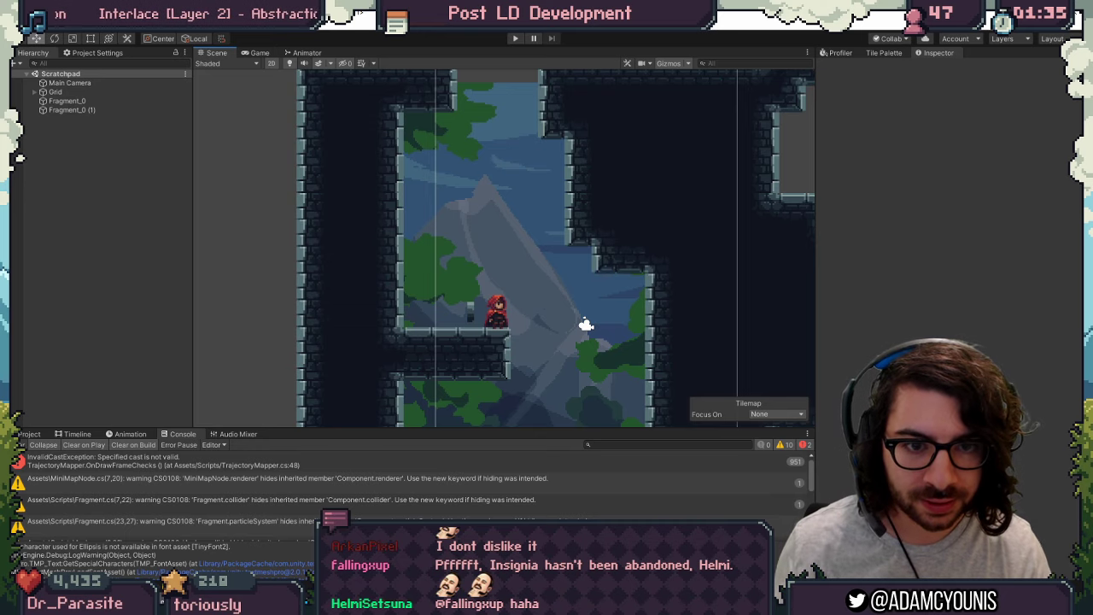
scroll(575, 274, "up", 5)
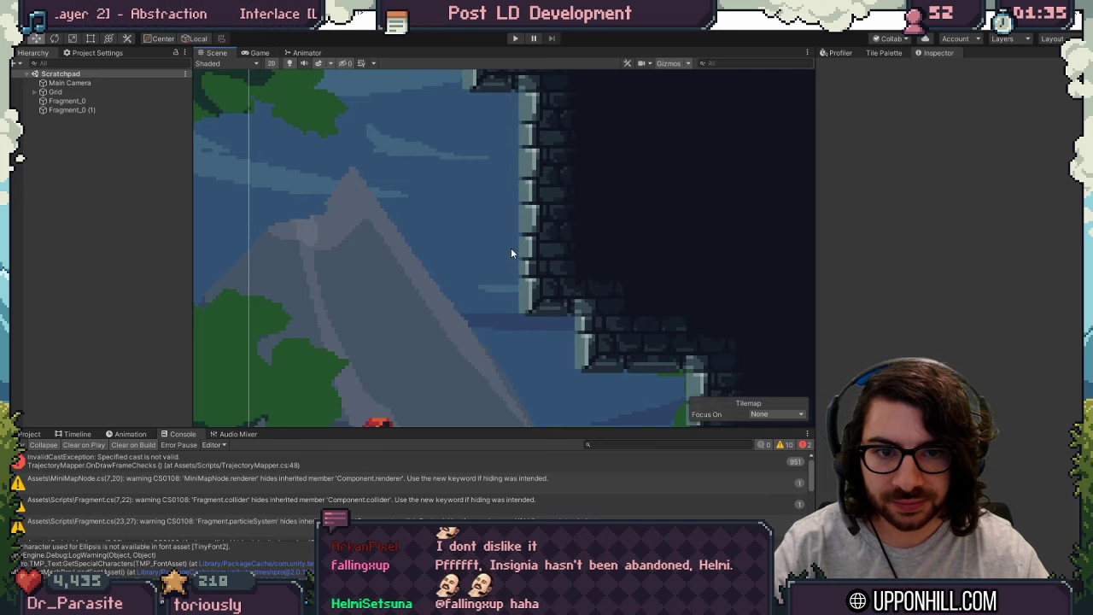
middle_click_drag(511, 249, 559, 317)
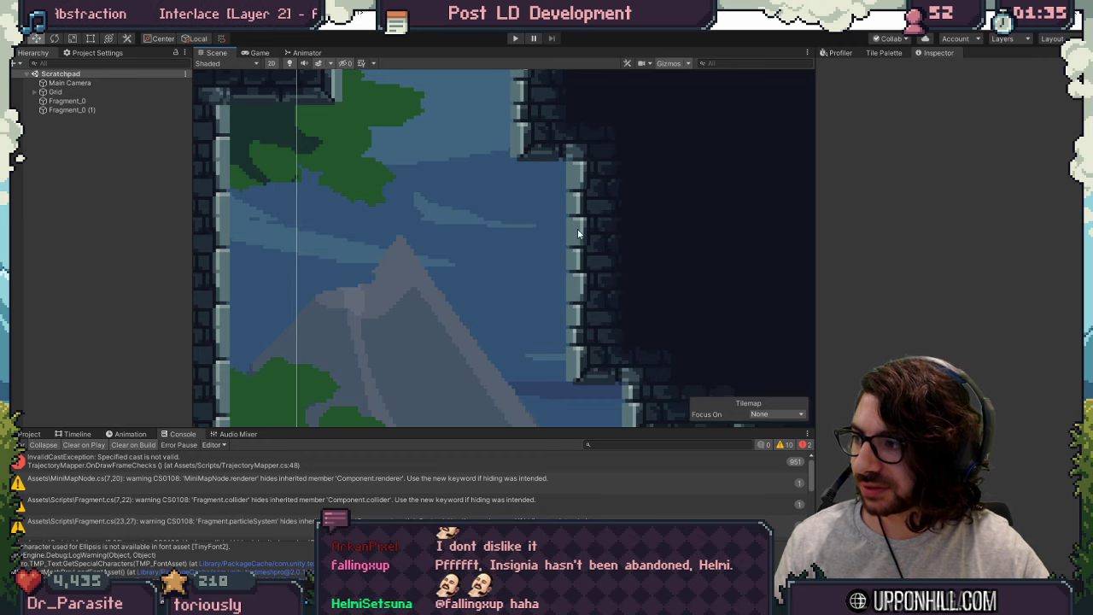
middle_click_drag(530, 276, 584, 269)
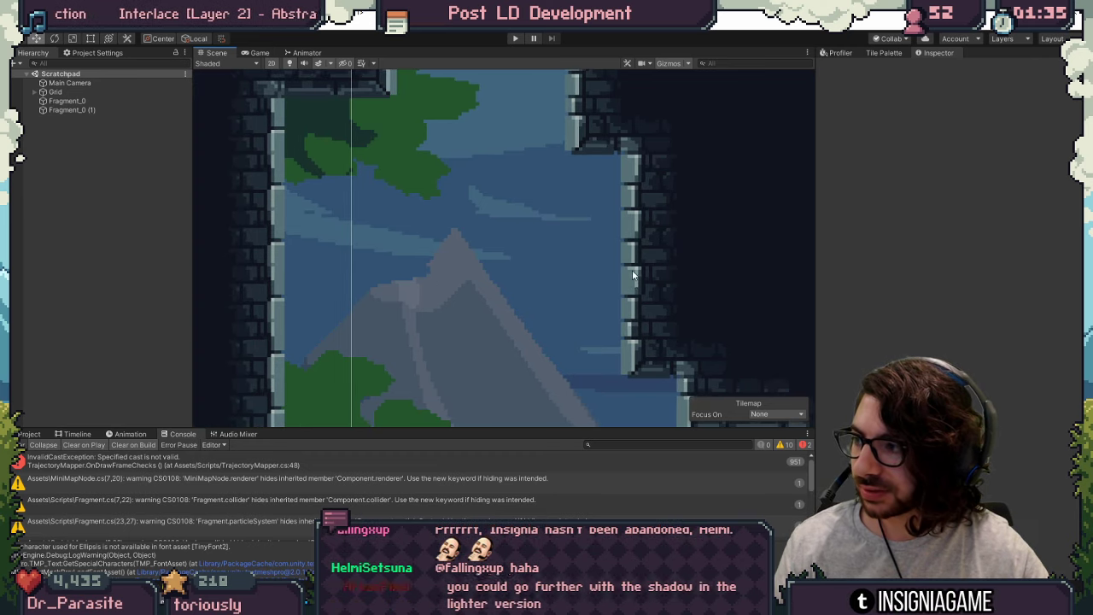
scroll(630, 273, "down", 2)
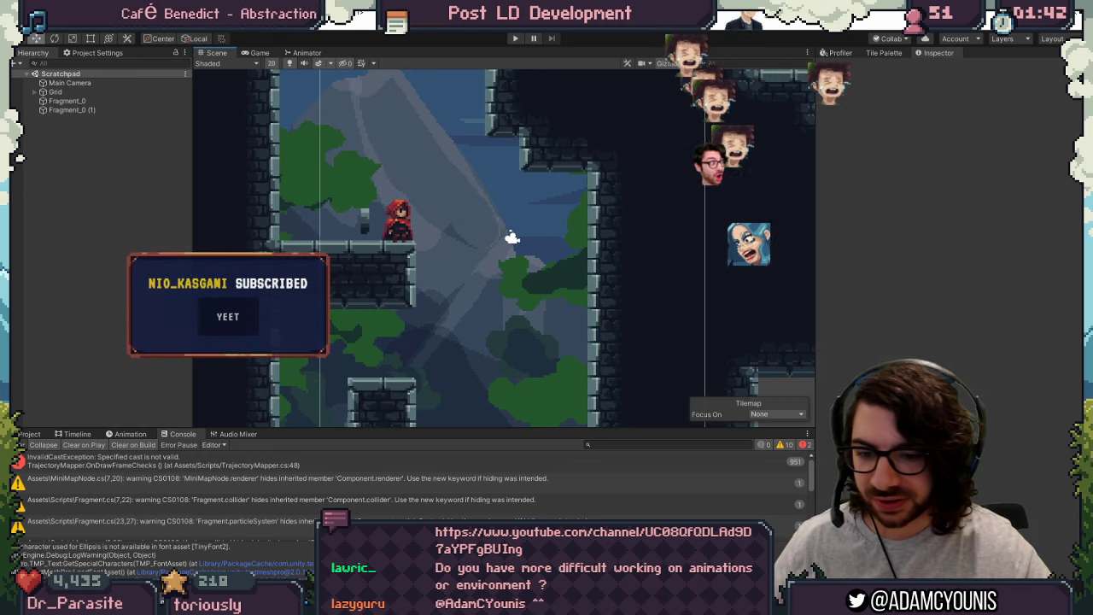
Step: Shade the brick block's stone border in Aseprite's frame 2 along the reversed ramp, using a 12 px brush with the Shading ink
key("alt+Tab")
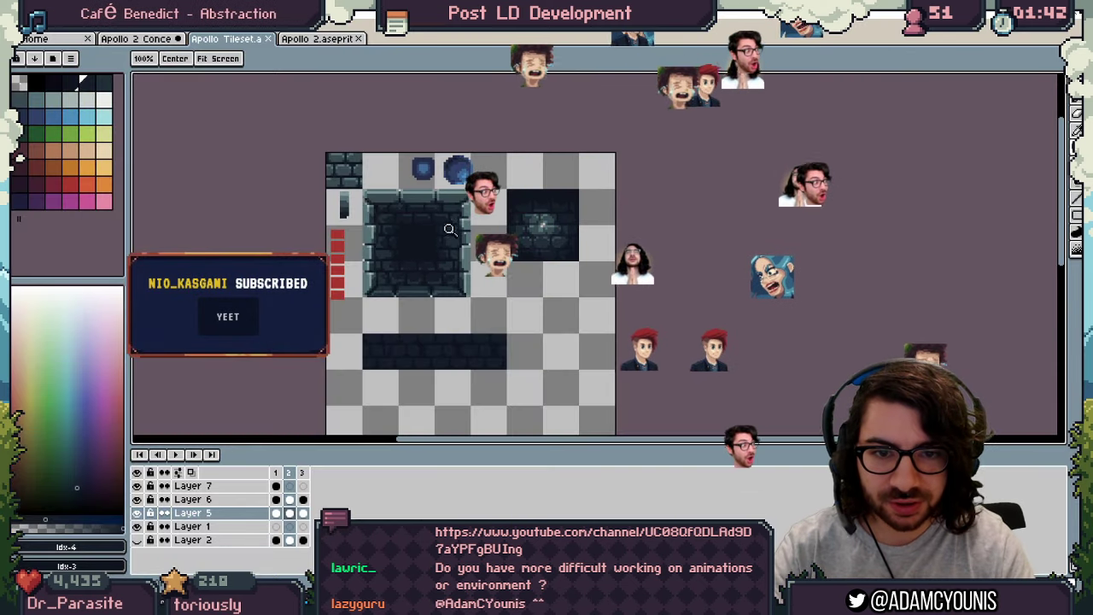
left_click_drag(400, 217, 438, 219)
key("v")
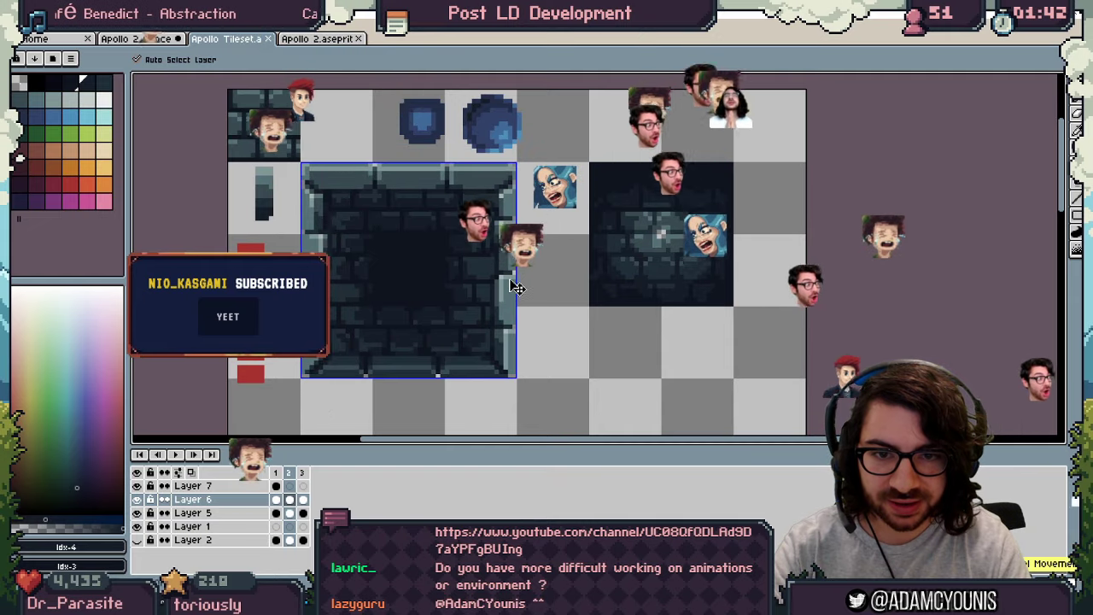
key("b")
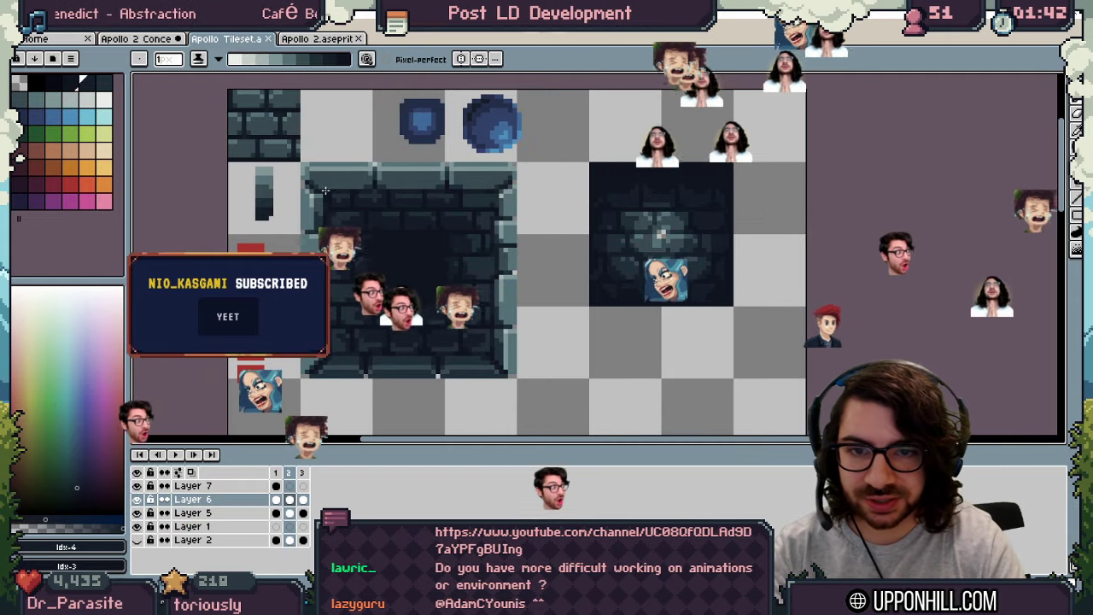
scroll(326, 211, "up", 11, "ctrl")
key("x")
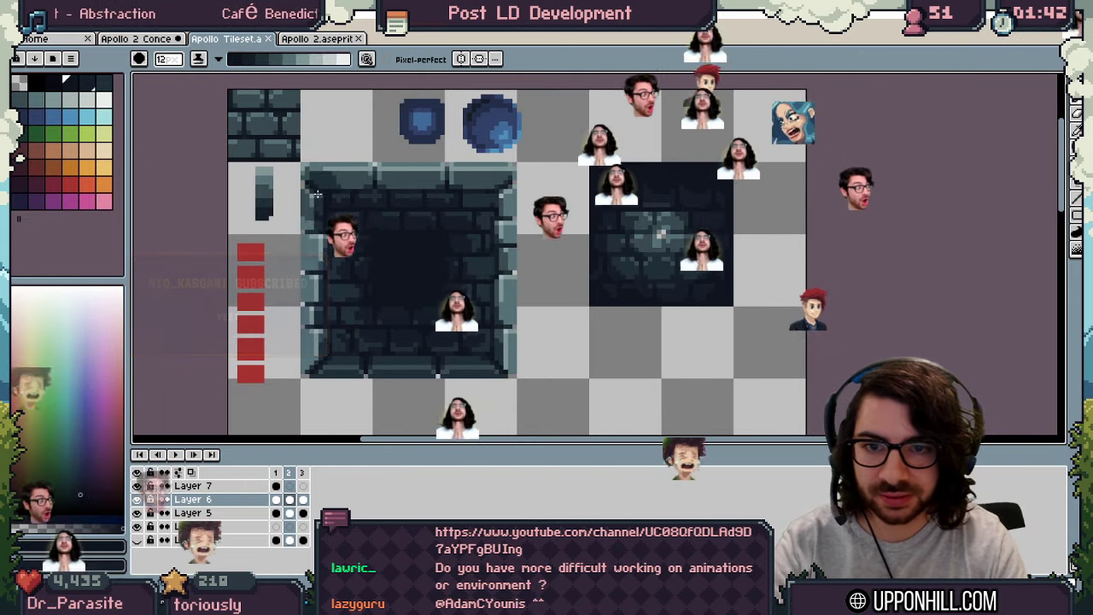
left_click_drag(313, 369, 330, 167)
key("ctrl+z")
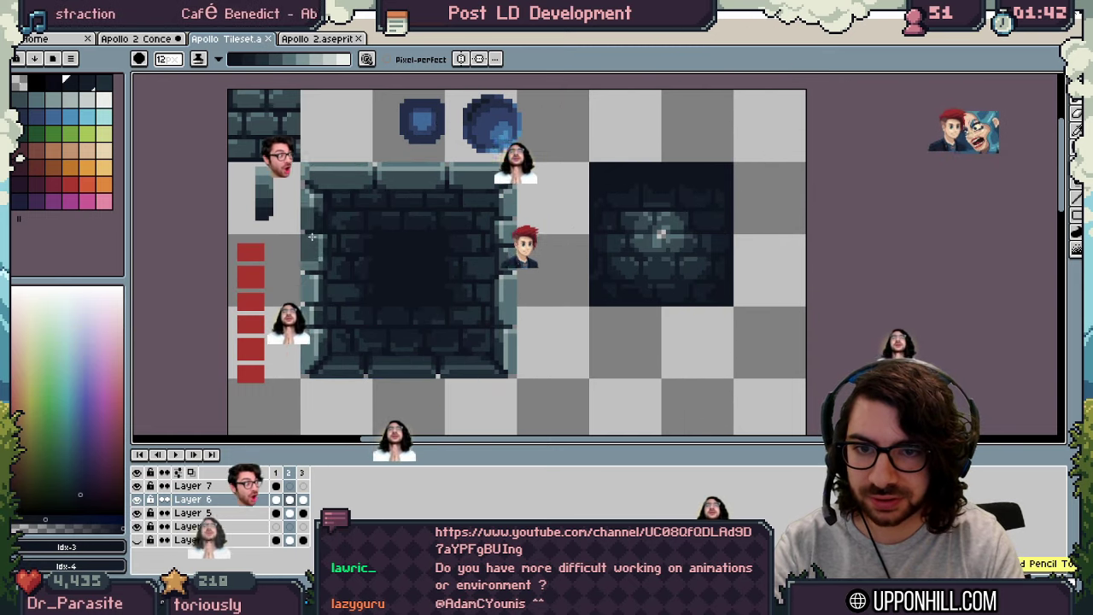
left_click_drag(315, 369, 316, 165)
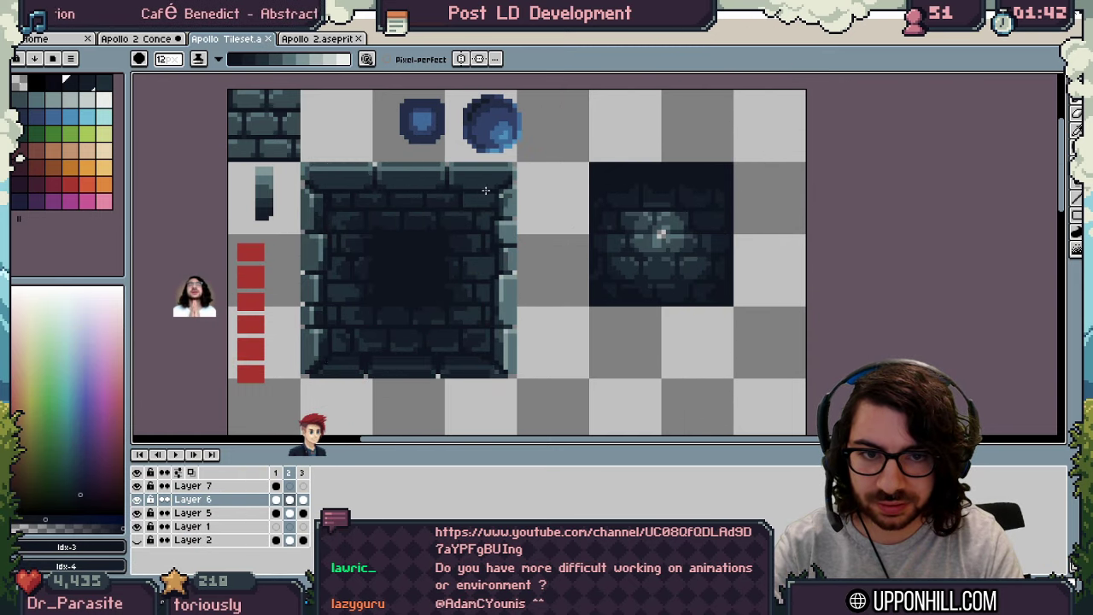
Step: Export the tileset with the reshaded stone border and check the walls in Unity's scene
key("z")
scroll(461, 271, "down", 3)
scroll(462, 263, "up", 2)
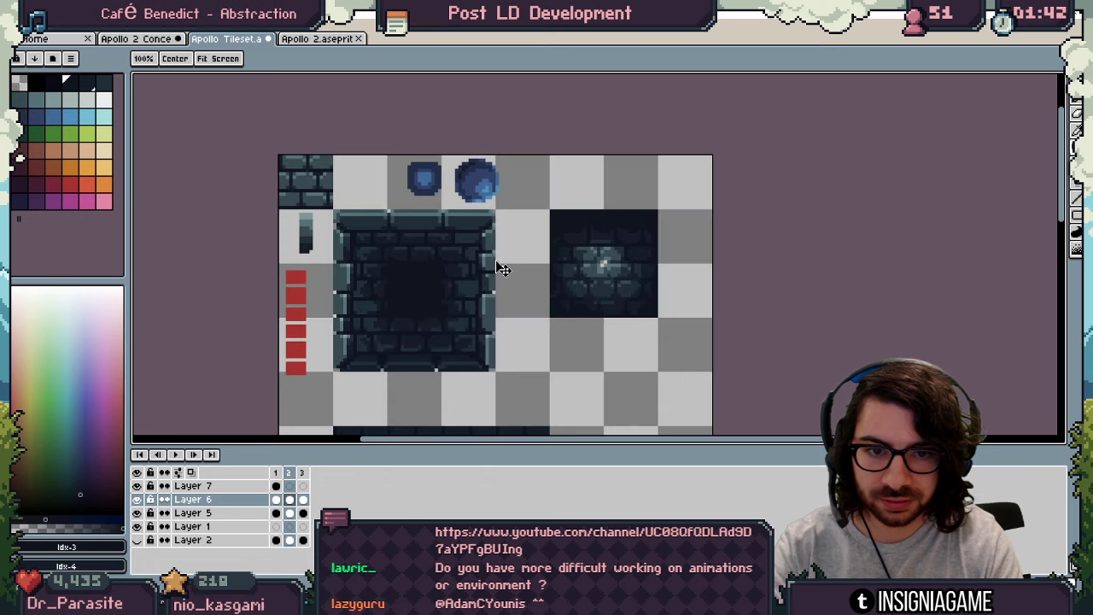
key("ctrl+alt+shift+s")
left_click(622, 229)
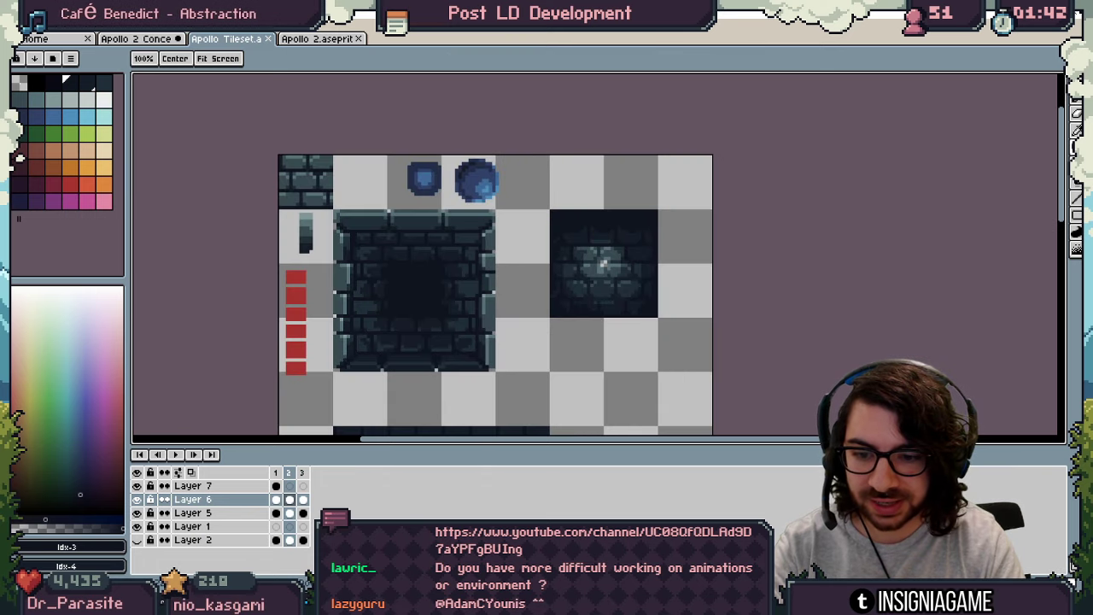
left_click(208, 595)
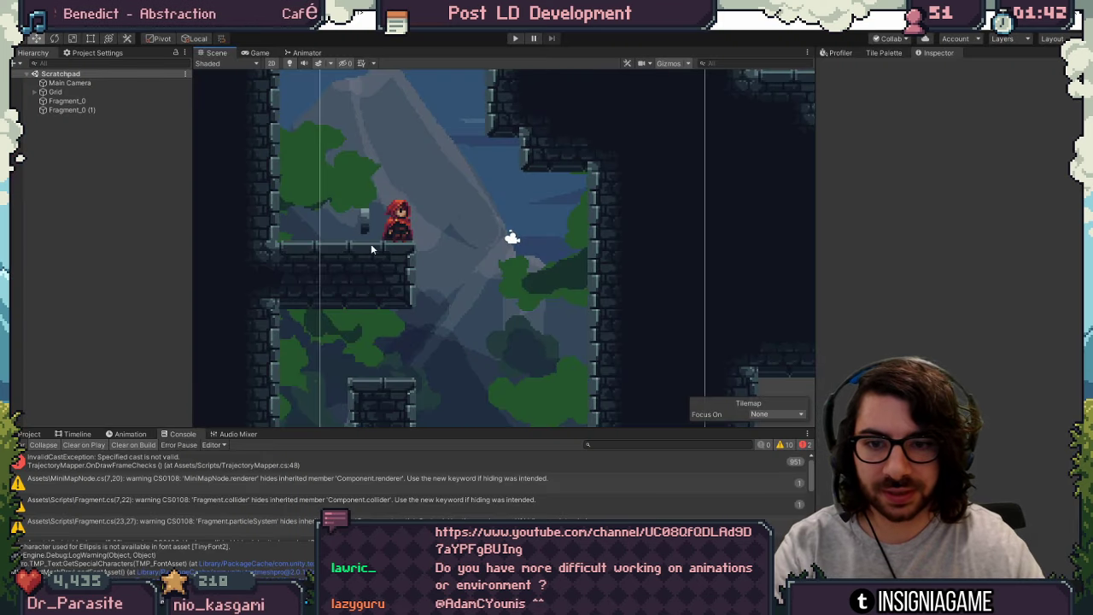
scroll(370, 243, "down", 3)
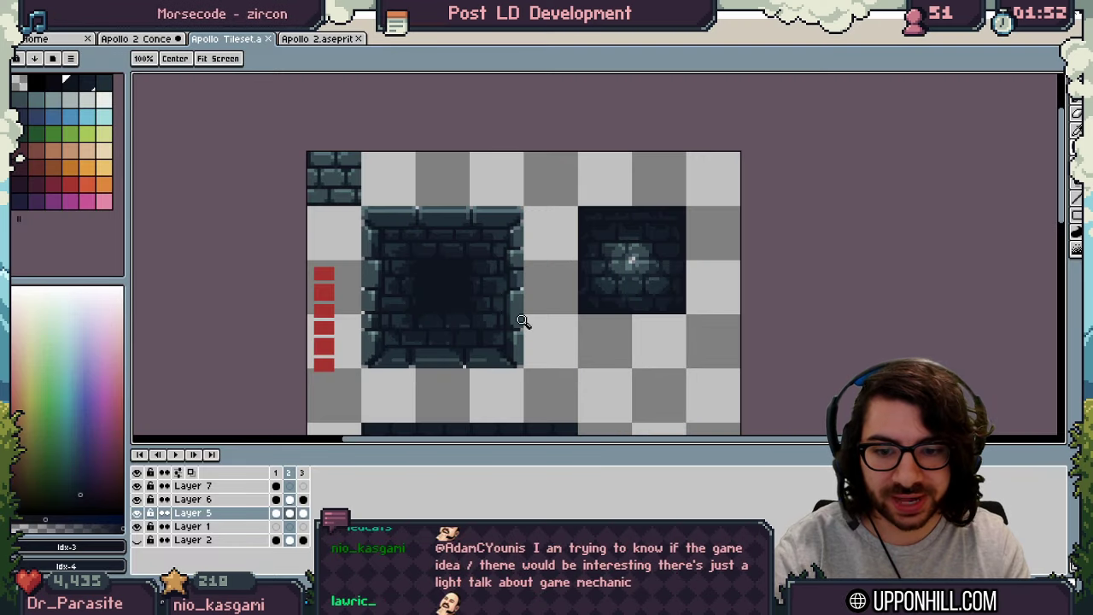
Step: Save the tileset in Aseprite and switch from frame 2 to frame 3
key("ctrl+s")
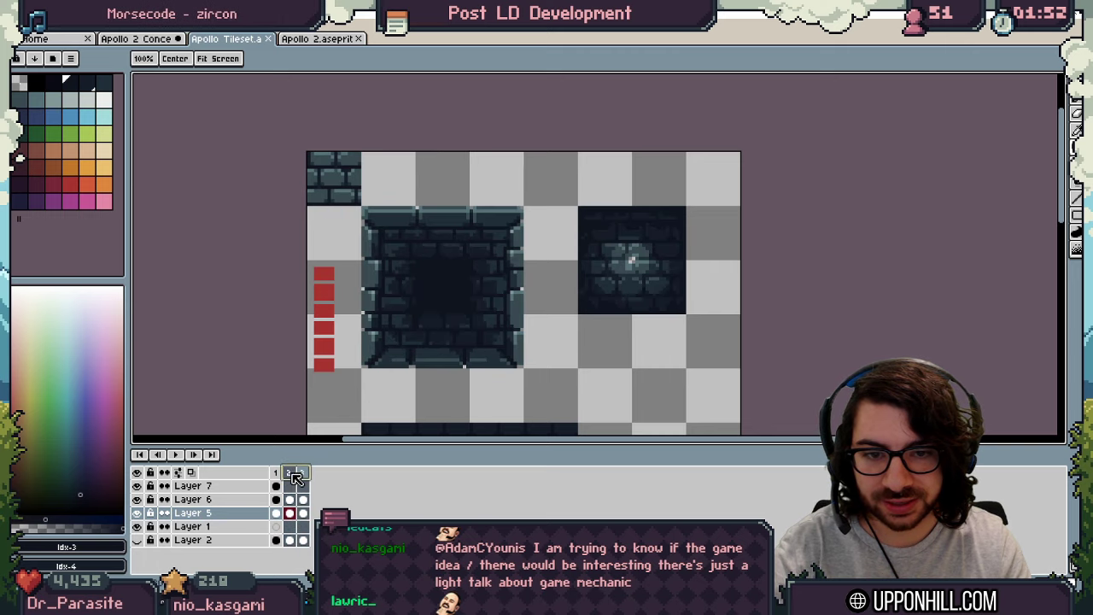
left_click(290, 473)
left_click(302, 473)
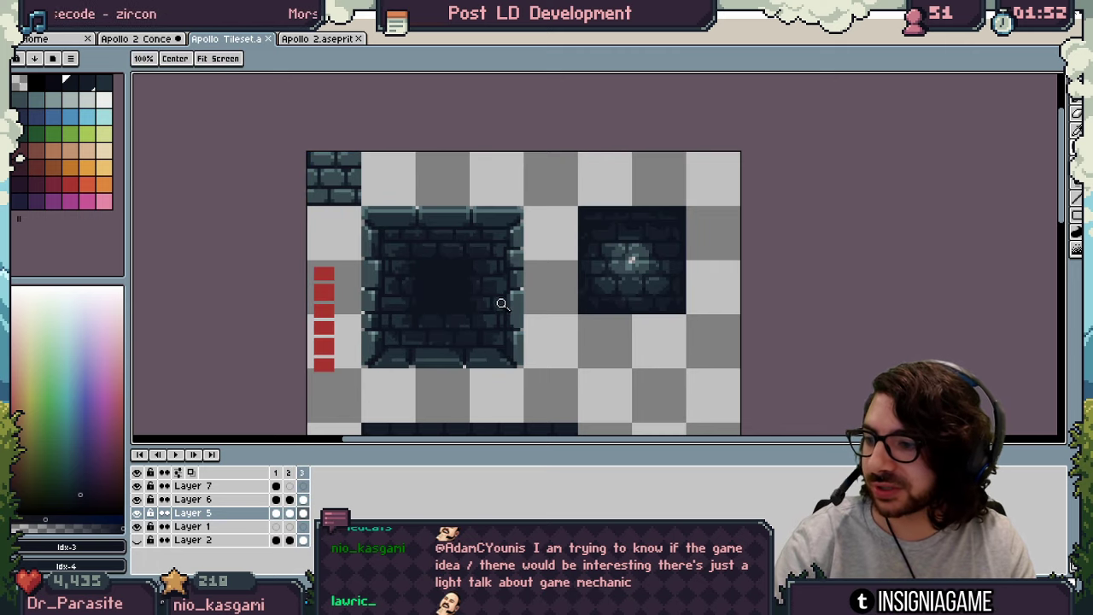
left_click(479, 274)
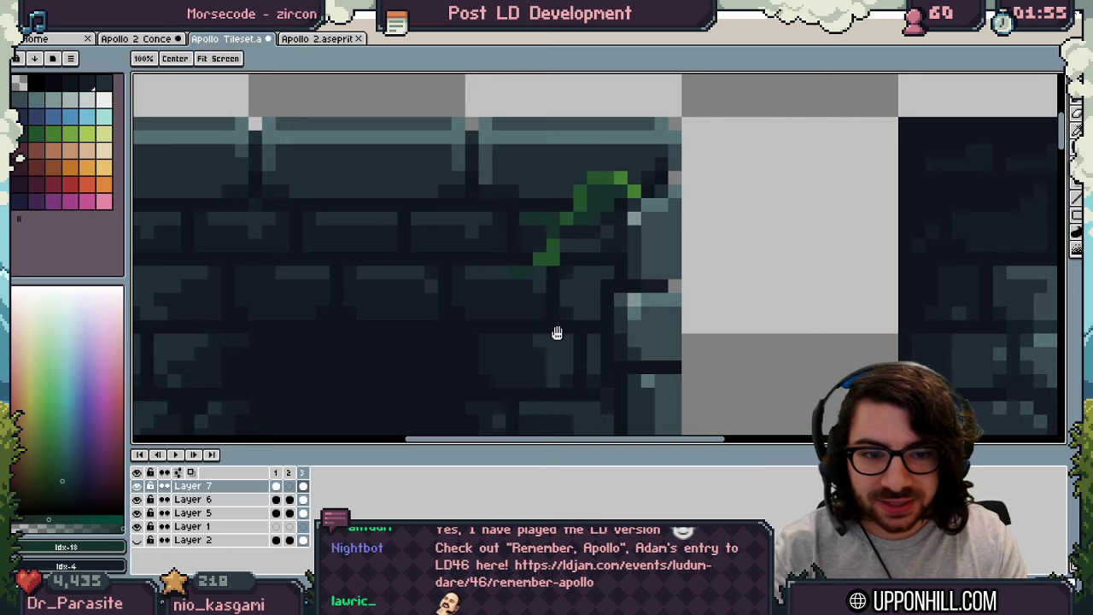
Step: Paint a short dark green stem on Layer 7 over the brick block's upper-left border stone
left_click_drag(568, 374, 527, 213)
left_click_drag(602, 169, 510, 275)
scroll(559, 246, "down", 2)
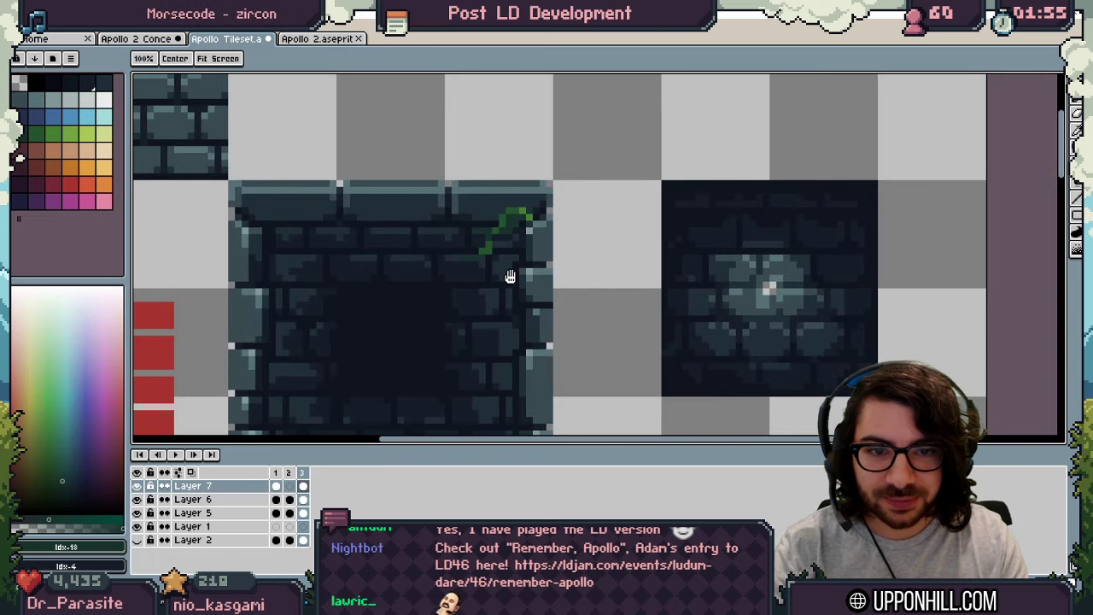
left_click_drag(305, 237, 416, 266)
left_click_drag(500, 266, 446, 226)
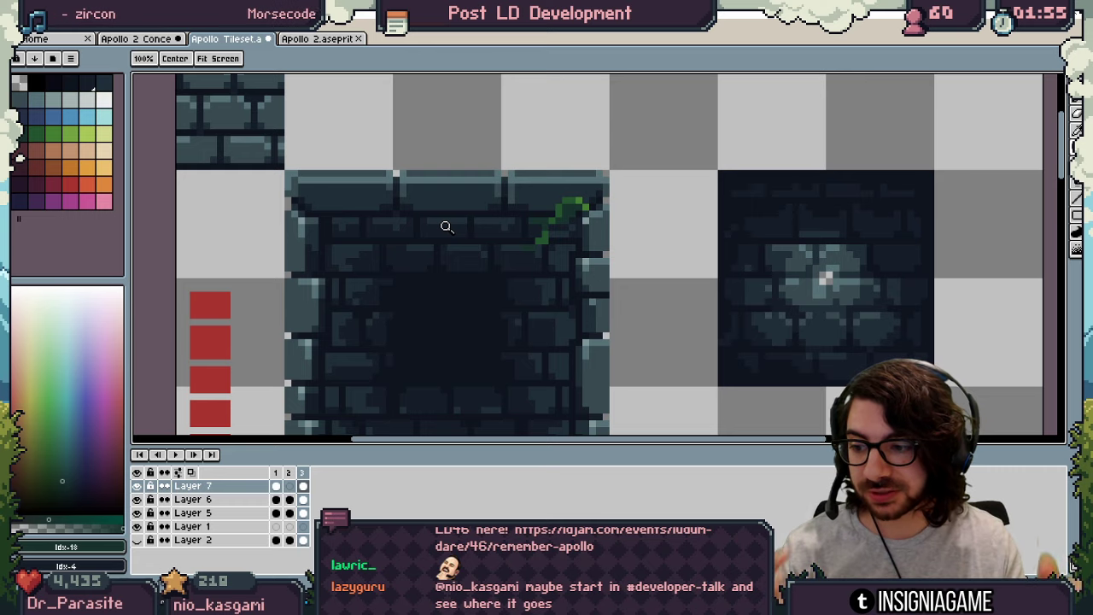
scroll(320, 181, "up", 3)
left_click_drag(432, 265, 374, 243)
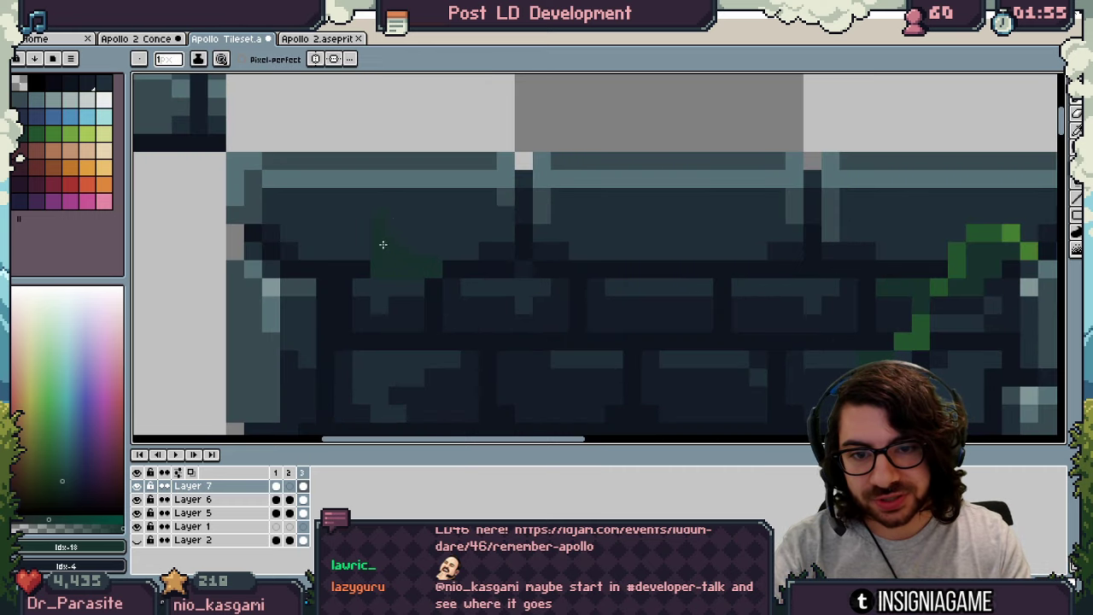
key("e")
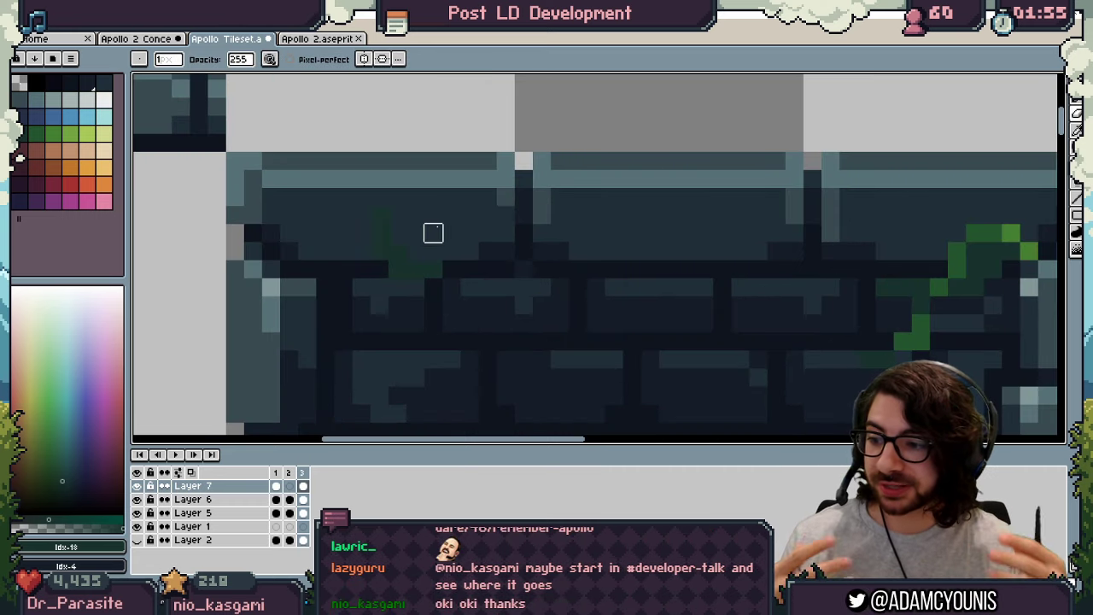
Step: Paint a leaf above the stem in the vine's medium green and reshape its tip by erasing and adding single pixels
left_click(957, 251, "alt")
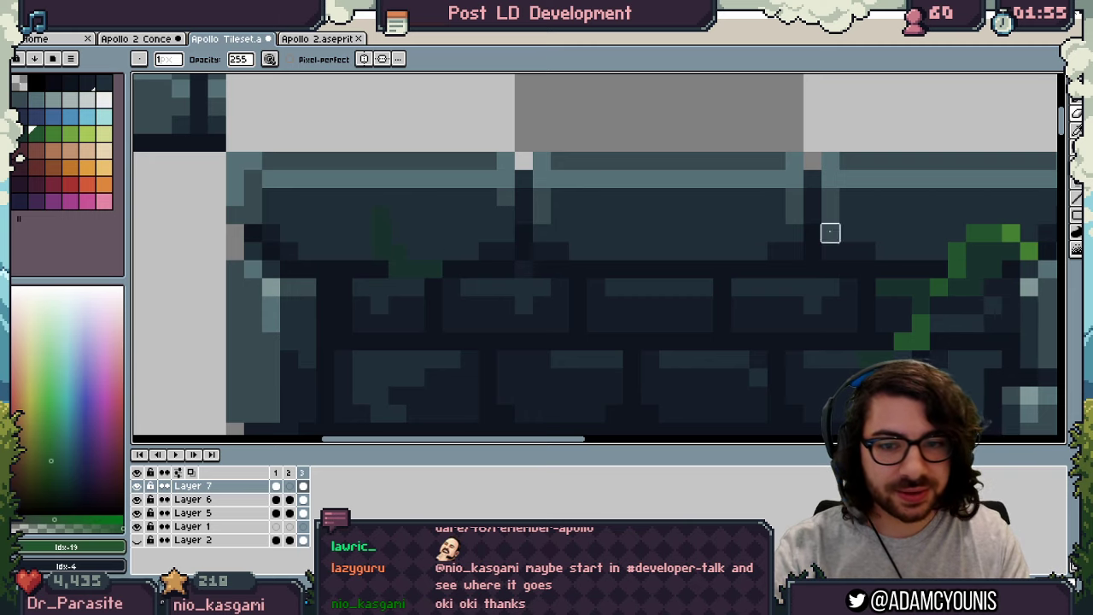
key("b")
mouse_move(362, 214)
left_mouse_down()
mouse_move(356, 222)
mouse_move(343, 143)
mouse_move(324, 168)
mouse_move(371, 203)
left_mouse_up()
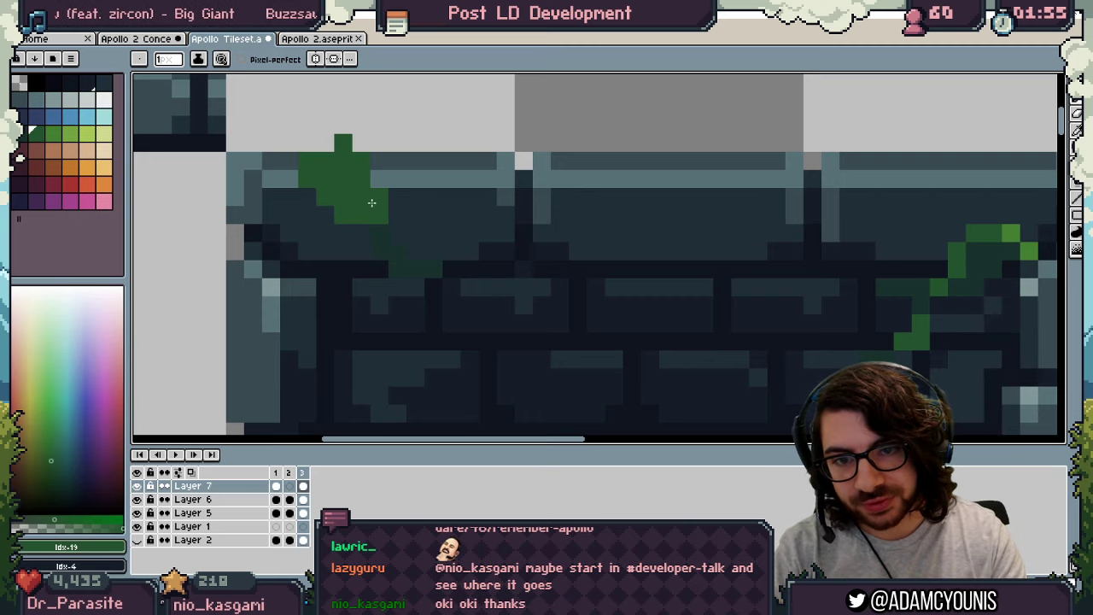
key("e")
left_click(343, 143)
left_click(307, 161)
key("b")
left_click(306, 144)
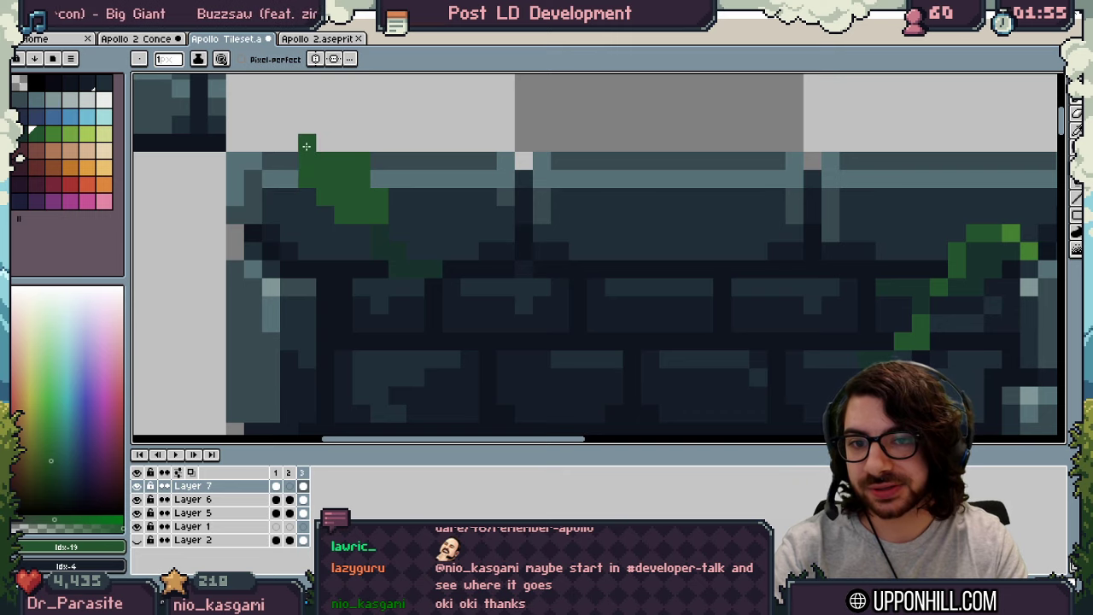
Step: Extend the base of the medium green leaf by a pixel to join the dark green stem
key("z")
left_click_drag(369, 140, 245, 173)
left_click_drag(369, 150, 421, 156)
key("b")
left_click(380, 185)
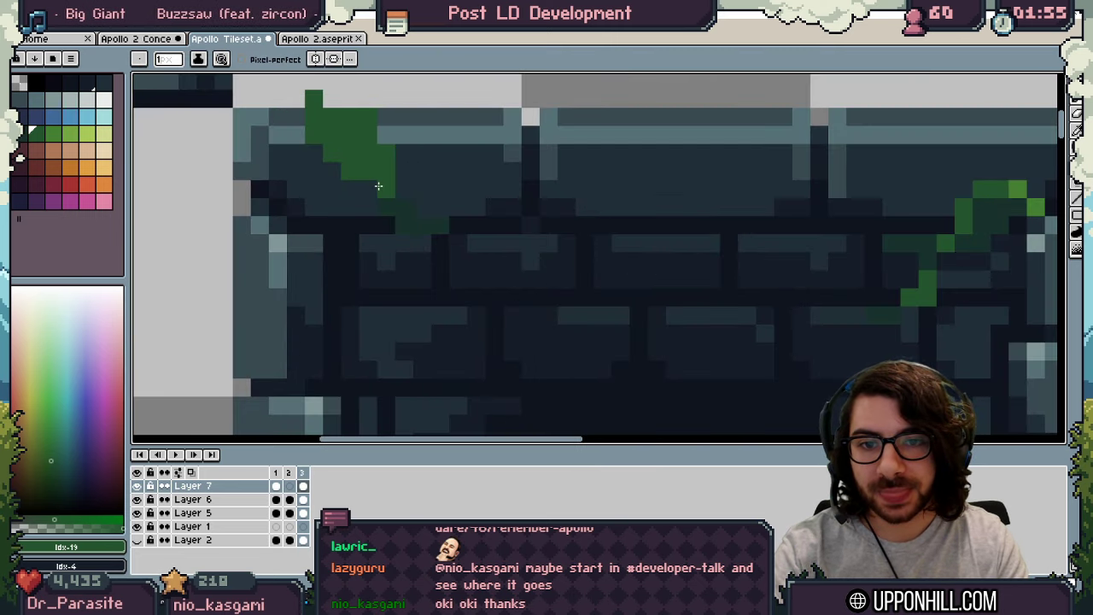
Step: Paint a large leaf silhouette in the stem's dark green on the empty tiles above the block and trim its edges
left_click(403, 202, "alt")
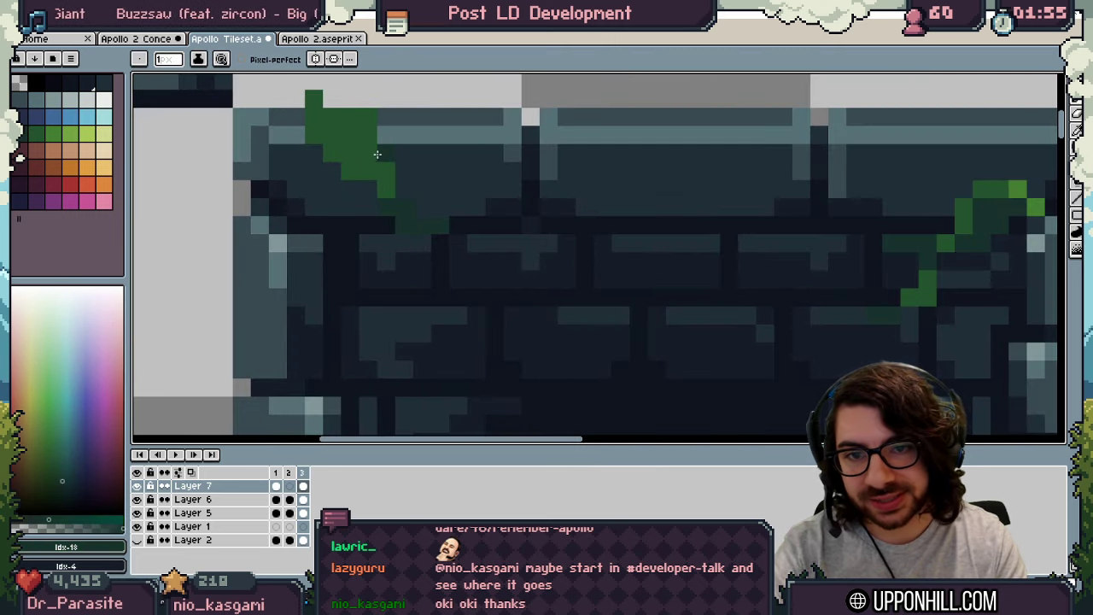
mouse_move(359, 129)
middle_mouse_down()
mouse_move(345, 326)
mouse_move(323, 273)
middle_mouse_up()
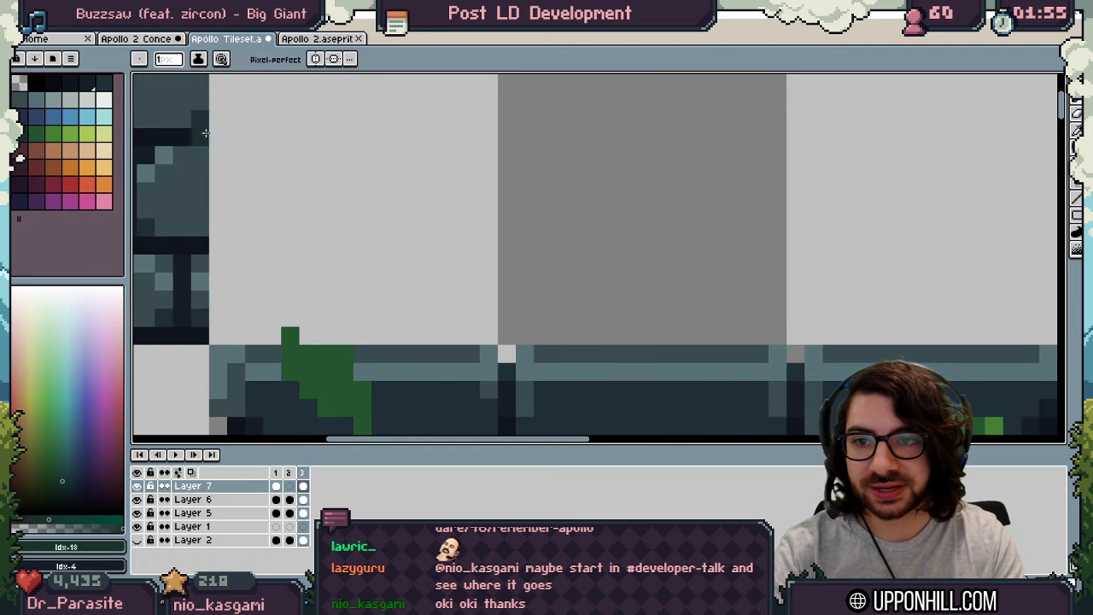
mouse_move(363, 137)
left_mouse_down()
mouse_move(373, 129)
mouse_move(344, 128)
mouse_move(436, 219)
left_mouse_up()
middle_click_drag(436, 219, 372, 260)
mouse_move(374, 260)
left_mouse_down()
mouse_move(373, 236)
mouse_move(344, 239)
mouse_move(455, 315)
left_mouse_up()
key("e")
left_click_drag(339, 160, 357, 179)
left_click_drag(268, 160, 284, 269)
left_click_drag(248, 179, 248, 234)
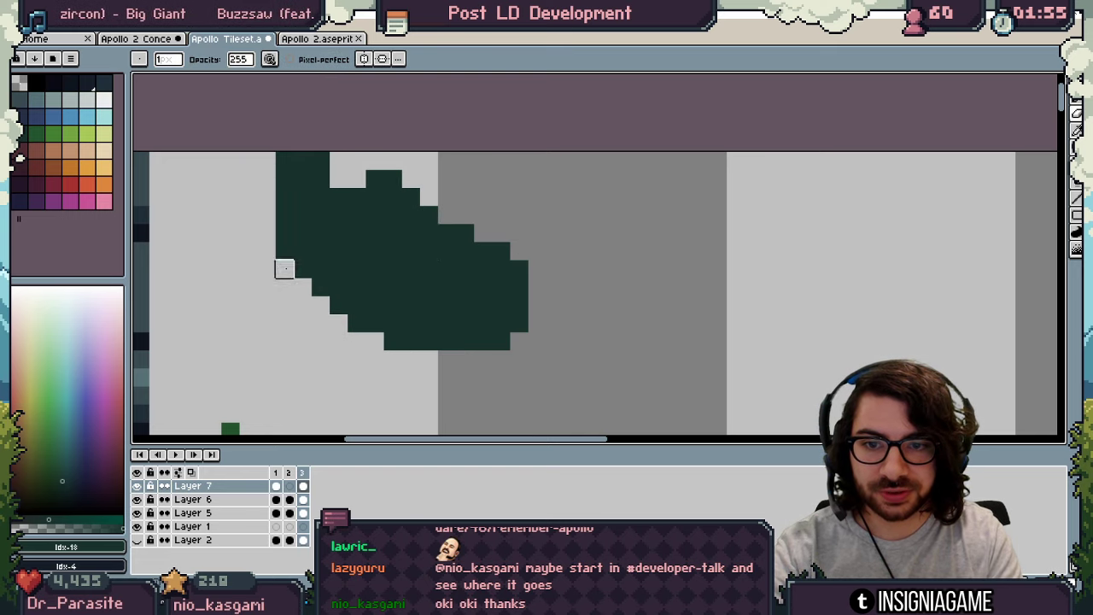
left_click(321, 160)
Step: Fill the upper body of the large leaf with medium green Idx-19 using a 2 px brush, leaving a dark lower edge
key("b")
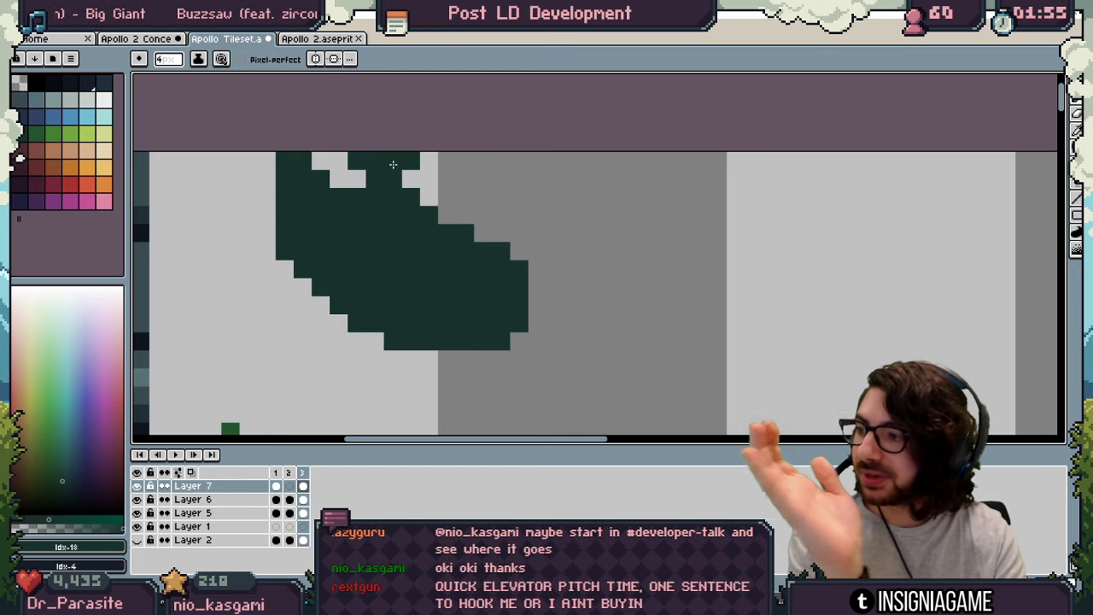
left_click(52, 136)
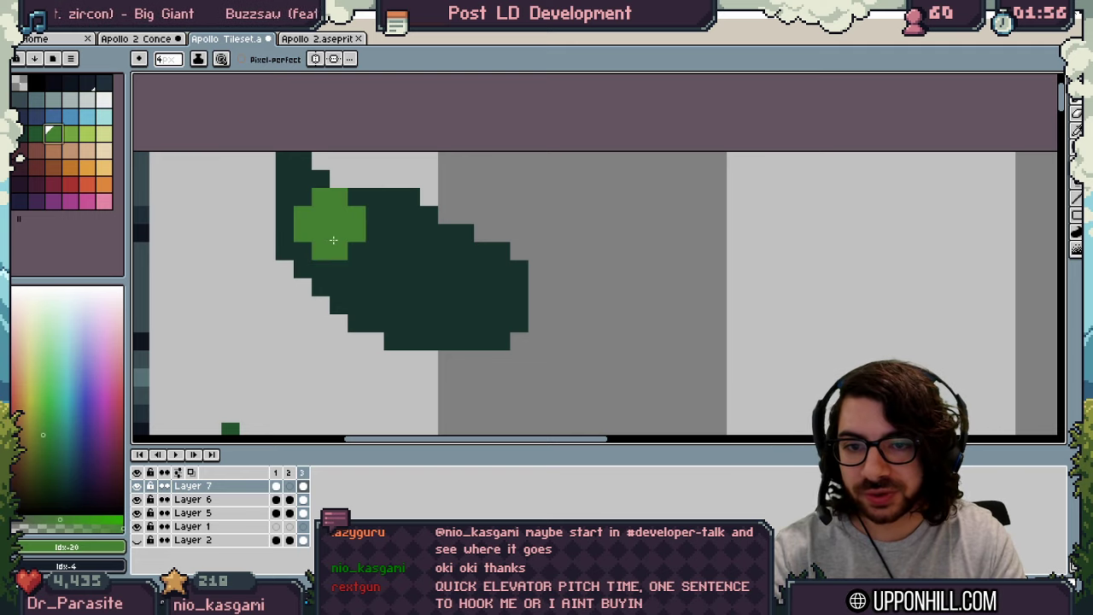
key("minus")
key("bracketleft")
key("minus")
mouse_move(311, 183)
left_mouse_down()
mouse_move(390, 261)
mouse_move(439, 269)
mouse_move(405, 237)
mouse_move(510, 298)
mouse_move(507, 316)
left_mouse_up()
key("bracketleft")
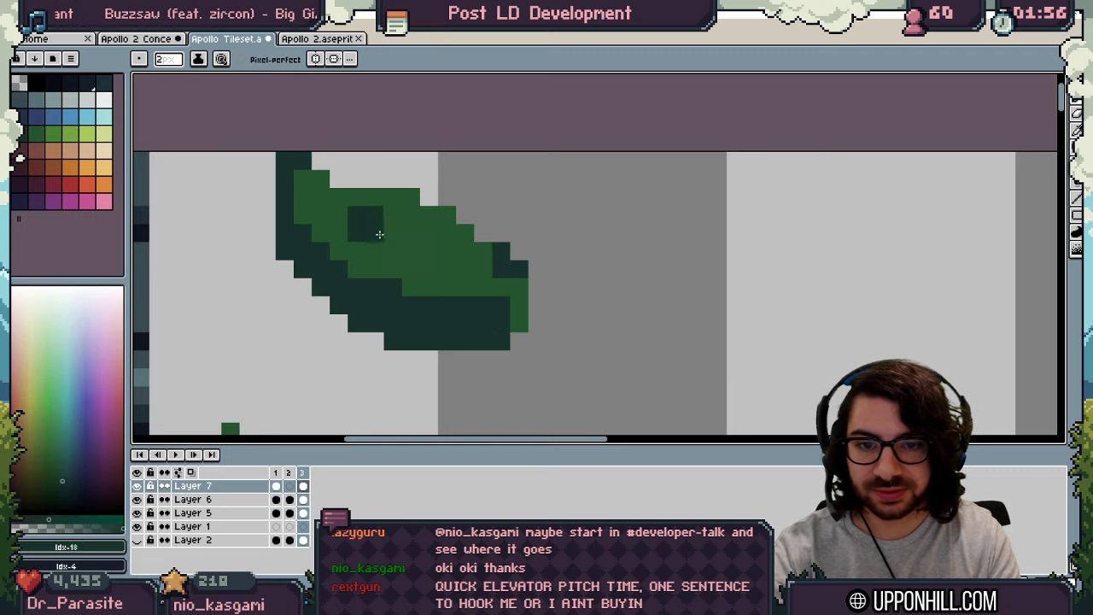
Step: Paint a light green Idx-20 highlight stripe along the lower half of the large leaf
key("bracketright")
key("bracketright")
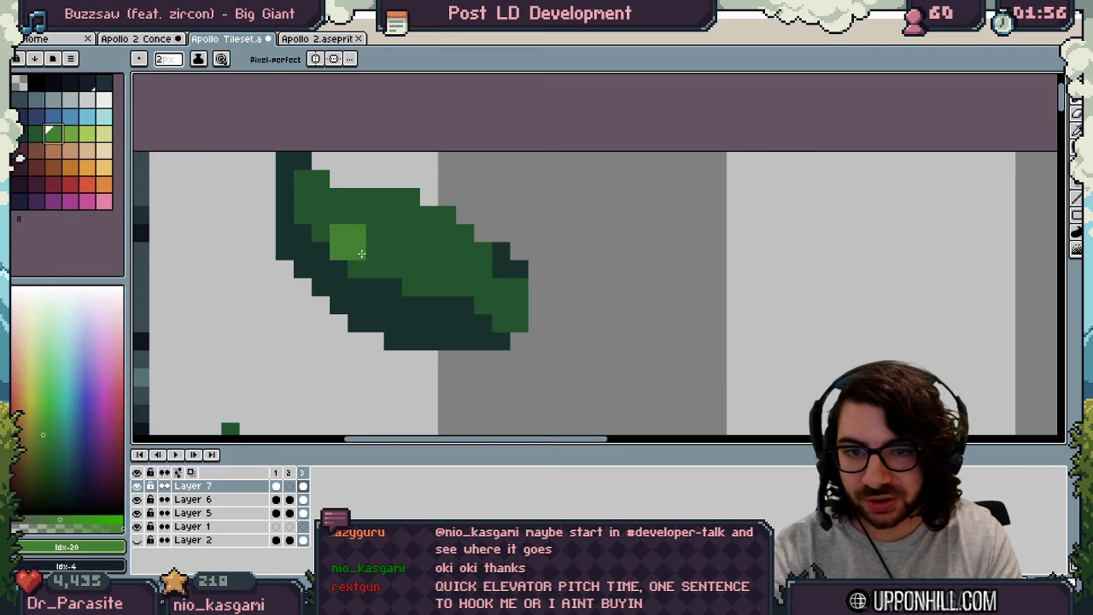
key("minus")
mouse_move(303, 199)
left_mouse_down()
mouse_move(308, 234)
mouse_move(376, 291)
mouse_move(486, 324)
left_mouse_up()
Step: Draw a dark green central vein along the large leaf and sample its medium green
key("z")
left_click(382, 321, "alt")
key("b")
mouse_move(409, 288)
left_mouse_down()
mouse_move(466, 288)
mouse_move(381, 261)
mouse_move(320, 214)
left_mouse_up()
left_click(415, 237, "alt")
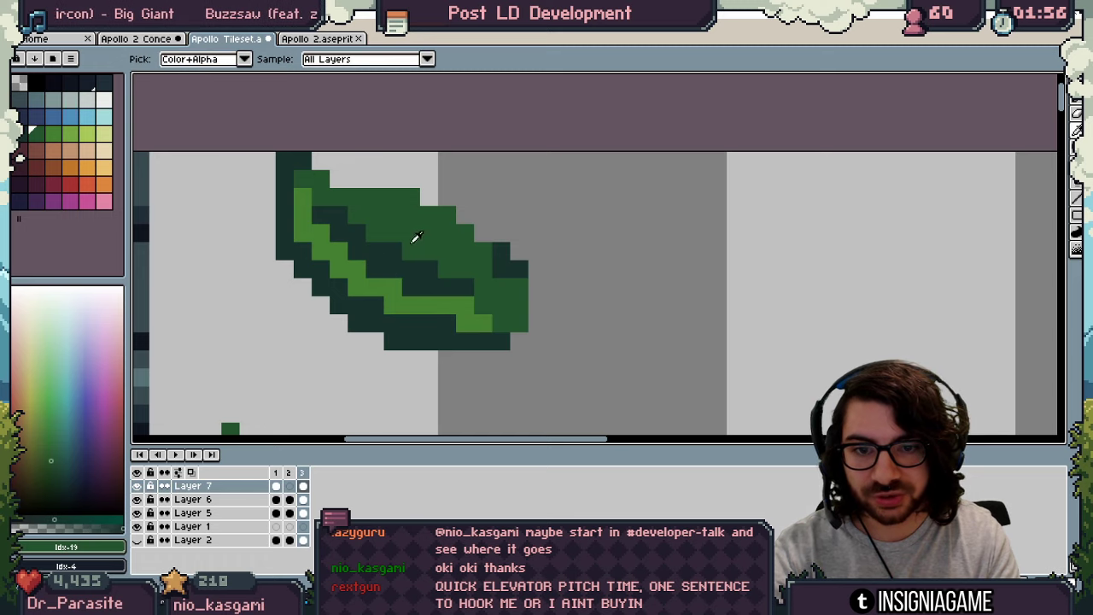
Step: Thin the large leaf's highlight stripe with medium green Idx-19 pixels between the highlight and the central vein
left_click_drag(359, 265, 390, 283)
key("z")
scroll(437, 190, "down", 5)
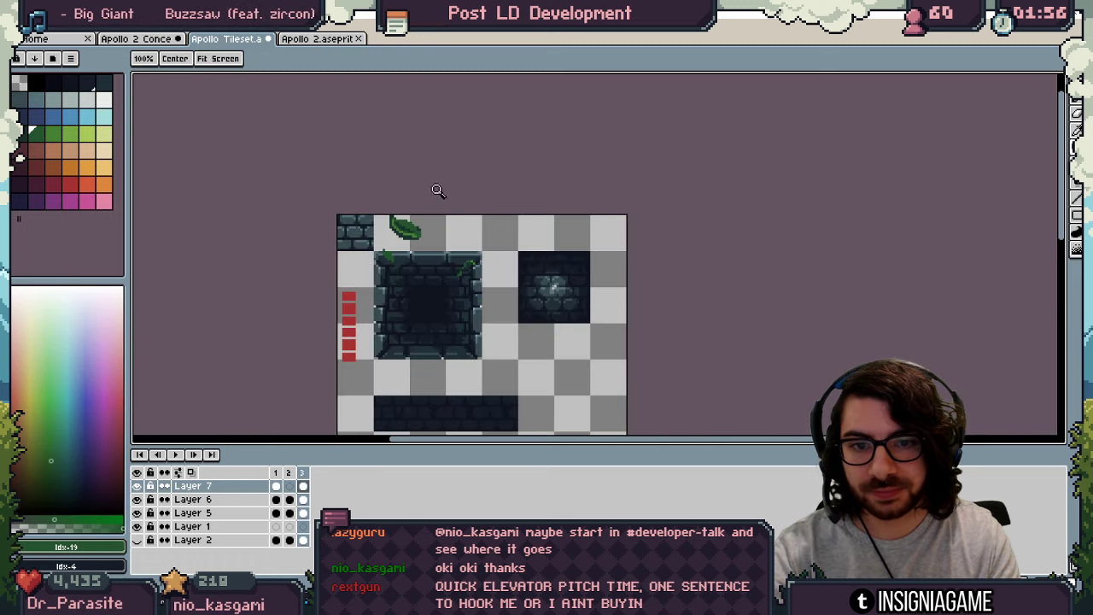
scroll(397, 217, "up", 3)
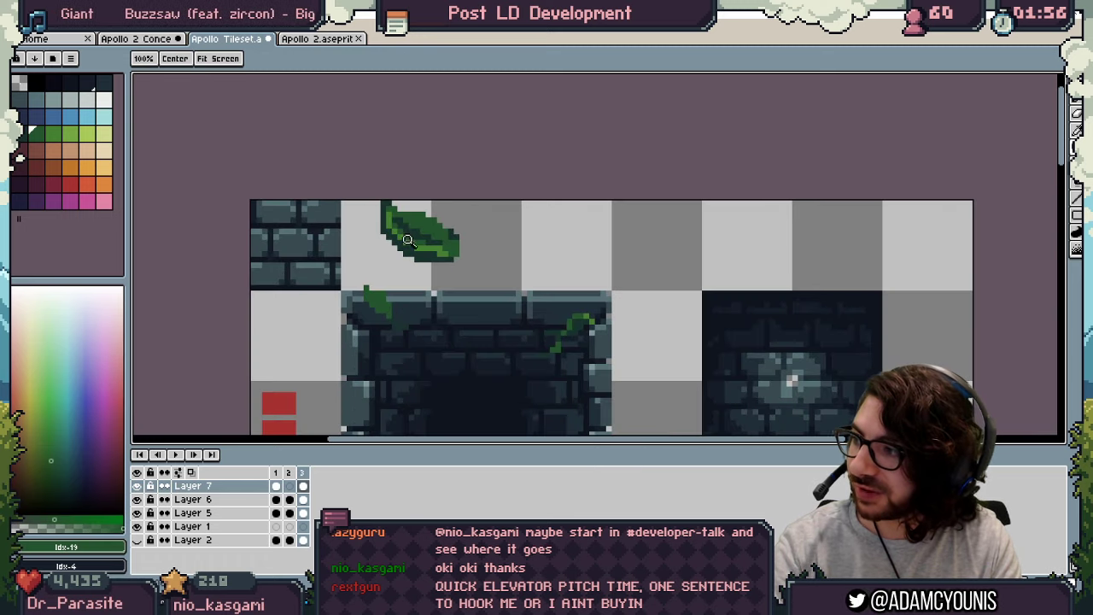
scroll(389, 209, "up", 4)
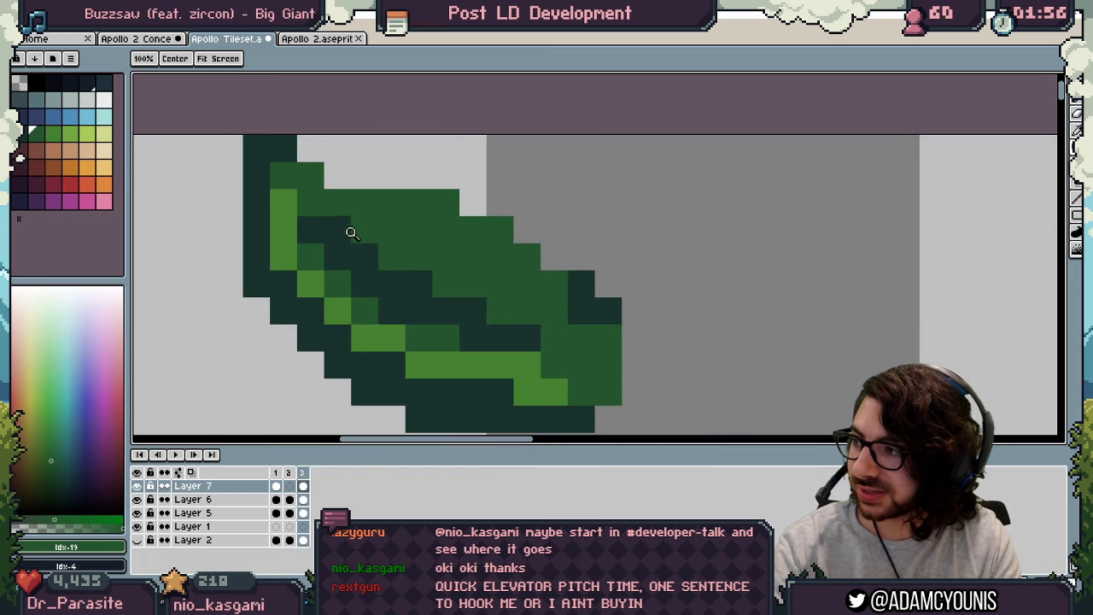
Step: Delete the large leaf drawn on the empty tiles above the block
key("v")
scroll(481, 258, "down", 4)
key("m")
left_click_drag(431, 281, 557, 181)
key("Delete")
Step: Add light green Idx-20 highlight pixels along the left edge of the small leaf at the block's upper-left corner
key("z")
left_click_drag(428, 308, 548, 316)
middle_click_drag(685, 351, 530, 268)
scroll(529, 268, "down", 3)
left_click(912, 281, "alt")
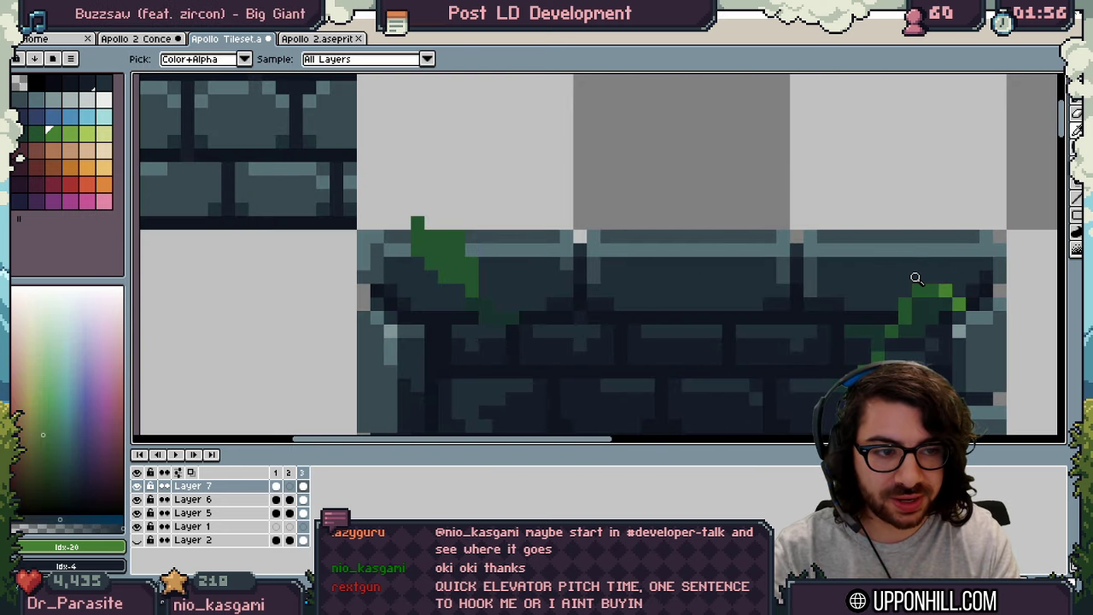
left_click(946, 290, "alt")
key("b")
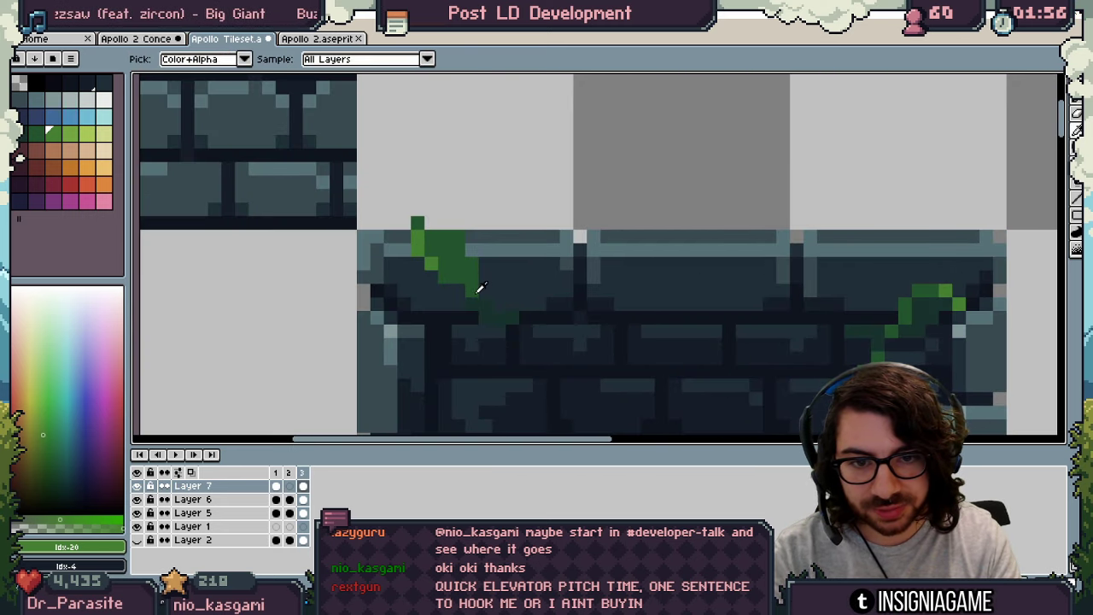
Step: Sample the small leaf's medium green Idx-19, and paint dark Idx-4 shadow pixels beneath its lower-left edge
left_click(455, 266, "alt")
scroll(436, 218, "down", 5)
mouse_move(444, 258)
left_mouse_down()
mouse_move(431, 251)
mouse_move(422, 263)
left_mouse_up()
scroll(444, 219, "up", 6)
left_click(429, 240, "alt")
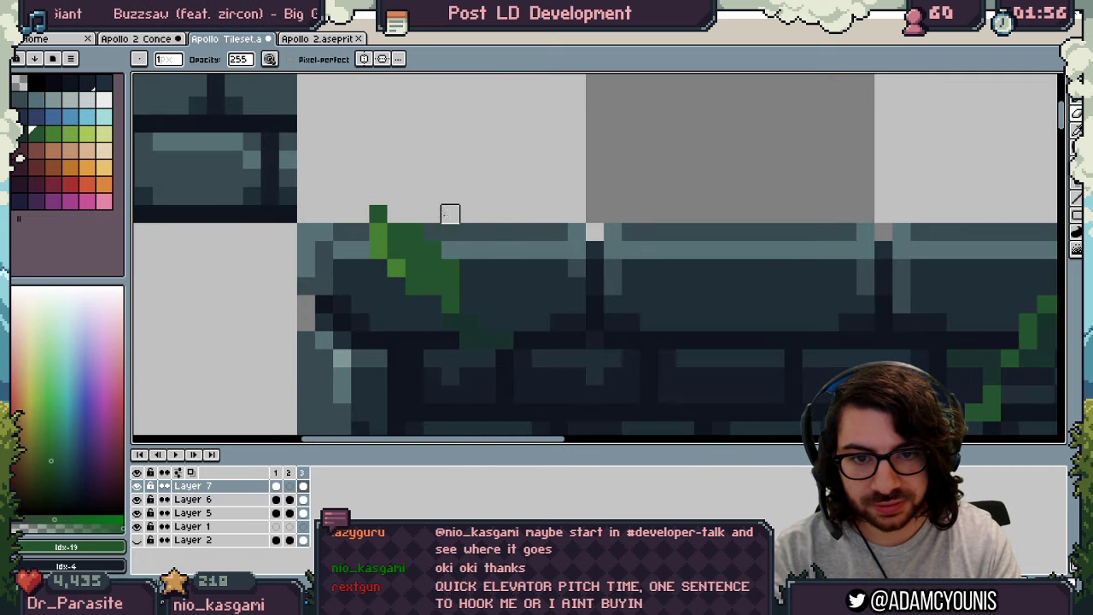
key("alt")
left_click(365, 317, "alt")
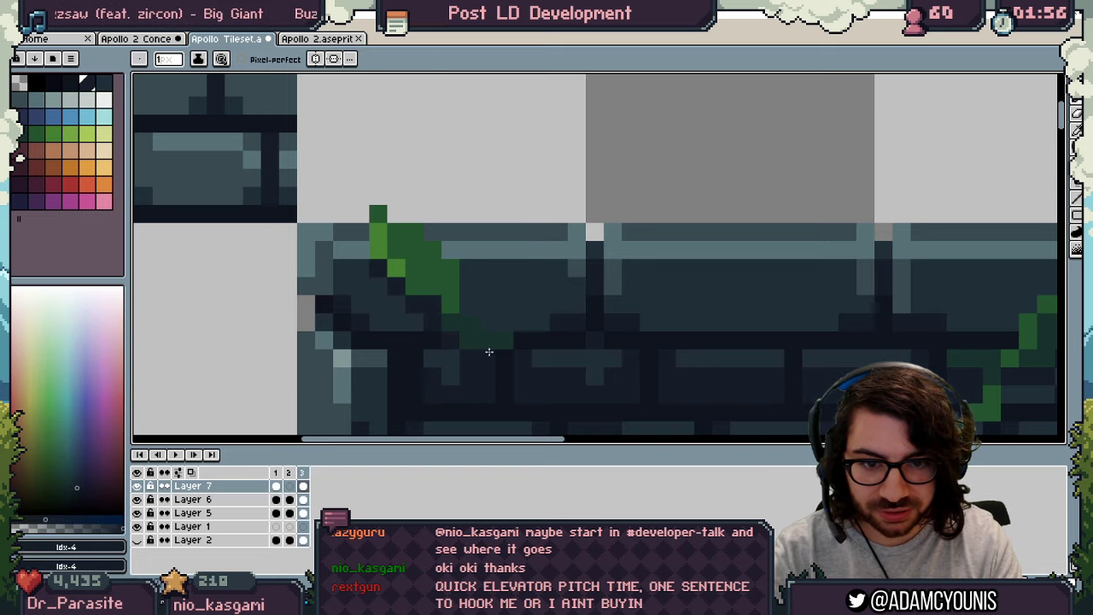
Step: Redraw the small leaf's stem in medium green Idx-19 and end it with dark green Idx-18 pixels over the bricks
key("z")
left_click_drag(501, 300, 441, 275)
left_click_drag(504, 210, 494, 202)
left_click_drag(479, 252, 509, 264)
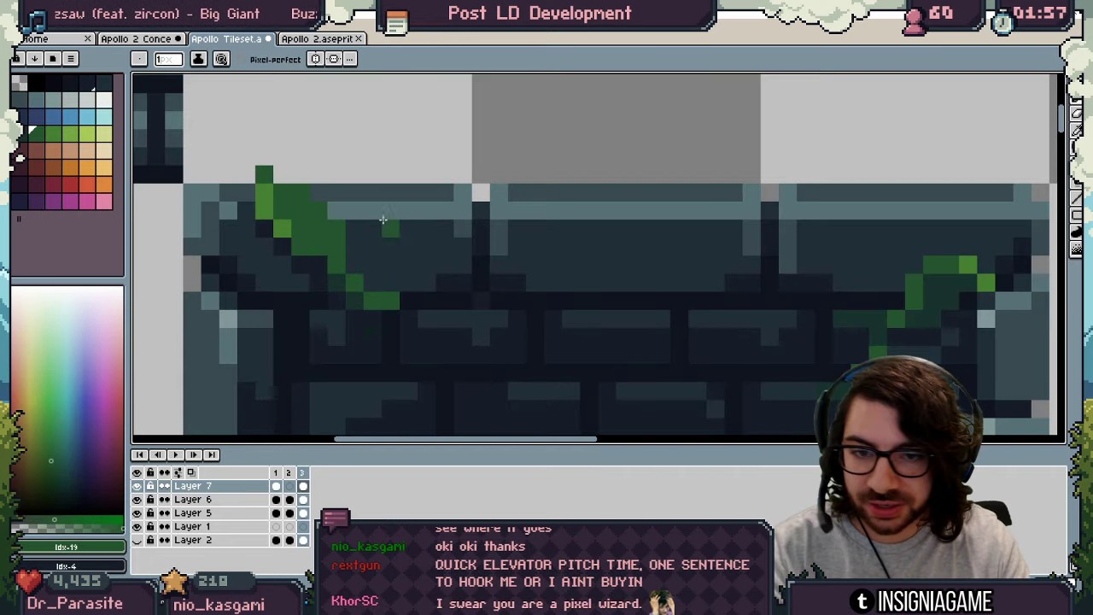
left_click(355, 300, "alt")
left_click_drag(390, 319, 391, 336)
Step: Trim the lower right edge of the small leaf with the brick colour Idx-5
key("z")
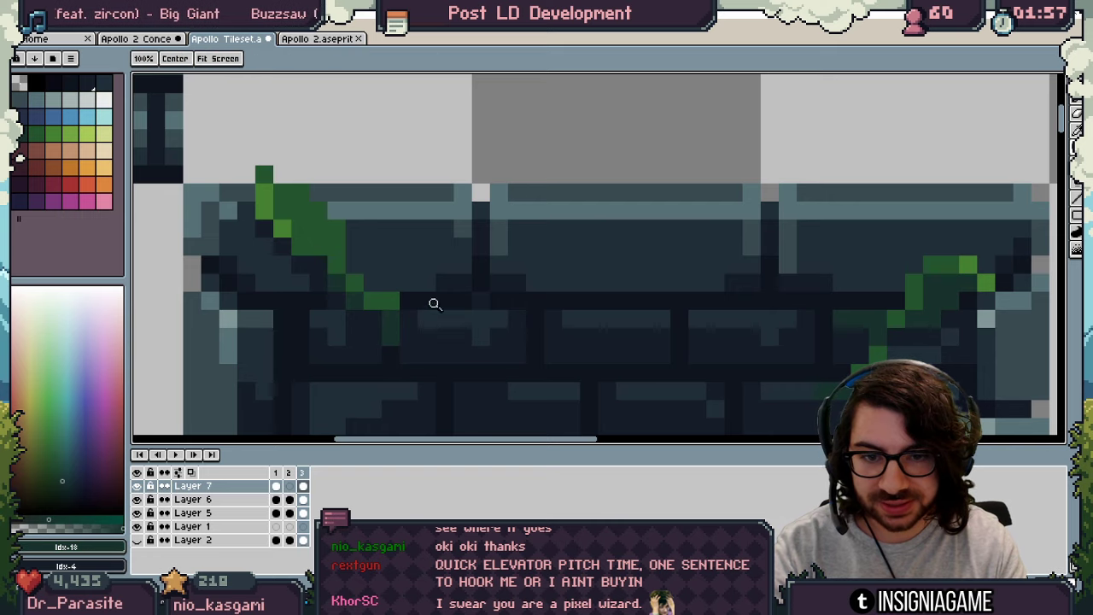
scroll(435, 304, "down", 4)
scroll(427, 305, "up", 4)
key("b")
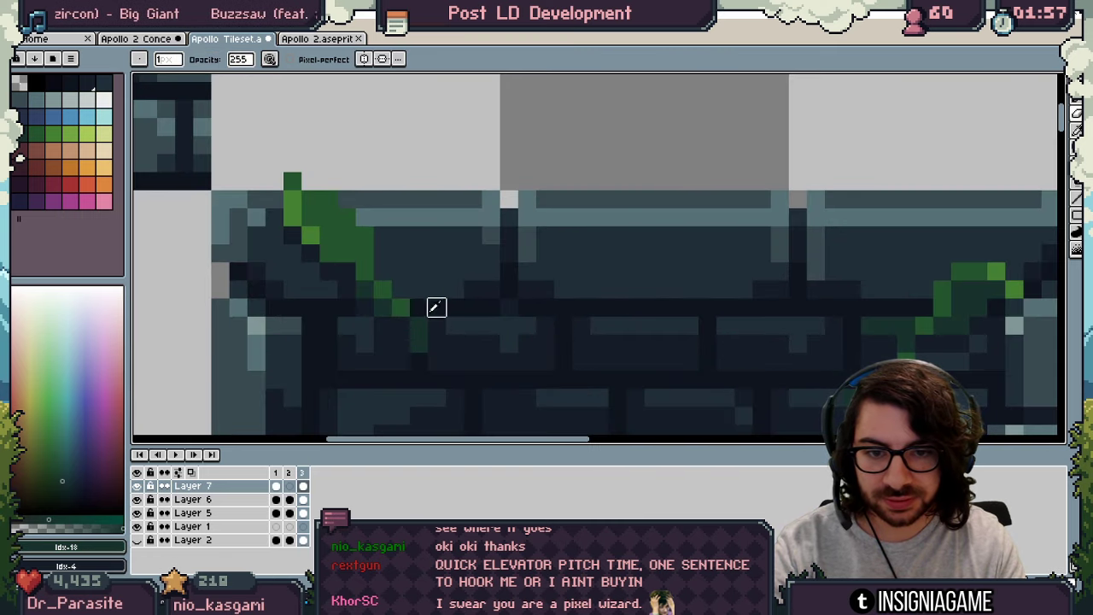
left_click(401, 307)
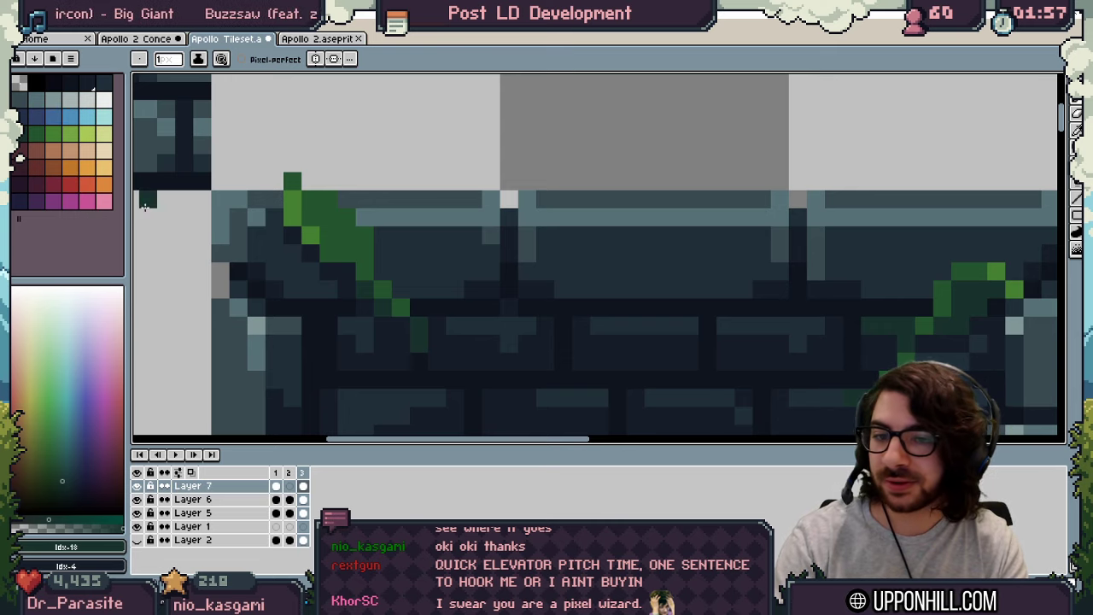
left_click(357, 232, "alt")
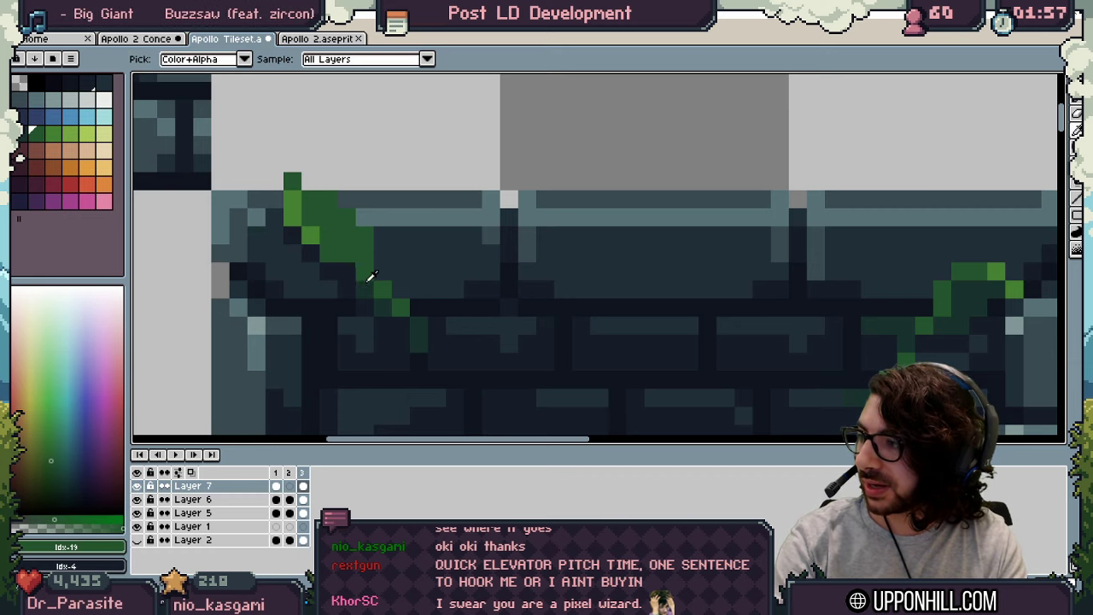
left_click(367, 284, "alt")
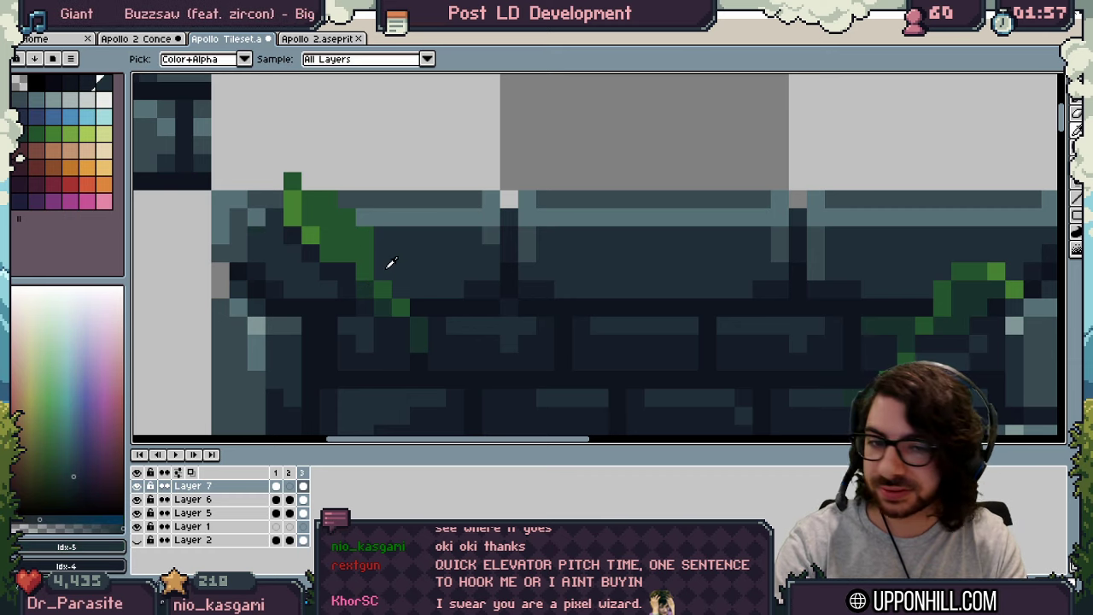
left_click_drag(374, 253, 365, 263)
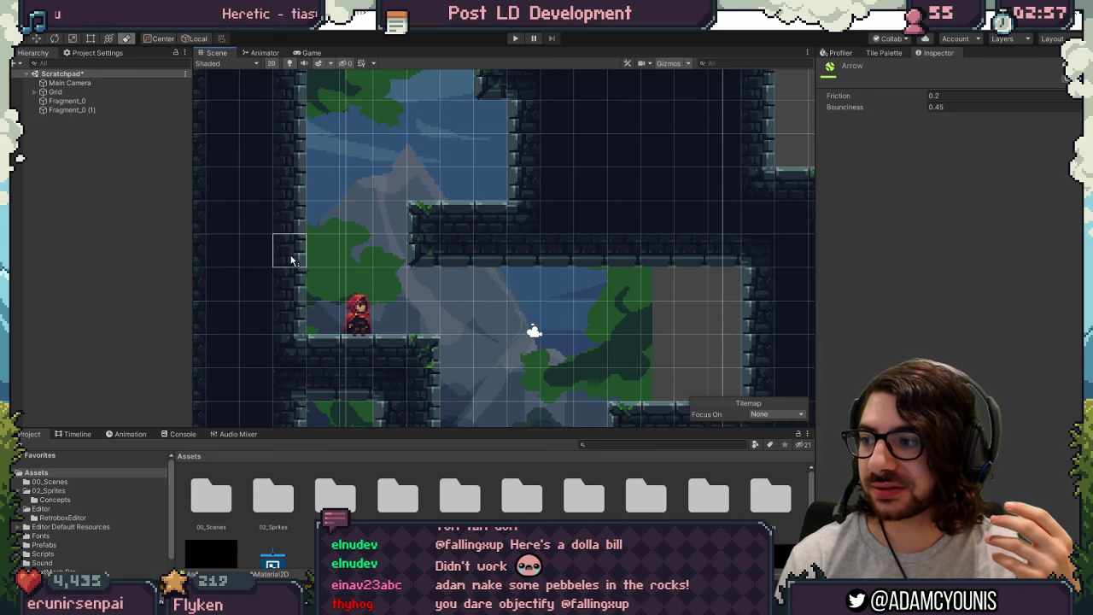
Step: Look over the level in the Unity scene, and compare frames 1, 2 and 3 of the Apollo tileset in Aseprite
middle_click_drag(292, 224, 333, 314)
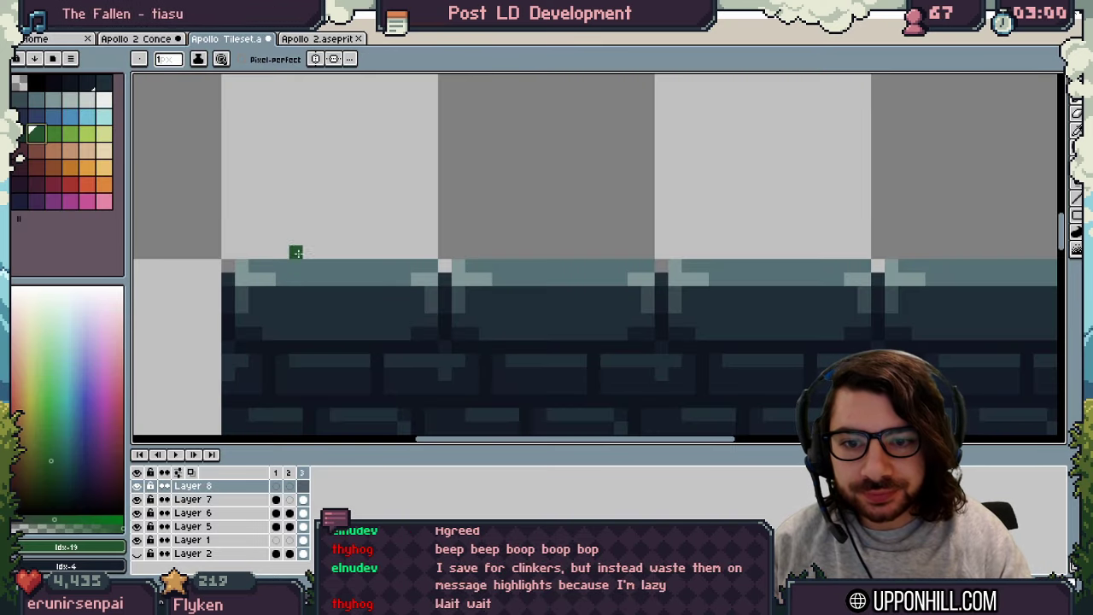
left_click(144, 58)
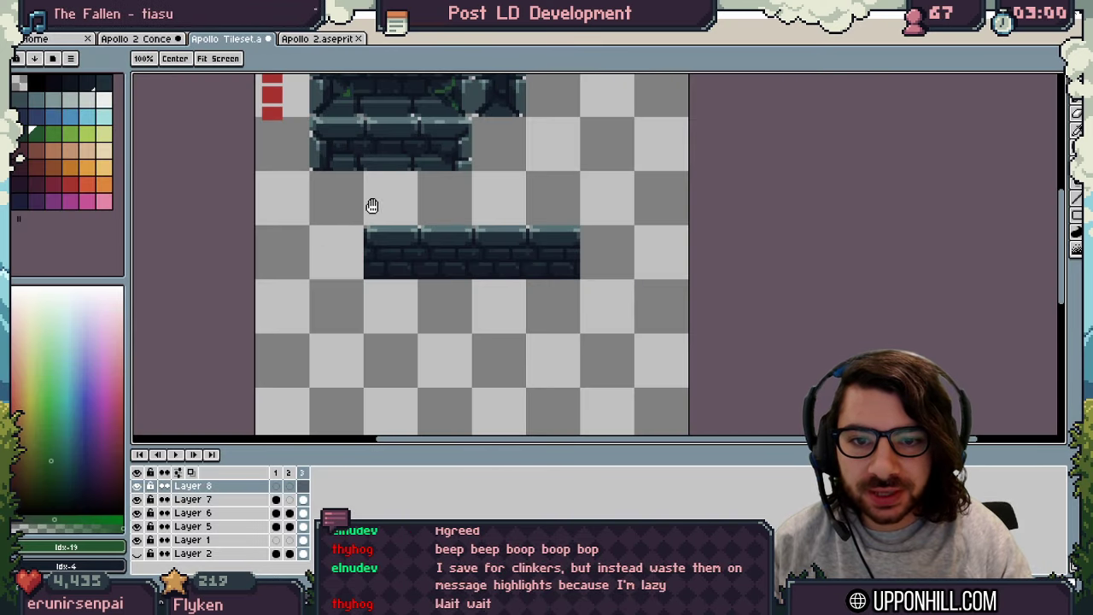
middle_click_drag(371, 207, 381, 390)
left_click_drag(381, 390, 386, 267)
left_click(275, 472)
left_click_drag(322, 239, 323, 384)
scroll(329, 321, "down", 3)
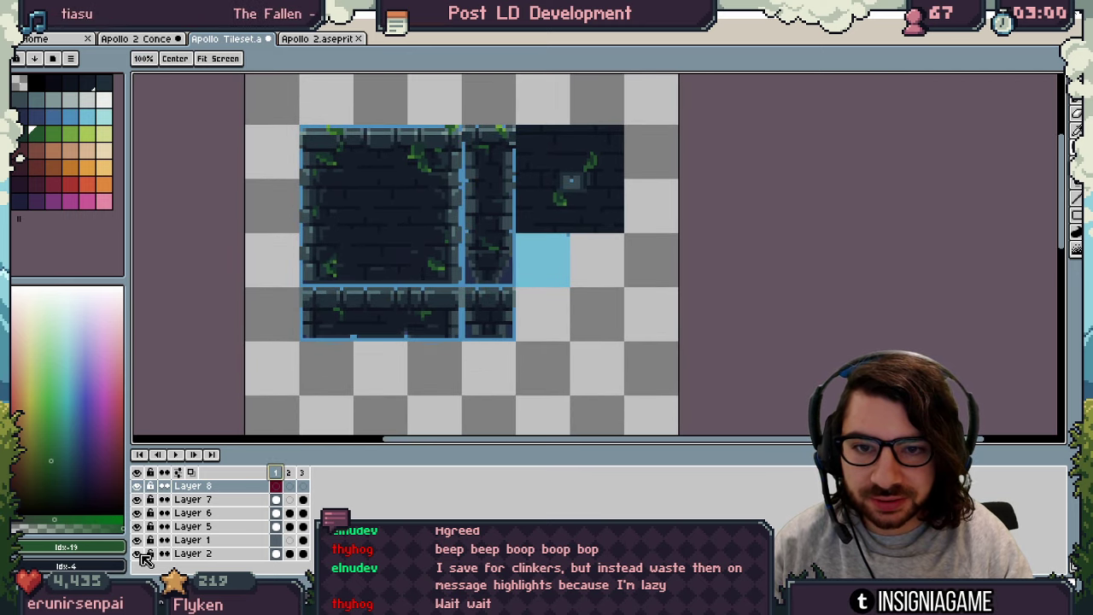
left_click(289, 473)
mouse_move(370, 277)
middle_mouse_down()
mouse_move(381, 319)
mouse_move(364, 283)
middle_mouse_up()
left_click(305, 473)
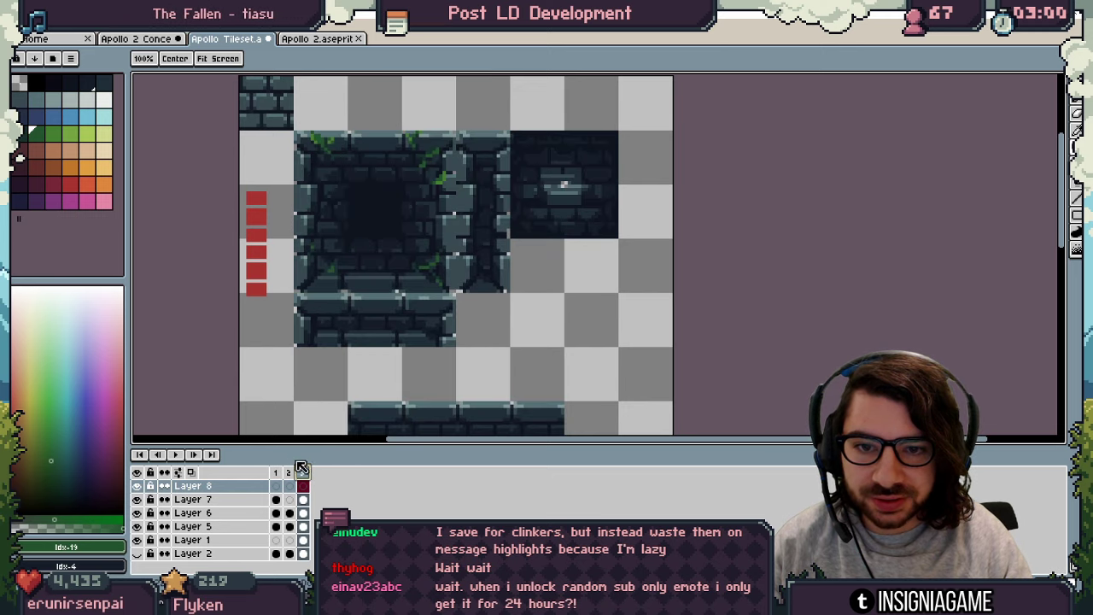
left_click(288, 473)
left_click(301, 473)
scroll(341, 239, "down", 3)
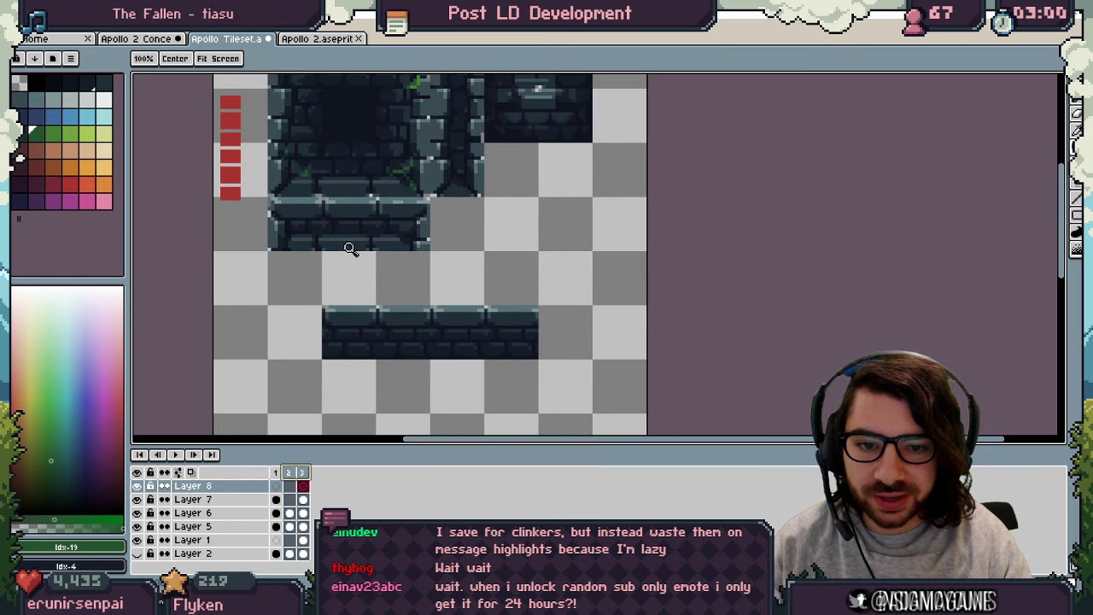
Step: Paste the red-hooded character on Layer 8 and position it standing near the end of the separate brick strip
left_click(20, 32)
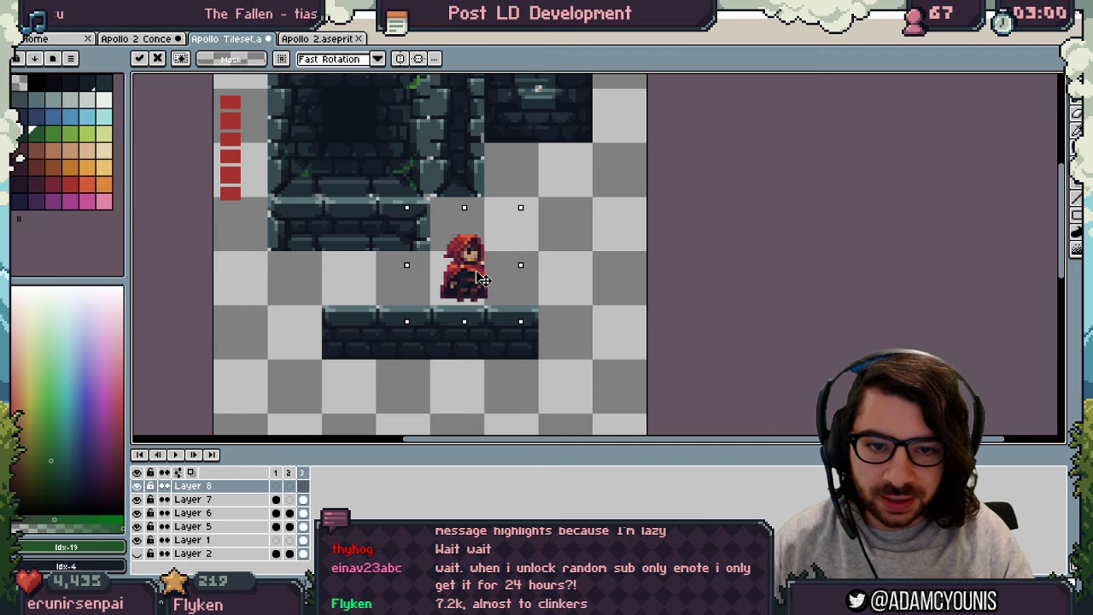
left_click_drag(478, 272, 550, 259)
scroll(567, 278, "up", 2)
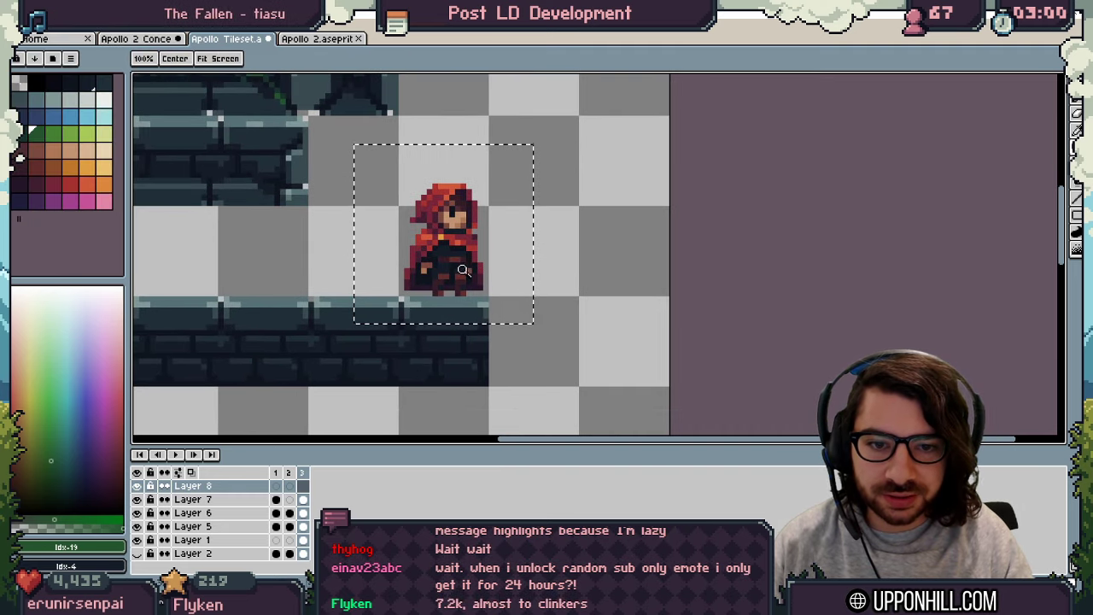
left_click_drag(464, 300, 456, 265)
scroll(456, 266, "up", 1)
key("ctrl+d")
Step: Extend the brick strip on Layer 1 by copying its last tile one tile to the right
key("v")
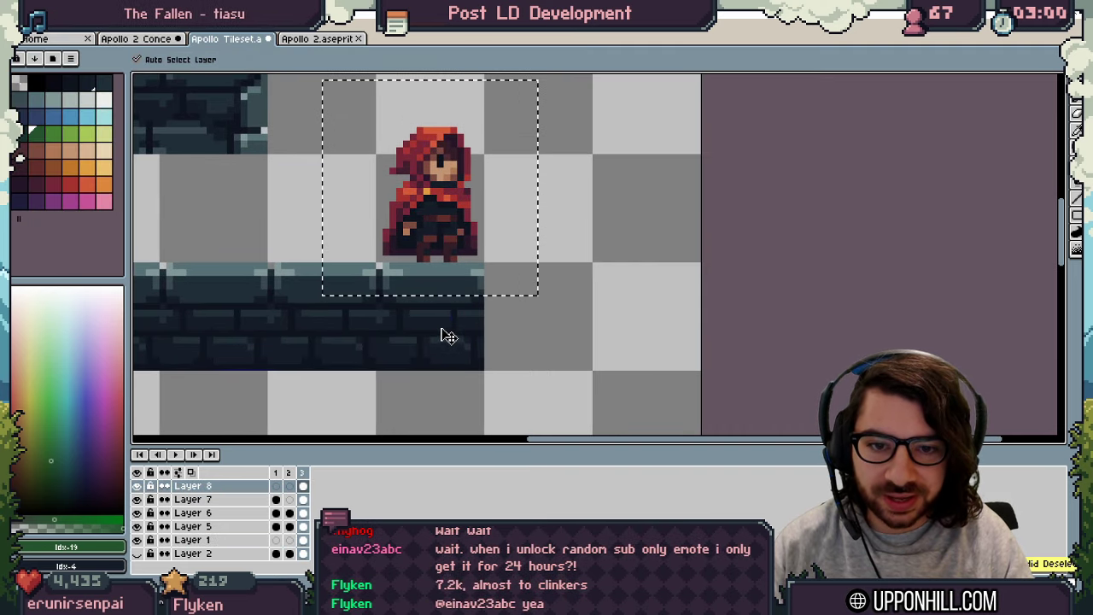
left_click(439, 339)
key("m")
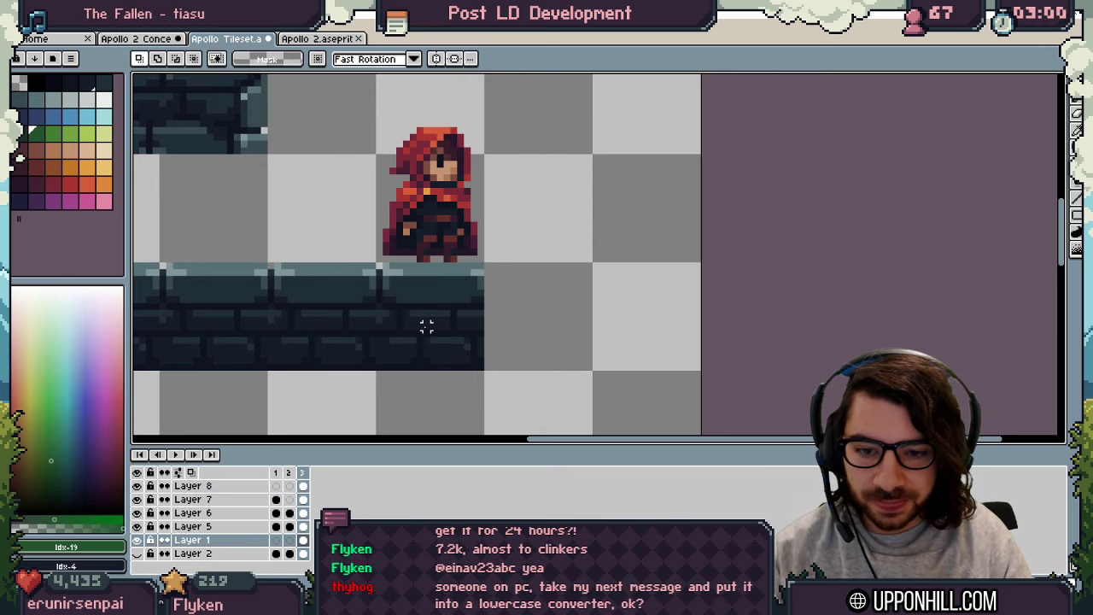
left_click_drag(379, 265, 489, 394)
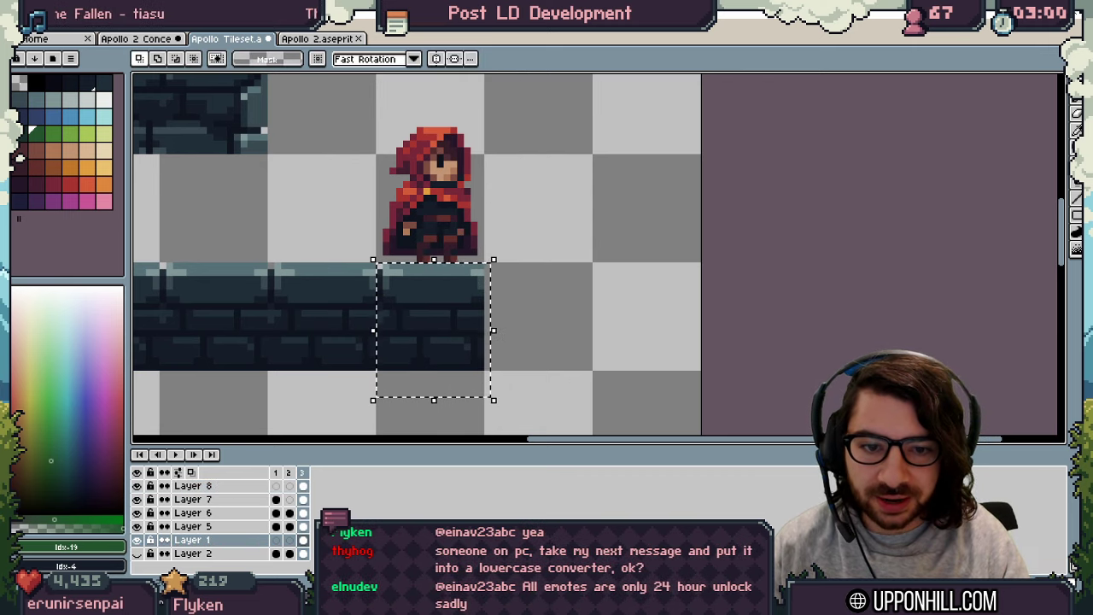
left_click_drag(381, 319, 490, 319, "ctrl")
key("ctrl+d")
Step: Remove the hooded character from Layer 8 and make Layer 1's frame 3 cel active, checking its contents by toggling visibility
key("v")
left_click(443, 241)
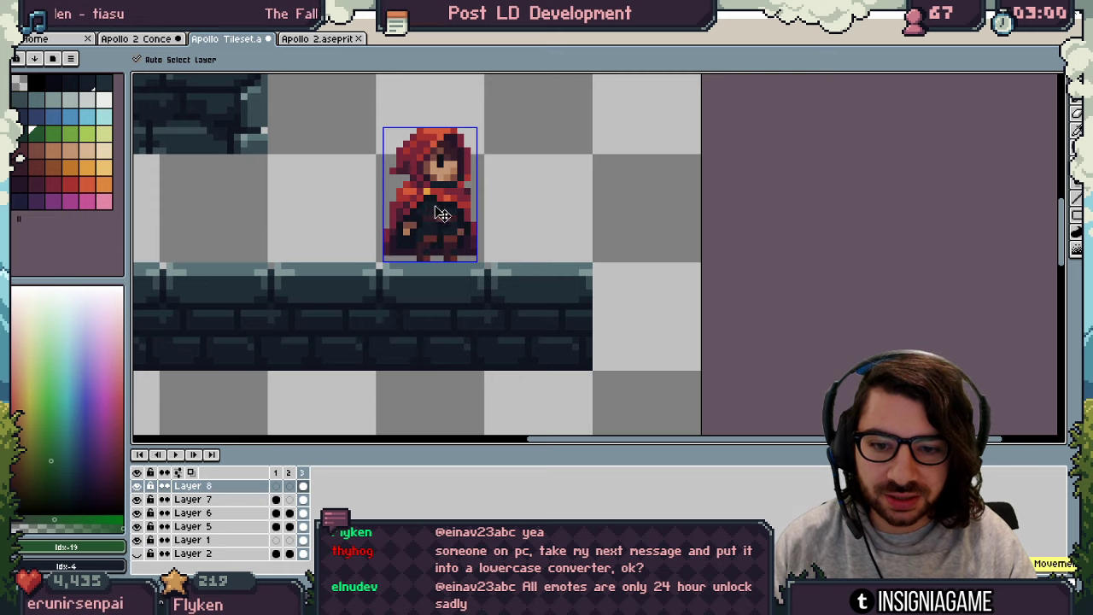
key("m")
left_click_drag(366, 109, 492, 266)
key("Delete")
left_click(304, 539)
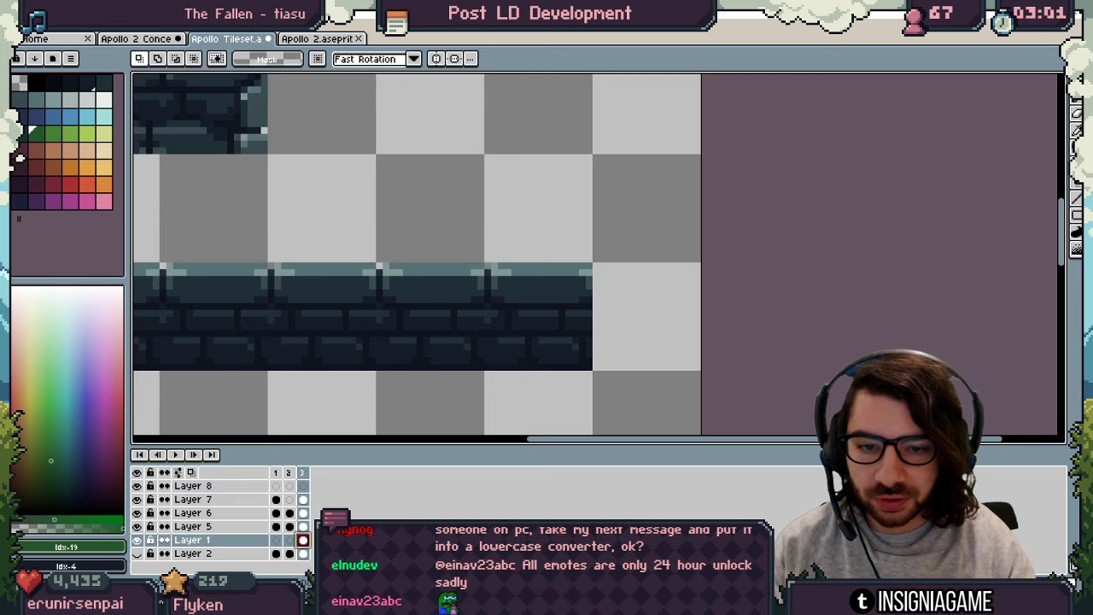
left_click(138, 541)
left_click(138, 541)
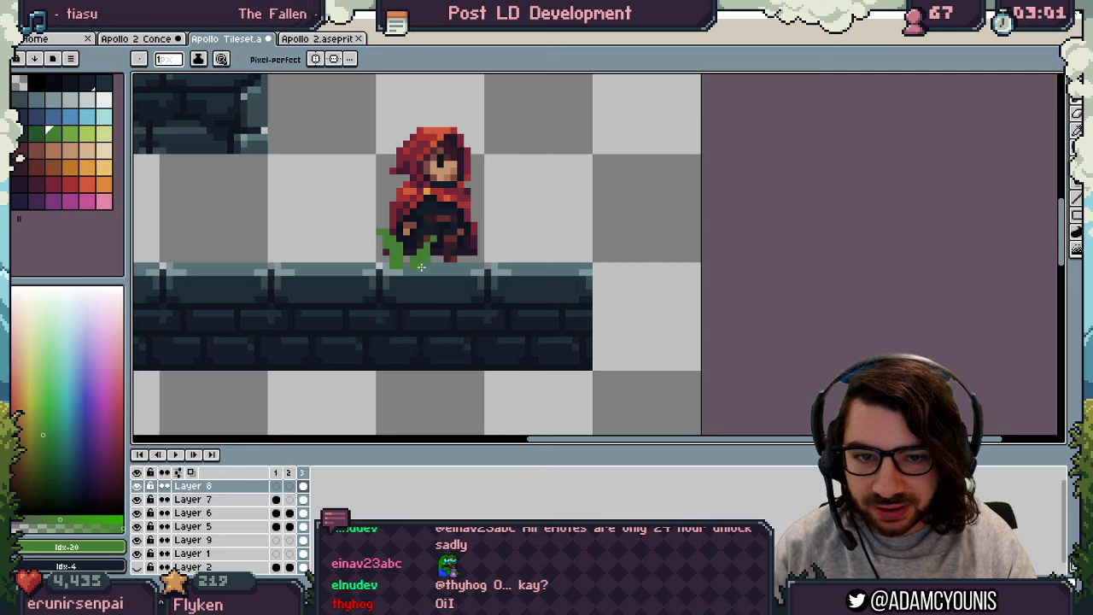
Step: Paint the first grass clump on Layer 8 in front of the character's feet, starting with light green Idx-20 blades
left_click_drag(408, 251, 406, 264)
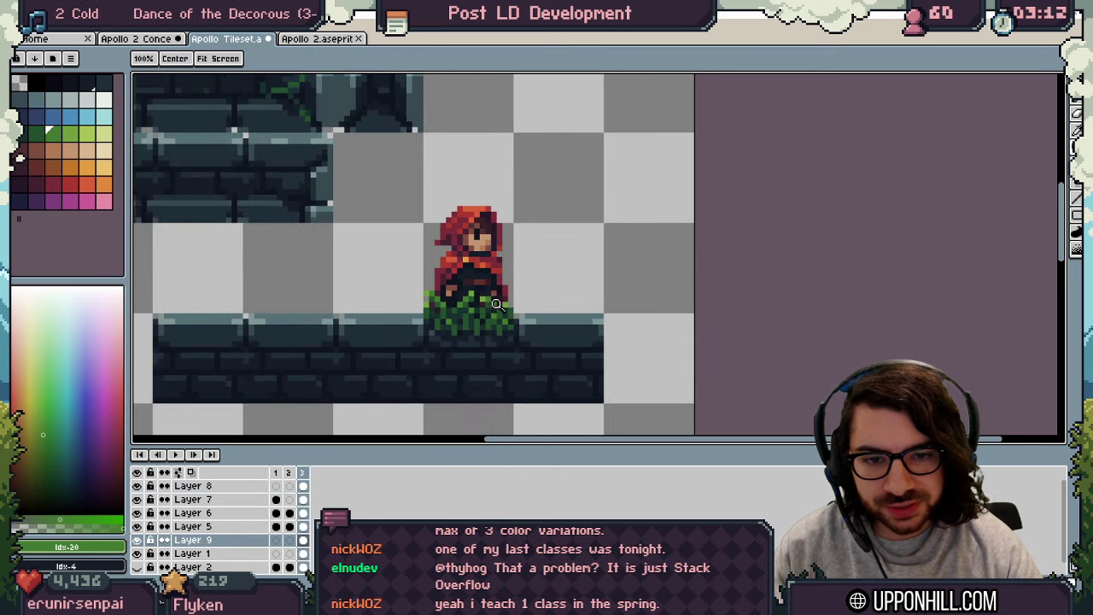
left_click(496, 304)
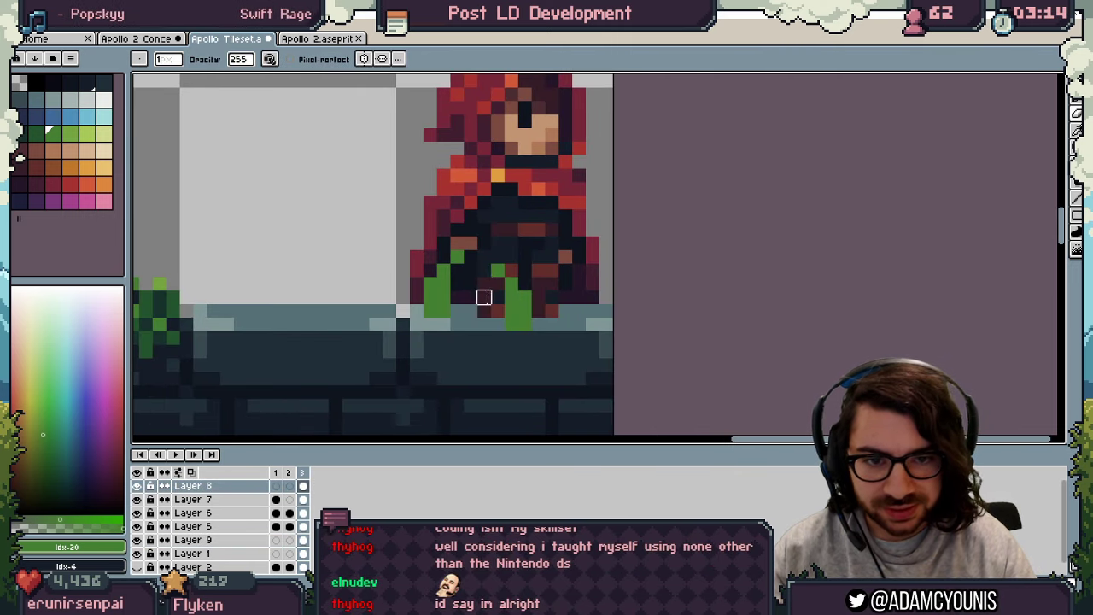
Step: Paint a second clump of light green Idx-20 grass blades across the strip's last tile and trim a blade tip
left_click(515, 300, "alt")
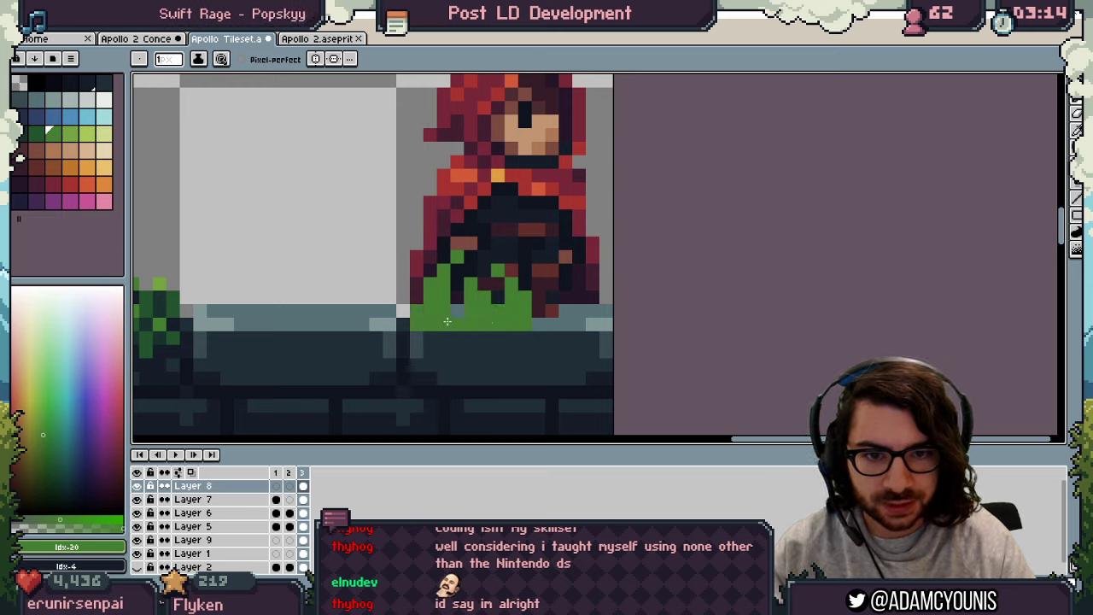
mouse_move(560, 303)
left_mouse_down()
mouse_move(566, 268)
mouse_move(570, 291)
mouse_move(591, 256)
left_mouse_up()
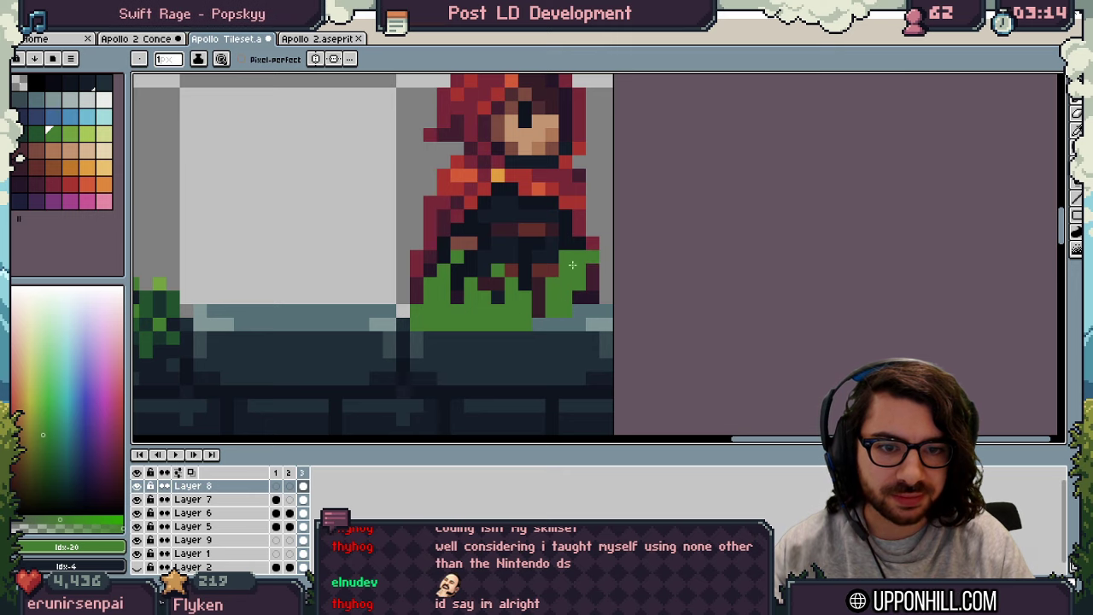
key("e")
left_click(567, 257)
key("e")
left_click_drag(606, 323, 594, 312)
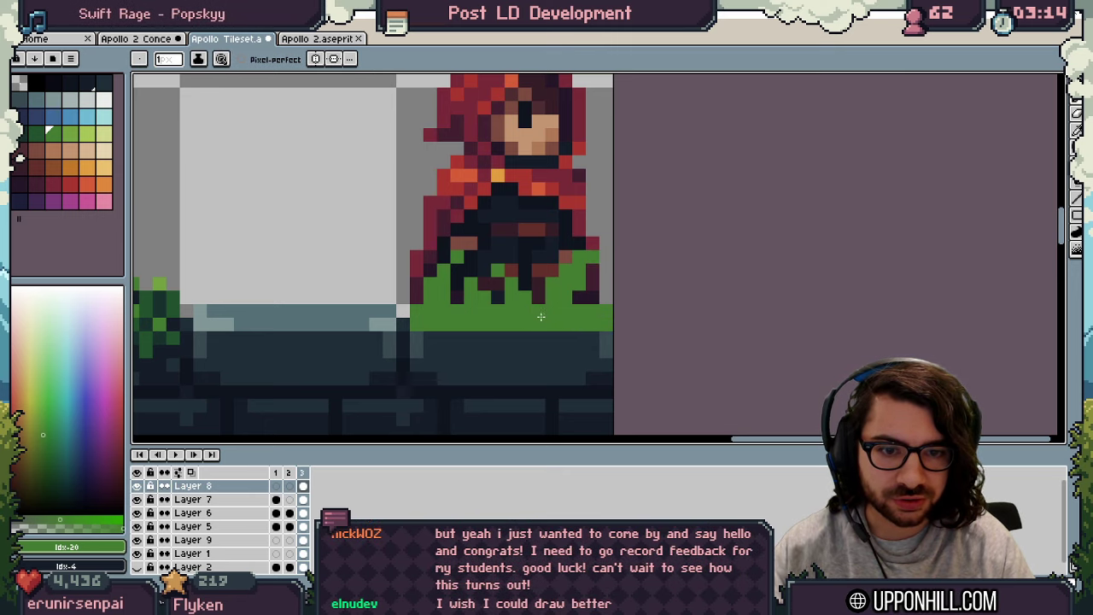
Step: Shade the second grass clump's lower-left fringe with medium green Idx-19 and dark green Idx-18 pixels over the stone edge
scroll(540, 316, "down", 2)
scroll(471, 278, "up", 3)
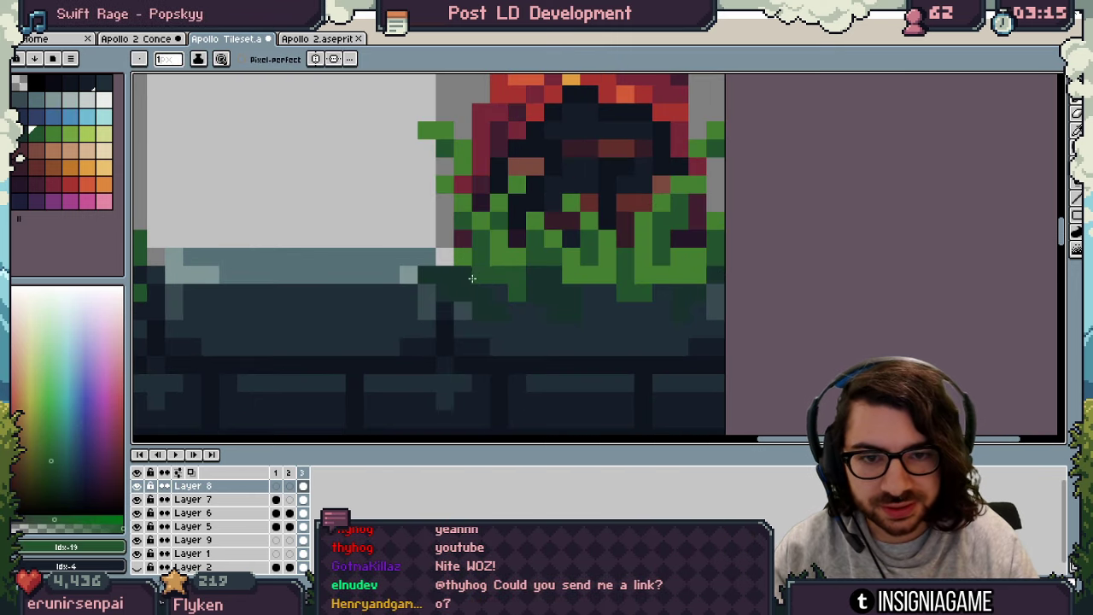
mouse_move(429, 275)
left_mouse_down()
mouse_move(459, 276)
mouse_move(464, 294)
left_mouse_up()
left_click(485, 307, "alt")
left_click(461, 313)
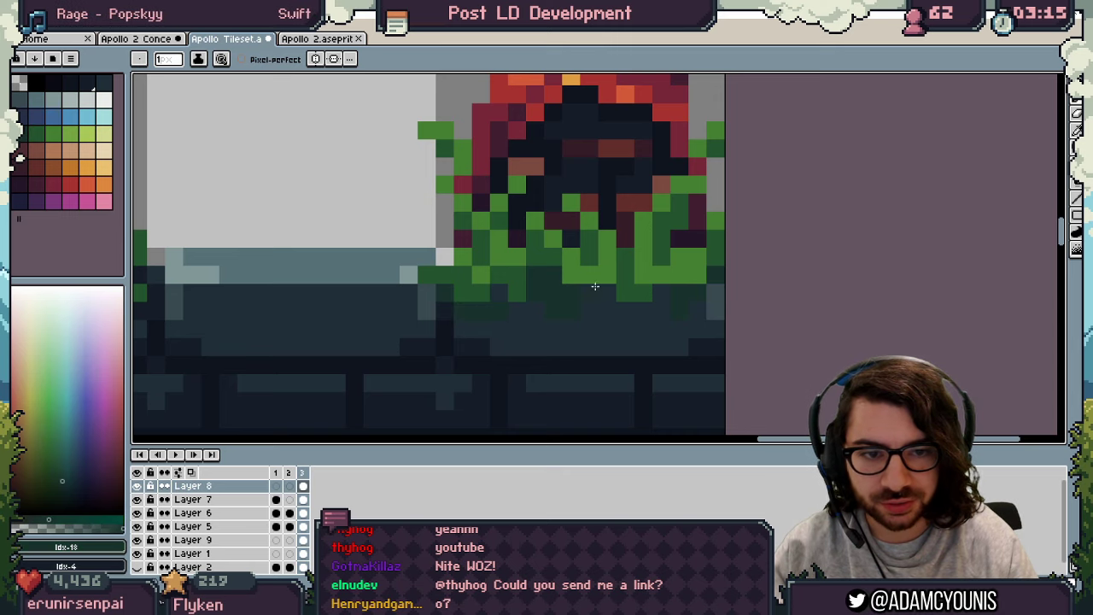
key("alt")
scroll(427, 285, "down", 3)
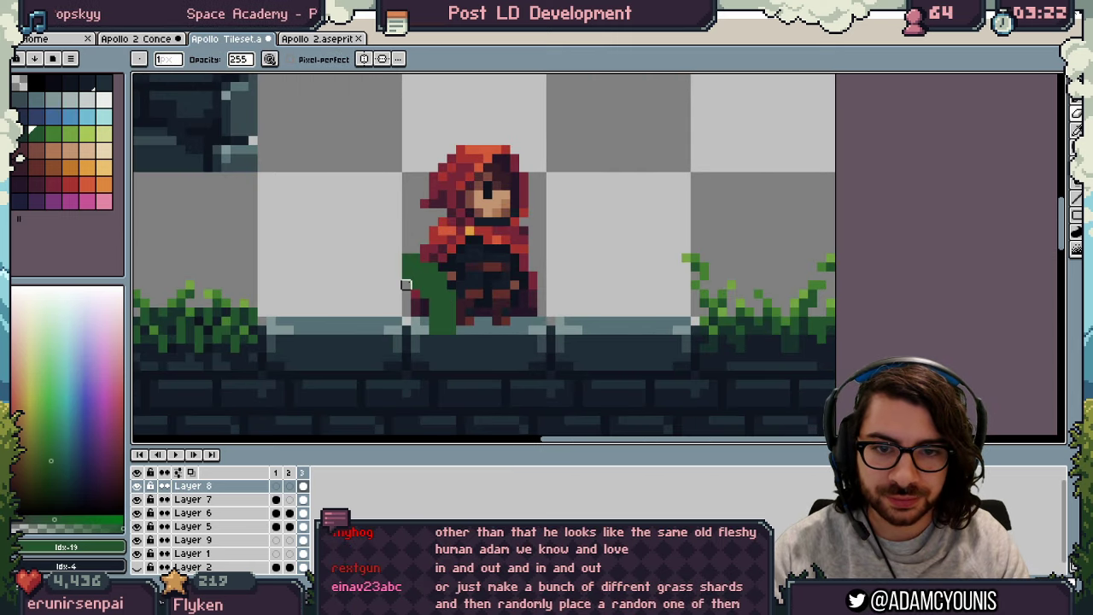
Step: Paint thick medium green Idx-19 grass blades fanning out over the character's feet with a 2 px brush
key("b")
left_click_drag(466, 322, 504, 290)
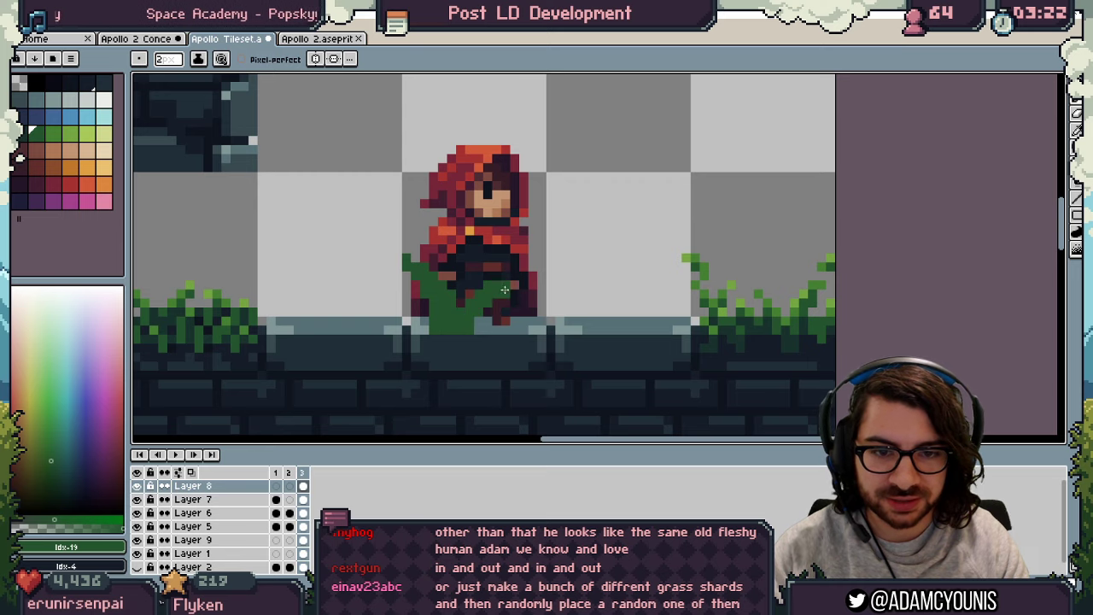
key("b")
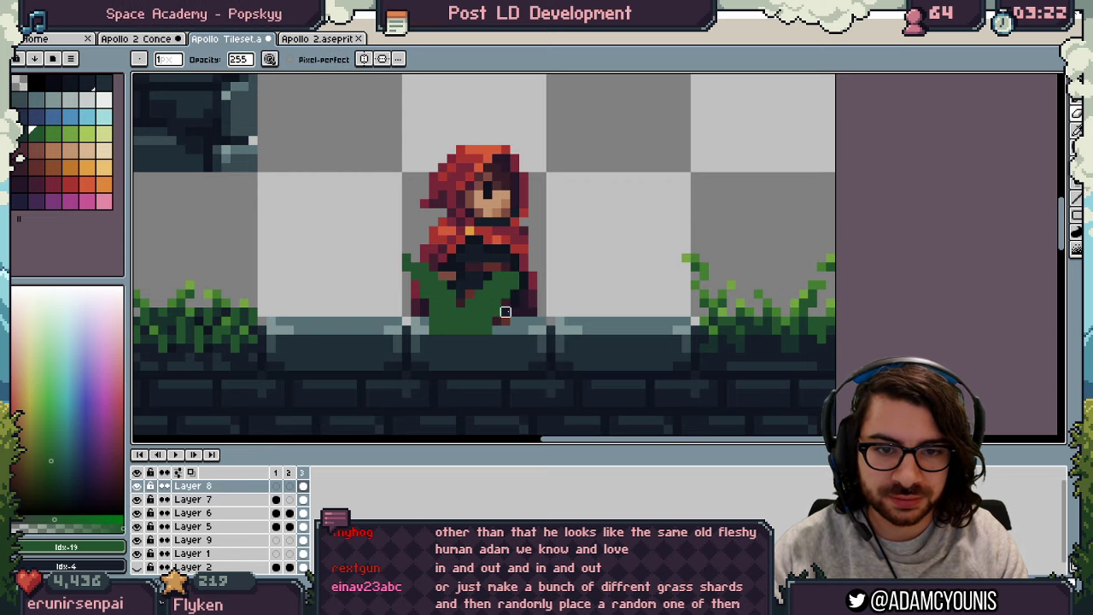
key("e")
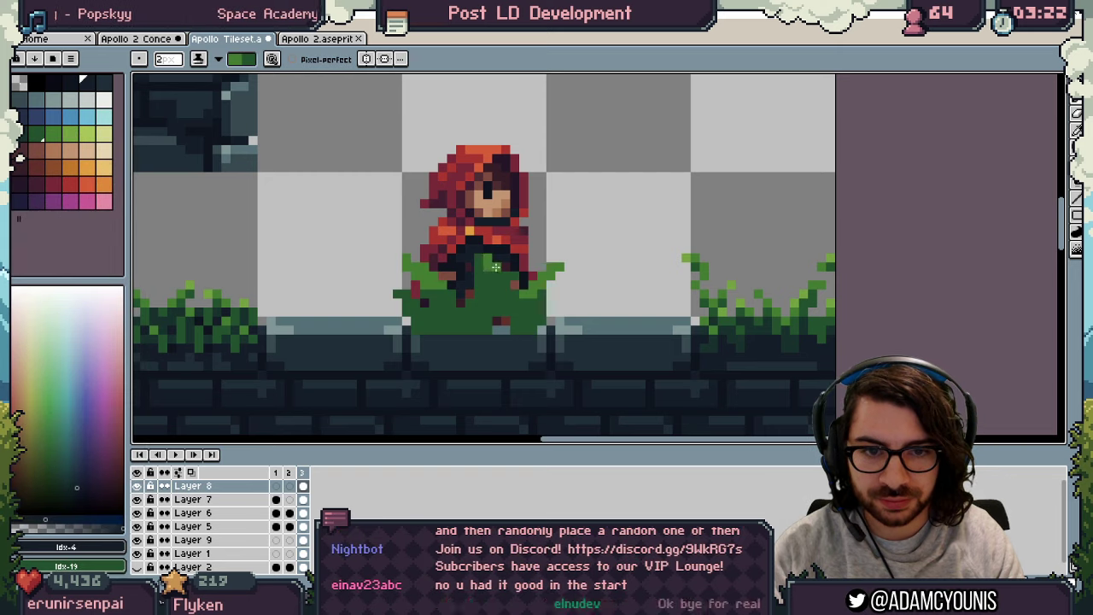
Step: Highlight the central and left blades of the thick clump over the character's feet with lighter green shading strokes
left_click_drag(482, 259, 502, 289)
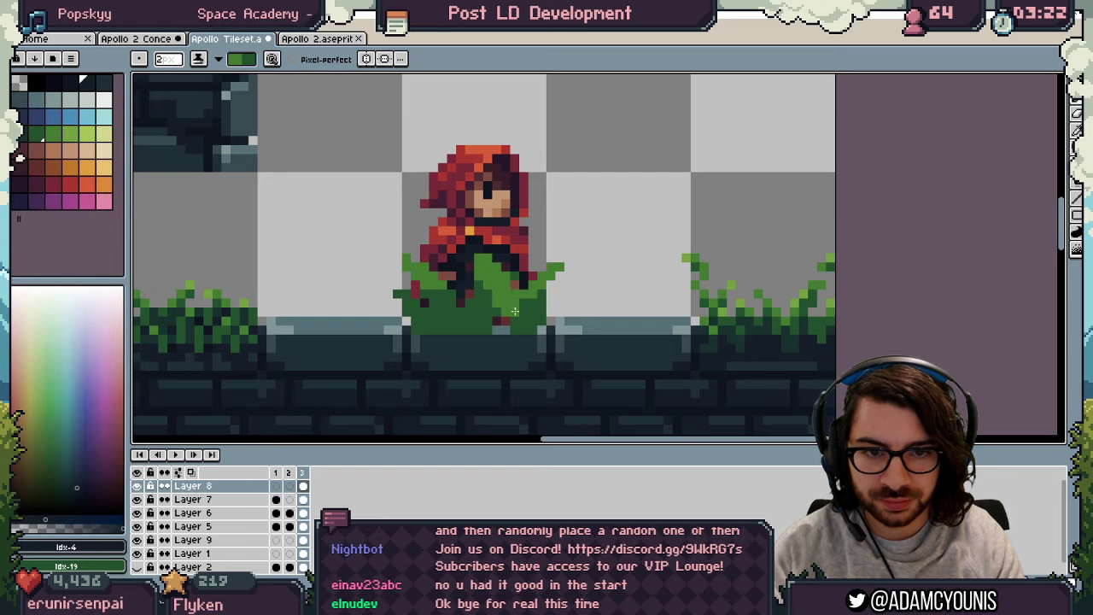
key("x")
key("x")
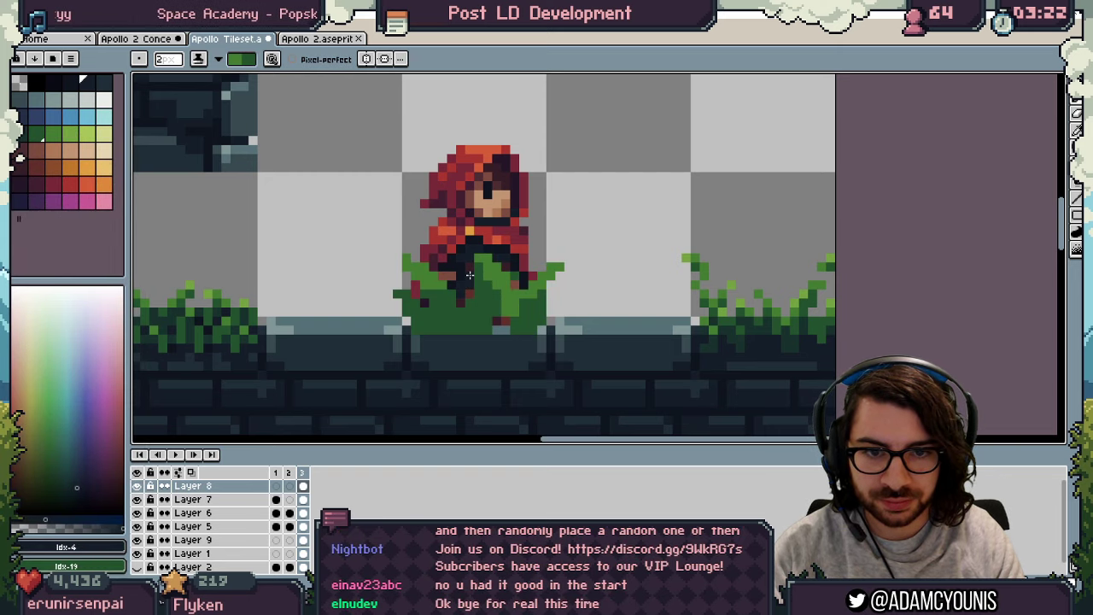
key("z")
scroll(472, 248, "down", 4)
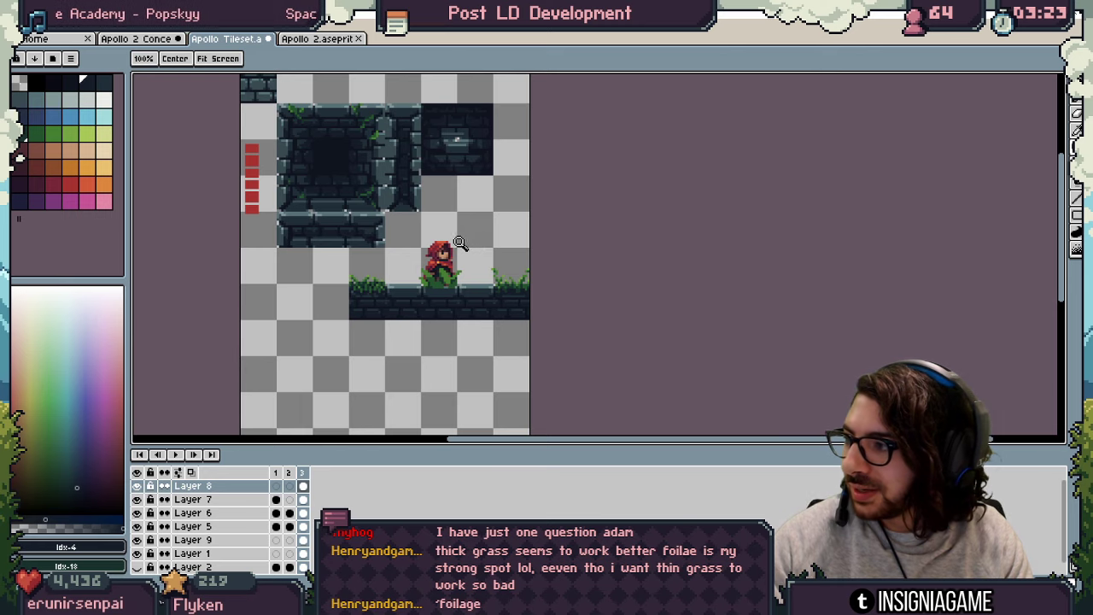
scroll(459, 243, "up", 4)
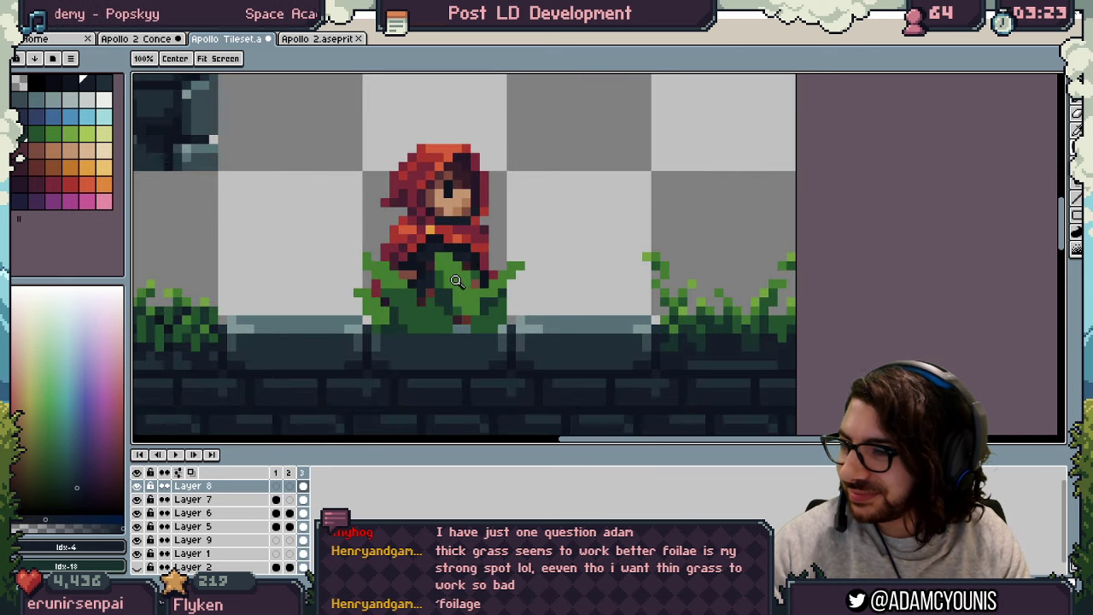
Step: Refine the clump over the character's feet into finer blades using light green Idx-20, medium green Idx-19 and dark green Idx-18
key("b")
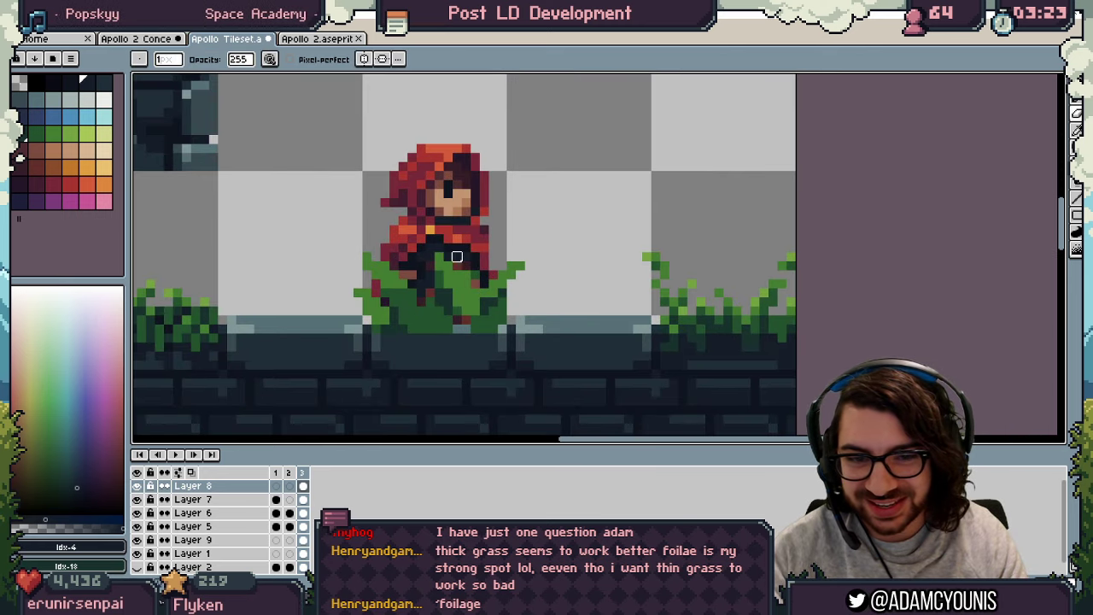
left_click(430, 257, "alt")
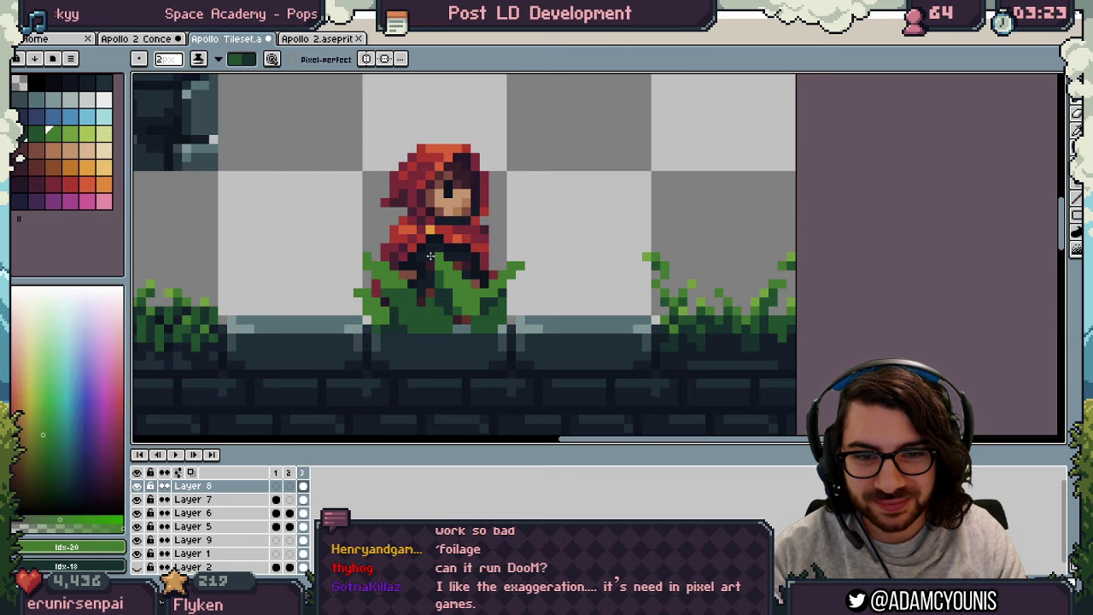
scroll(429, 257, "up", 2)
left_click(410, 250, "alt")
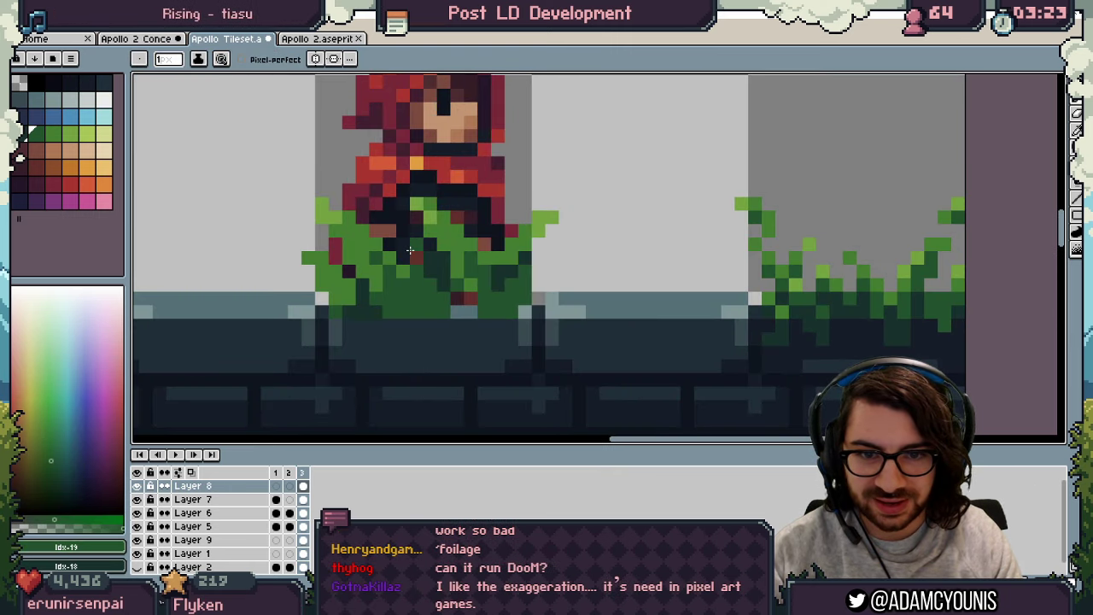
left_click(416, 279, "alt")
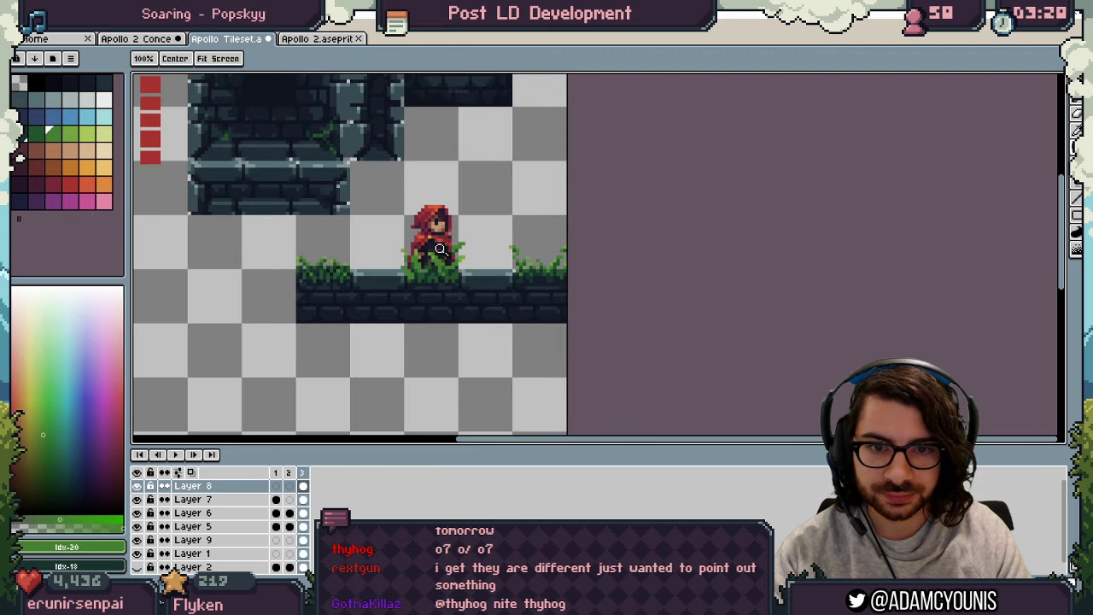
scroll(448, 267, "down", 3)
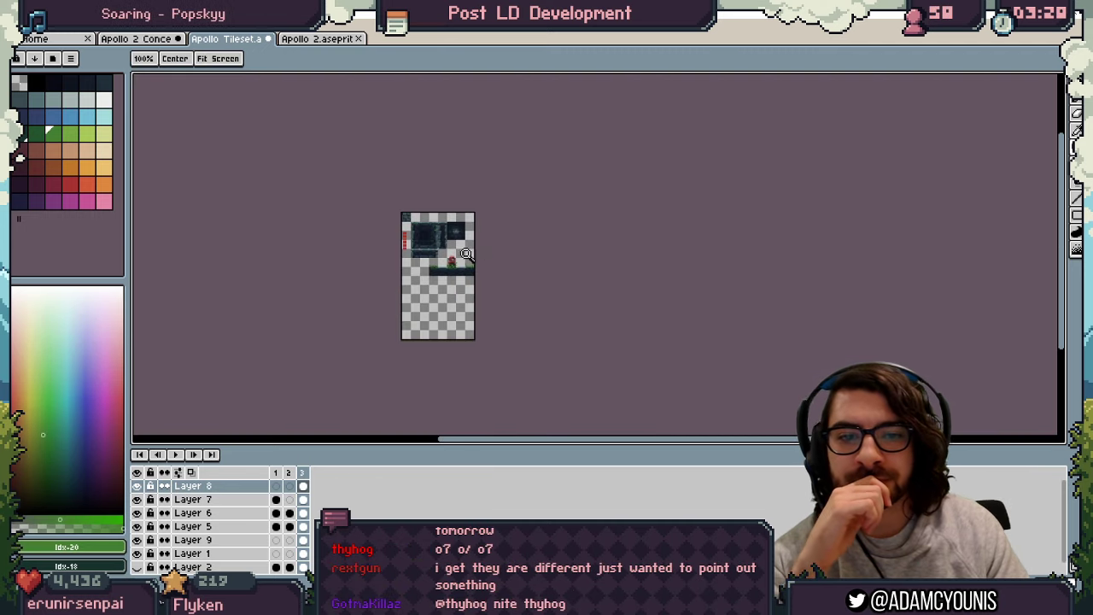
Step: Make the grass clump's Layer 8 active and save the tileset
scroll(452, 252, "up", 4)
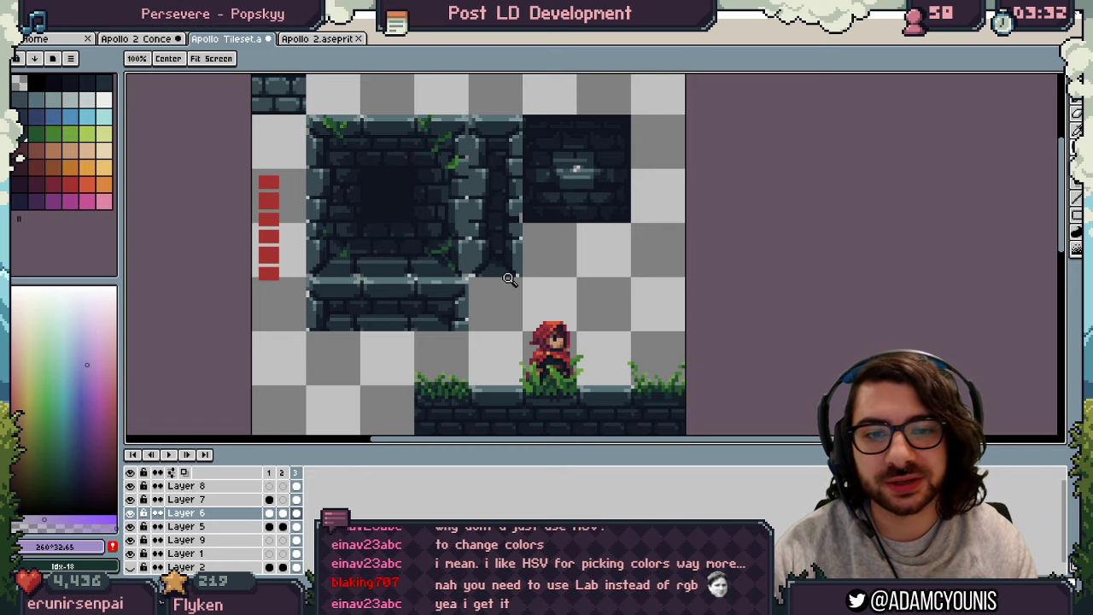
left_click(552, 390, "ctrl")
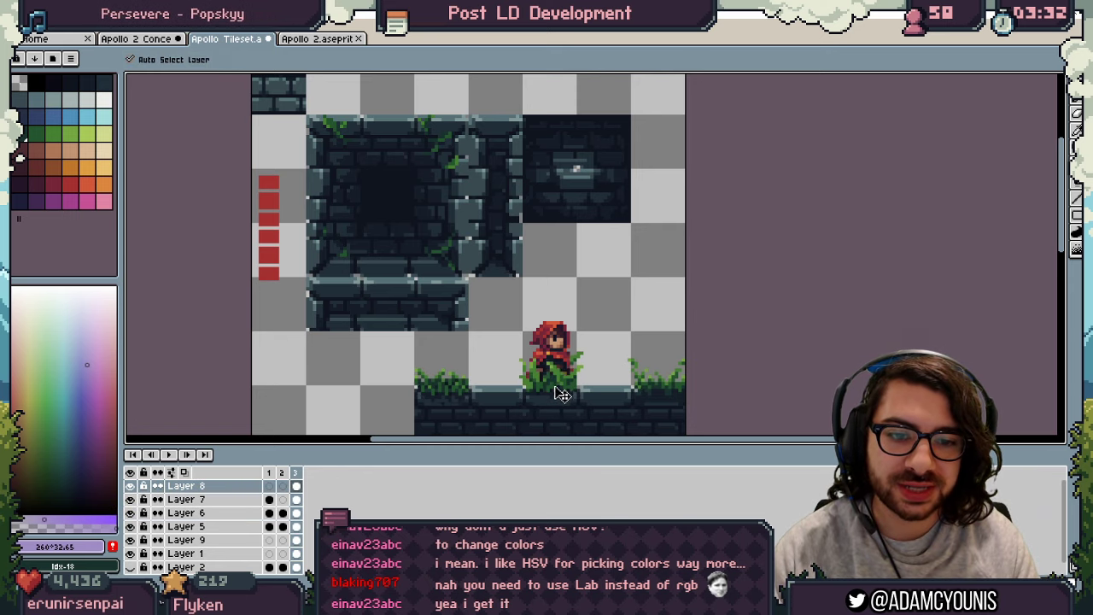
key("ctrl+s")
Step: Try moving the grass clump from the character's feet onto the top edge of the framed wall block
mouse_move(538, 320)
left_mouse_down()
mouse_move(591, 389)
mouse_move(564, 316)
left_mouse_up()
mouse_move(547, 364)
left_mouse_down()
mouse_move(524, 253)
mouse_move(376, 106)
mouse_move(390, 111)
left_mouse_up()
scroll(412, 128, "down", 5)
key("space")
scroll(373, 167, "up", 3)
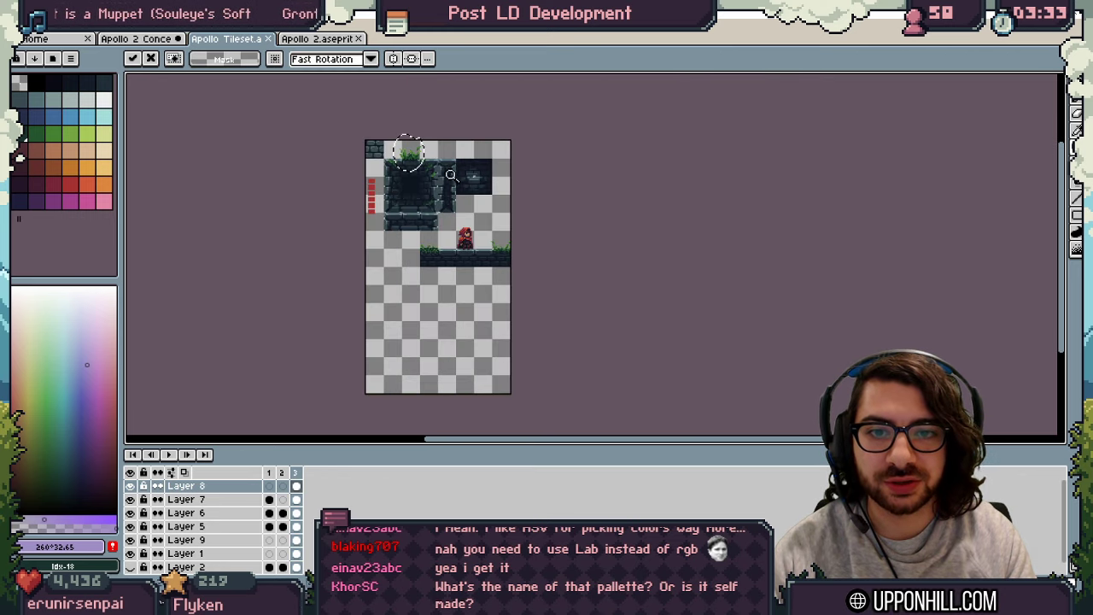
key("ctrl")
key("z")
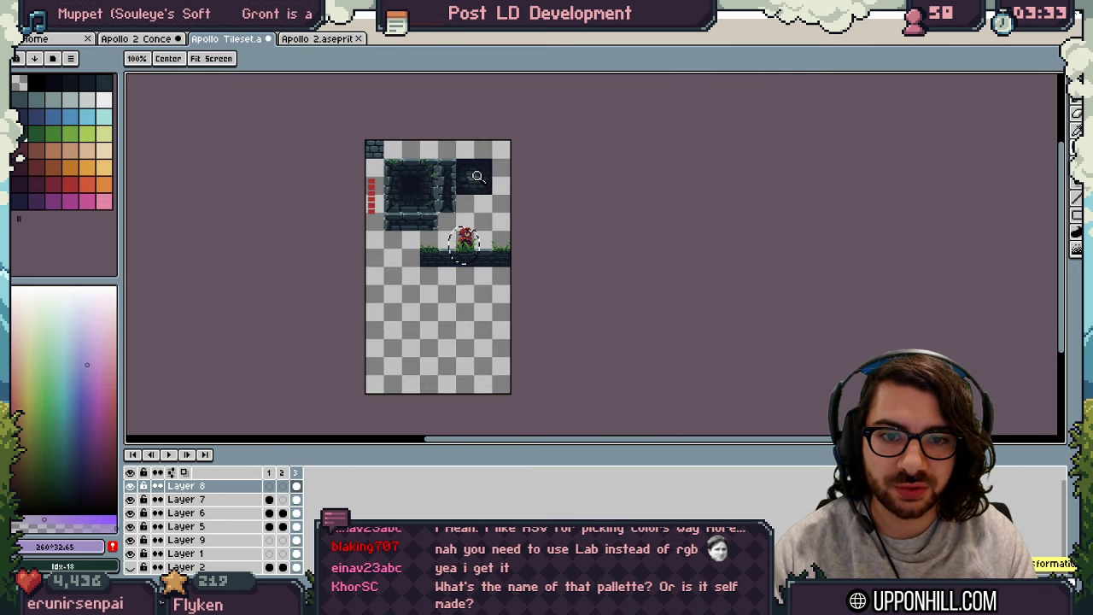
Step: Recolour the green vines around the framed wall block on Layer 7 to autumn orange and dark red tones
left_click(369, 138)
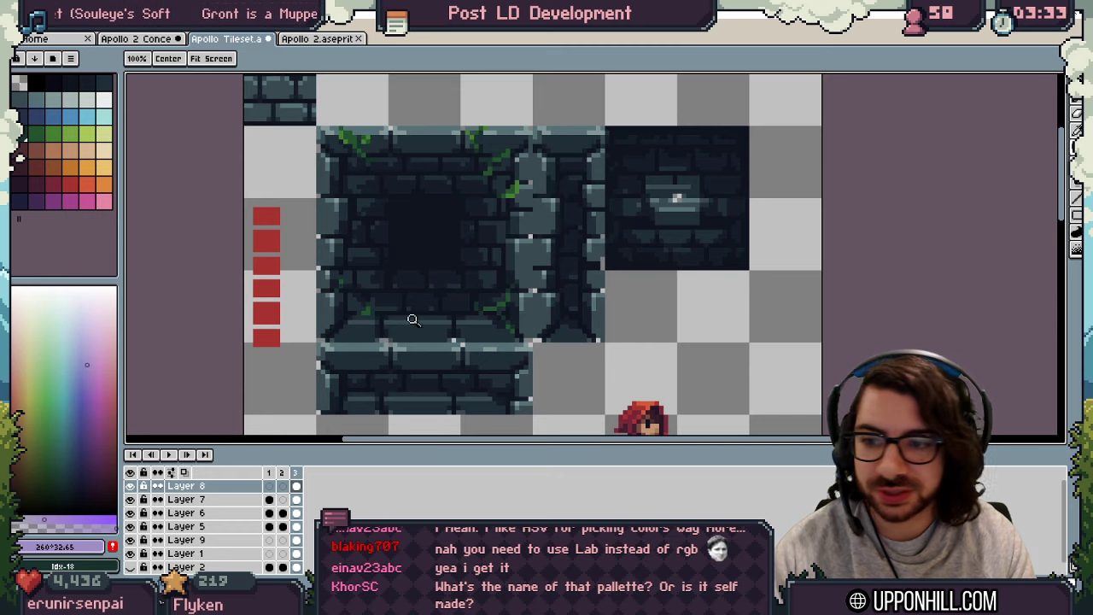
left_click(104, 169)
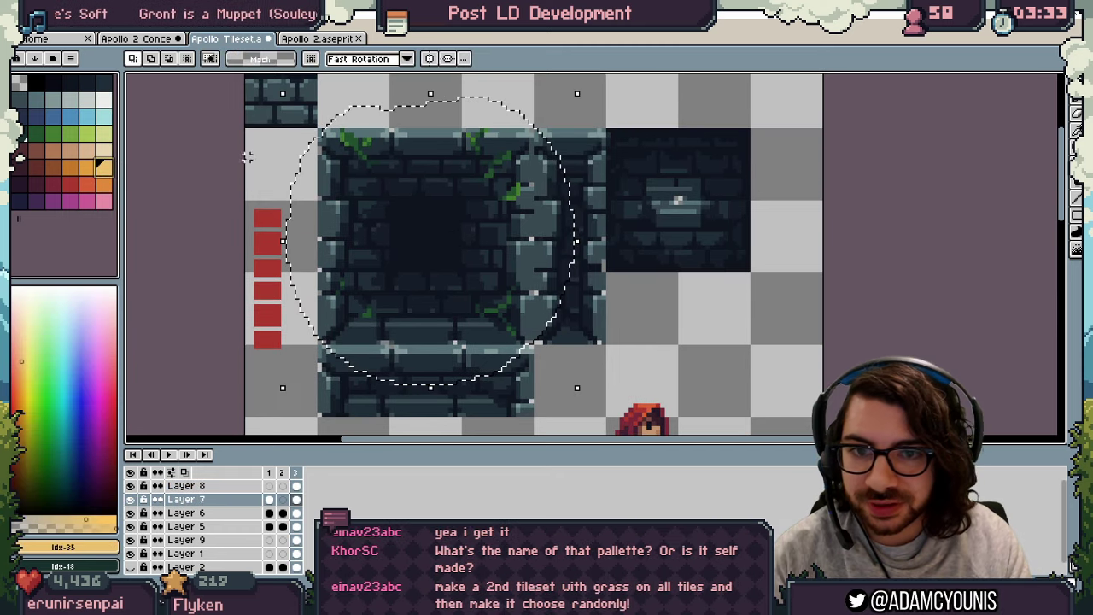
left_click(89, 169)
key("g")
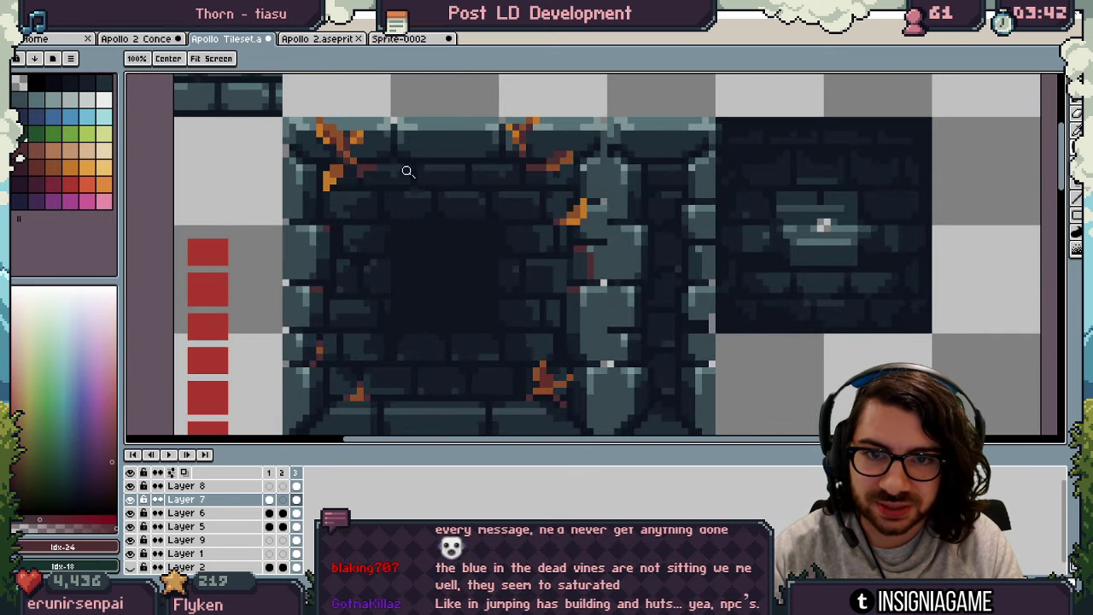
scroll(441, 161, "down", 2)
scroll(441, 162, "up", 1)
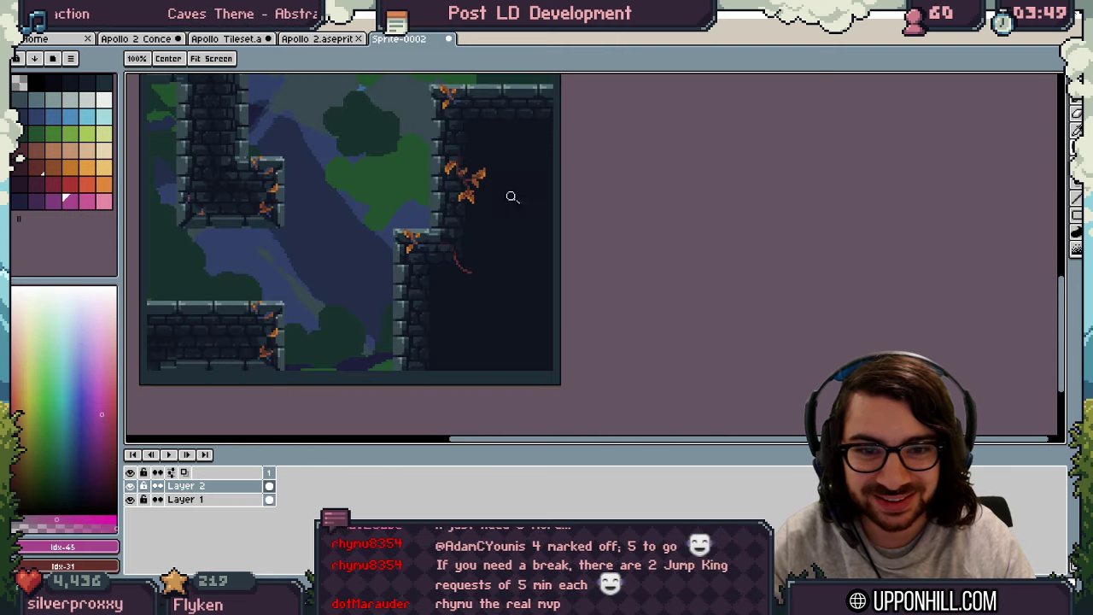
Step: In Sprite-0002, paint branching dark red Idx-31 and Idx-24 vine stems on Layer 2 beside the lower-right wall's corner
scroll(490, 234, "up", 1)
scroll(436, 273, "up", 1)
left_click_drag(436, 274, 445, 288)
key("i")
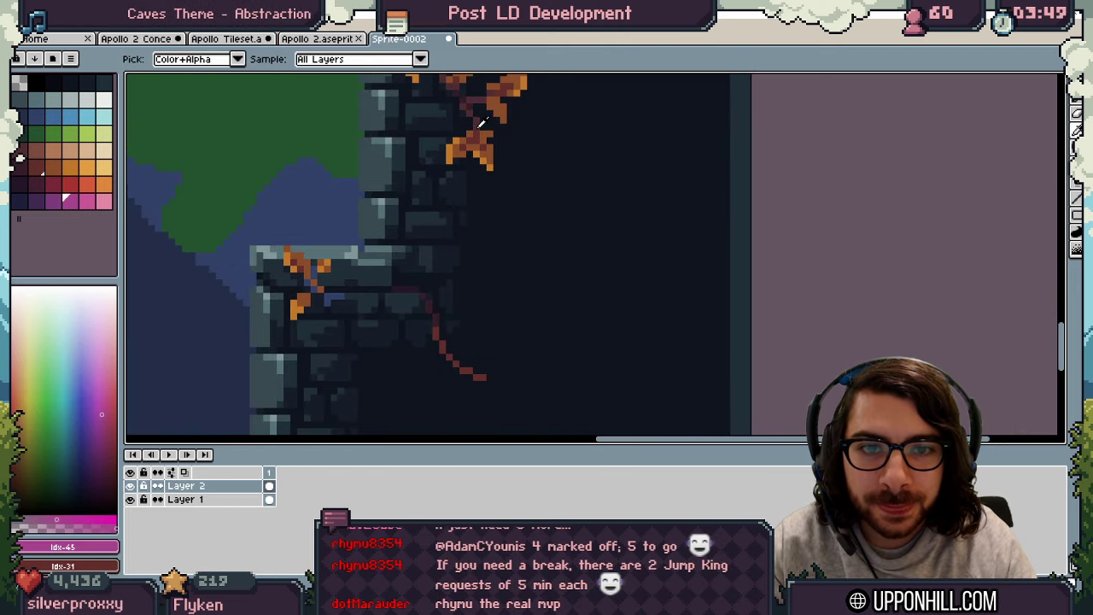
left_click(476, 125)
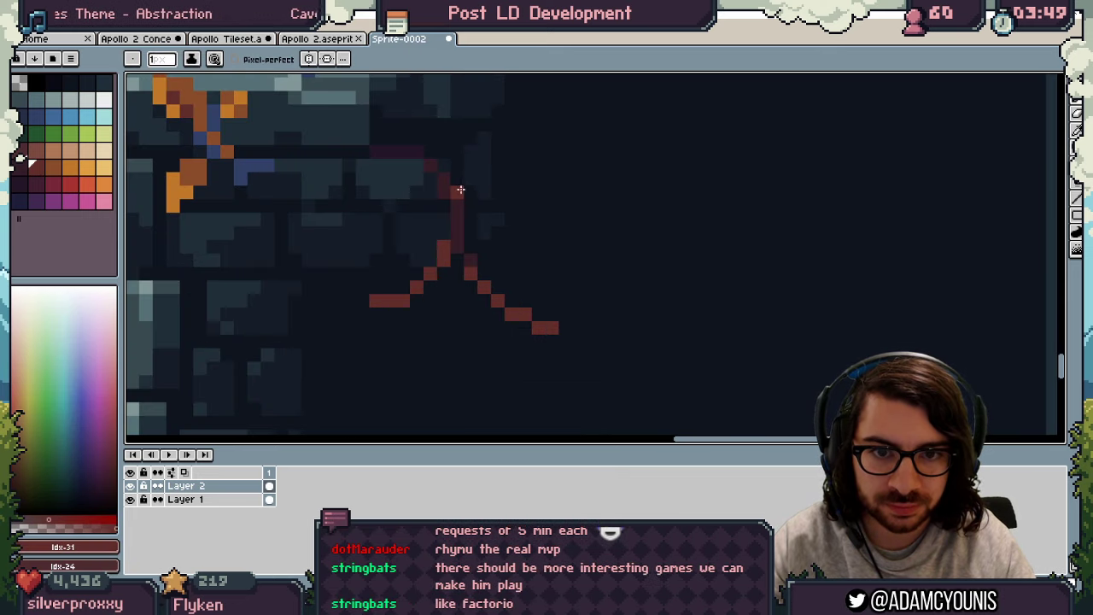
left_click_drag(458, 192, 512, 179)
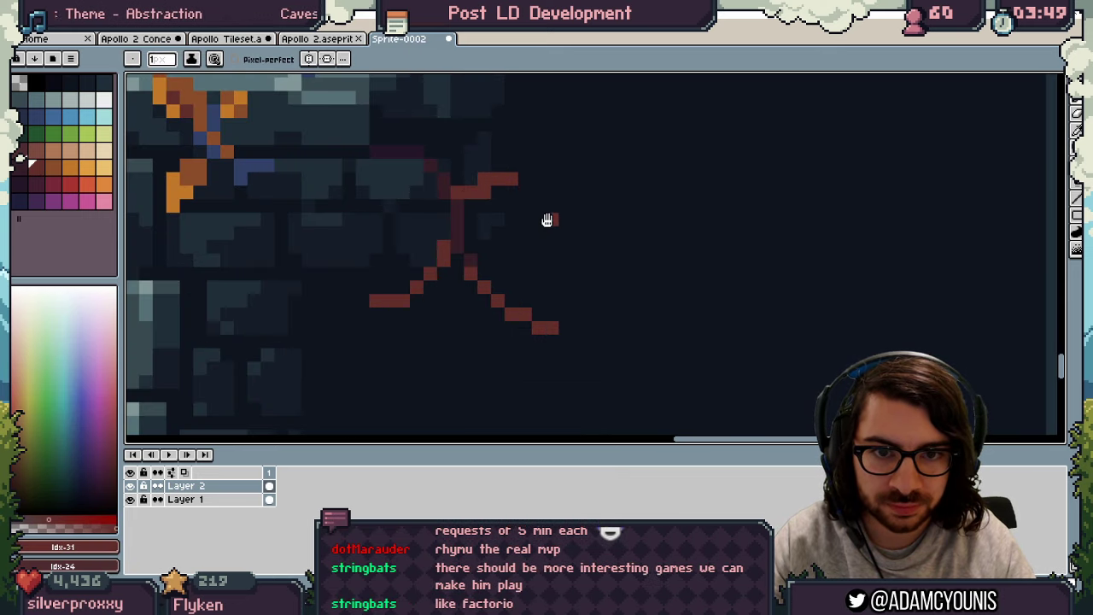
mouse_move(548, 220)
left_mouse_down()
mouse_move(524, 298)
mouse_move(564, 268)
left_mouse_up()
Step: Paint brown-orange Idx-32 leaves on the branch ends of the new vine
left_click(207, 261, "alt")
left_click_drag(573, 312, 537, 322)
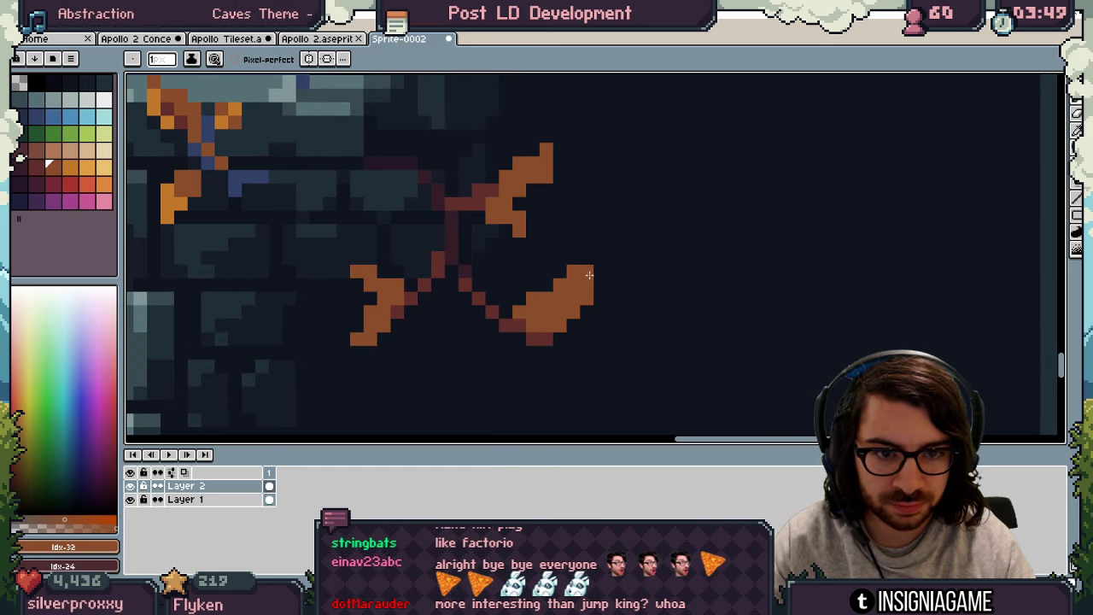
key("e")
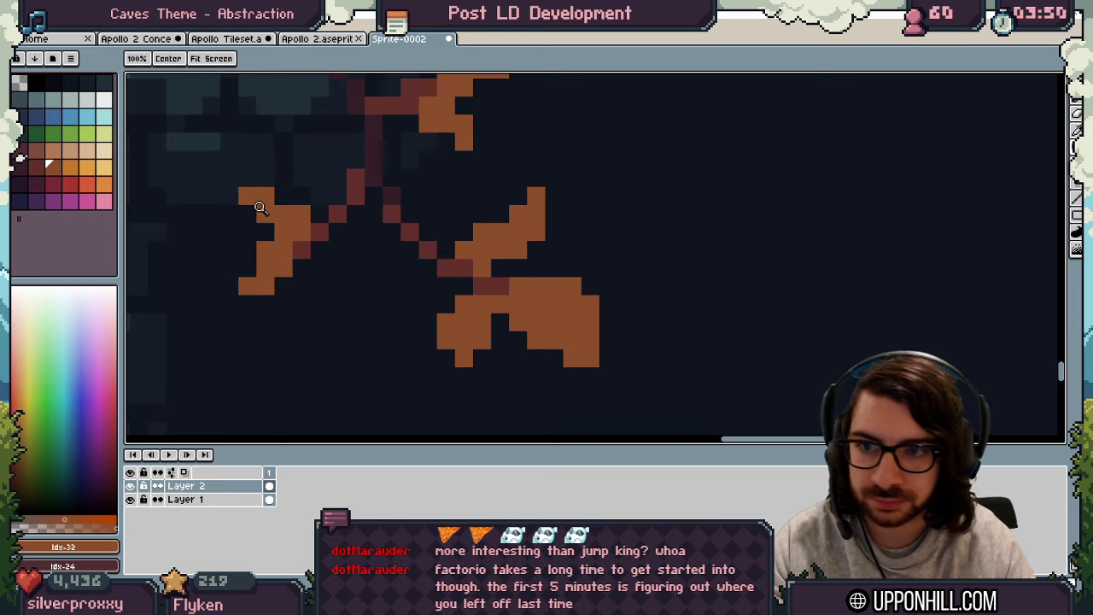
Step: Shade the new vine's leaves with lighter orange tips and dark red Idx-31 at their bases
left_click_drag(72, 168, 54, 168)
key("x")
mouse_move(556, 341)
left_mouse_down()
mouse_move(588, 357)
mouse_move(604, 308)
left_mouse_up()
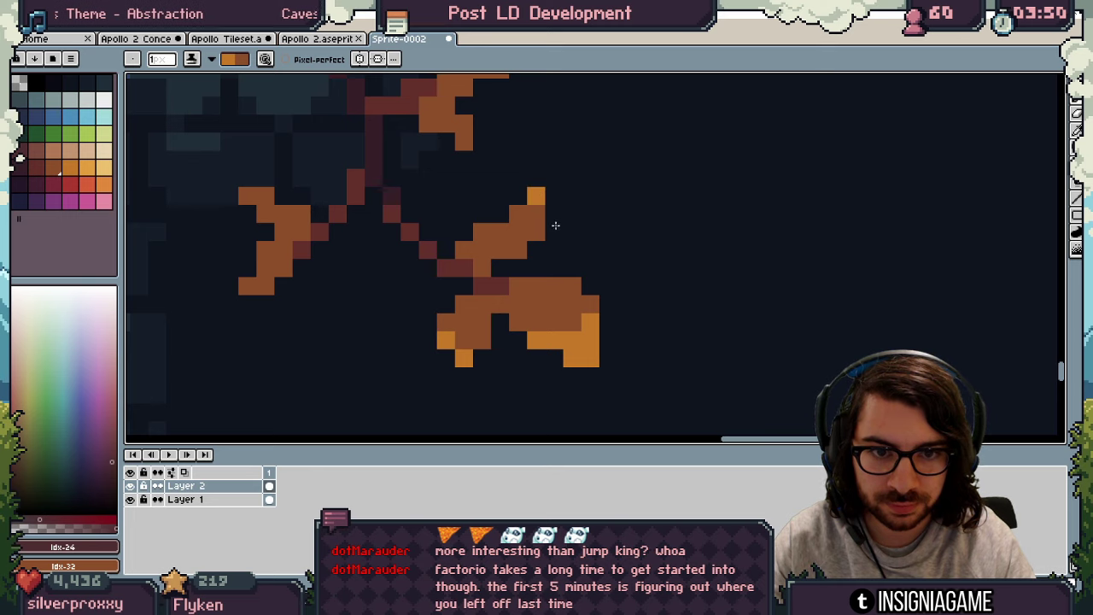
left_click(481, 311, "alt")
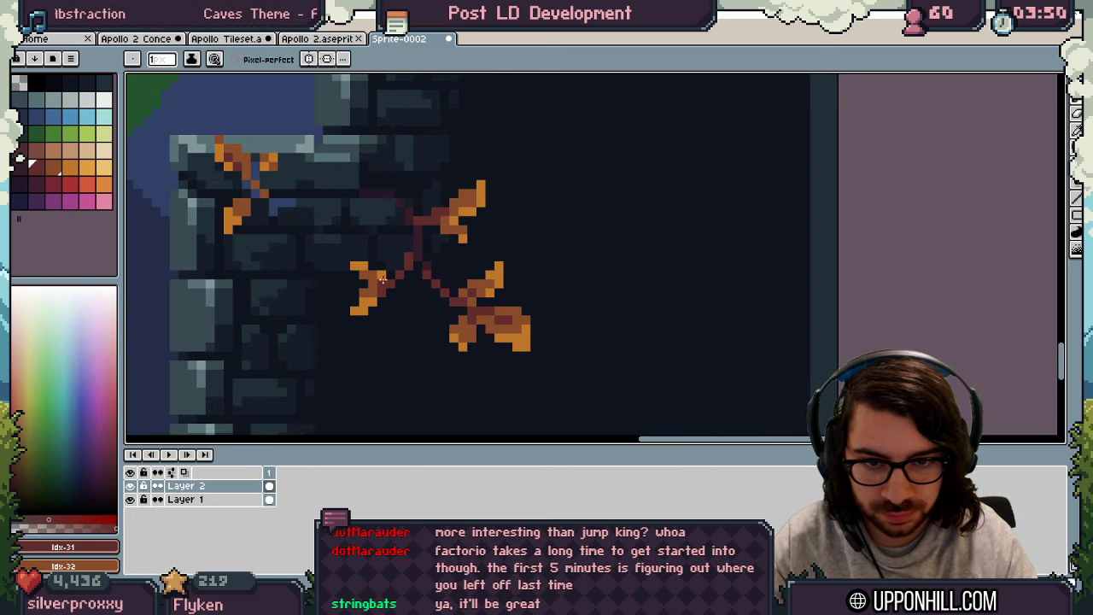
Step: Select the two large leafy vines over the dark interior of the right-hand wall
scroll(563, 141, "down", 2)
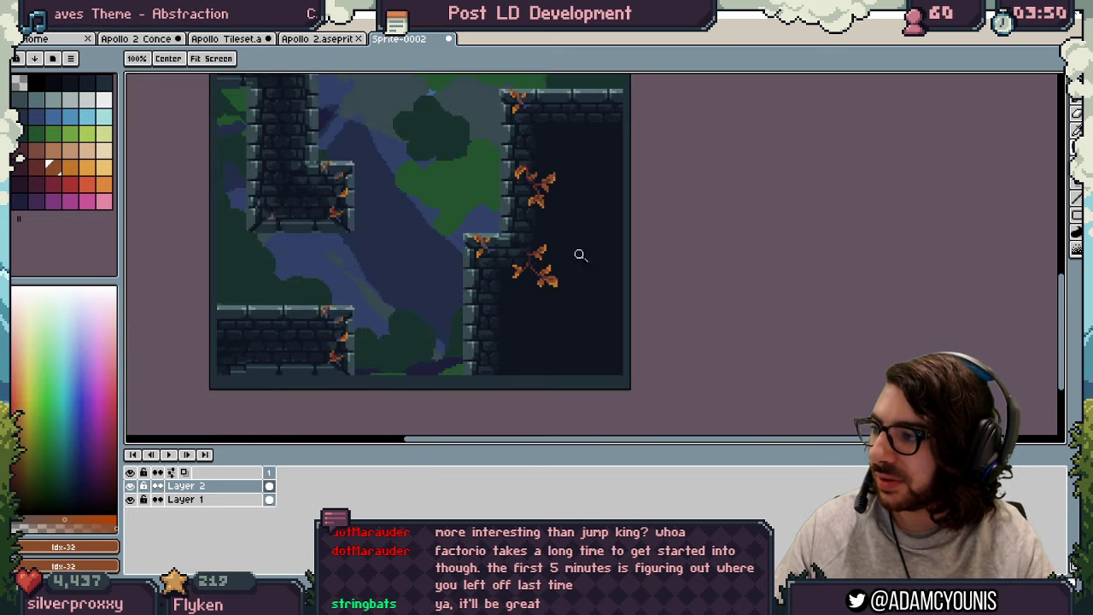
scroll(544, 220, "down", 1)
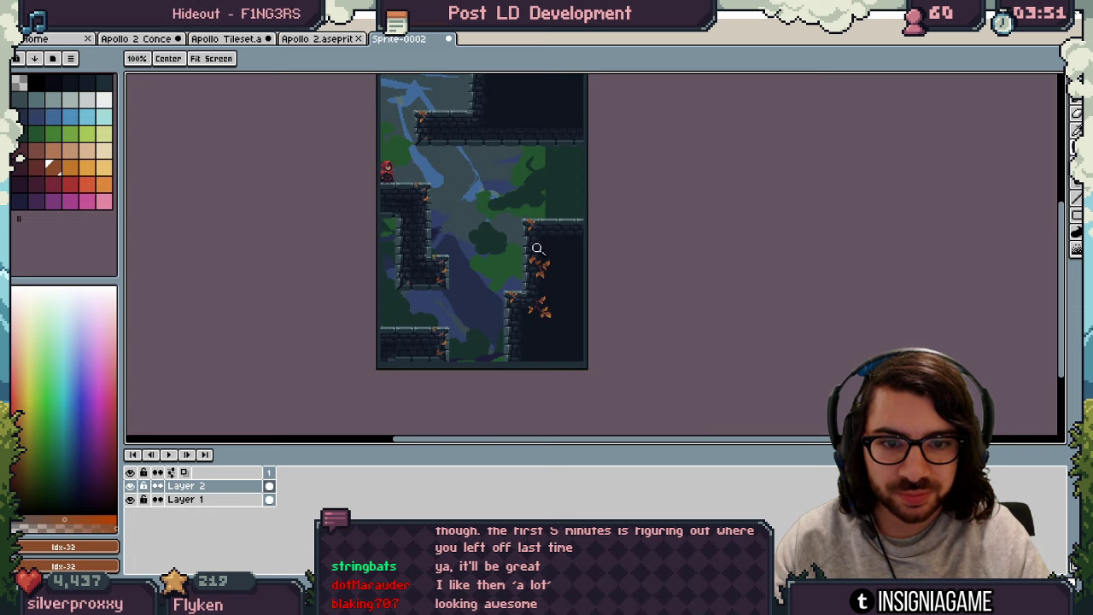
scroll(545, 265, "down", 1)
scroll(548, 273, "up", 3)
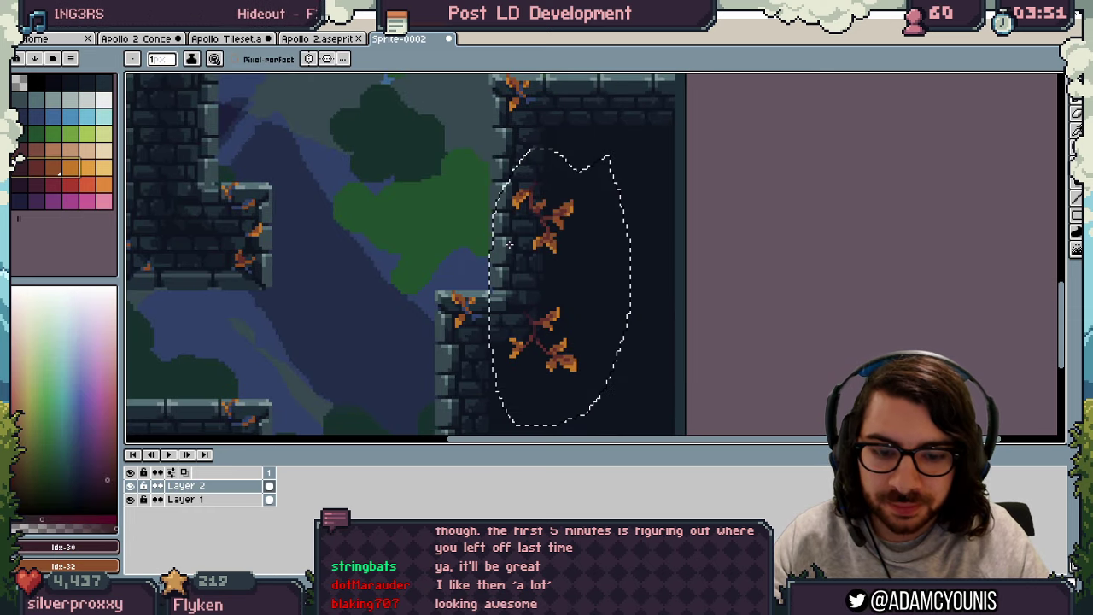
Step: Darken the two selected vines toward reddish brown with a 5 px shading brush and clear the selection
key("plus")
key("plus")
key("plus")
key("plus")
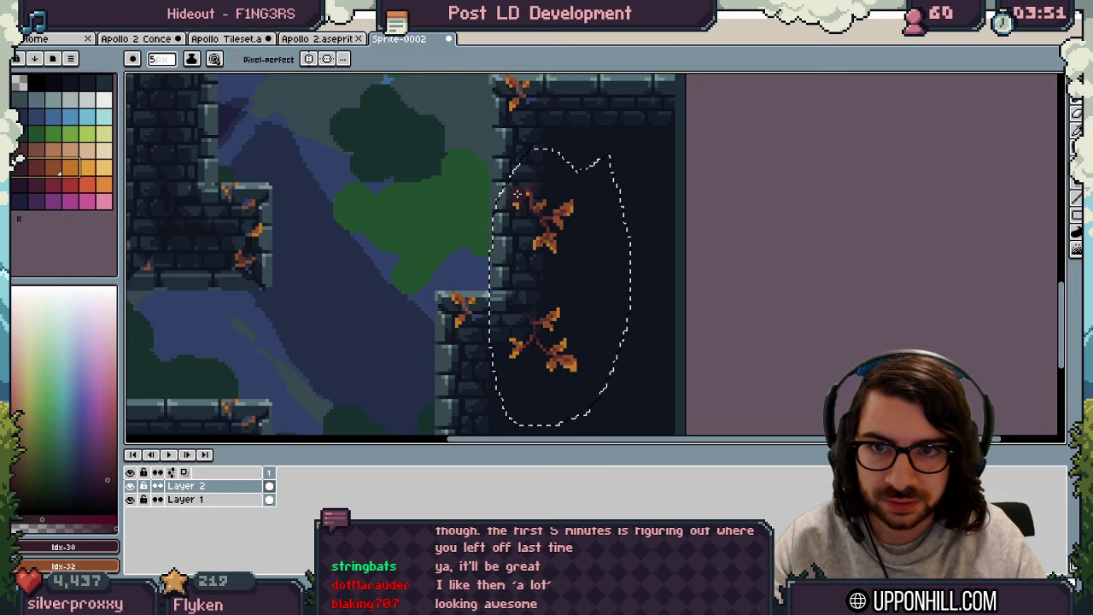
key("s")
mouse_move(518, 198)
left_mouse_down()
mouse_move(553, 209)
mouse_move(519, 350)
mouse_move(561, 380)
left_mouse_up()
key("ctrl+space")
left_click_drag(593, 253, 570, 220, "ctrl")
left_click(585, 245, "ctrl")
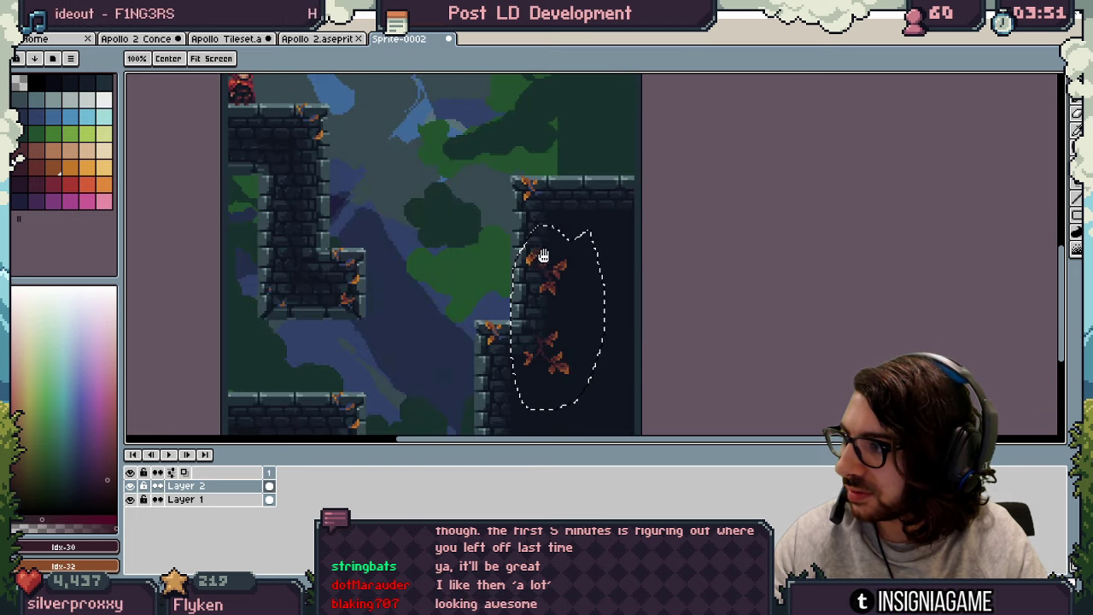
left_click_drag(543, 256, 586, 230)
key("ctrl+d")
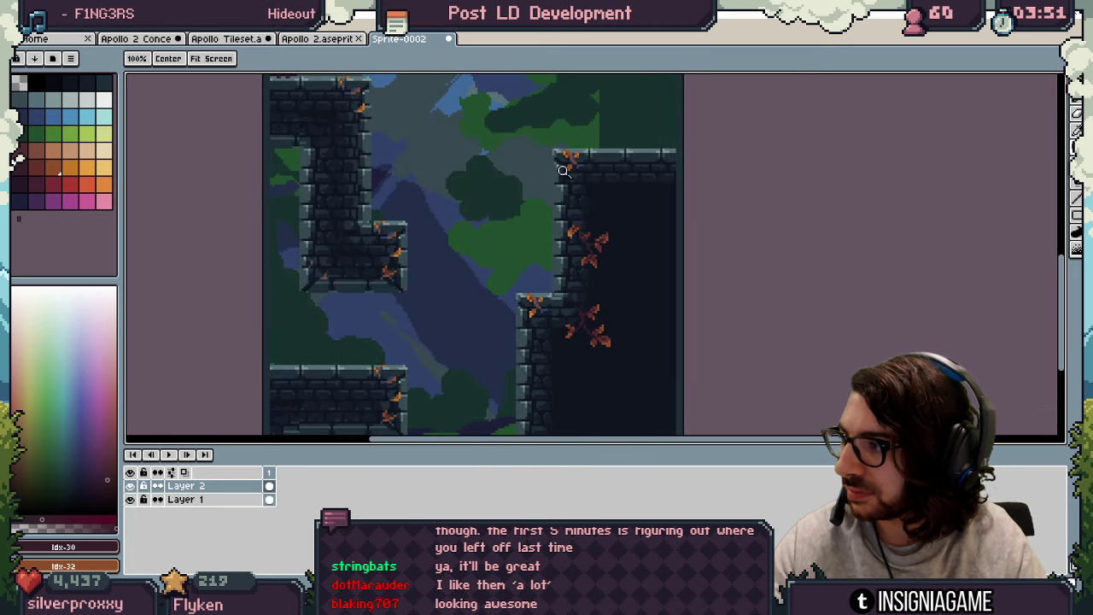
Step: Move the lower of the two darkened vines onto the stone block in the scene's bottom-left corner and deselect it
left_click_drag(485, 236, 542, 218)
key("m")
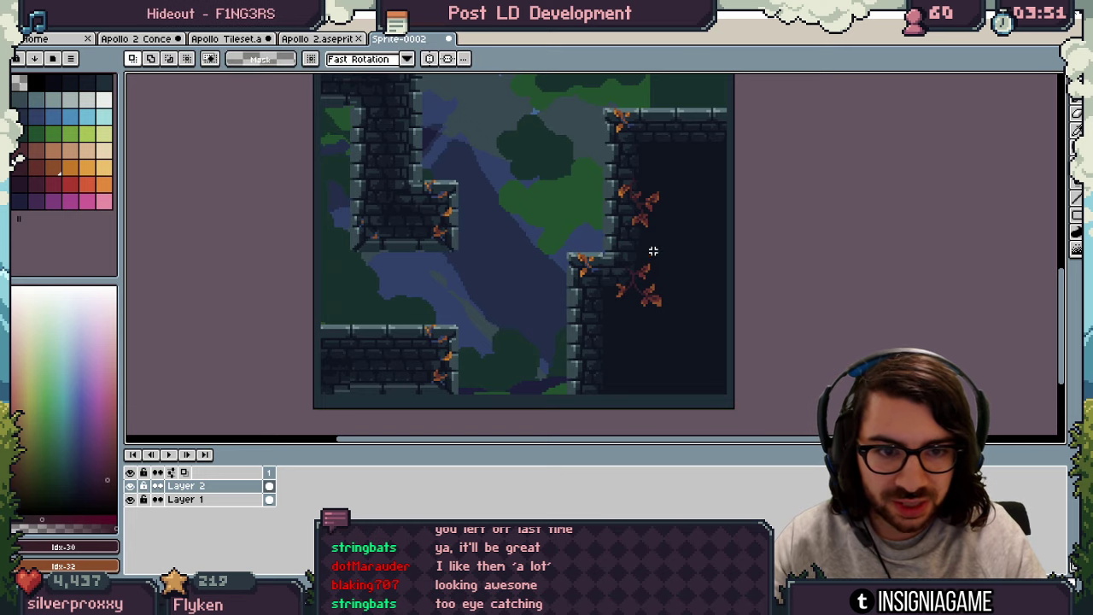
left_click_drag(609, 254, 419, 371)
scroll(469, 307, "down", 2)
key("ctrl+d")
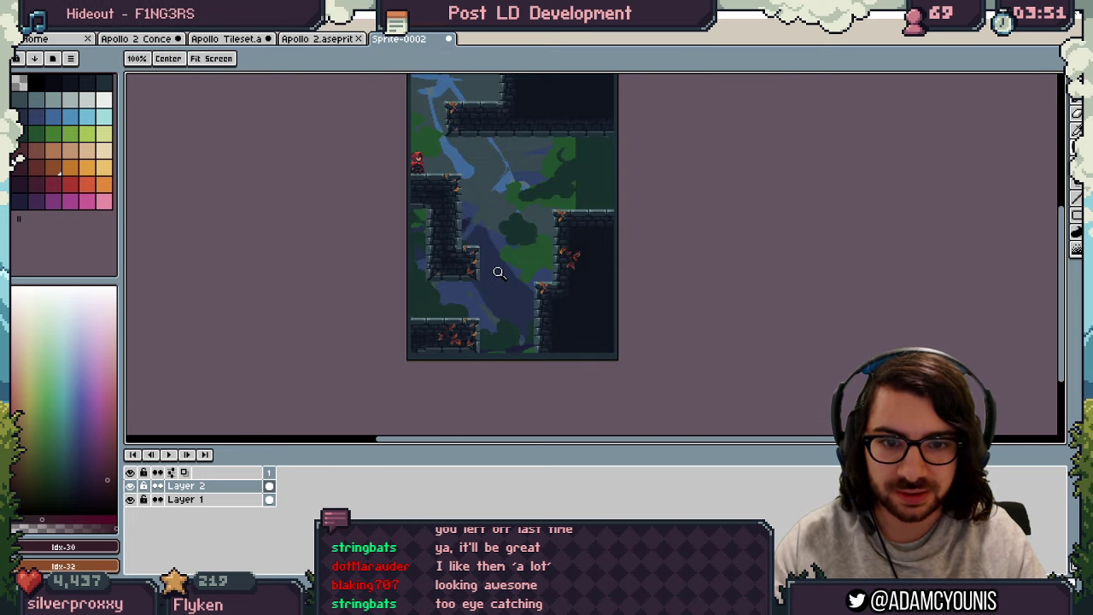
Step: Undo moving the lower large vine onto the bottom-left stone block and ready the 5 px shading brush over it
left_click_drag(495, 283, 481, 270)
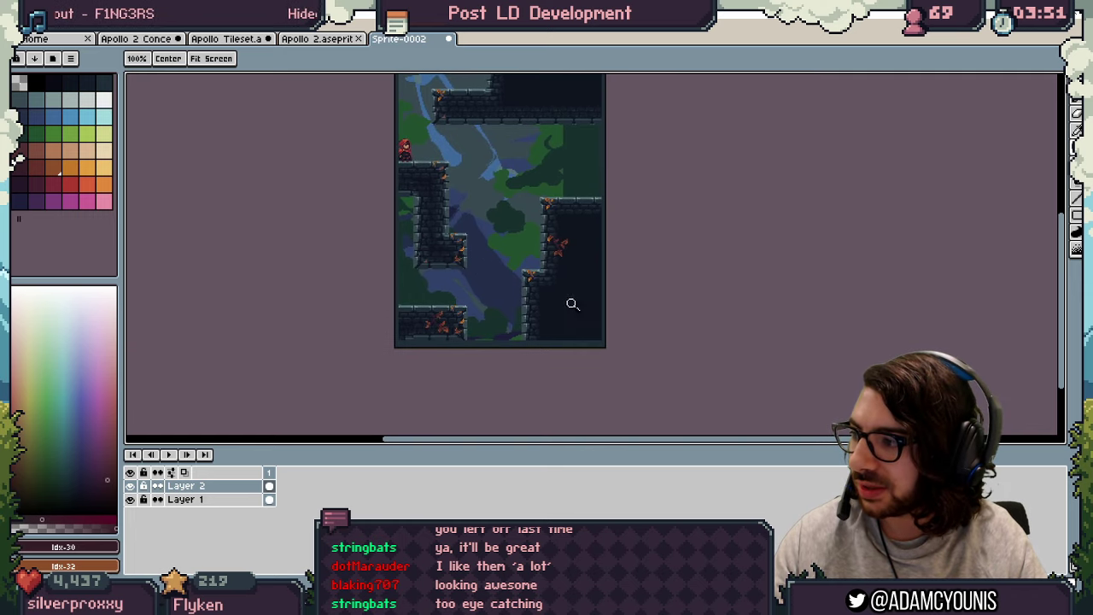
left_click(528, 297)
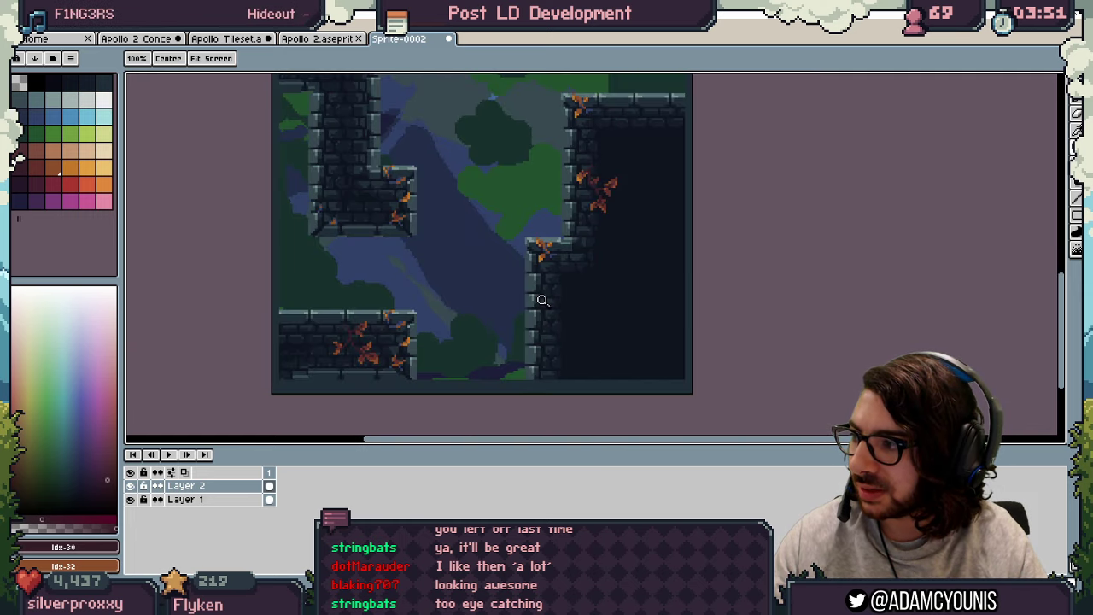
mouse_move(522, 283)
left_mouse_down()
mouse_move(521, 271)
mouse_move(537, 296)
left_mouse_up()
key("ctrl+z")
key("ctrl+z")
left_click(594, 274)
key("b")
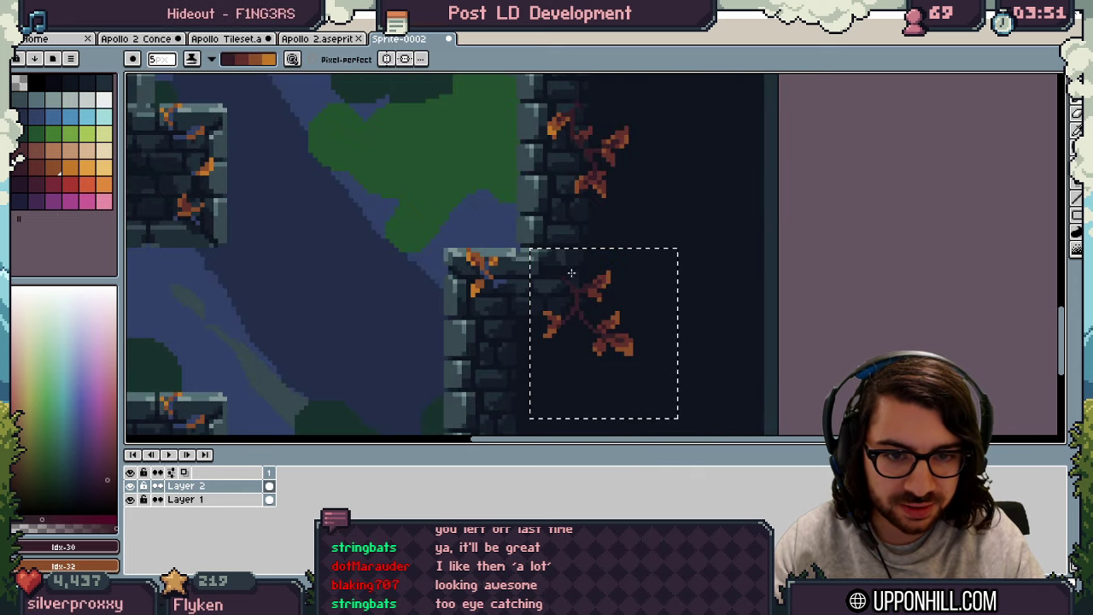
Step: Check the vines in the Unity scene, then examine the grass and vine tiles in the Apollo Tileset file
key("alt+Tab")
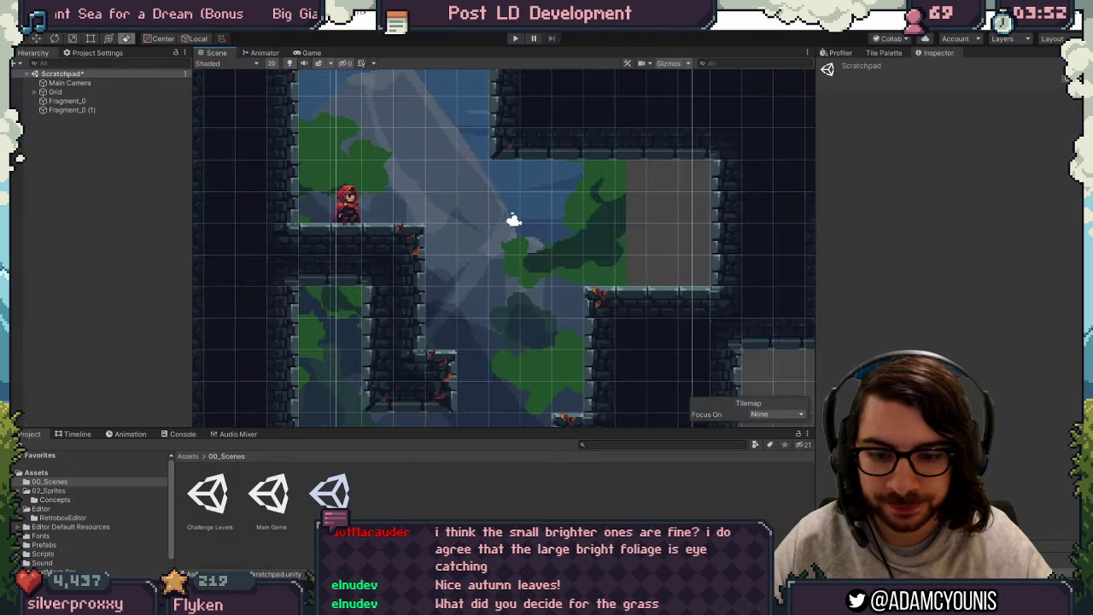
key("alt+Tab")
scroll(418, 332, "down", 6)
middle_click_drag(417, 342, 399, 319)
scroll(398, 319, "up", 8)
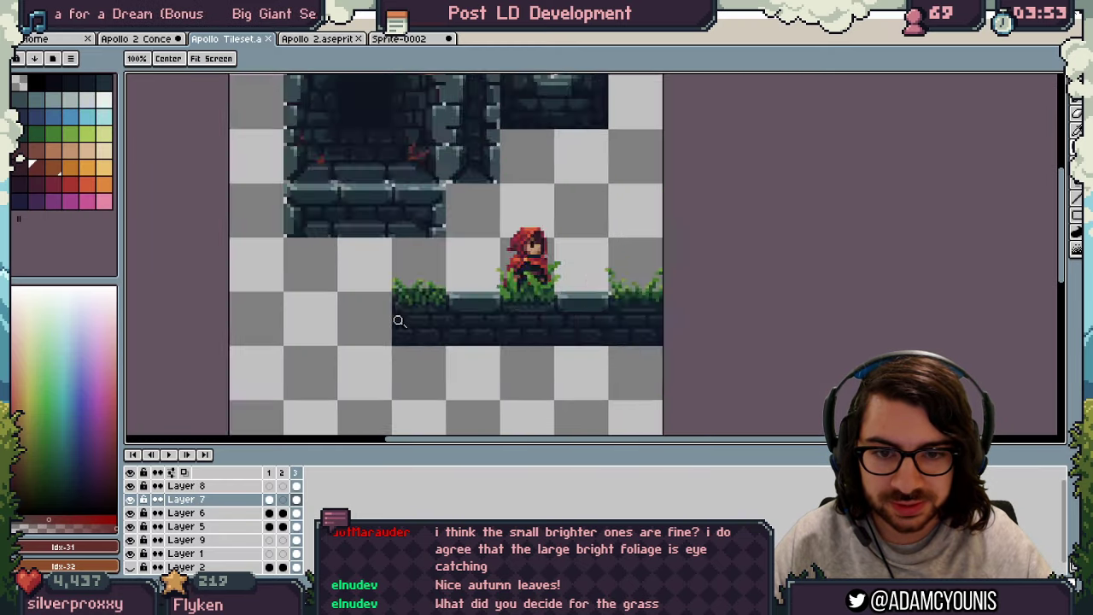
scroll(650, 267, "down", 3)
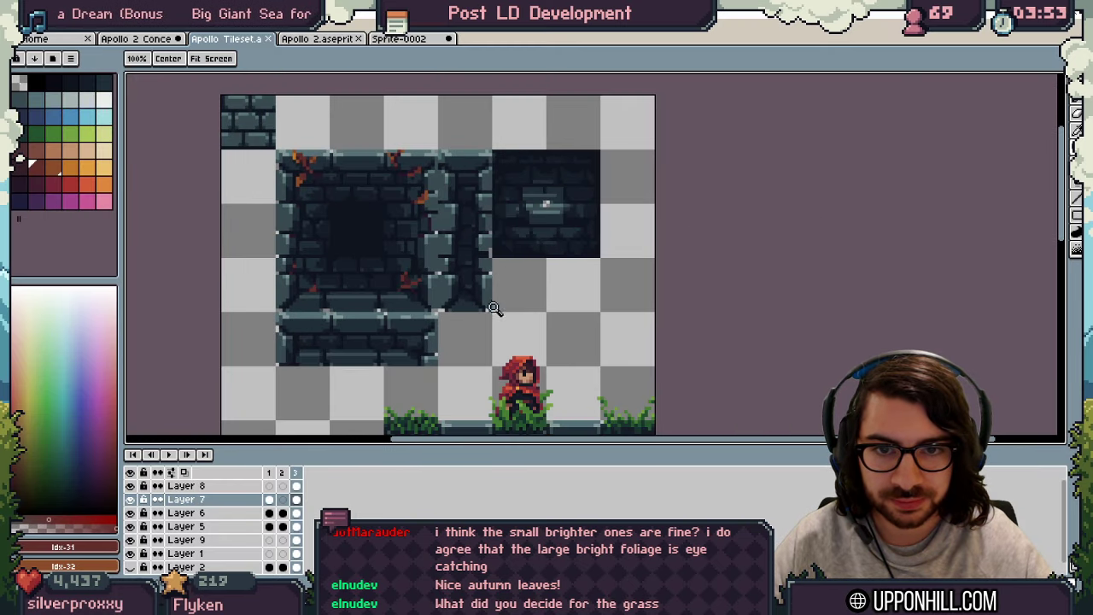
middle_click_drag(486, 277, 503, 288)
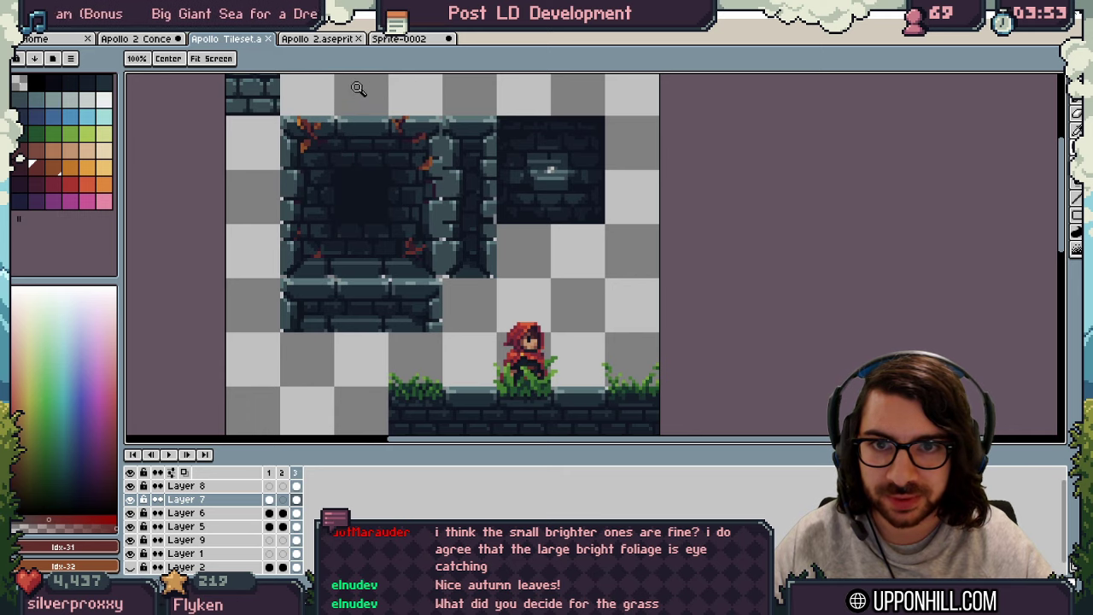
Step: Return to the Sprite-0002 mock-up and lasso-select both large leafy vines on the right-hand wall
left_click(398, 39)
middle_click_drag(596, 225, 489, 214)
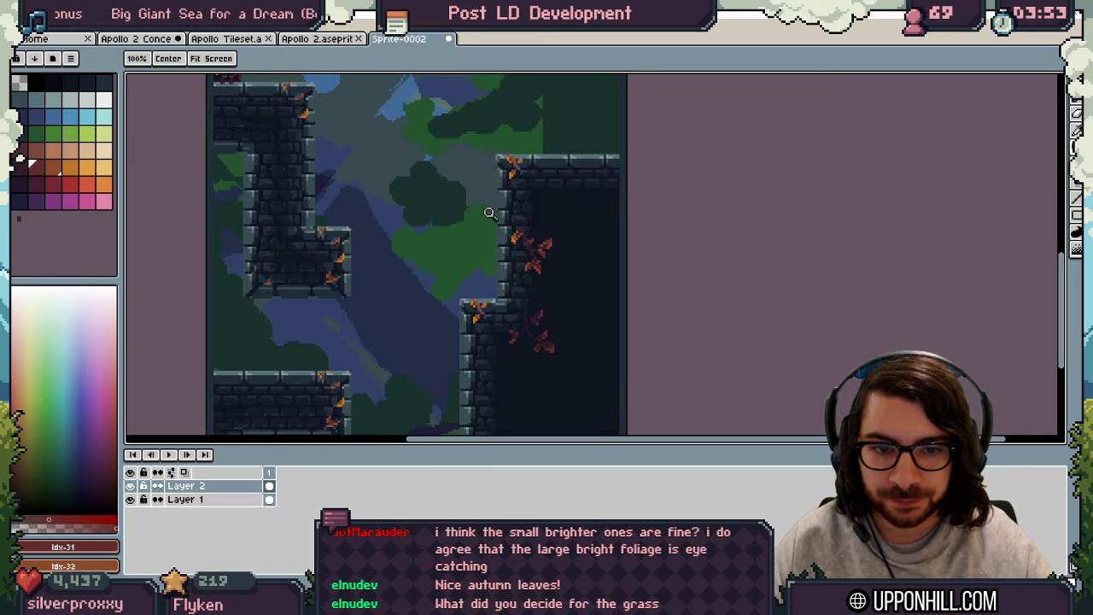
key("v")
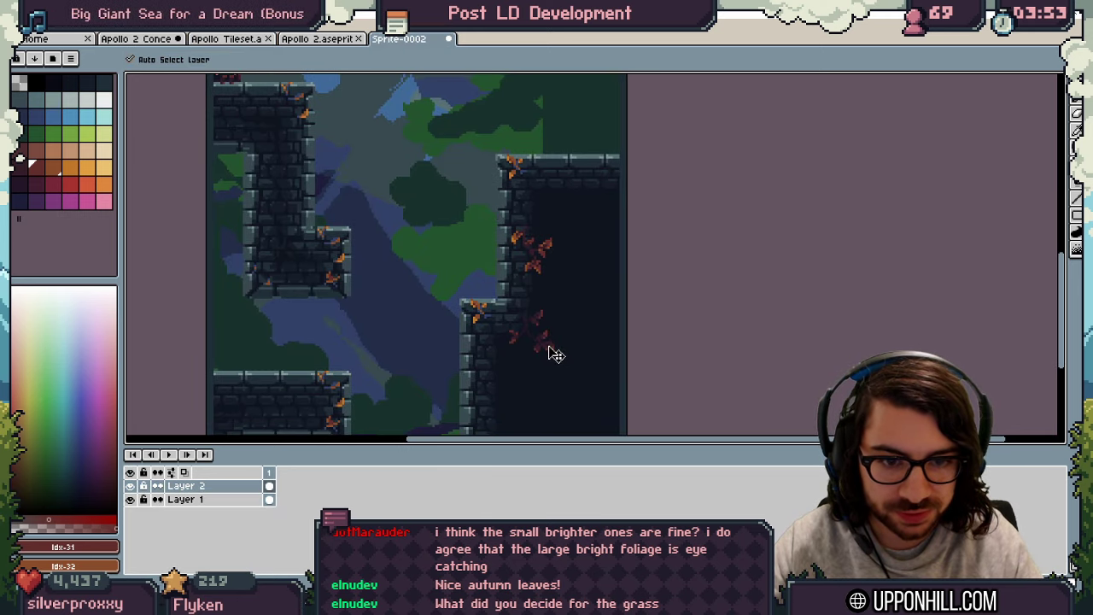
key("q")
mouse_move(543, 201)
left_mouse_down()
mouse_move(489, 343)
mouse_move(597, 288)
mouse_move(581, 273)
left_mouse_up()
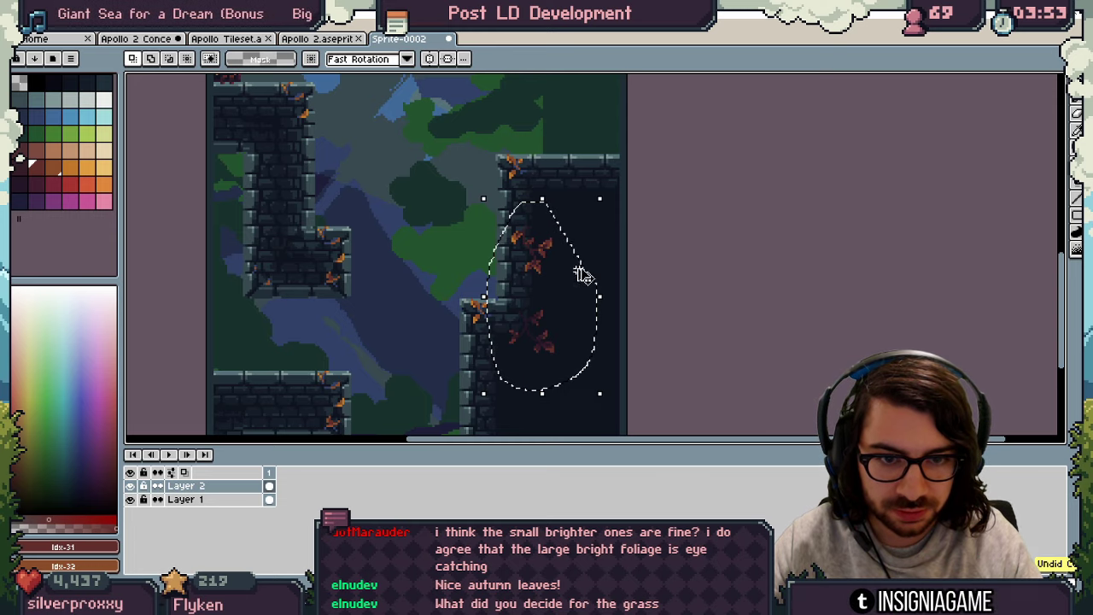